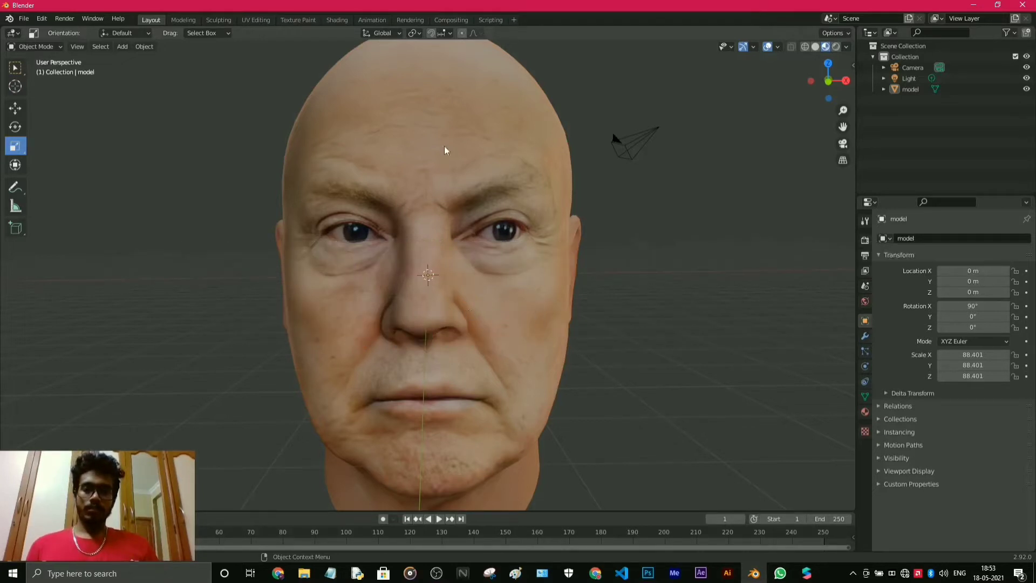
Examine the textured head model from the front, both sides and below, checking the skin colour transitions around the face.
{"action": "middle_click_drag", "start_coordinate": [488, 346], "coordinate": [569, 335]}
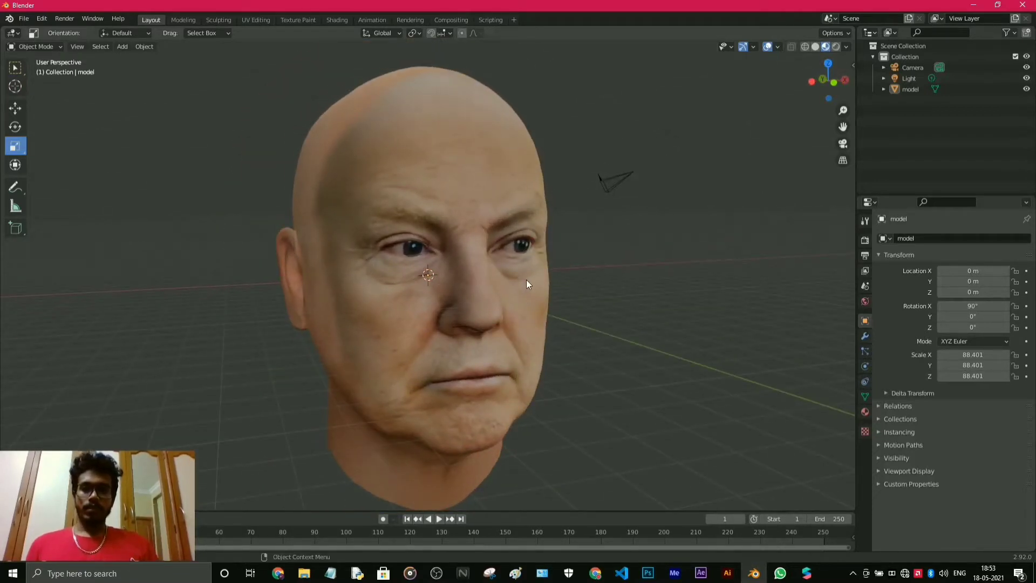
{"action": "middle_click_drag", "start_coordinate": [563, 319], "coordinate": [523, 306]}
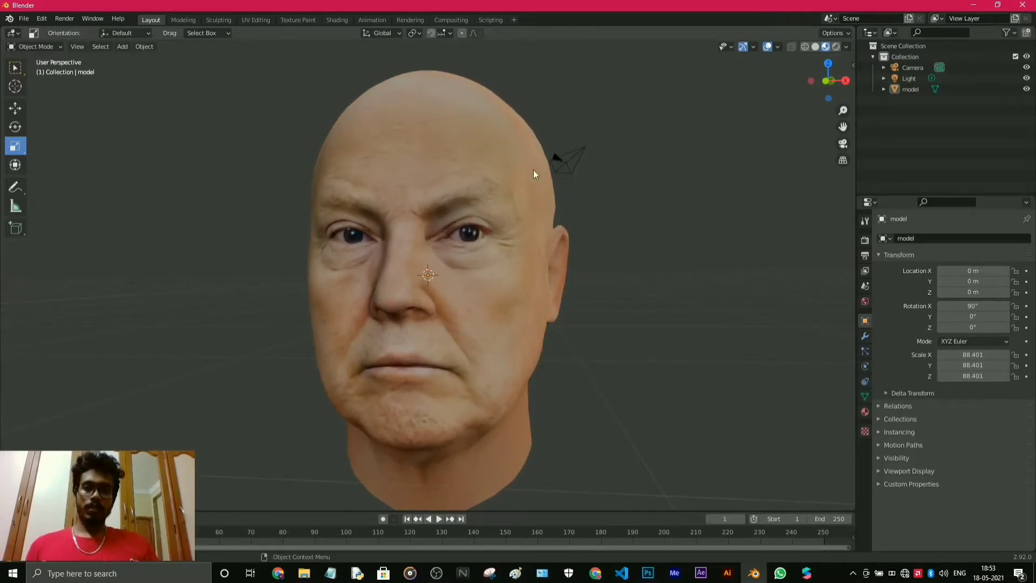
{"action": "middle_click_drag", "start_coordinate": [533, 170], "coordinate": [573, 227]}
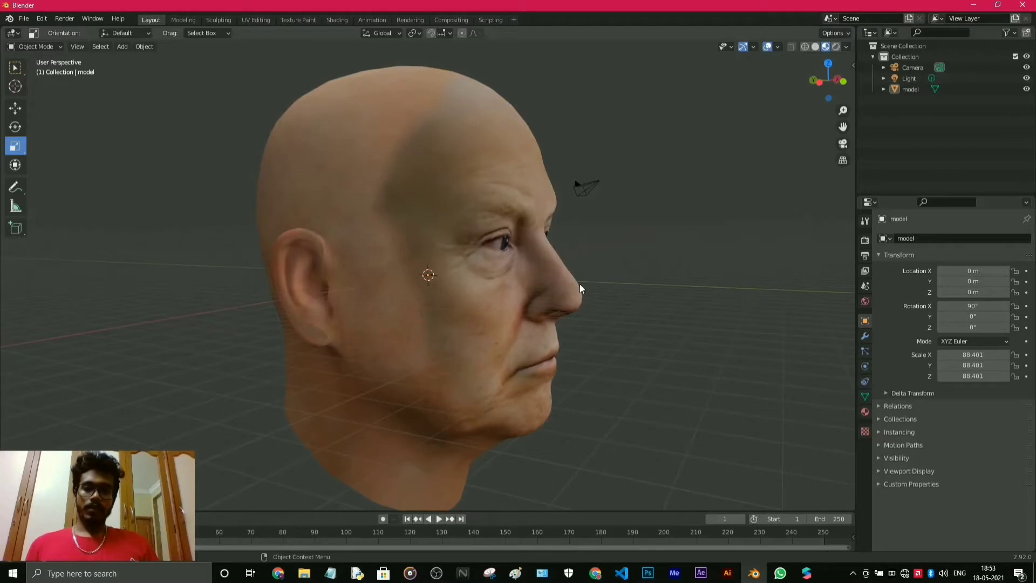
{"action": "scroll", "coordinate": [420, 177], "scroll_direction": "up", "scroll_amount": 3}
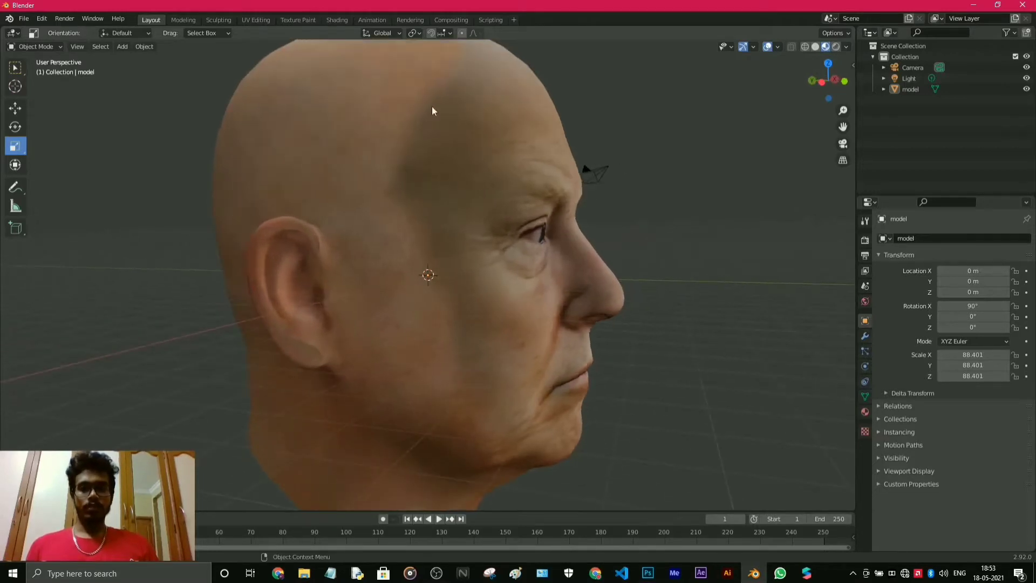
{"action": "middle_click_drag", "start_coordinate": [370, 192], "coordinate": [464, 222]}
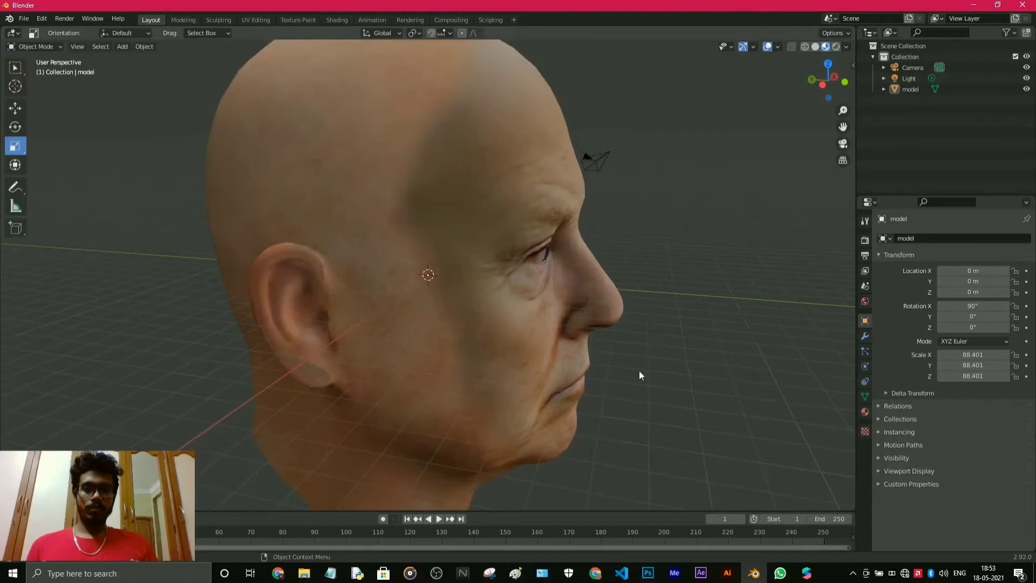
{"action": "middle_click_drag", "start_coordinate": [639, 371], "coordinate": [467, 416]}
{"action": "scroll", "coordinate": [482, 352], "scroll_direction": "down", "scroll_amount": 3}
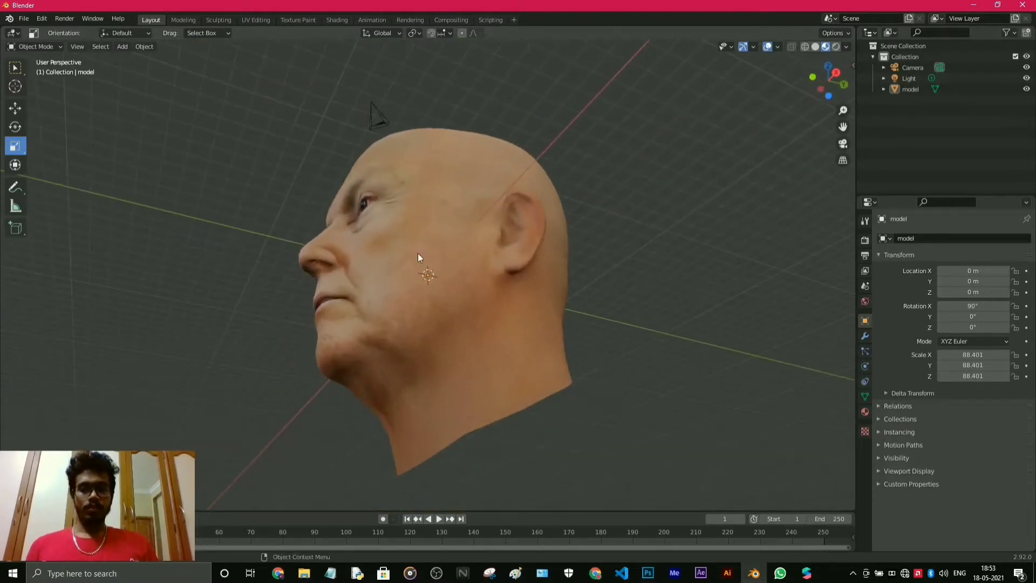
{"action": "middle_click_drag", "start_coordinate": [417, 254], "coordinate": [504, 302]}
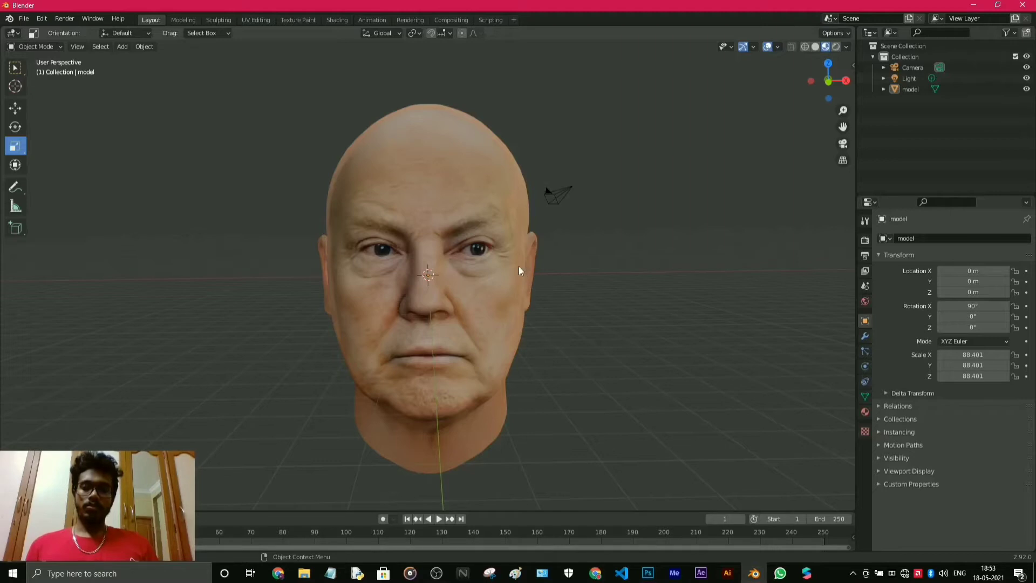
{"action": "scroll", "coordinate": [478, 257], "scroll_direction": "up", "scroll_amount": 1}
{"action": "middle_click_drag", "start_coordinate": [551, 300], "coordinate": [487, 286]}
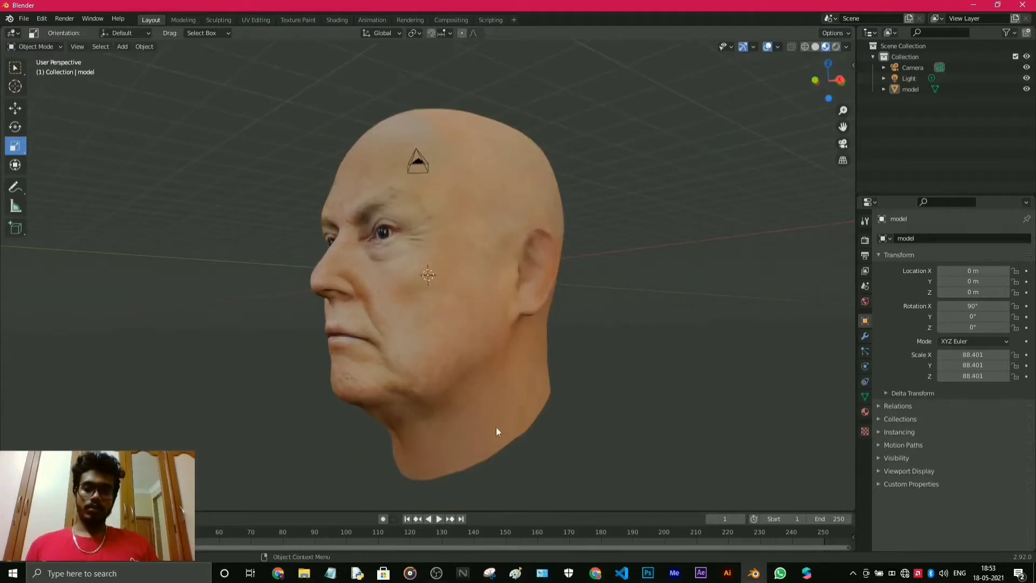
{"action": "middle_click_drag", "start_coordinate": [484, 430], "coordinate": [657, 435]}
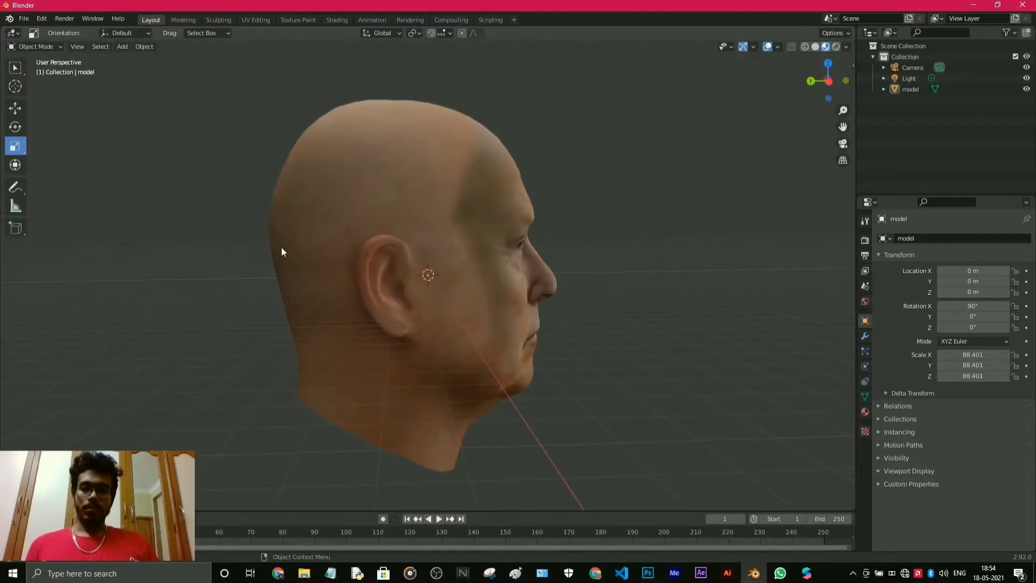
{"action": "middle_click_drag", "start_coordinate": [544, 338], "coordinate": [433, 334]}
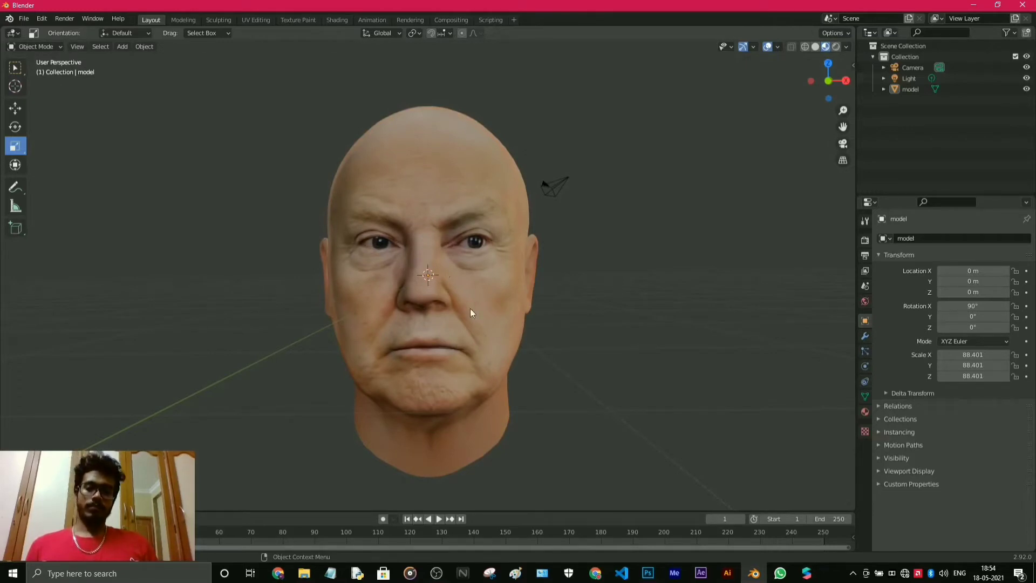
{"action": "middle_click_drag", "start_coordinate": [484, 338], "coordinate": [498, 302]}
{"action": "scroll", "coordinate": [499, 303], "scroll_direction": "up", "scroll_amount": 5}
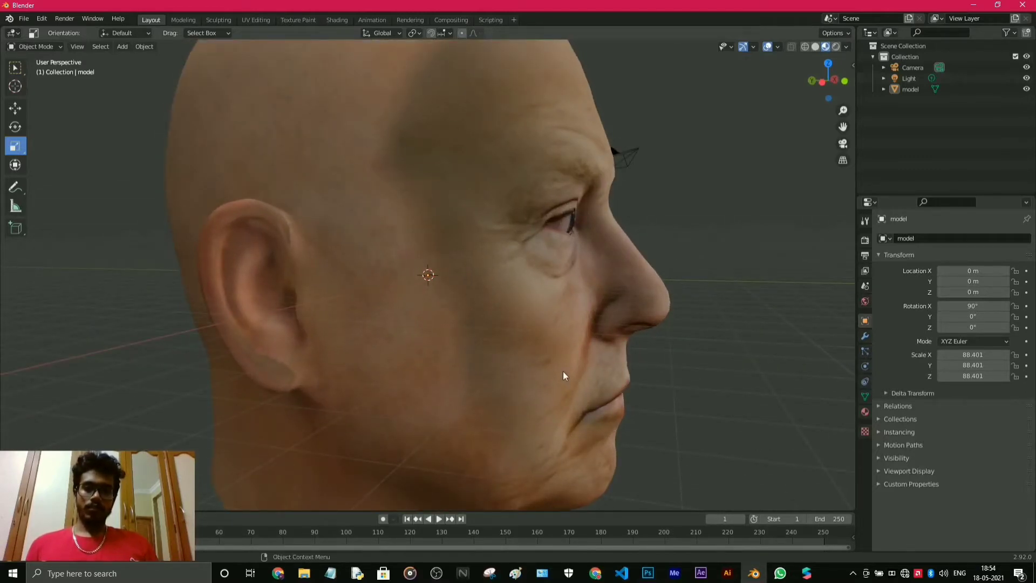
{"action": "scroll", "coordinate": [562, 371], "scroll_direction": "down", "scroll_amount": 2}
Switch to Photoshop and inspect texture.png up close around both eyes and along the seam between face and head skin.
{"action": "mouse_move", "coordinate": [647, 571]}
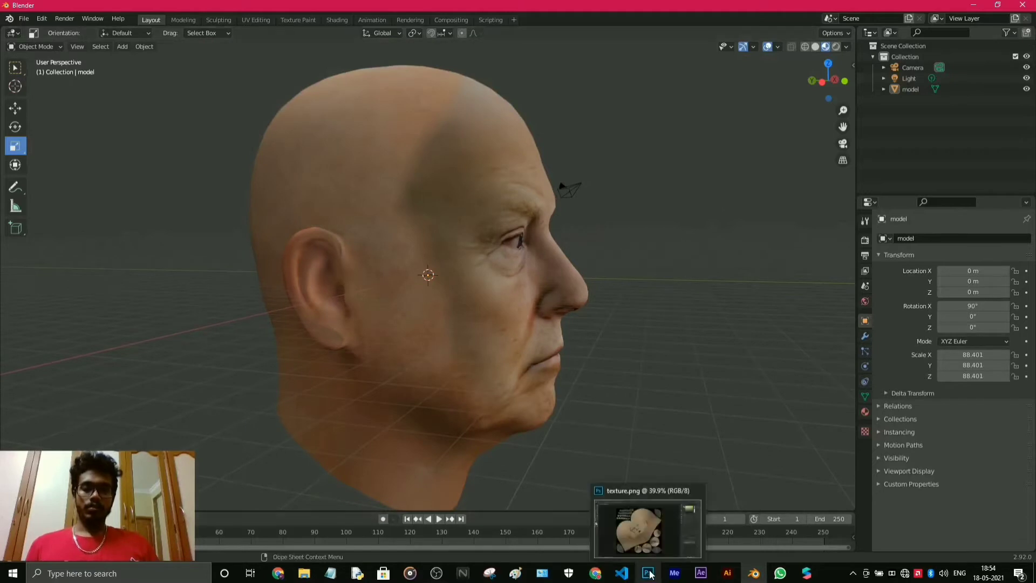
{"action": "left_click", "coordinate": [645, 542]}
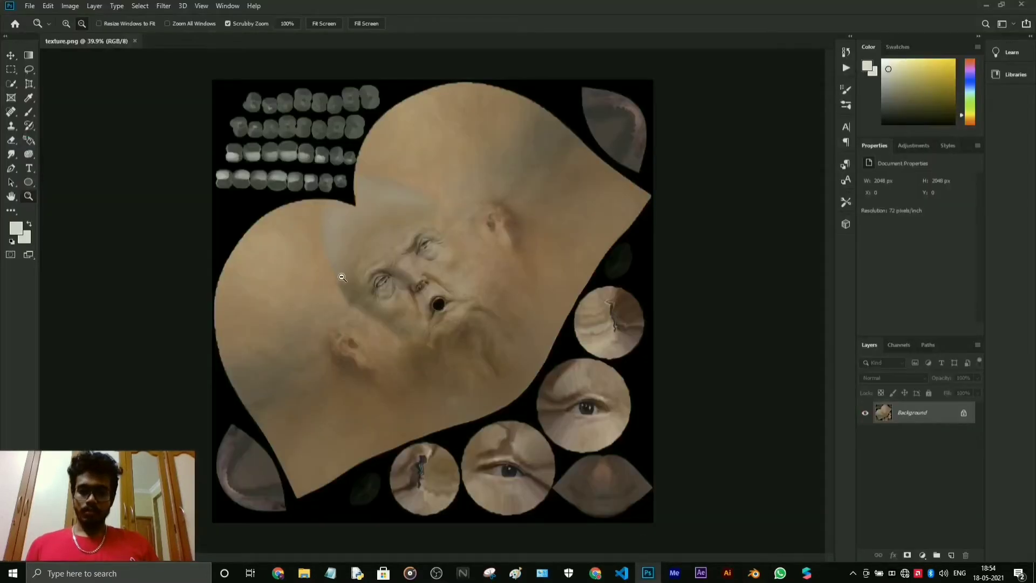
{"action": "scroll", "coordinate": [342, 277], "scroll_direction": "up", "scroll_amount": 5, "text": "alt"}
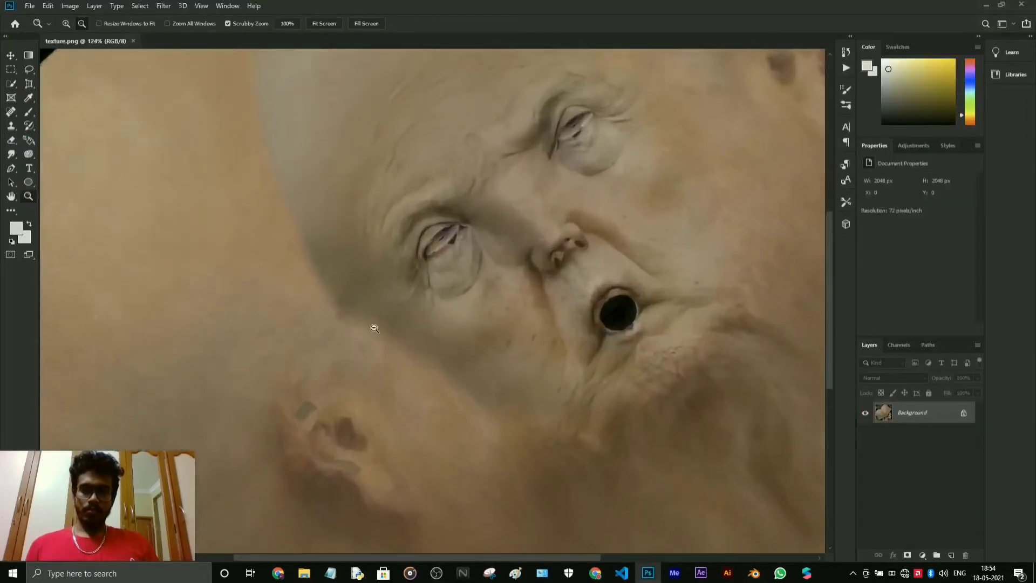
{"action": "scroll", "coordinate": [397, 341], "scroll_direction": "up", "scroll_amount": 1}
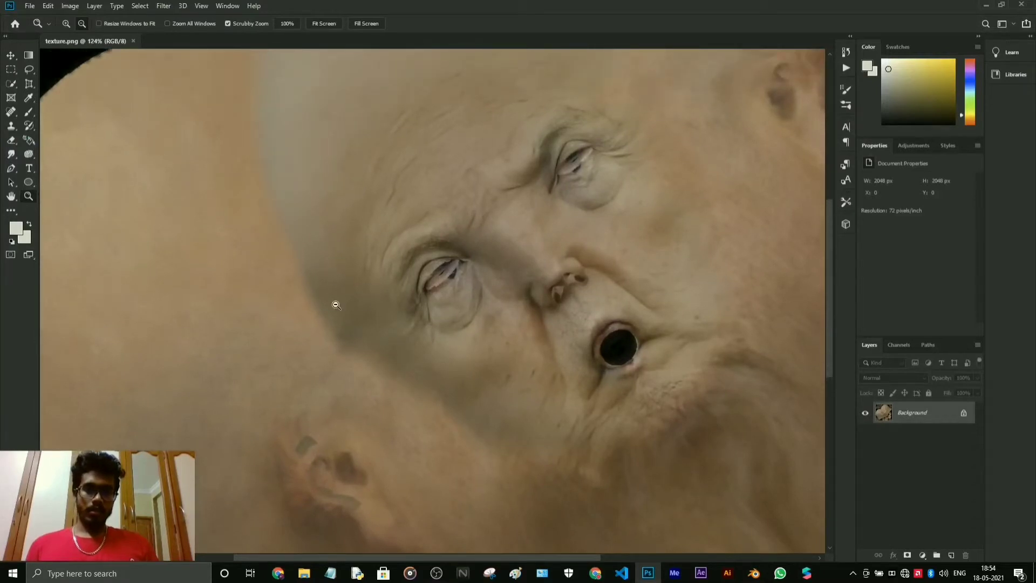
{"action": "scroll", "coordinate": [270, 338], "scroll_direction": "up", "scroll_amount": 1}
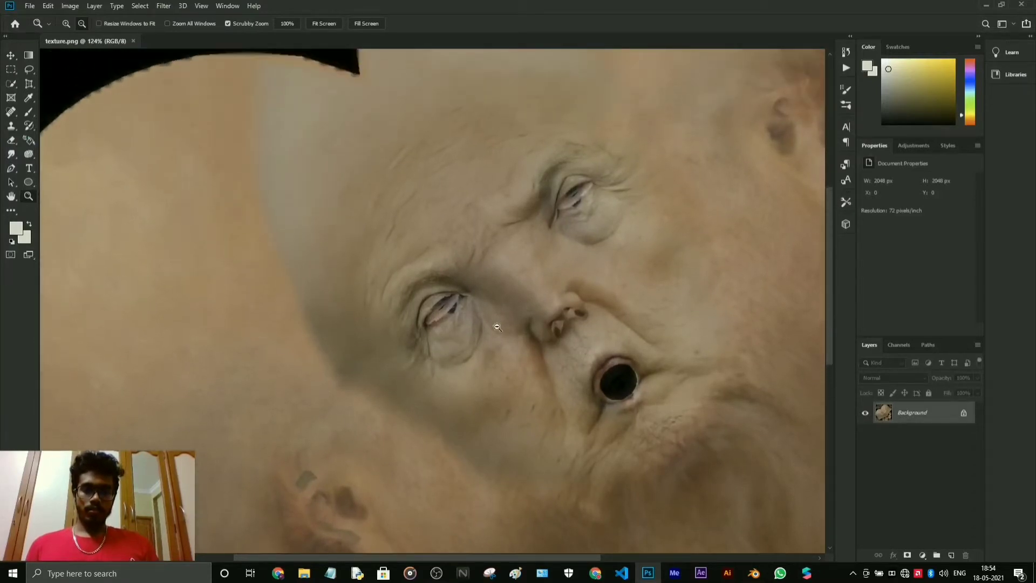
{"action": "scroll", "coordinate": [474, 335], "scroll_direction": "down", "scroll_amount": 1}
{"action": "scroll", "coordinate": [481, 270], "scroll_direction": "down", "scroll_amount": 3, "text": "alt"}
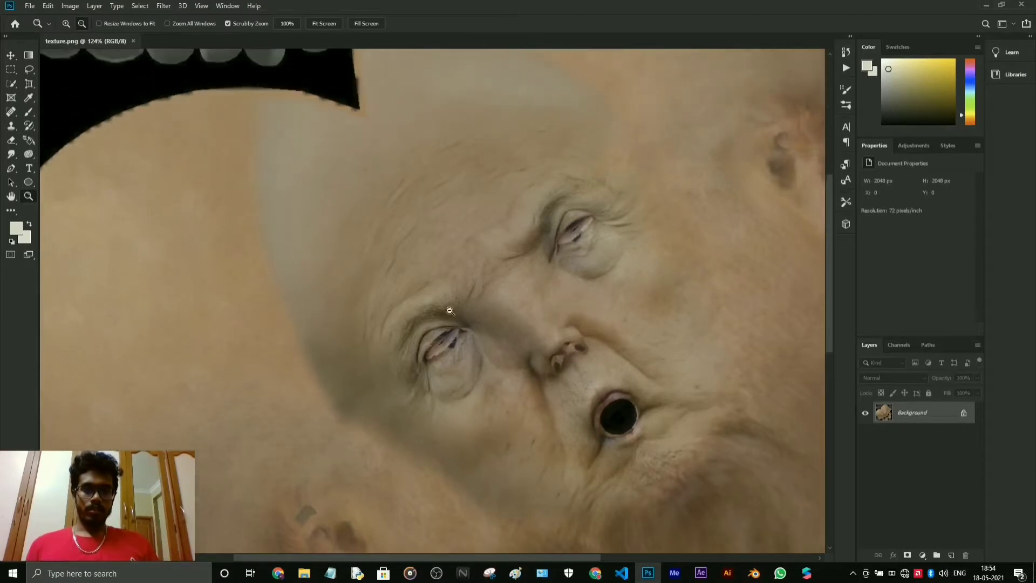
{"action": "scroll", "coordinate": [510, 243], "scroll_direction": "up", "scroll_amount": 3, "text": "alt"}
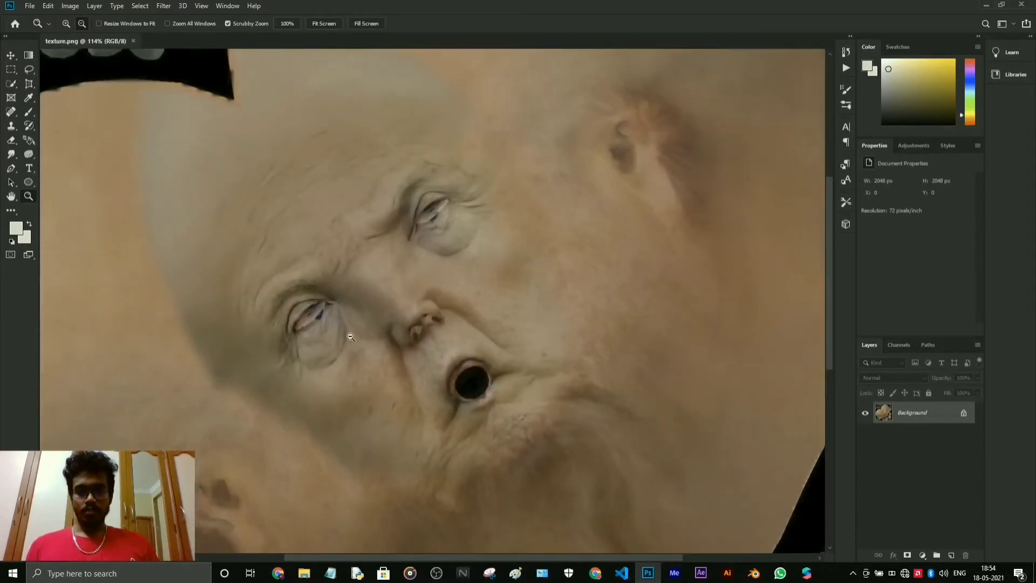
{"action": "scroll", "coordinate": [322, 321], "scroll_direction": "up", "scroll_amount": 8, "text": "alt"}
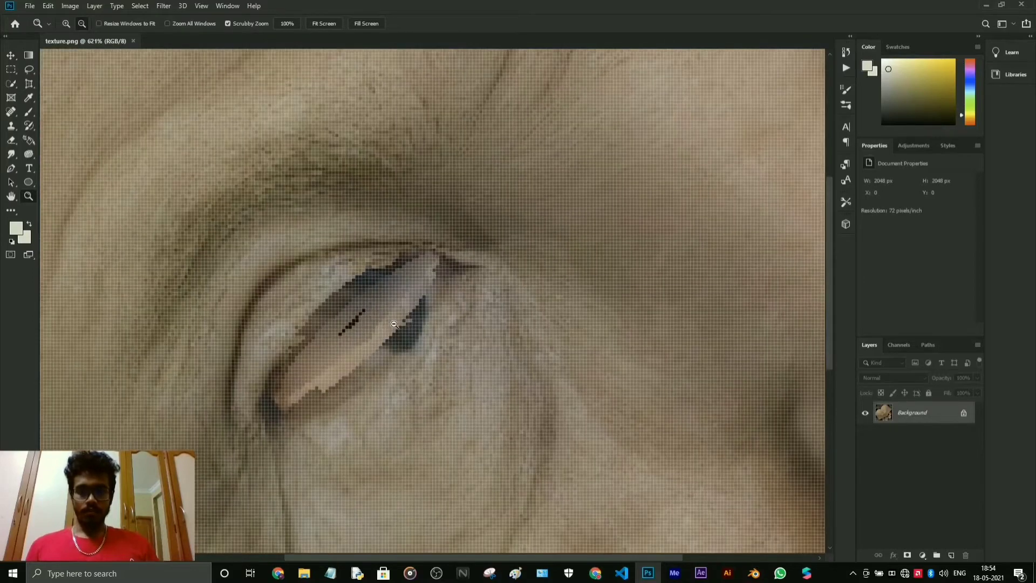
{"action": "scroll", "coordinate": [363, 292], "scroll_direction": "up", "scroll_amount": 2, "text": "alt"}
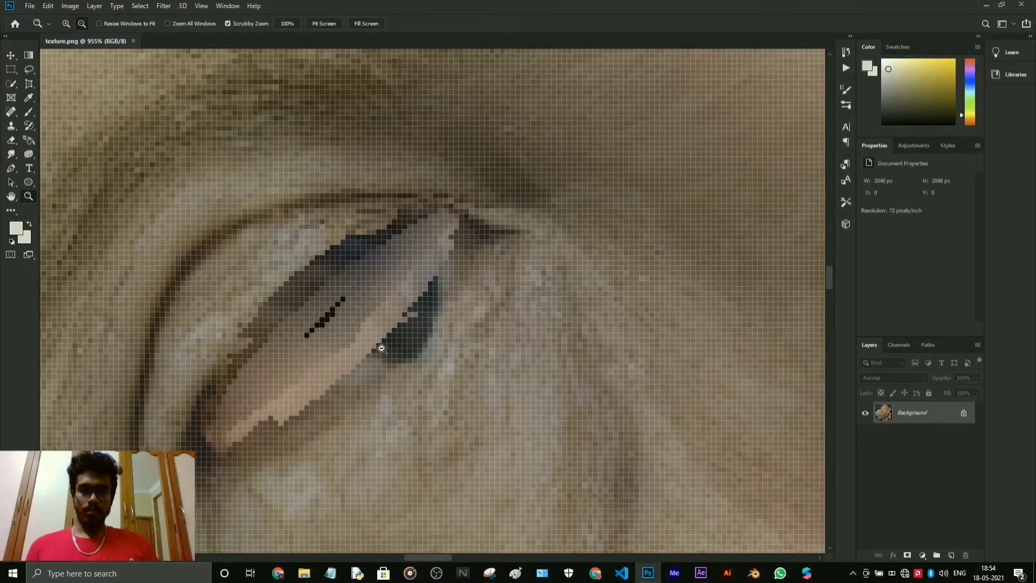
{"action": "scroll", "coordinate": [382, 348], "scroll_direction": "down", "scroll_amount": 7, "text": "alt"}
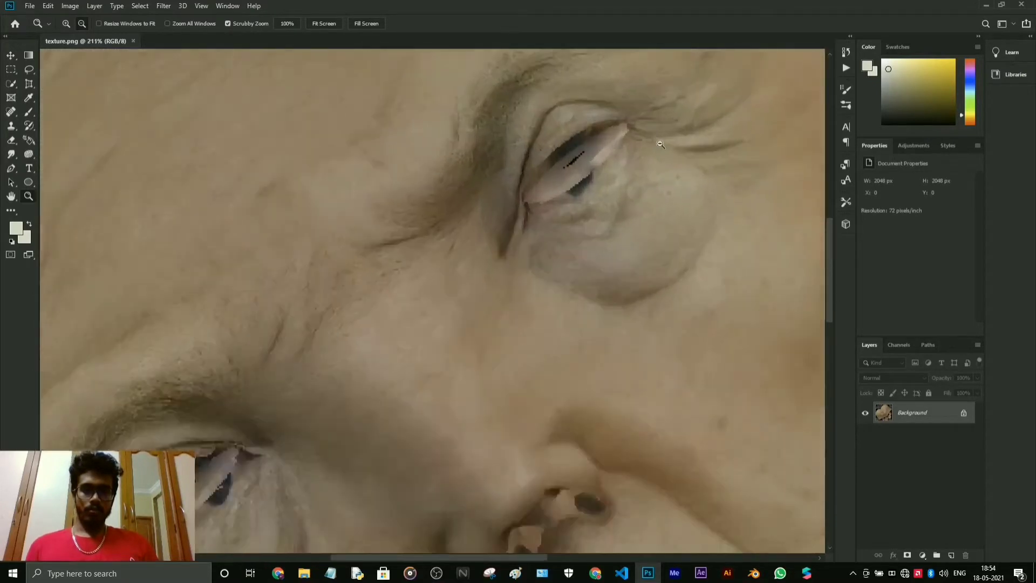
{"action": "scroll", "coordinate": [538, 238], "scroll_direction": "up", "scroll_amount": 3, "text": "alt"}
{"action": "scroll", "coordinate": [446, 306], "scroll_direction": "down", "scroll_amount": 7, "text": "alt"}
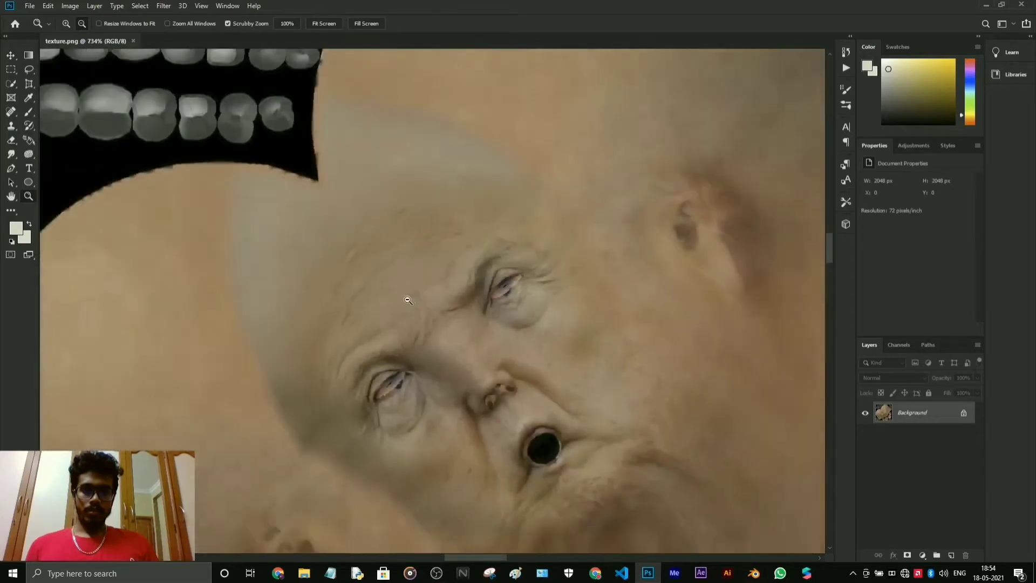
{"action": "scroll", "coordinate": [407, 300], "scroll_direction": "down", "scroll_amount": 3, "text": "alt"}
{"action": "scroll", "coordinate": [310, 370], "scroll_direction": "up", "scroll_amount": 4, "text": "alt"}
{"action": "scroll", "coordinate": [274, 352], "scroll_direction": "up", "scroll_amount": 3, "text": "alt"}
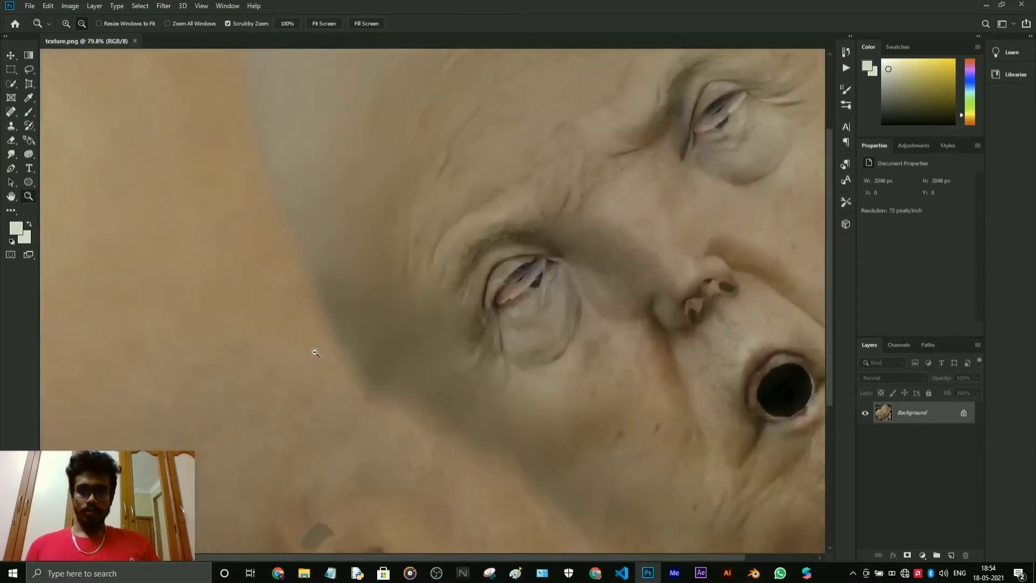
Add a new layer with 57% fill above the background texture for painting with the Brush tool.
{"action": "scroll", "coordinate": [448, 391], "scroll_direction": "down", "scroll_amount": 1}
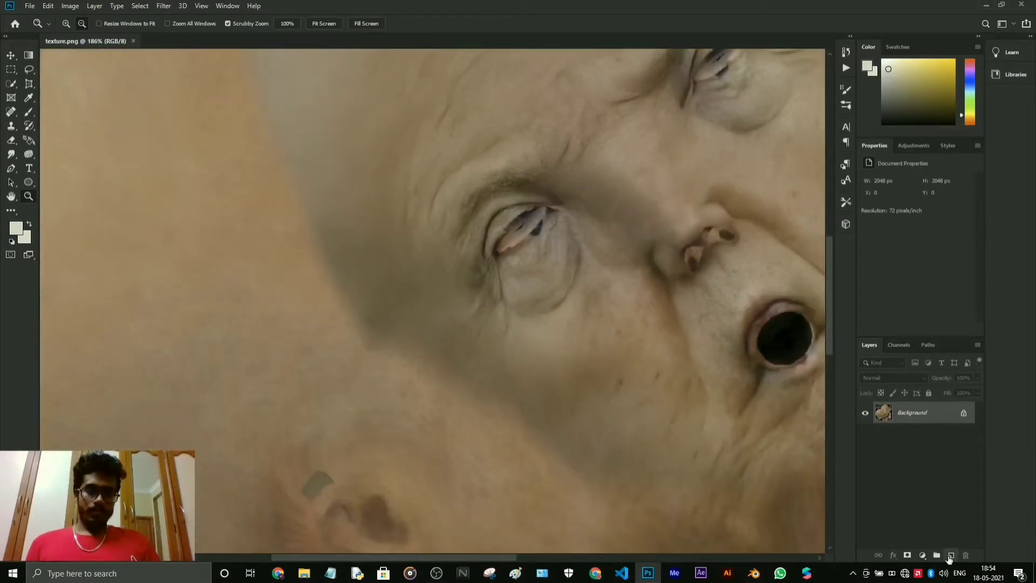
{"action": "left_click", "coordinate": [951, 555]}
{"action": "left_click", "coordinate": [29, 113]}
{"action": "left_click", "coordinate": [917, 377]}
{"action": "left_click", "coordinate": [1010, 434]}
{"action": "left_click", "coordinate": [977, 393]}
{"action": "left_click_drag", "start_coordinate": [977, 403], "coordinate": [953, 405]}
Adjust the brush size and paint sampled skin colour over the pale seam along the left edge of the forehead.
{"action": "left_click", "coordinate": [78, 24]}
{"action": "mouse_move", "coordinate": [69, 58]}
{"action": "left_mouse_down"}
{"action": "mouse_move", "coordinate": [91, 58]}
{"action": "mouse_move", "coordinate": [69, 84]}
{"action": "left_mouse_up"}
{"action": "left_click", "coordinate": [288, 184], "text": "alt"}
{"action": "scroll", "coordinate": [291, 215], "scroll_direction": "up", "scroll_amount": 1}
{"action": "left_click", "coordinate": [291, 228]}
{"action": "left_click", "coordinate": [78, 24]}
{"action": "left_click", "coordinate": [277, 243]}
{"action": "scroll", "coordinate": [277, 178], "scroll_direction": "up", "scroll_amount": 4}
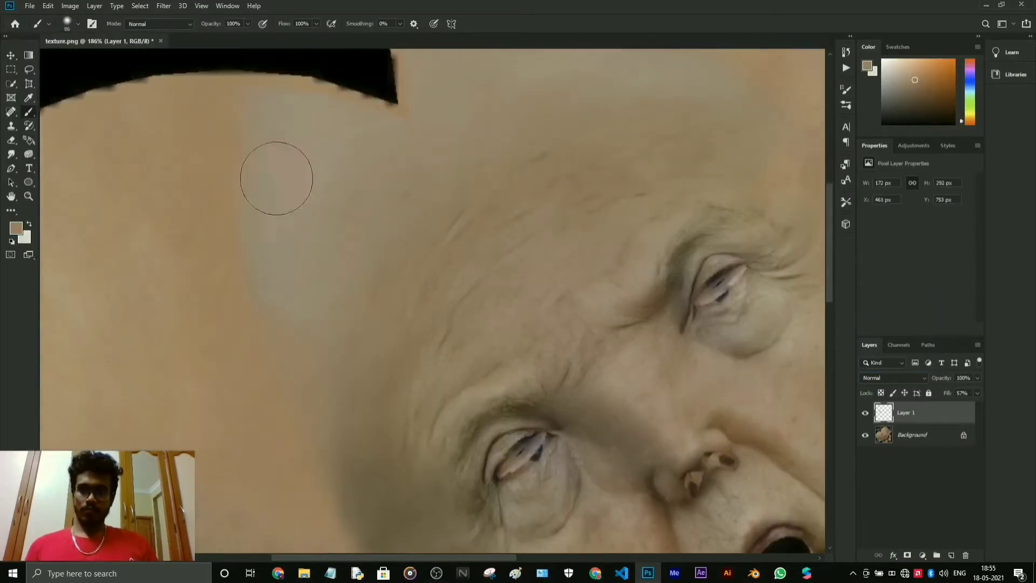
{"action": "left_click_drag", "start_coordinate": [277, 178], "coordinate": [356, 146]}
Set the brush to size 75 with 41% opacity and return the layer's fill to 100%.
{"action": "left_click", "coordinate": [229, 169], "text": "alt"}
{"action": "left_click", "coordinate": [78, 23]}
{"action": "left_click_drag", "start_coordinate": [92, 59], "coordinate": [87, 58]}
{"action": "left_click", "coordinate": [976, 378]}
{"action": "mouse_move", "coordinate": [975, 390]}
{"action": "left_mouse_down"}
{"action": "mouse_move", "coordinate": [937, 406]}
{"action": "mouse_move", "coordinate": [976, 405]}
{"action": "left_mouse_up"}
{"action": "left_click", "coordinate": [514, 393]}
{"action": "key", "text": "ctrl+z"}
{"action": "left_click", "coordinate": [977, 393]}
{"action": "left_click_drag", "start_coordinate": [249, 25], "coordinate": [219, 38]}
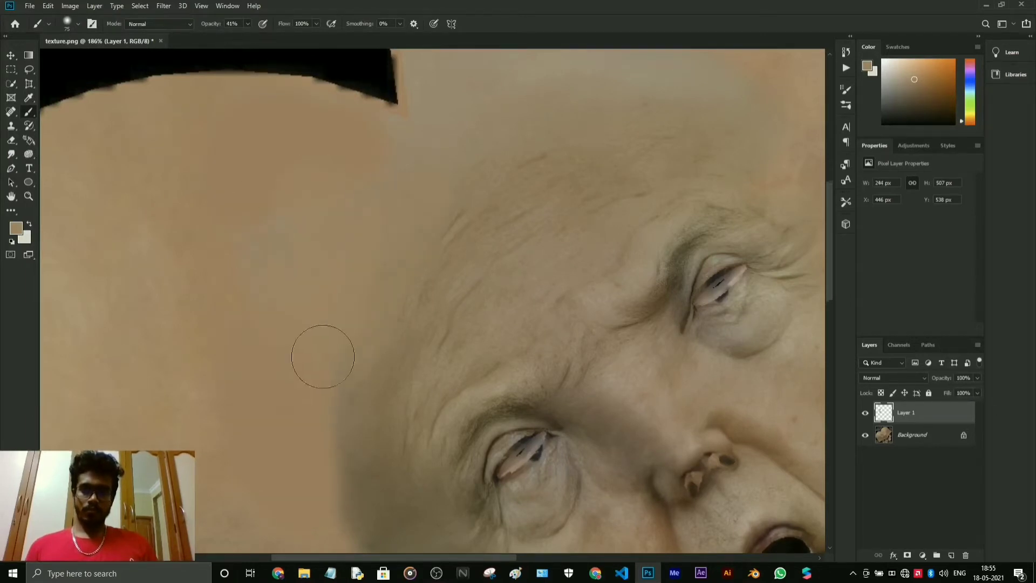
Blend the seam at the left temple and beside the left eye using skin tones sampled nearby.
{"action": "scroll", "coordinate": [323, 342], "scroll_direction": "down", "scroll_amount": 5}
{"action": "left_click_drag", "start_coordinate": [393, 362], "coordinate": [435, 358]}
{"action": "scroll", "coordinate": [475, 378], "scroll_direction": "down", "scroll_amount": 3}
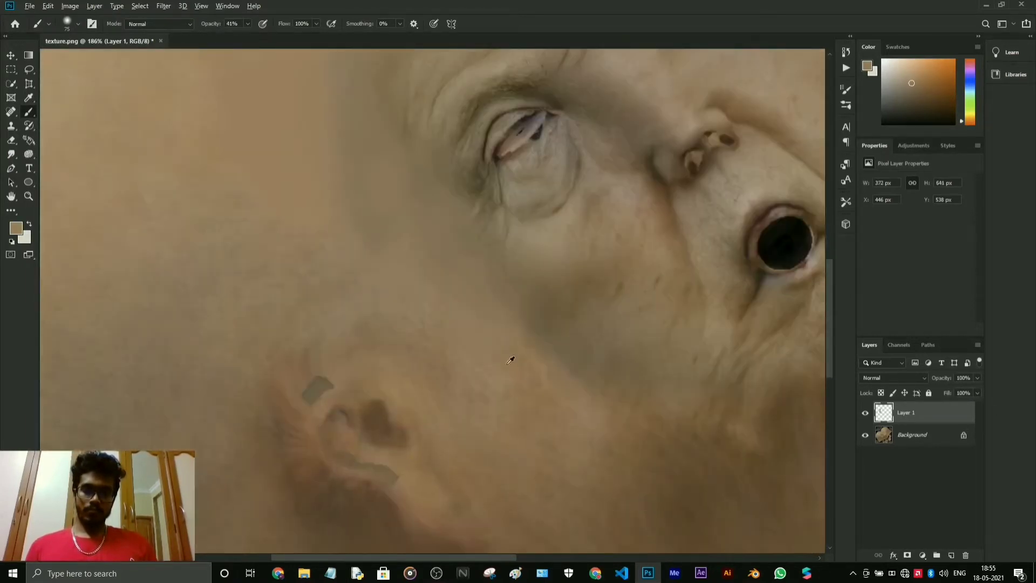
{"action": "left_click", "coordinate": [511, 359], "text": "alt"}
{"action": "scroll", "coordinate": [344, 215], "scroll_direction": "up", "scroll_amount": 5}
{"action": "scroll", "coordinate": [378, 259], "scroll_direction": "down", "scroll_amount": 3}
{"action": "left_click", "coordinate": [380, 280], "text": "alt"}
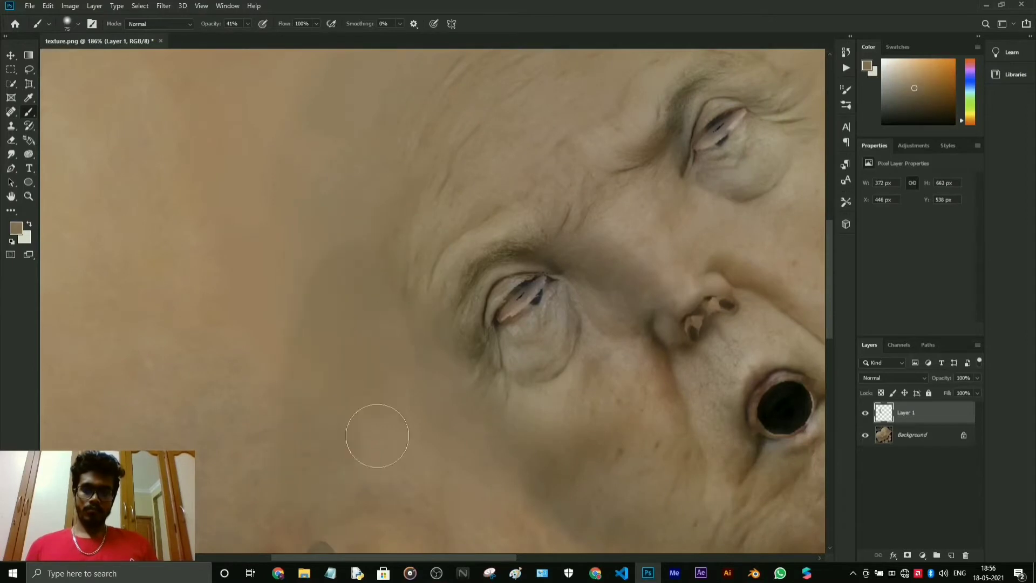
Paint sampled skin tones over the seam running from the left cheek down to the jaw in front of the ear.
{"action": "scroll", "coordinate": [412, 407], "scroll_direction": "down", "scroll_amount": 4}
{"action": "scroll", "coordinate": [522, 449], "scroll_direction": "down", "scroll_amount": 1}
{"action": "left_click", "coordinate": [633, 412], "text": "alt"}
{"action": "left_click_drag", "start_coordinate": [529, 335], "coordinate": [583, 395]}
{"action": "left_click", "coordinate": [609, 393], "text": "alt"}
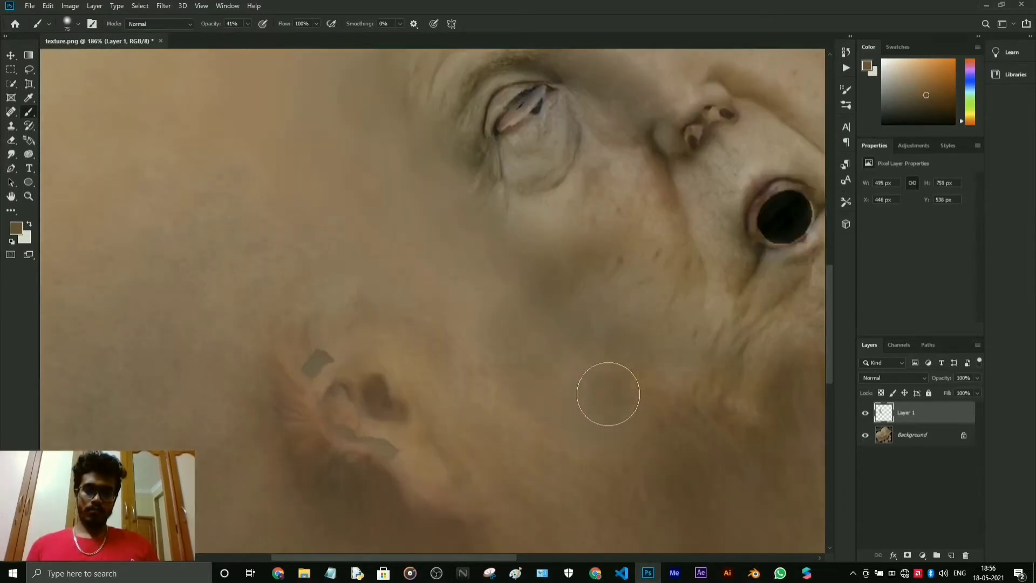
Lower the brush opacity to 11% and softly blend sampled skin colour along the jaw and below the chin.
{"action": "left_click_drag", "start_coordinate": [247, 24], "coordinate": [232, 36]}
{"action": "left_click", "coordinate": [529, 272], "text": "alt"}
{"action": "scroll", "coordinate": [619, 421], "scroll_direction": "down", "scroll_amount": 3}
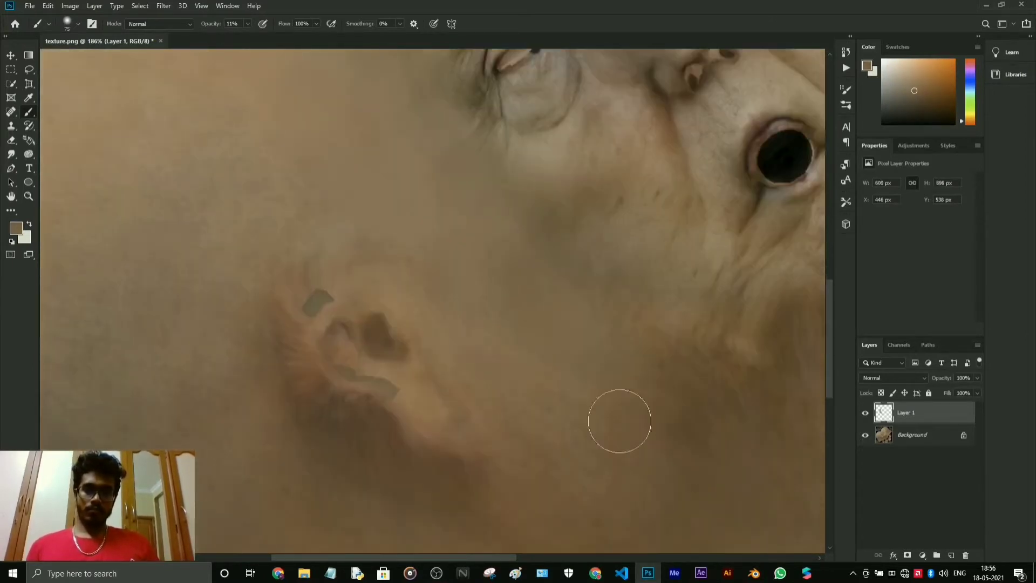
{"action": "scroll", "coordinate": [621, 385], "scroll_direction": "right", "scroll_amount": 8}
{"action": "mouse_move", "coordinate": [421, 418]}
{"action": "left_mouse_down"}
{"action": "mouse_move", "coordinate": [610, 338]}
{"action": "mouse_move", "coordinate": [700, 335]}
{"action": "left_mouse_up"}
Blend the right cheek into the skin in front of the right ear with colours sampled from that area.
{"action": "scroll", "coordinate": [700, 335], "scroll_direction": "up", "scroll_amount": 8}
{"action": "scroll", "coordinate": [700, 335], "scroll_direction": "right", "scroll_amount": 6}
{"action": "left_click", "coordinate": [516, 311], "text": "alt"}
{"action": "left_click_drag", "start_coordinate": [516, 311], "coordinate": [570, 438]}
{"action": "scroll", "coordinate": [422, 222], "scroll_direction": "up", "scroll_amount": 3}
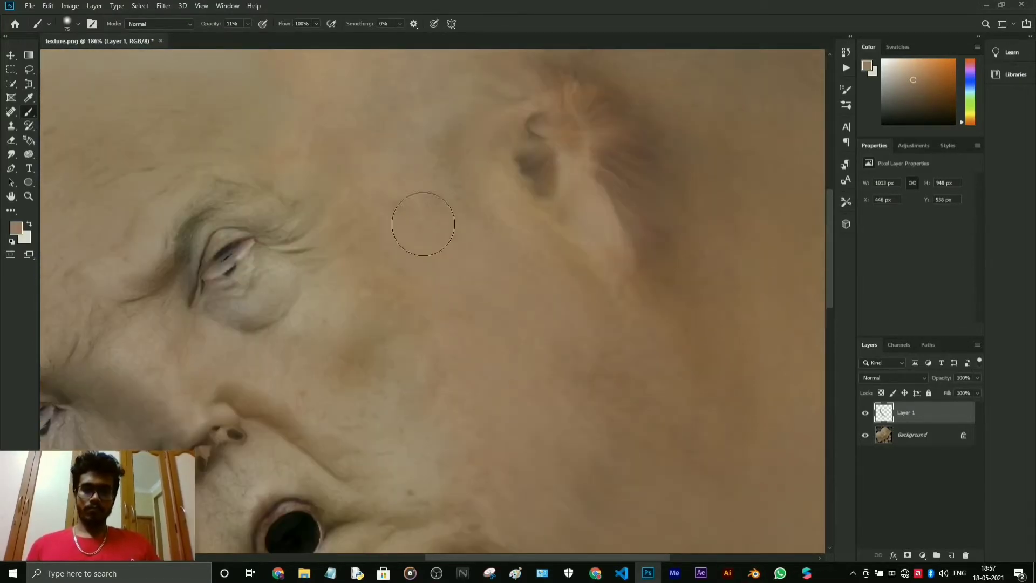
{"action": "left_click", "coordinate": [505, 347], "text": "alt"}
{"action": "mouse_move", "coordinate": [506, 347]}
{"action": "left_mouse_down"}
{"action": "mouse_move", "coordinate": [589, 301]}
{"action": "mouse_move", "coordinate": [582, 368]}
{"action": "left_mouse_up"}
Paint a sampled forehead tone across the seam at the right temple and beside the right eye.
{"action": "scroll", "coordinate": [581, 368], "scroll_direction": "up", "scroll_amount": 4}
{"action": "scroll", "coordinate": [581, 368], "scroll_direction": "left", "scroll_amount": 2}
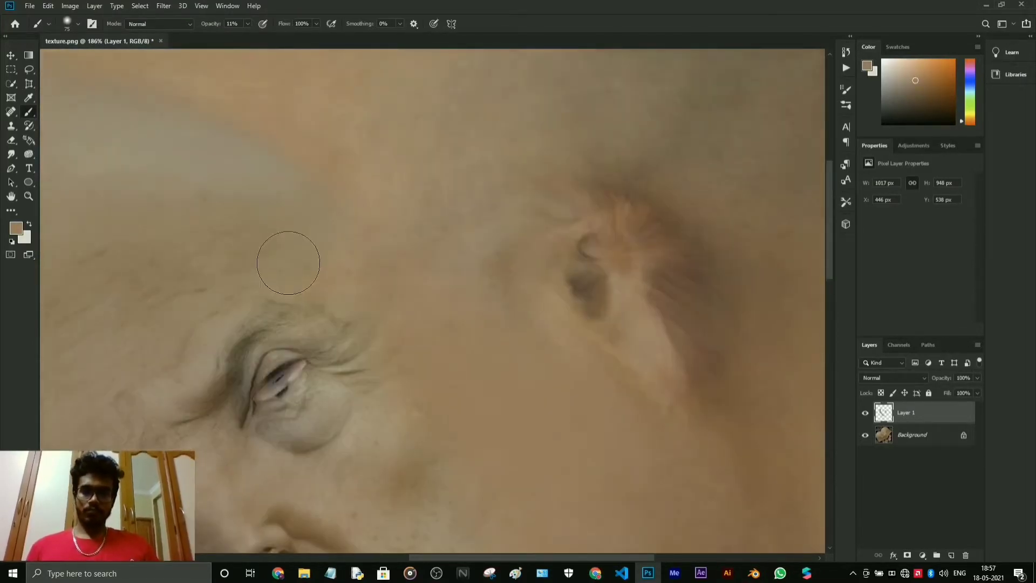
{"action": "left_click", "coordinate": [289, 261], "text": "alt"}
{"action": "mouse_move", "coordinate": [289, 261]}
{"action": "left_mouse_down"}
{"action": "mouse_move", "coordinate": [332, 277]}
{"action": "mouse_move", "coordinate": [436, 424]}
{"action": "left_mouse_up"}
Soften the seam across the top of the forehead up to the black notch using sampled skin tones.
{"action": "scroll", "coordinate": [437, 424], "scroll_direction": "up", "scroll_amount": 2}
{"action": "scroll", "coordinate": [437, 424], "scroll_direction": "left", "scroll_amount": 5}
{"action": "left_click", "coordinate": [352, 254], "text": "alt"}
{"action": "mouse_move", "coordinate": [352, 254]}
{"action": "left_mouse_down"}
{"action": "mouse_move", "coordinate": [446, 250]}
{"action": "mouse_move", "coordinate": [173, 205]}
{"action": "mouse_move", "coordinate": [157, 120]}
{"action": "left_mouse_up"}
{"action": "left_click_drag", "start_coordinate": [156, 194], "coordinate": [142, 94]}
{"action": "left_click", "coordinate": [291, 121], "text": "alt"}
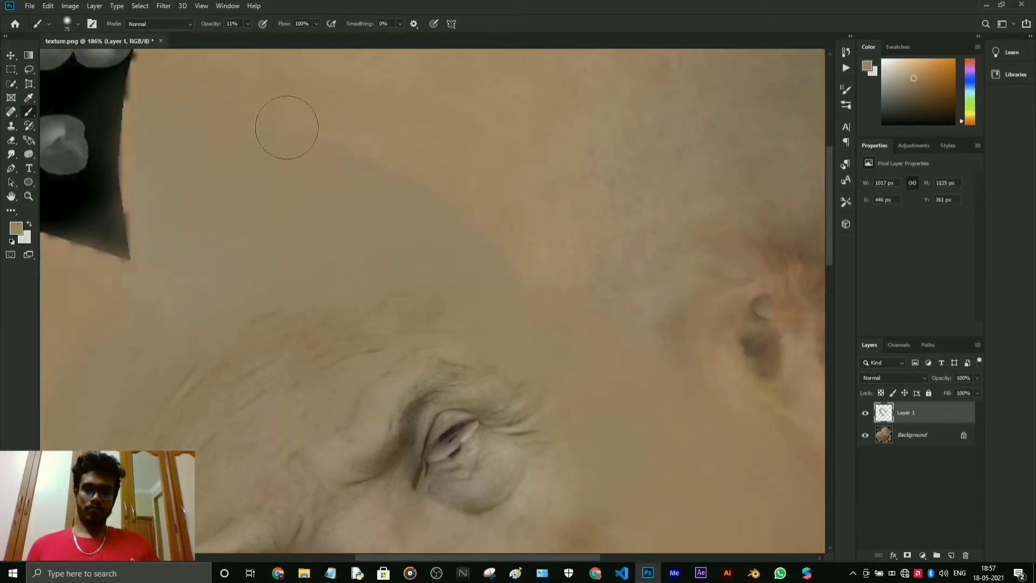
{"action": "mouse_move", "coordinate": [287, 128]}
{"action": "left_mouse_down"}
{"action": "mouse_move", "coordinate": [147, 212]}
{"action": "mouse_move", "coordinate": [130, 148]}
{"action": "left_mouse_up"}
Erase the skin paint that spilled onto the black area beside the teeth.
{"action": "left_click_drag", "start_coordinate": [345, 227], "coordinate": [272, 227], "text": "ctrl"}
{"action": "key", "text": "e"}
{"action": "left_click", "coordinate": [71, 24]}
{"action": "left_click", "coordinate": [62, 172]}
{"action": "left_click_drag", "start_coordinate": [478, 162], "coordinate": [469, 272]}
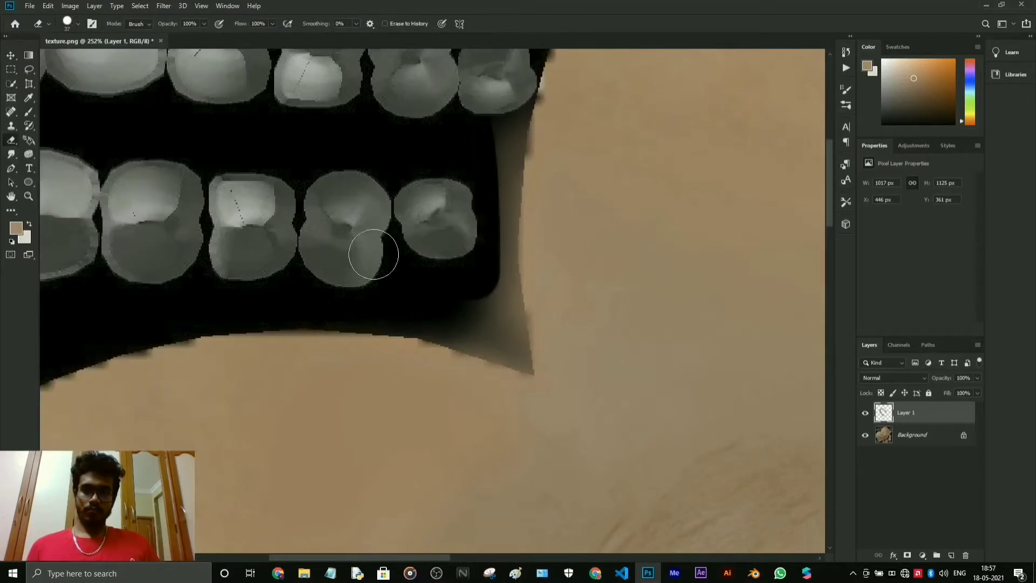
Try the Darken blend mode on Layer 1 and undo it.
{"action": "key", "text": "z"}
{"action": "mouse_move", "coordinate": [378, 253]}
{"action": "left_mouse_down"}
{"action": "mouse_move", "coordinate": [308, 255]}
{"action": "mouse_move", "coordinate": [426, 252]}
{"action": "left_mouse_up"}
{"action": "left_click", "coordinate": [904, 378]}
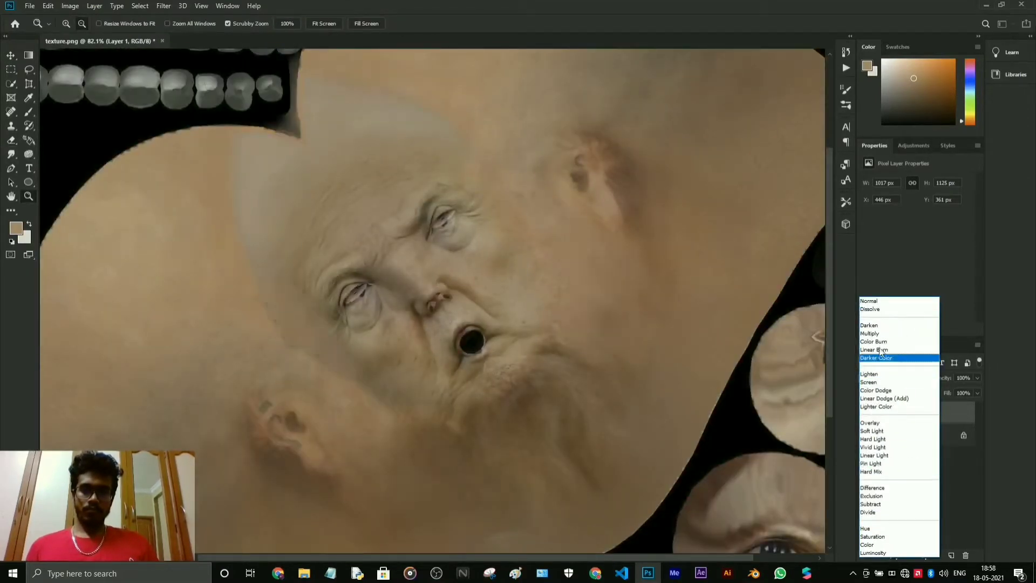
{"action": "left_click", "coordinate": [875, 325]}
{"action": "key", "text": "ctrl+z"}
Duplicate Layer 1, try the Color blend mode on the copy, compare it hidden and shown, and delete the copy.
{"action": "key", "text": "ctrl+j"}
{"action": "left_click", "coordinate": [893, 377]}
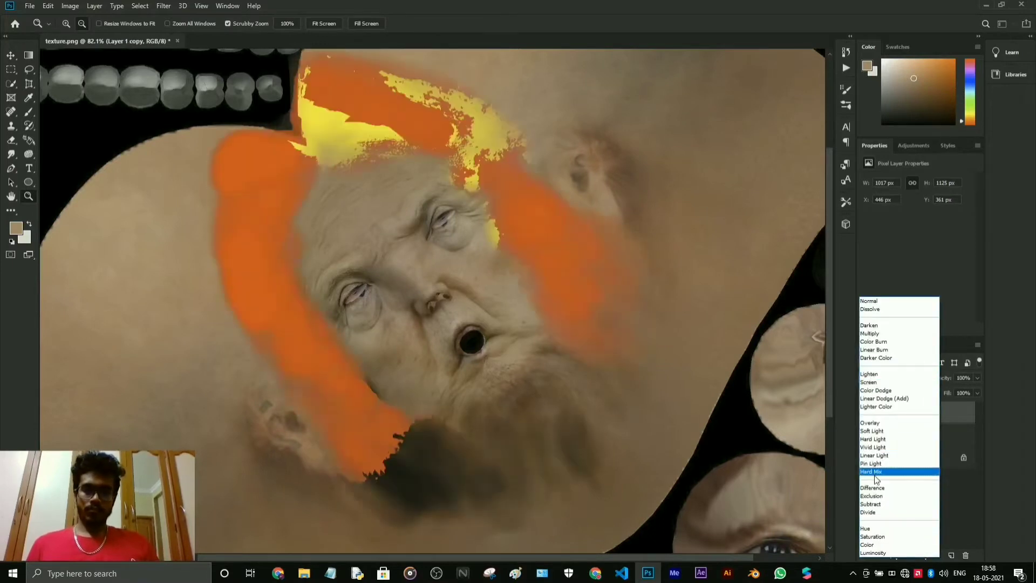
{"action": "left_click", "coordinate": [873, 546]}
{"action": "left_click_drag", "start_coordinate": [340, 390], "coordinate": [402, 391]}
{"action": "left_click", "coordinate": [865, 414]}
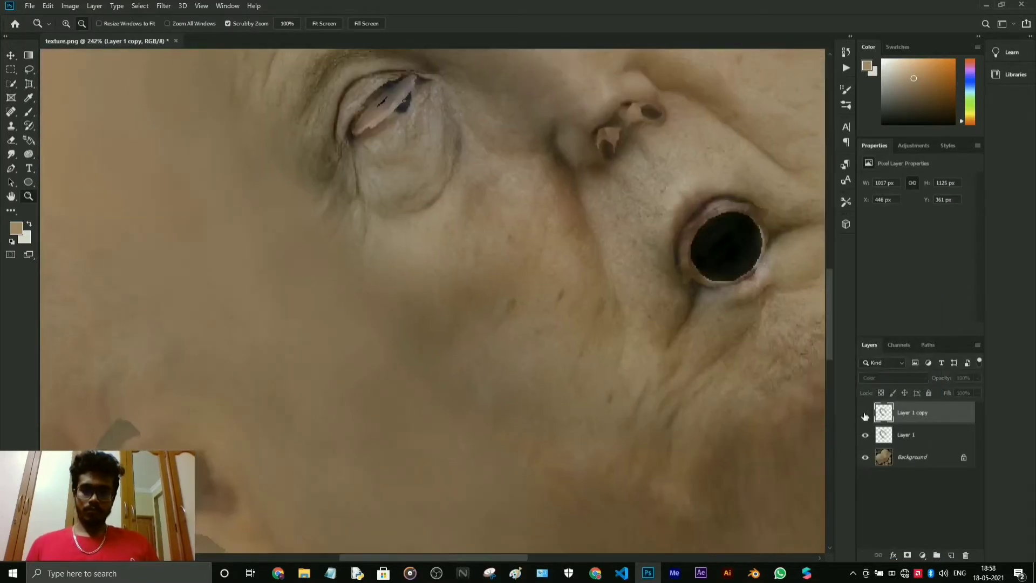
{"action": "left_click", "coordinate": [866, 414]}
{"action": "key", "text": "Delete"}
Try lowering Layer 1's opacity to 66% and restore it to 100%.
{"action": "left_click", "coordinate": [977, 377]}
{"action": "left_click", "coordinate": [958, 391]}
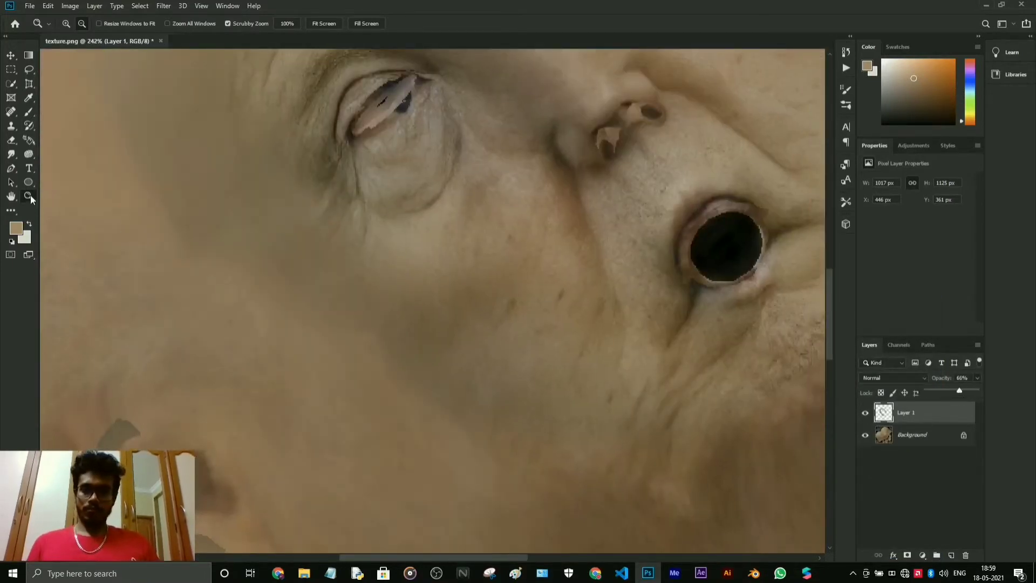
{"action": "left_click", "coordinate": [29, 196]}
{"action": "left_click_drag", "start_coordinate": [286, 547], "coordinate": [232, 548]}
{"action": "left_click", "coordinate": [977, 392]}
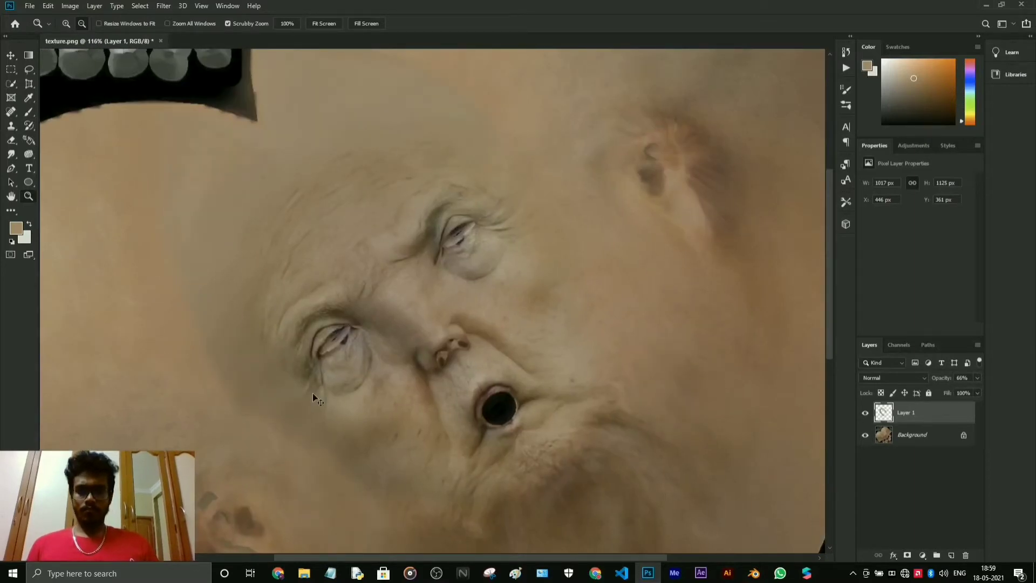
{"action": "left_click", "coordinate": [977, 377]}
{"action": "left_click_drag", "start_coordinate": [960, 389], "coordinate": [985, 398]}
Examine the blended skin around the face and across the whole texture for leftover seams.
{"action": "left_click_drag", "start_coordinate": [548, 426], "coordinate": [383, 269]}
{"action": "scroll", "coordinate": [383, 269], "scroll_direction": "down", "scroll_amount": 2, "text": "alt"}
{"action": "scroll", "coordinate": [393, 460], "scroll_direction": "up", "scroll_amount": 8, "text": "alt"}
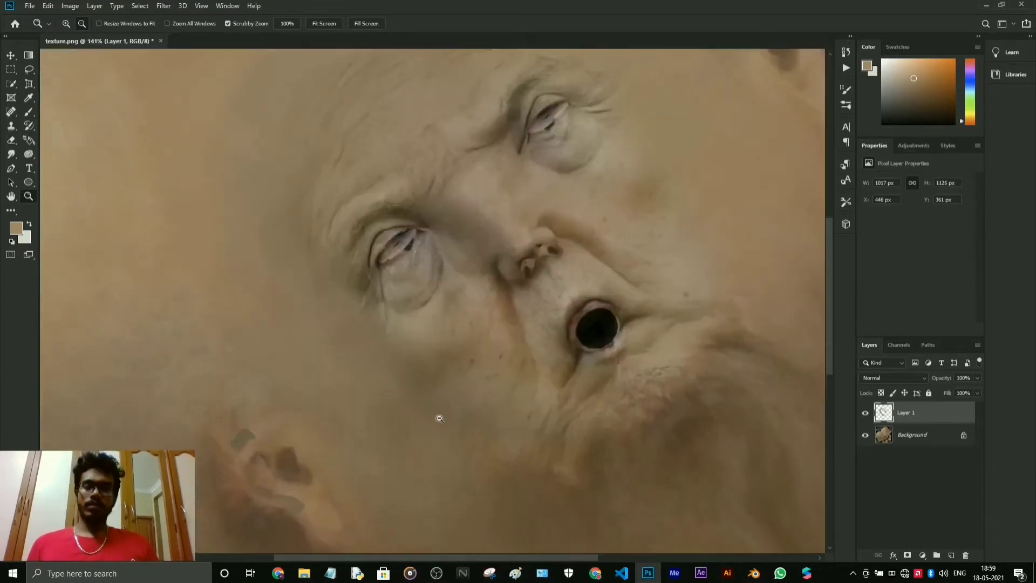
{"action": "scroll", "coordinate": [439, 419], "scroll_direction": "down", "scroll_amount": 3, "text": "alt"}
{"action": "scroll", "coordinate": [152, 157], "scroll_direction": "up", "scroll_amount": 8, "text": "alt"}
{"action": "scroll", "coordinate": [215, 192], "scroll_direction": "down", "scroll_amount": 5, "text": "alt"}
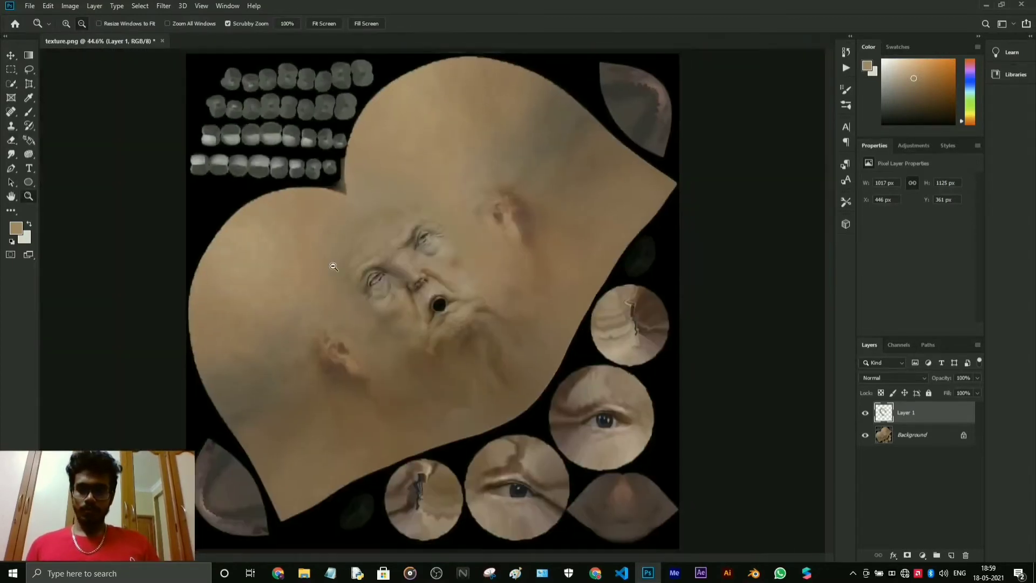
Clone nearby skin over the dark patch at the lower lid of the first eye with a smaller Clone Stamp brush.
{"action": "scroll", "coordinate": [334, 267], "scroll_direction": "up", "scroll_amount": 8, "text": "alt"}
{"action": "left_click", "coordinate": [12, 126]}
{"action": "left_click", "coordinate": [77, 24]}
{"action": "left_click_drag", "start_coordinate": [74, 58], "coordinate": [60, 58]}
{"action": "left_click", "coordinate": [324, 370], "text": "alt"}
{"action": "mouse_move", "coordinate": [372, 327]}
{"action": "left_mouse_down"}
{"action": "mouse_move", "coordinate": [402, 300]}
{"action": "mouse_move", "coordinate": [372, 328]}
{"action": "mouse_move", "coordinate": [406, 318]}
{"action": "left_mouse_up"}
{"action": "scroll", "coordinate": [580, 299], "scroll_direction": "up", "scroll_amount": 1}
Clone sampled skin over the dark patch below the other eye's lower lid, lowering the Clone Stamp opacity for the final stroke.
{"action": "scroll", "coordinate": [582, 298], "scroll_direction": "down", "scroll_amount": 1, "text": "alt"}
{"action": "scroll", "coordinate": [583, 298], "scroll_direction": "down", "scroll_amount": 3, "text": "alt"}
{"action": "scroll", "coordinate": [528, 279], "scroll_direction": "up", "scroll_amount": 3, "text": "alt"}
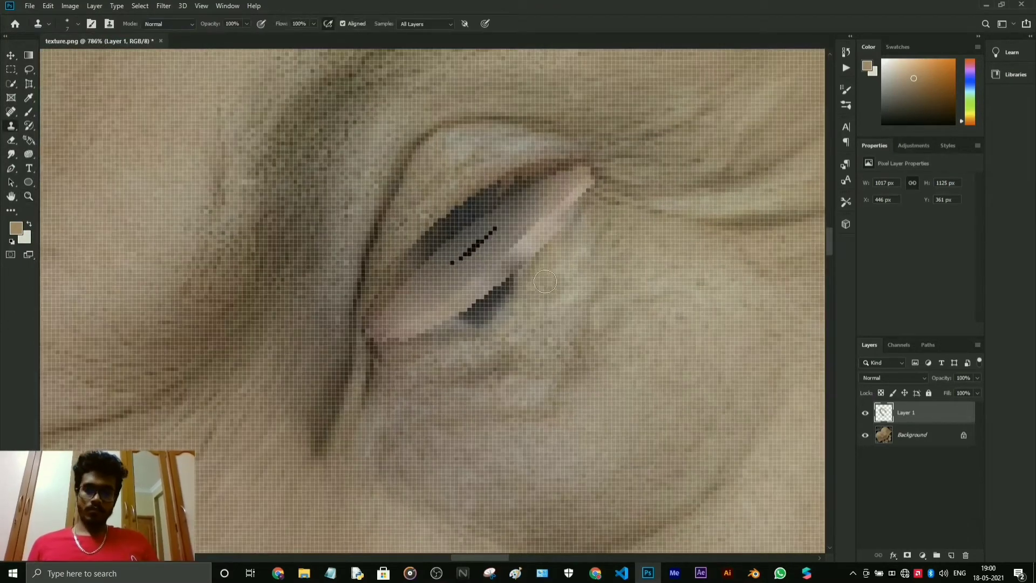
{"action": "left_click", "coordinate": [528, 280], "text": "alt"}
{"action": "left_click_drag", "start_coordinate": [505, 294], "coordinate": [489, 308]}
{"action": "left_click", "coordinate": [479, 331], "text": "alt"}
{"action": "left_click", "coordinate": [247, 23]}
{"action": "left_click_drag", "start_coordinate": [248, 37], "coordinate": [216, 37]}
{"action": "left_click_drag", "start_coordinate": [486, 313], "coordinate": [471, 321]}
Review the retouched eyes and overall skin blending across the full texture.
{"action": "scroll", "coordinate": [346, 280], "scroll_direction": "down", "scroll_amount": 10, "text": "alt"}
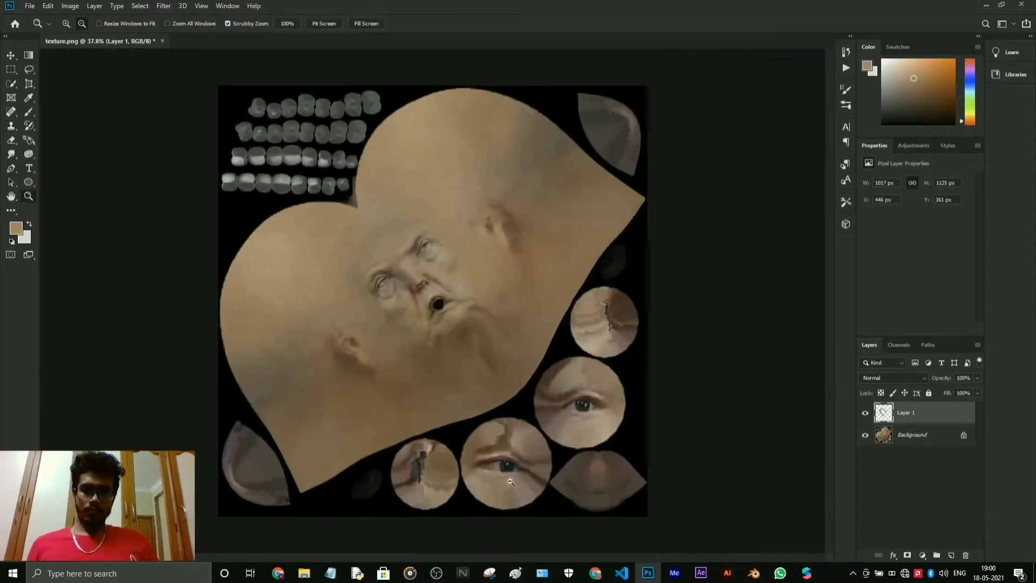
{"action": "scroll", "coordinate": [370, 318], "scroll_direction": "up", "scroll_amount": 5, "text": "alt"}
{"action": "scroll", "coordinate": [359, 305], "scroll_direction": "up", "scroll_amount": 3}
{"action": "scroll", "coordinate": [357, 304], "scroll_direction": "down", "scroll_amount": 5, "text": "alt"}
{"action": "scroll", "coordinate": [349, 239], "scroll_direction": "up", "scroll_amount": 3, "text": "alt"}
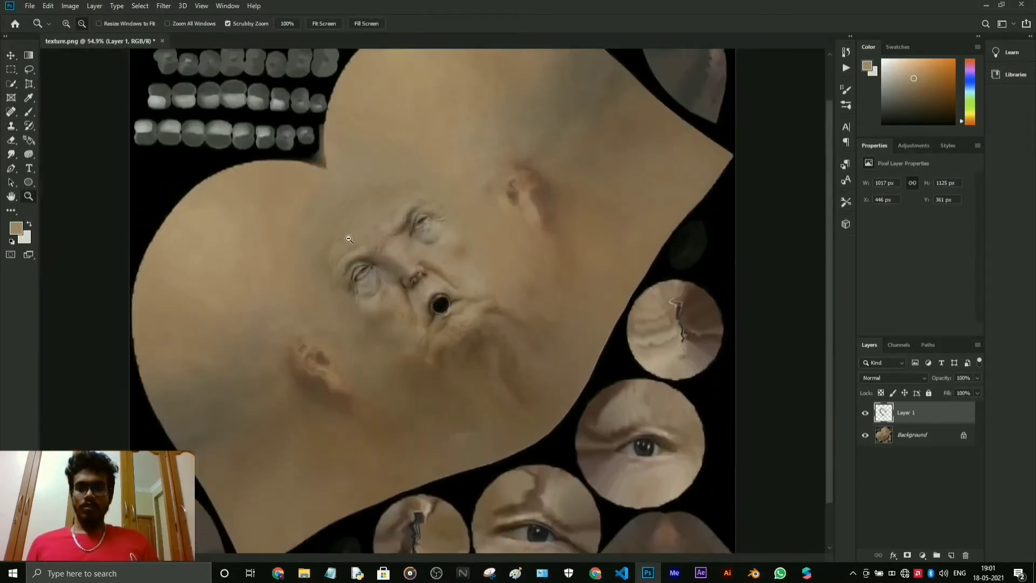
{"action": "scroll", "coordinate": [367, 219], "scroll_direction": "up", "scroll_amount": 2}
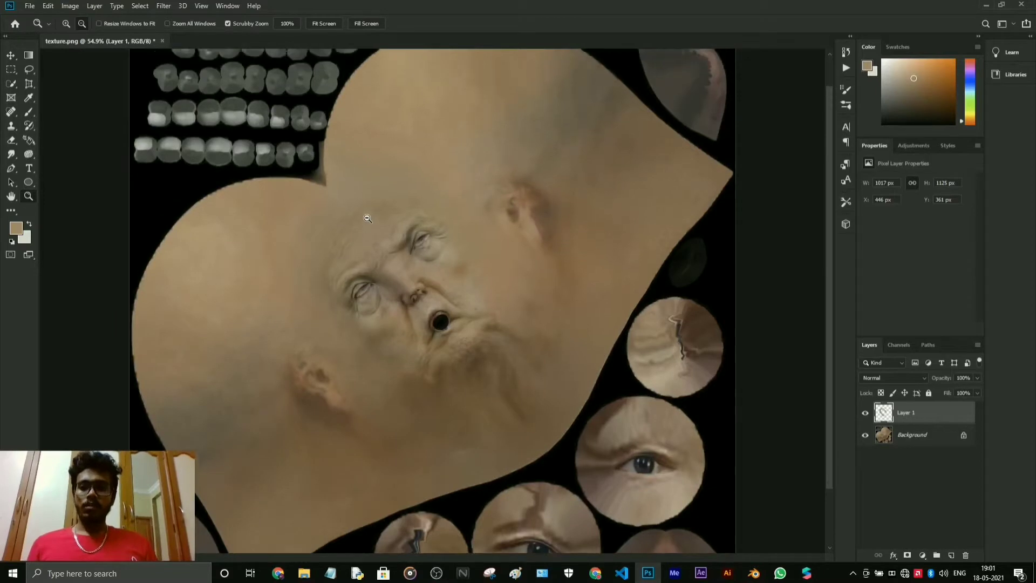
Export the retouched texture in JPG format.
{"action": "left_click", "coordinate": [31, 6]}
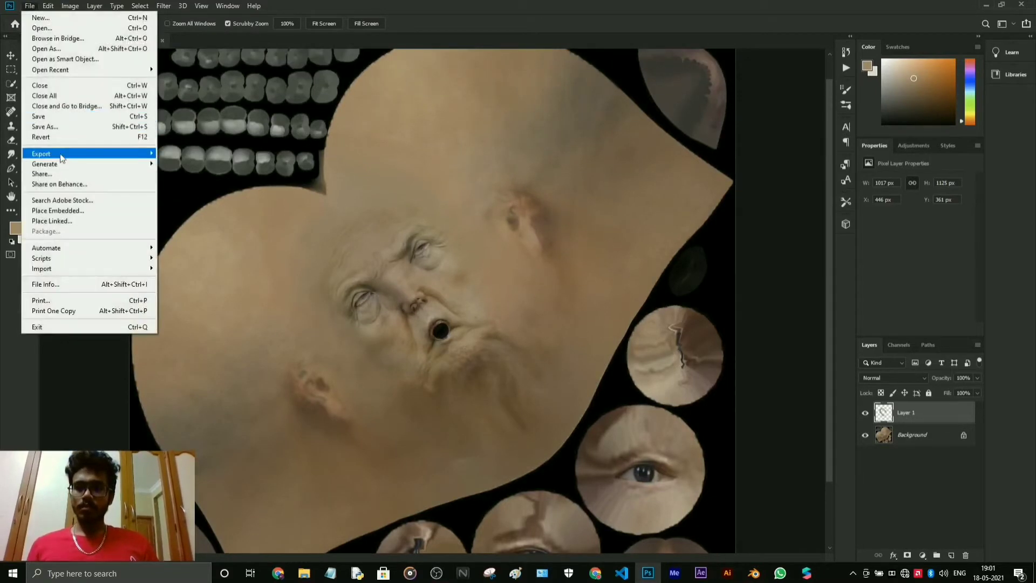
{"action": "mouse_move", "coordinate": [73, 158]}
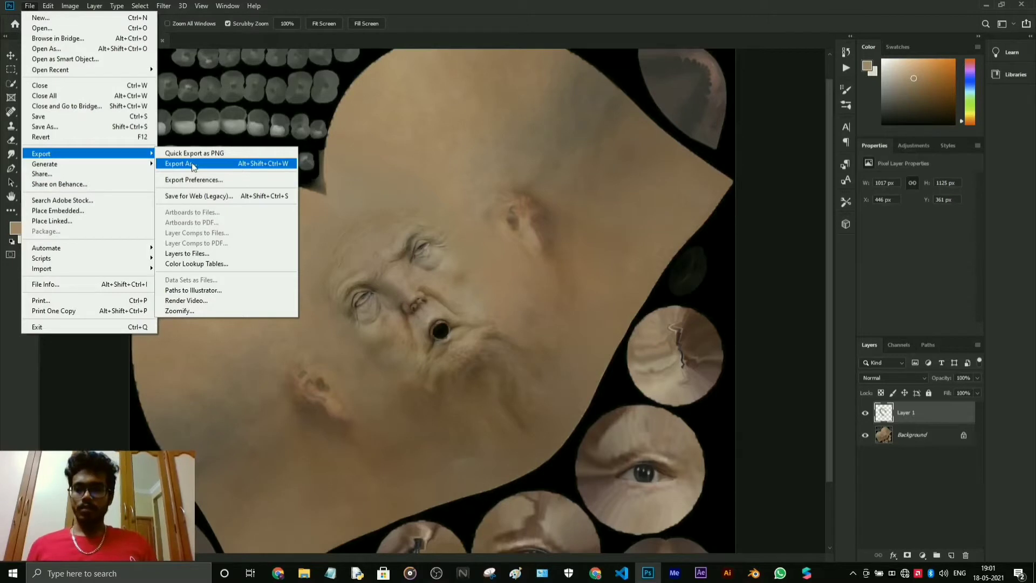
{"action": "left_click", "coordinate": [192, 163]}
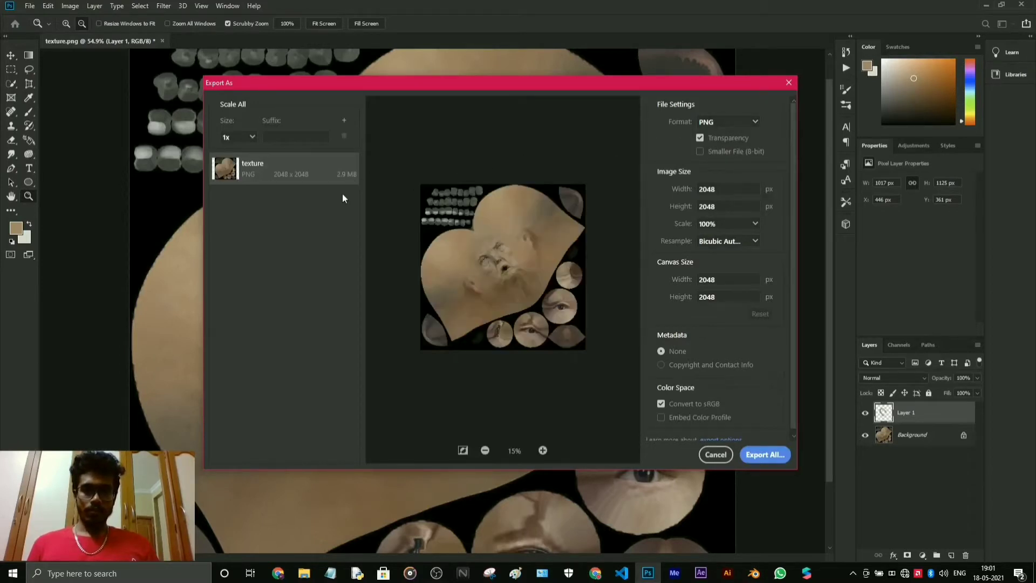
{"action": "left_click", "coordinate": [749, 122]}
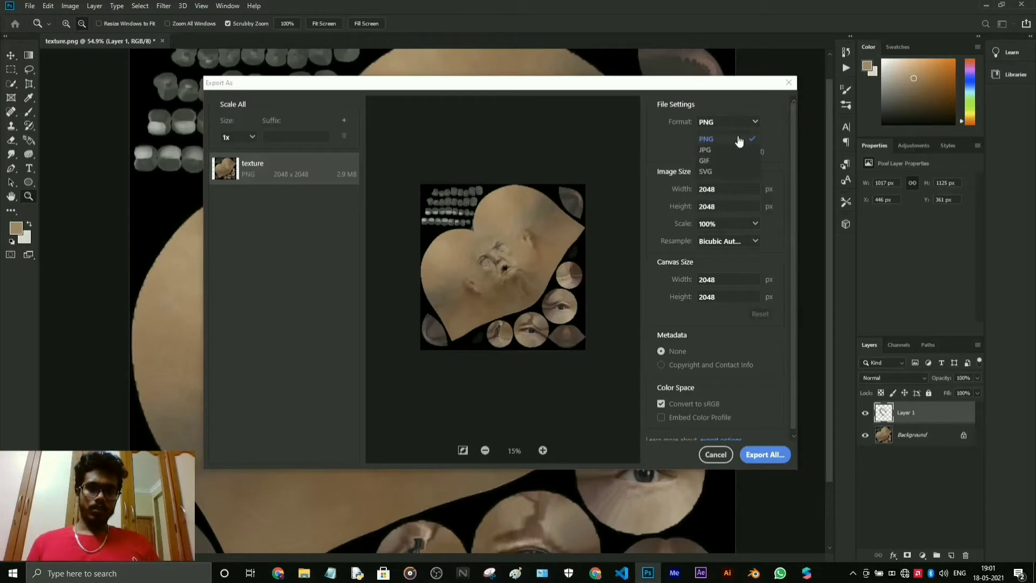
{"action": "left_click", "coordinate": [706, 150]}
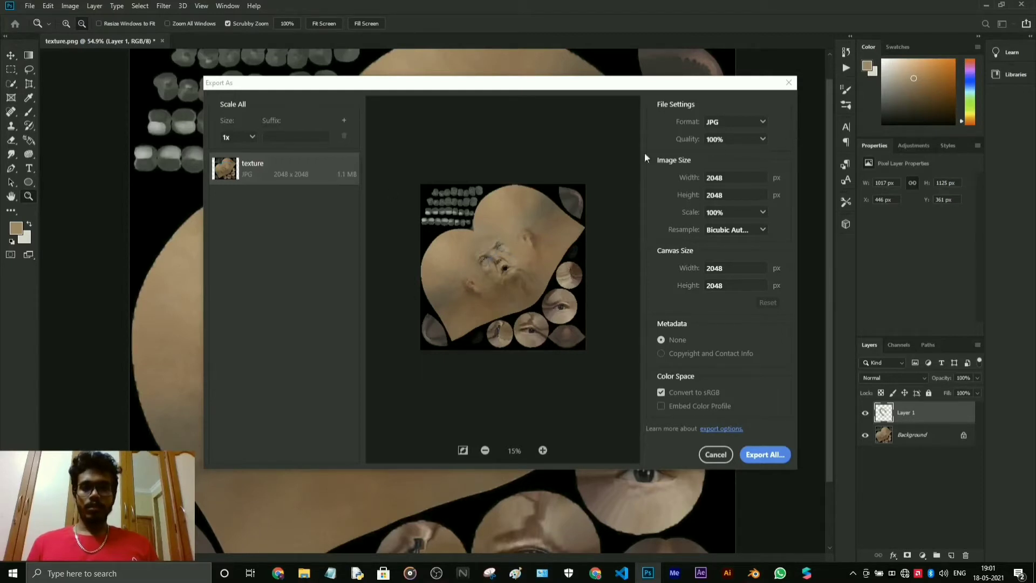
{"action": "left_click", "coordinate": [777, 454]}
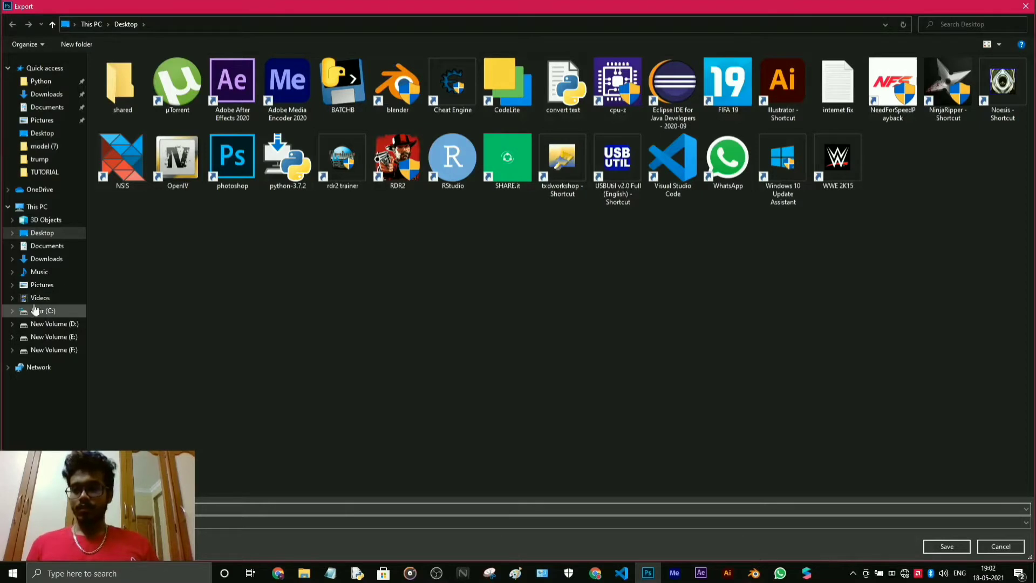
Save the exported image as new texture.jpg in the Trump folder inside the trump project folder.
{"action": "left_click", "coordinate": [47, 160]}
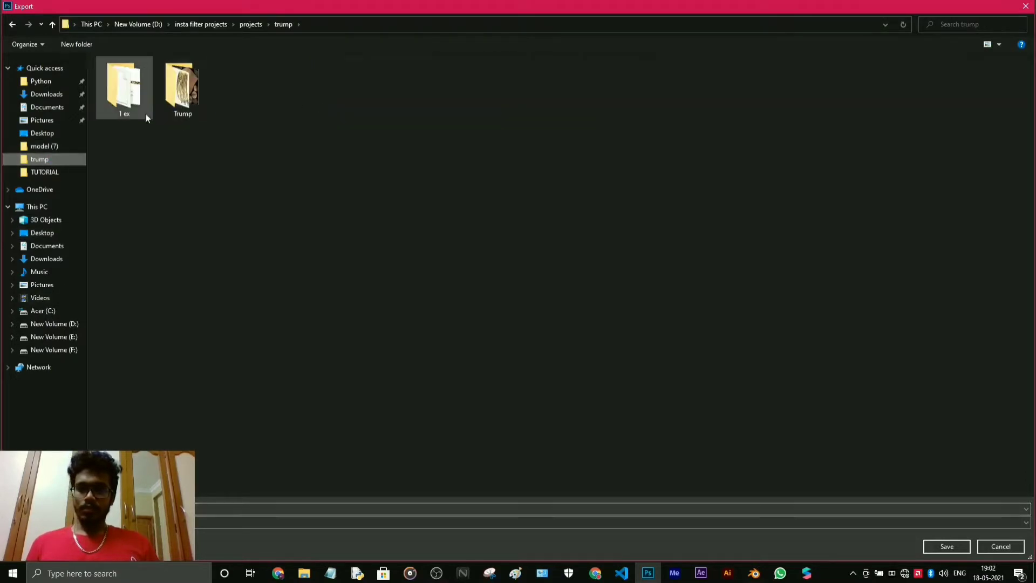
{"action": "double_click", "coordinate": [178, 89]}
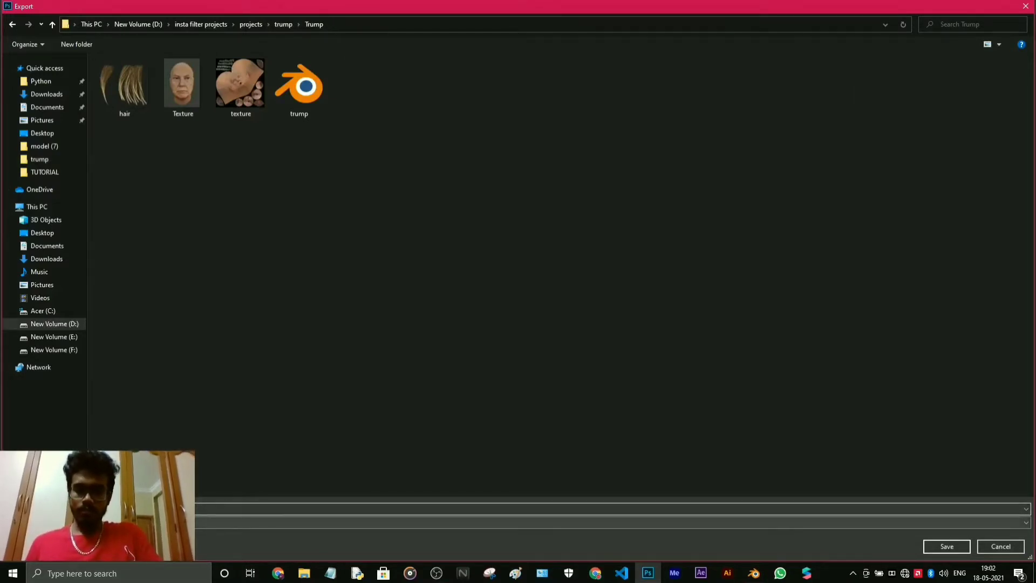
{"action": "key", "text": "Return"}
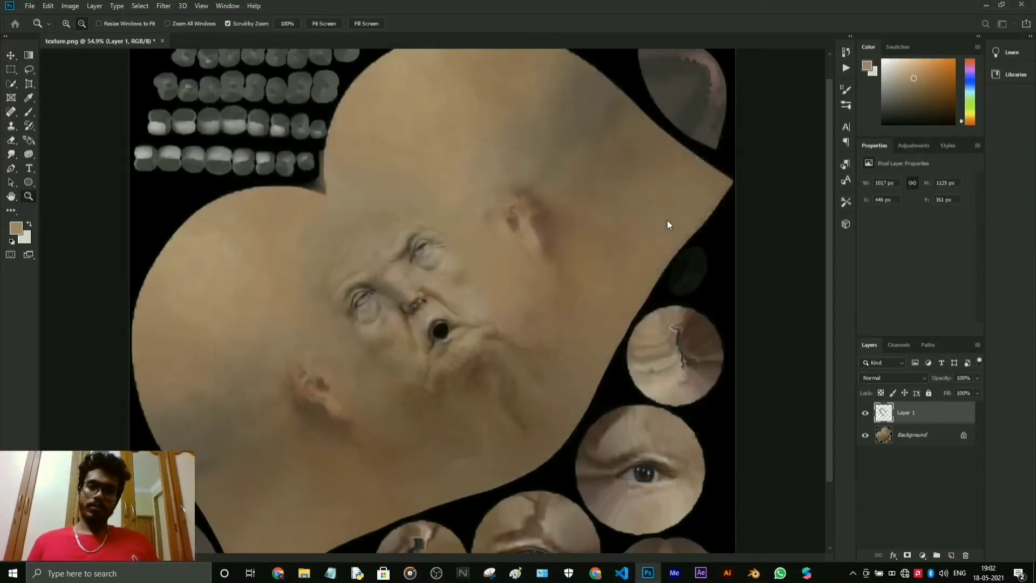
Switch to Blender and replace the base color image of the head's material_0 with new texture.jpg from the Trump folder.
{"action": "mouse_move", "coordinate": [754, 573]}
{"action": "left_click", "coordinate": [747, 527]}
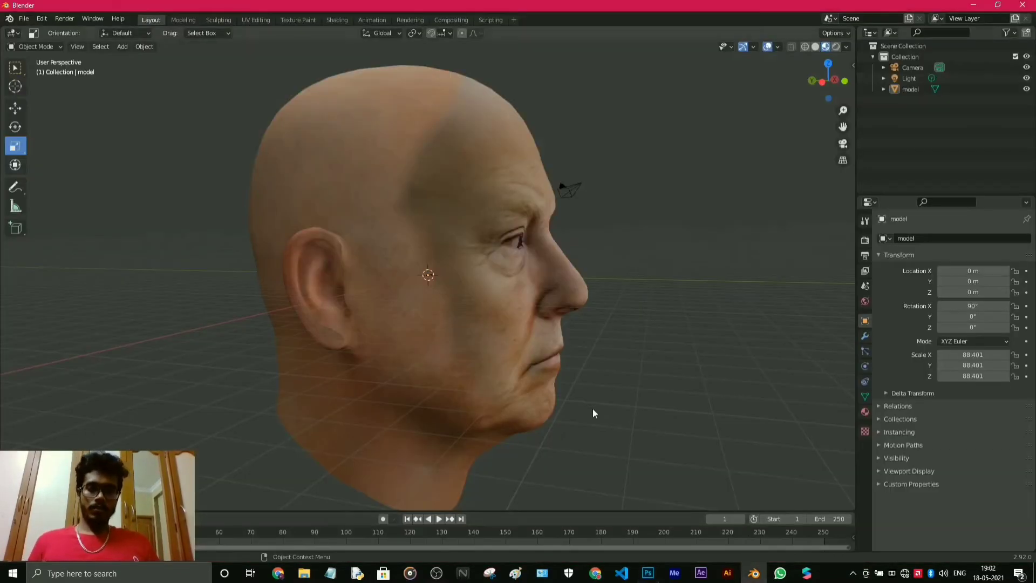
{"action": "scroll", "coordinate": [603, 410], "scroll_direction": "up", "scroll_amount": 2}
{"action": "left_click", "coordinate": [865, 411]}
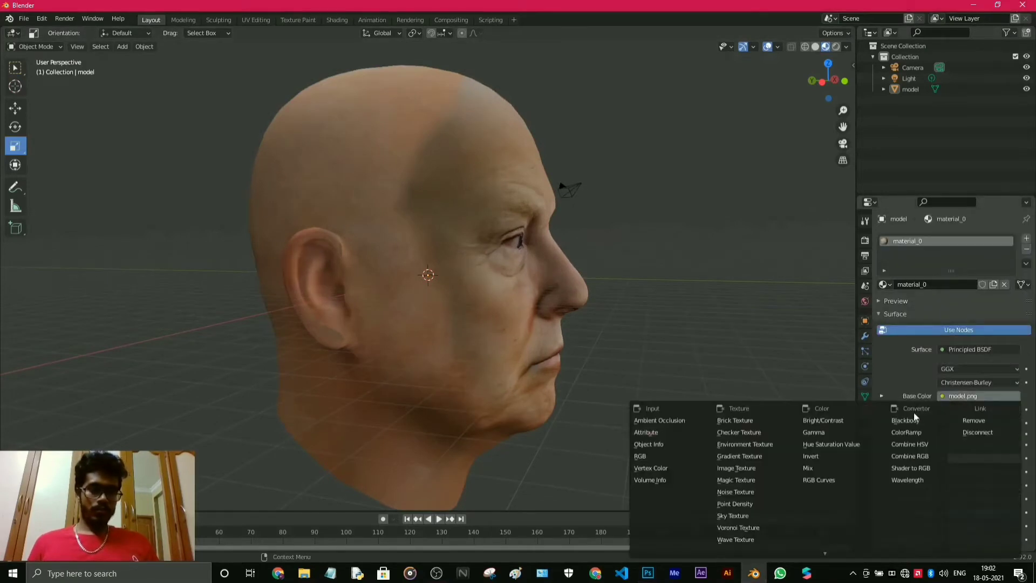
{"action": "left_click", "coordinate": [746, 470]}
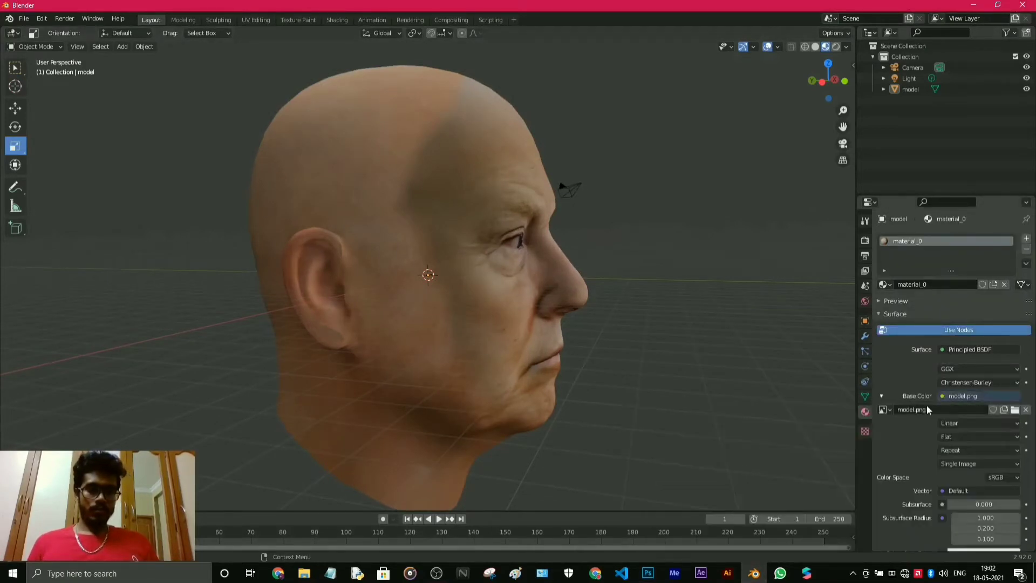
{"action": "left_click", "coordinate": [1014, 410]}
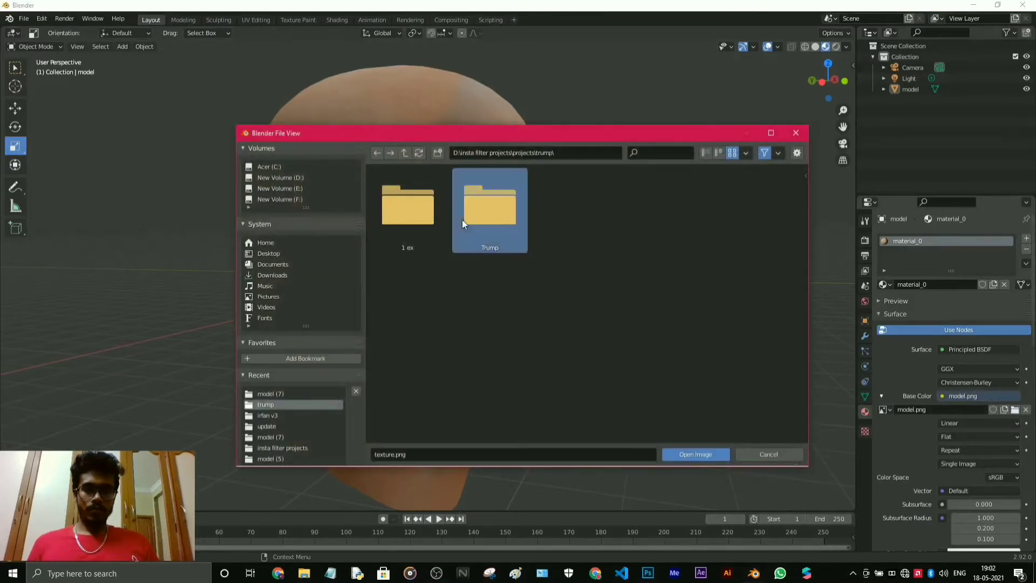
{"action": "left_click", "coordinate": [477, 215]}
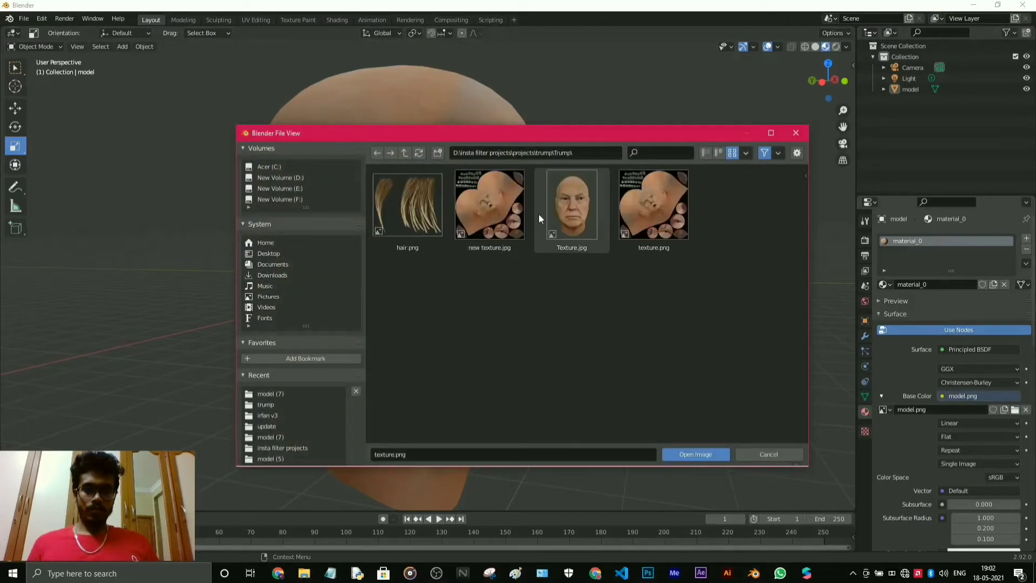
{"action": "double_click", "coordinate": [496, 205]}
Inspect the head's face and sides with the new texture applied.
{"action": "middle_click_drag", "start_coordinate": [726, 338], "coordinate": [680, 327]}
{"action": "scroll", "coordinate": [423, 306], "scroll_direction": "up", "scroll_amount": 2}
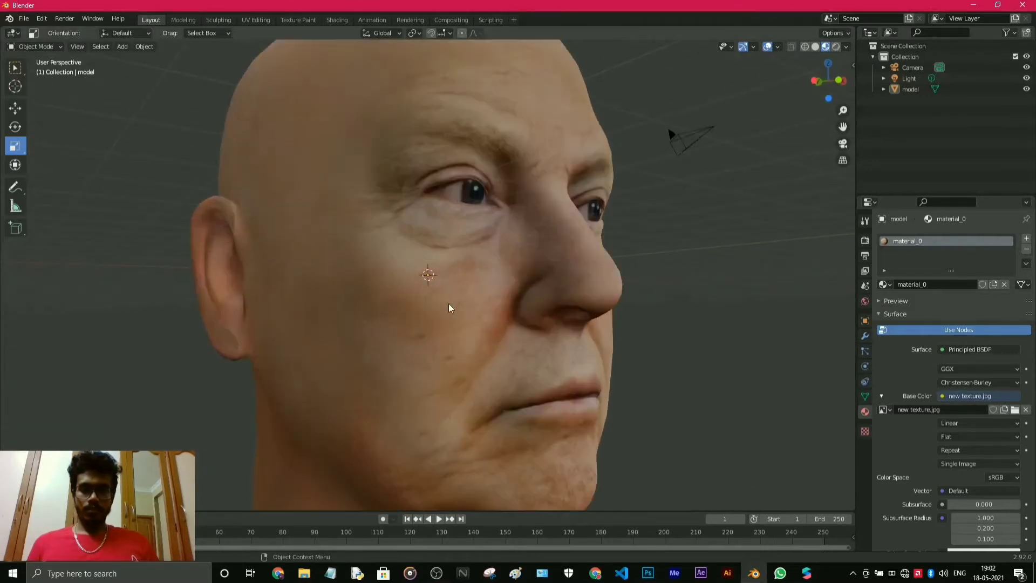
{"action": "middle_click_drag", "start_coordinate": [448, 303], "coordinate": [504, 285]}
{"action": "middle_click_drag", "start_coordinate": [619, 351], "coordinate": [506, 367]}
{"action": "scroll", "coordinate": [493, 394], "scroll_direction": "down", "scroll_amount": 3}
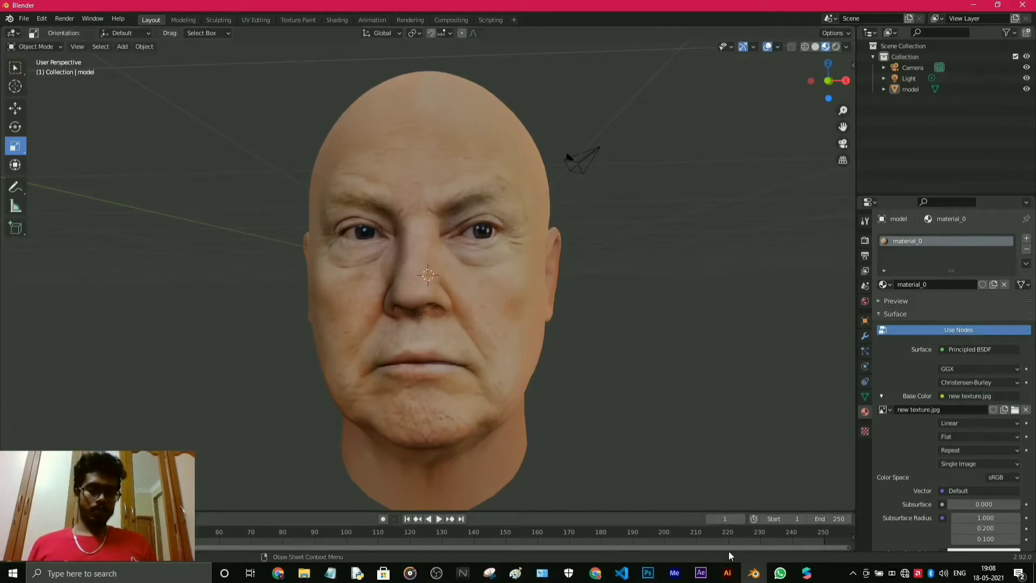
Switch to Photoshop and generate a normal map from the flattened face texture.
{"action": "mouse_move", "coordinate": [647, 574]}
{"action": "left_click", "coordinate": [643, 526]}
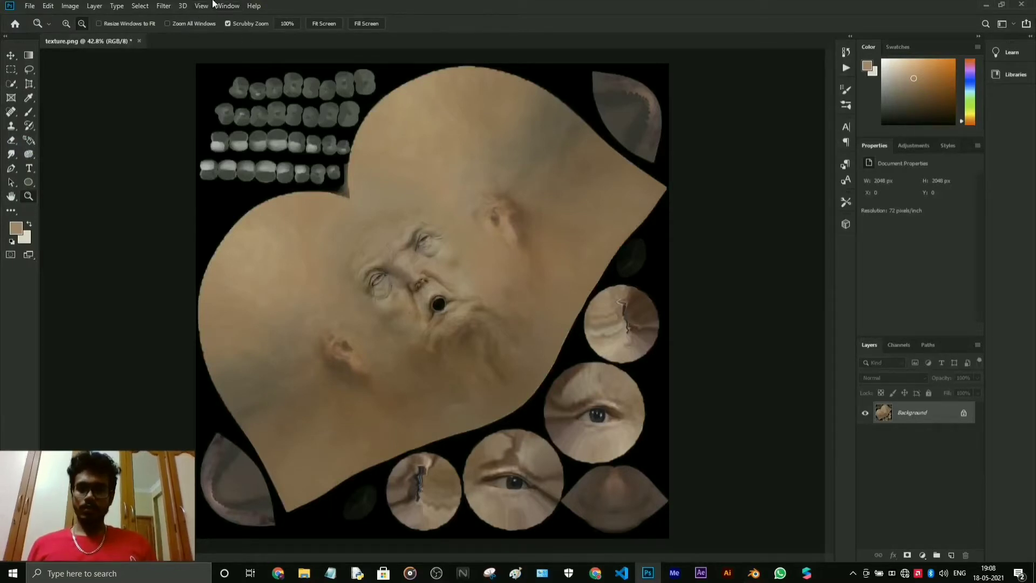
{"action": "left_click", "coordinate": [165, 6]}
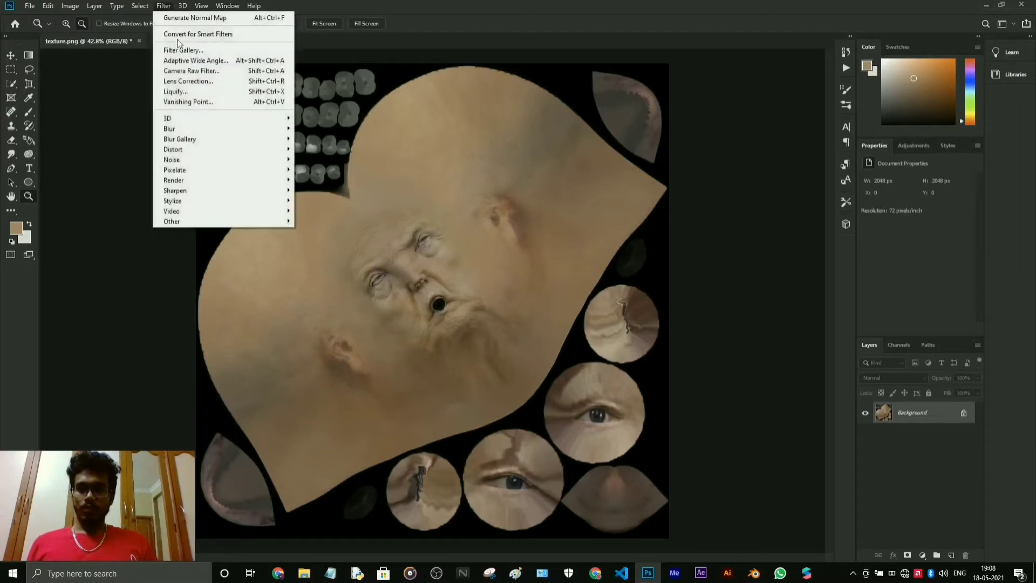
{"action": "mouse_move", "coordinate": [197, 122]}
{"action": "left_click", "coordinate": [320, 128]}
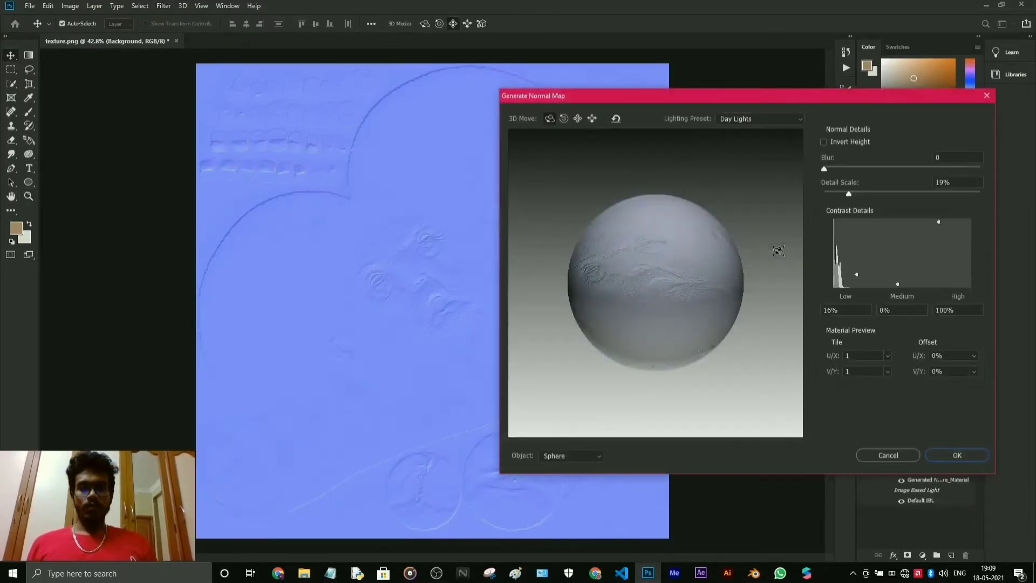
{"action": "left_click", "coordinate": [955, 455]}
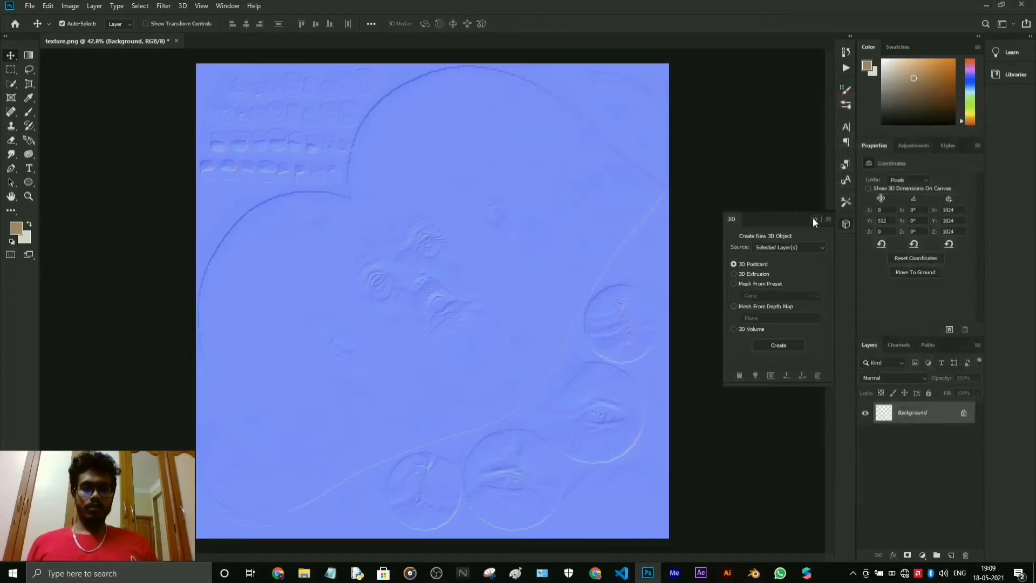
Export the normal map as a JPG at 100% quality, replacing the existing normal.jpg in the Trump folder.
{"action": "left_click", "coordinate": [29, 197]}
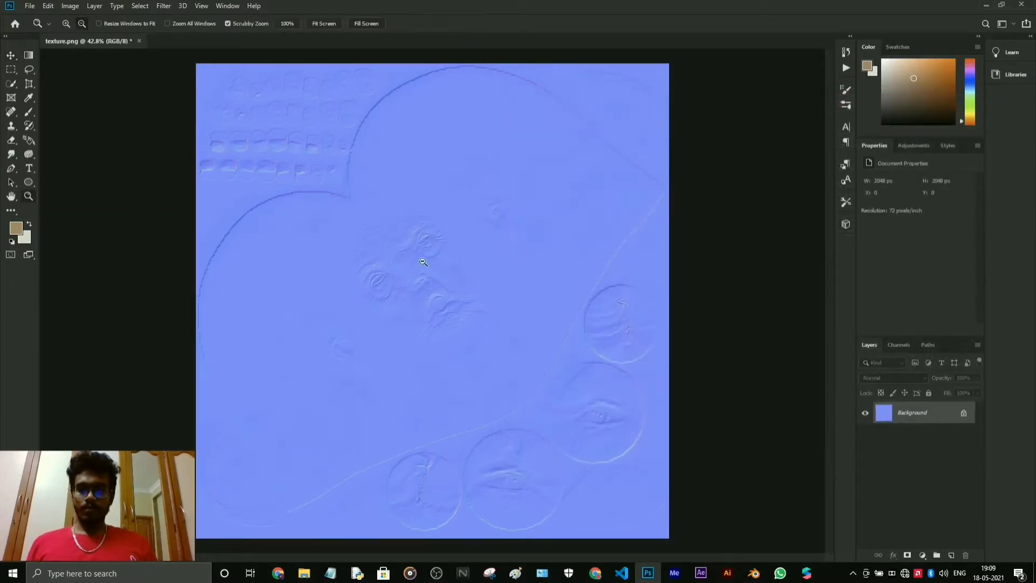
{"action": "left_click_drag", "start_coordinate": [451, 268], "coordinate": [493, 290]}
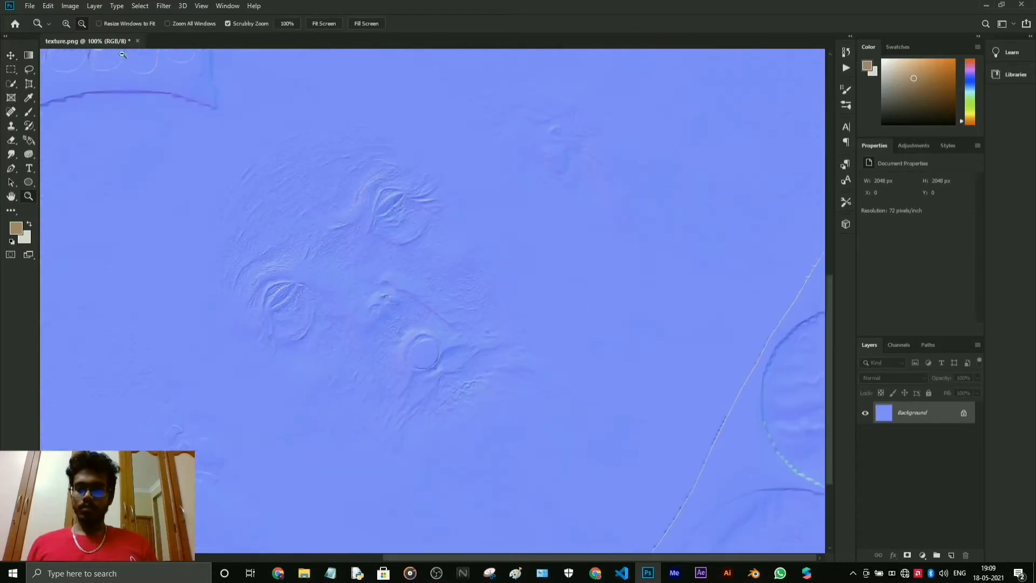
{"action": "left_click", "coordinate": [27, 5]}
{"action": "mouse_move", "coordinate": [72, 157]}
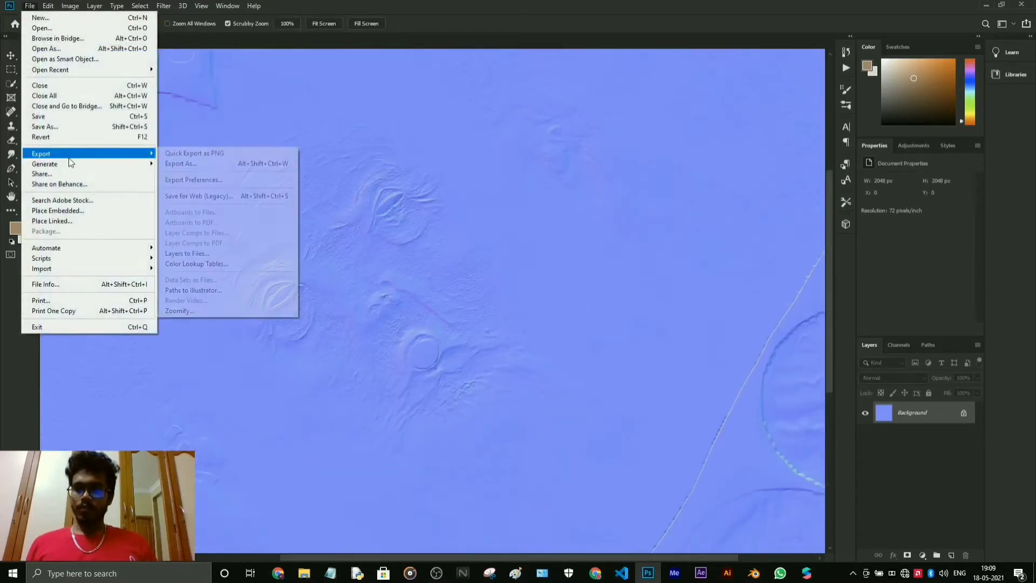
{"action": "left_click", "coordinate": [183, 163]}
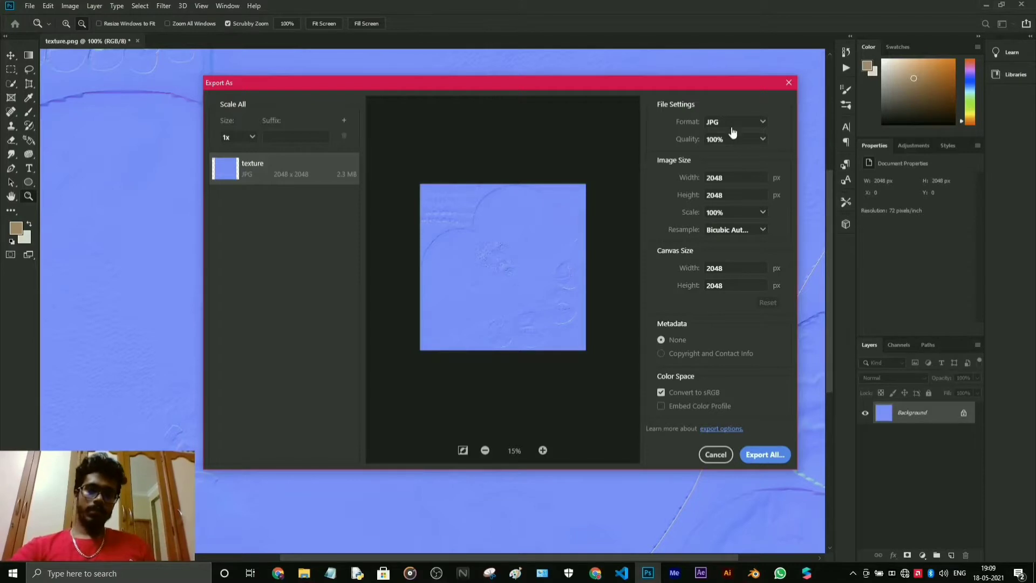
{"action": "left_click", "coordinate": [762, 455]}
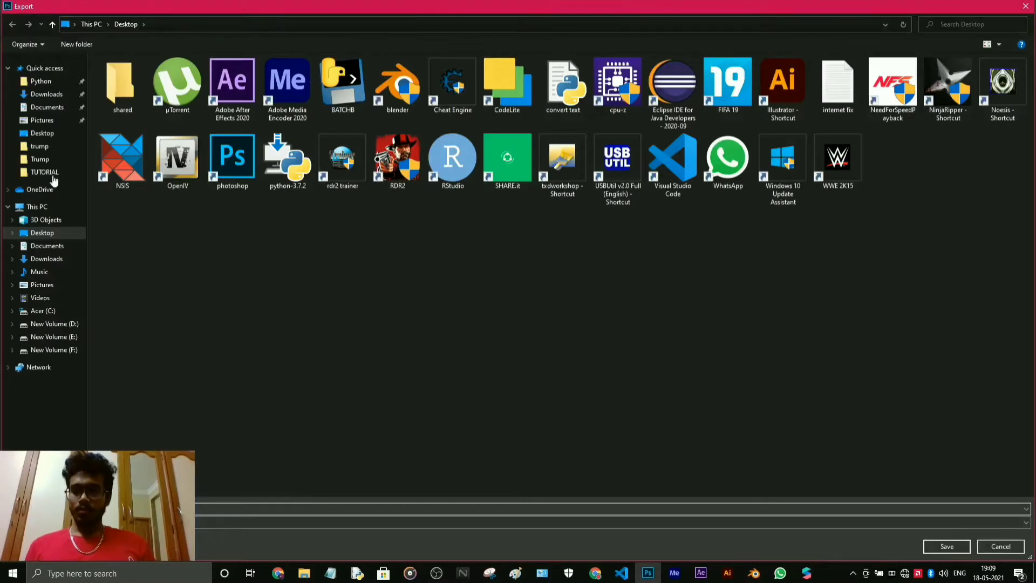
{"action": "left_click", "coordinate": [40, 159]}
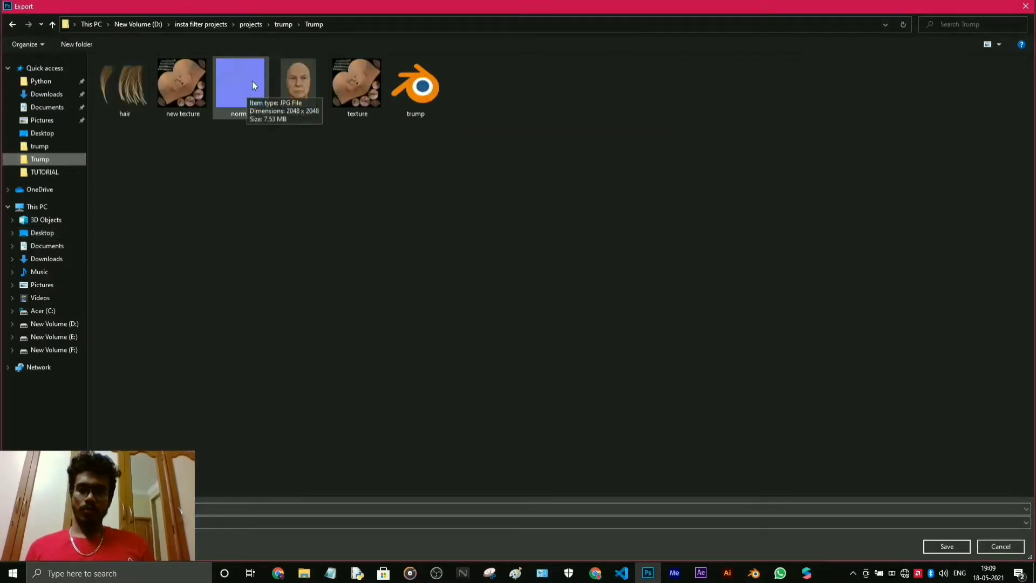
{"action": "double_click", "coordinate": [242, 80]}
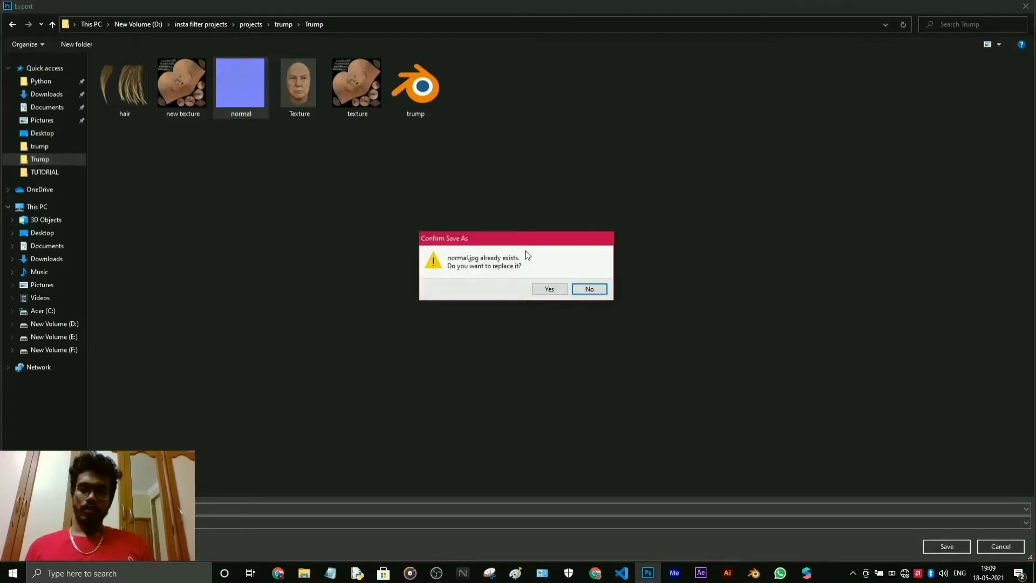
{"action": "left_click", "coordinate": [548, 290]}
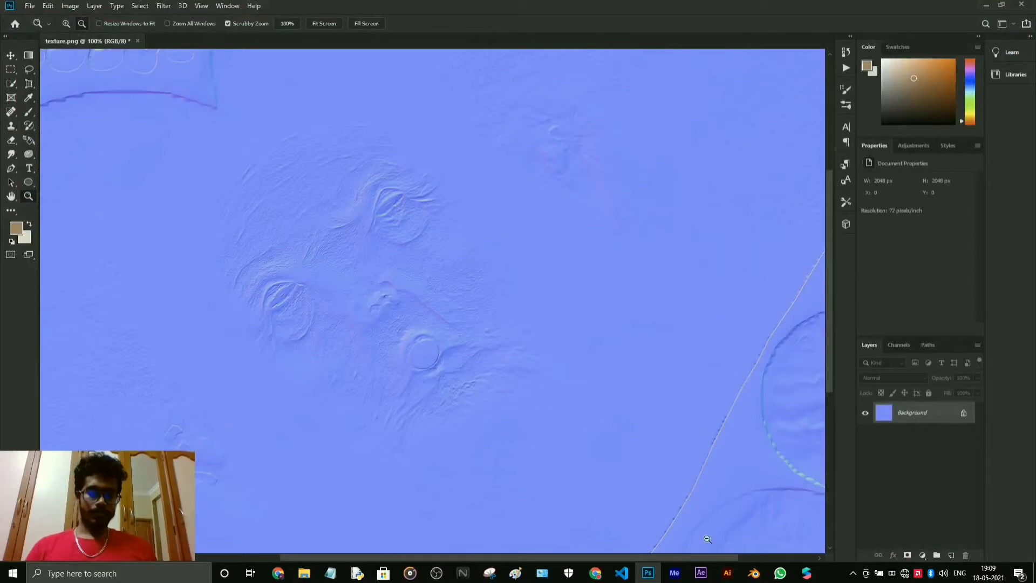
Switch to Blender, split the 3D viewport, turn the new area into a Shader Editor and select the head model.
{"action": "mouse_move", "coordinate": [753, 573]}
{"action": "left_click", "coordinate": [756, 526]}
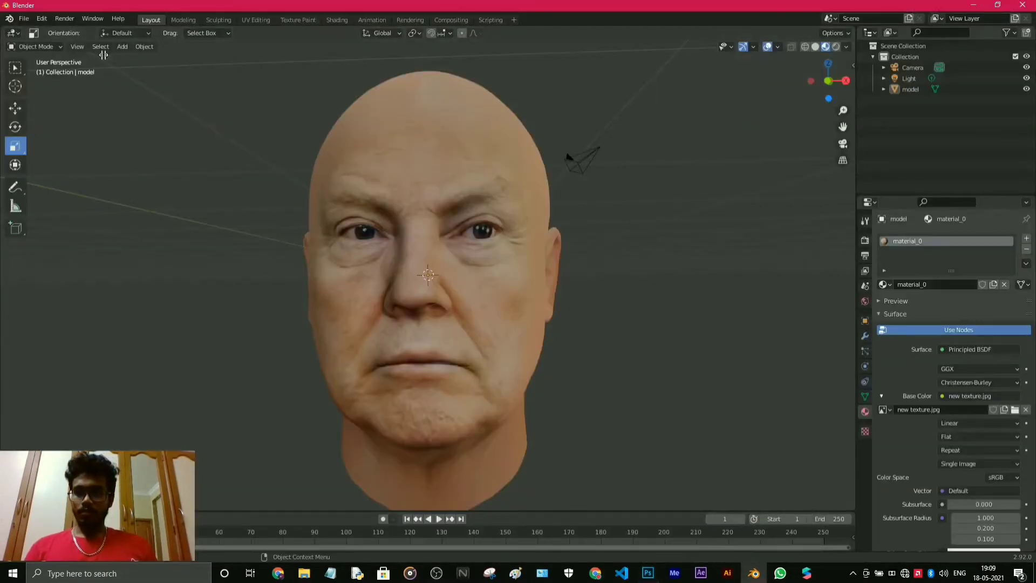
{"action": "left_click_drag", "start_coordinate": [103, 55], "coordinate": [266, 103]}
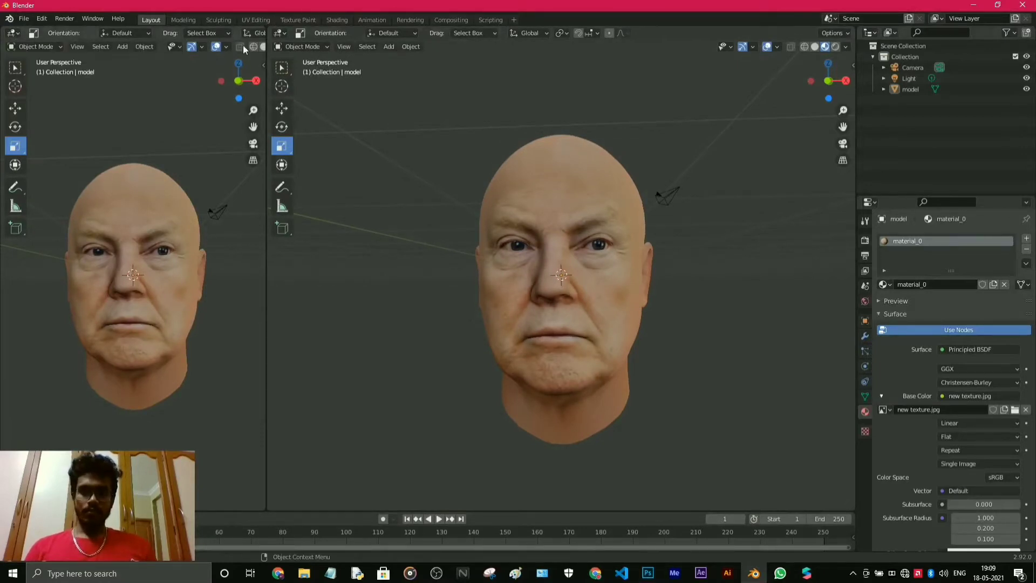
{"action": "left_click_drag", "start_coordinate": [264, 33], "coordinate": [300, 33]}
{"action": "left_click", "coordinate": [12, 33]}
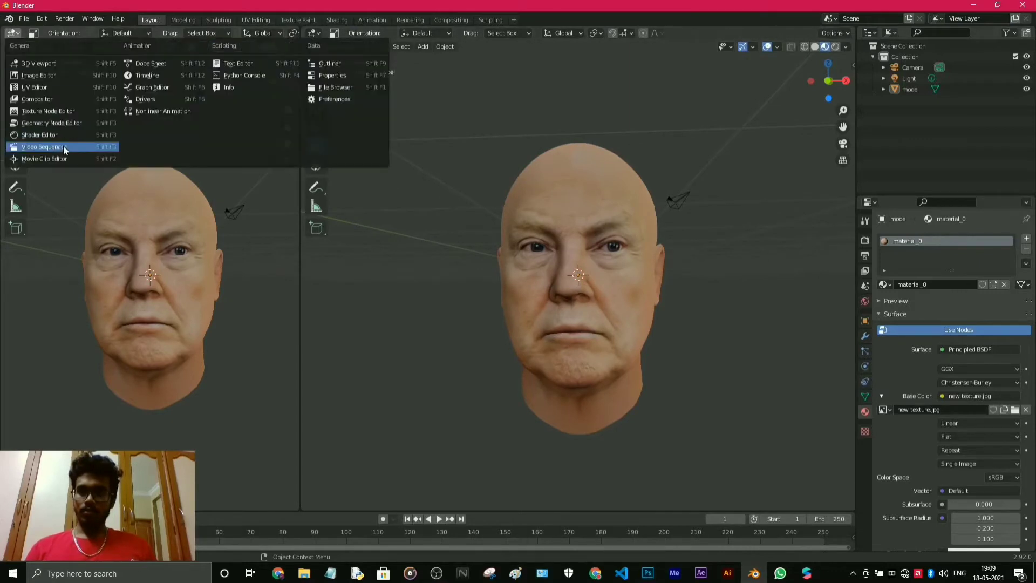
{"action": "left_click", "coordinate": [32, 135]}
{"action": "left_click", "coordinate": [575, 205]}
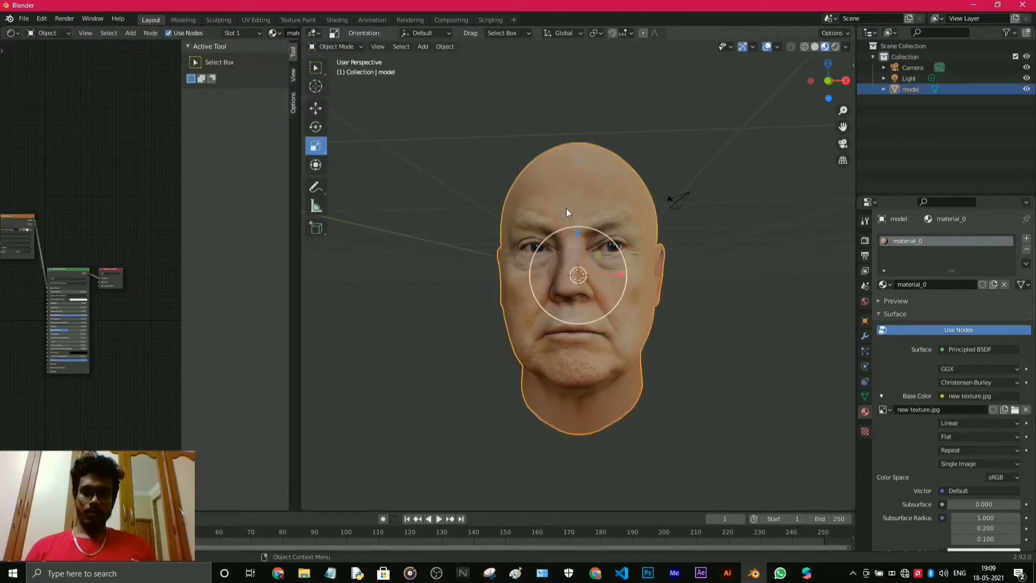
Duplicate the new texture.jpg image node below the original and load normal.jpg into the copy.
{"action": "scroll", "coordinate": [49, 325], "scroll_direction": "down", "scroll_amount": 4}
{"action": "middle_click_drag", "start_coordinate": [5, 311], "coordinate": [86, 270]}
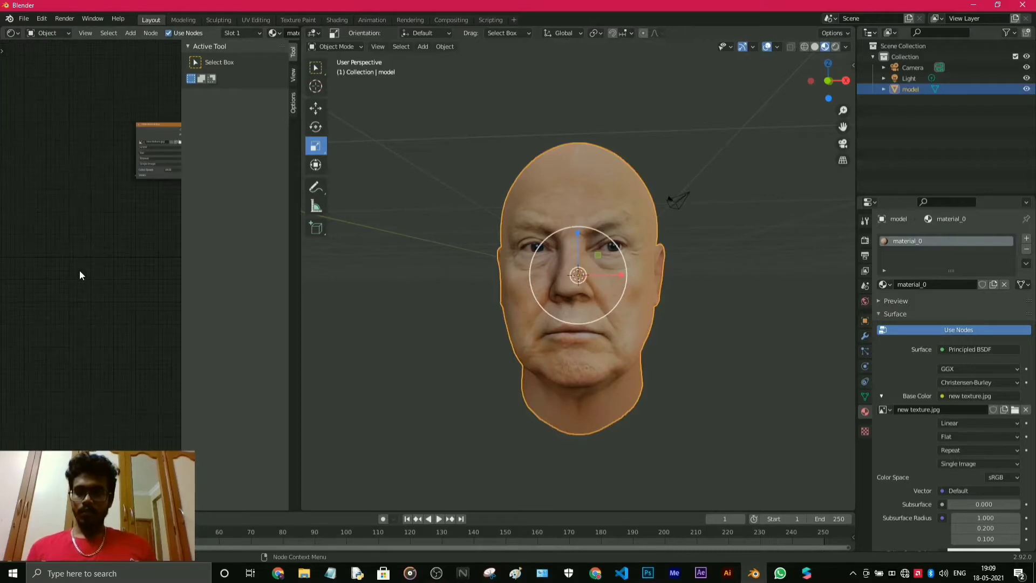
{"action": "scroll", "coordinate": [70, 278], "scroll_direction": "up", "scroll_amount": 3}
{"action": "left_click", "coordinate": [112, 159]}
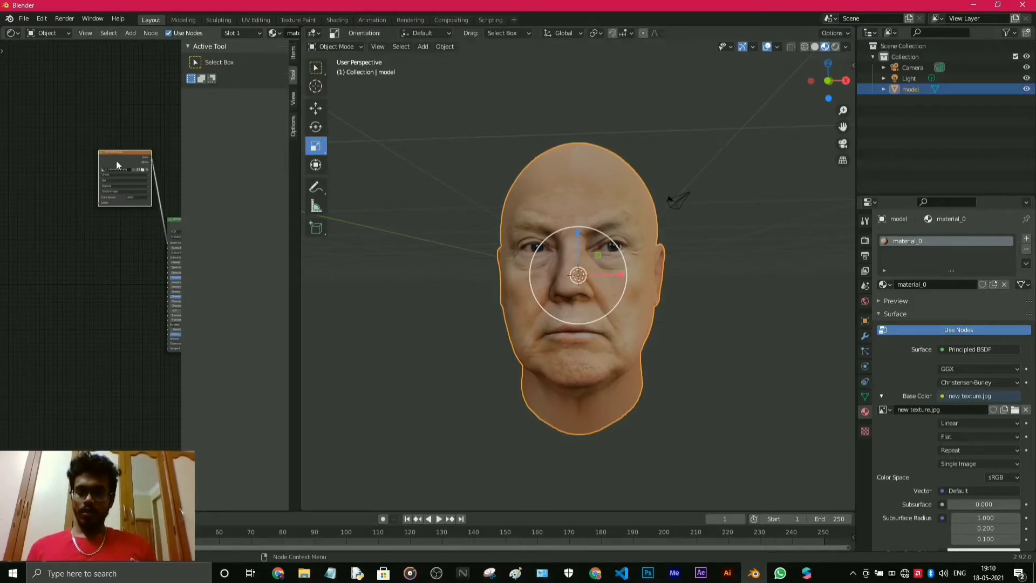
{"action": "key", "text": "shift+d"}
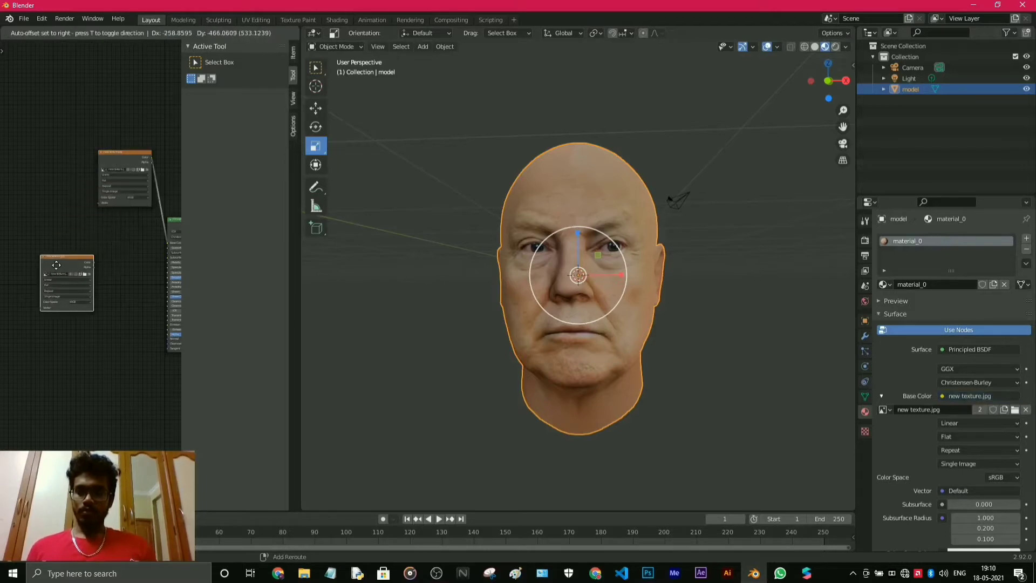
{"action": "left_click", "coordinate": [46, 265]}
{"action": "left_click", "coordinate": [72, 271]}
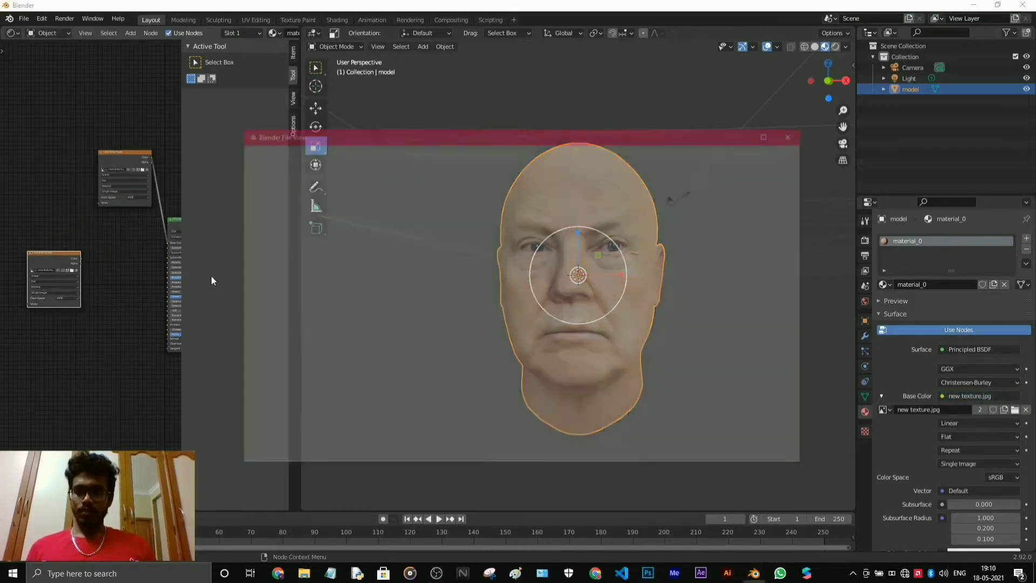
{"action": "left_click", "coordinate": [575, 205]}
{"action": "double_click", "coordinate": [575, 206]}
Add a Normal Map node, feed it the normal.jpg color and connect its output to the Principled BSDF's Normal input.
{"action": "scroll", "coordinate": [65, 304], "scroll_direction": "up", "scroll_amount": 3}
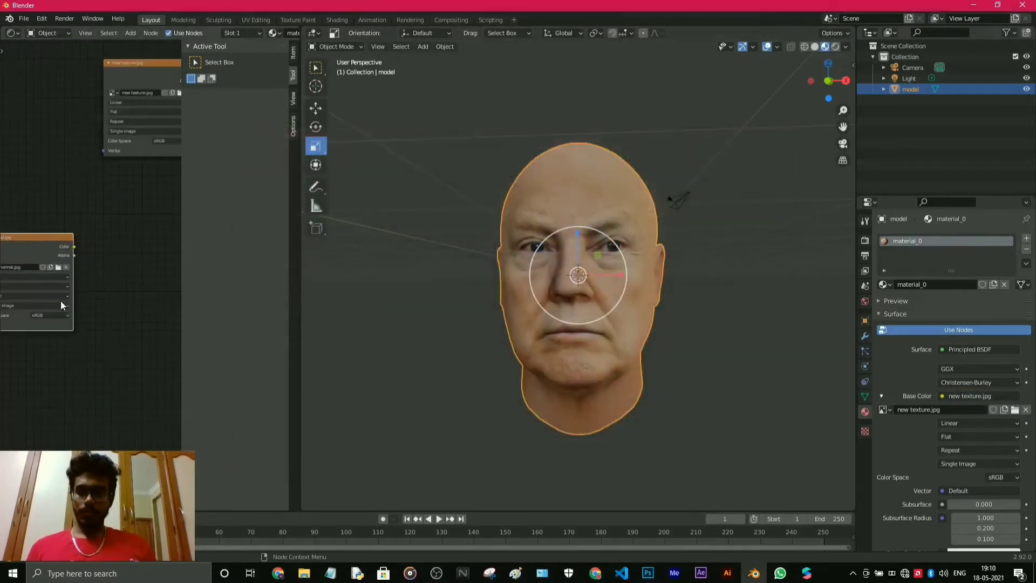
{"action": "key", "text": "shift+a"}
{"action": "mouse_move", "coordinate": [66, 302]}
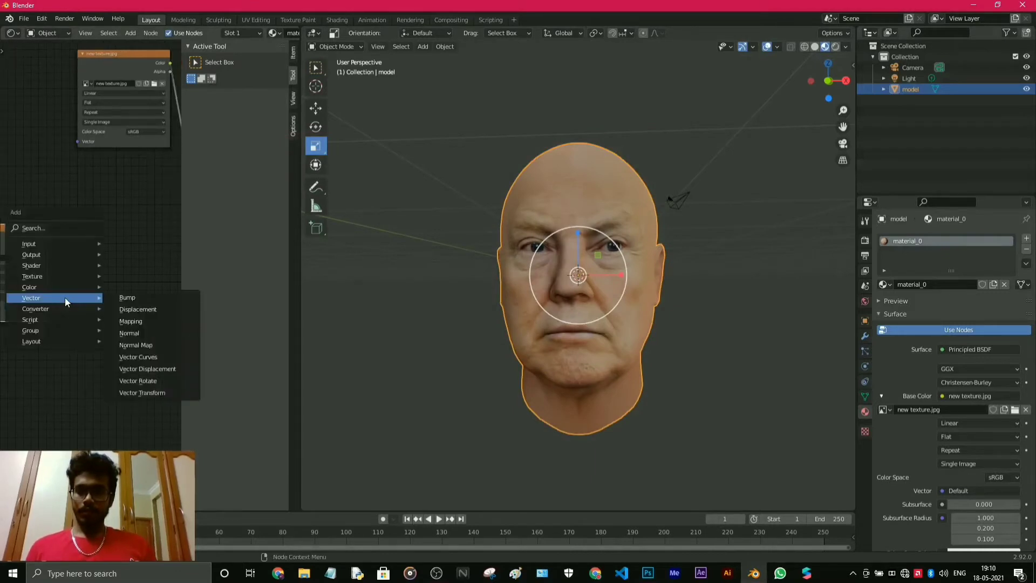
{"action": "left_click", "coordinate": [137, 345]}
{"action": "left_click", "coordinate": [95, 253]}
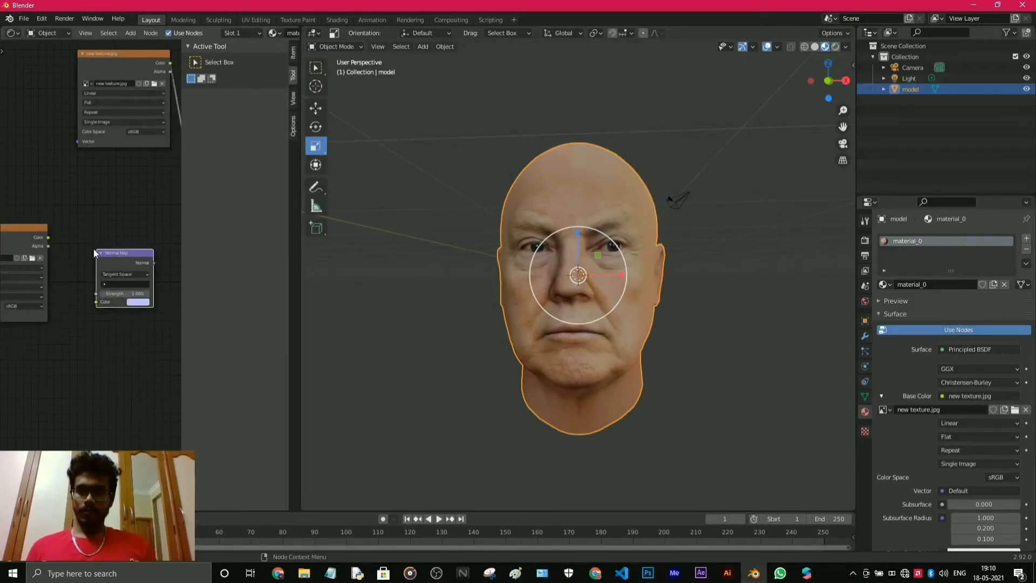
{"action": "left_click_drag", "start_coordinate": [48, 237], "coordinate": [93, 300]}
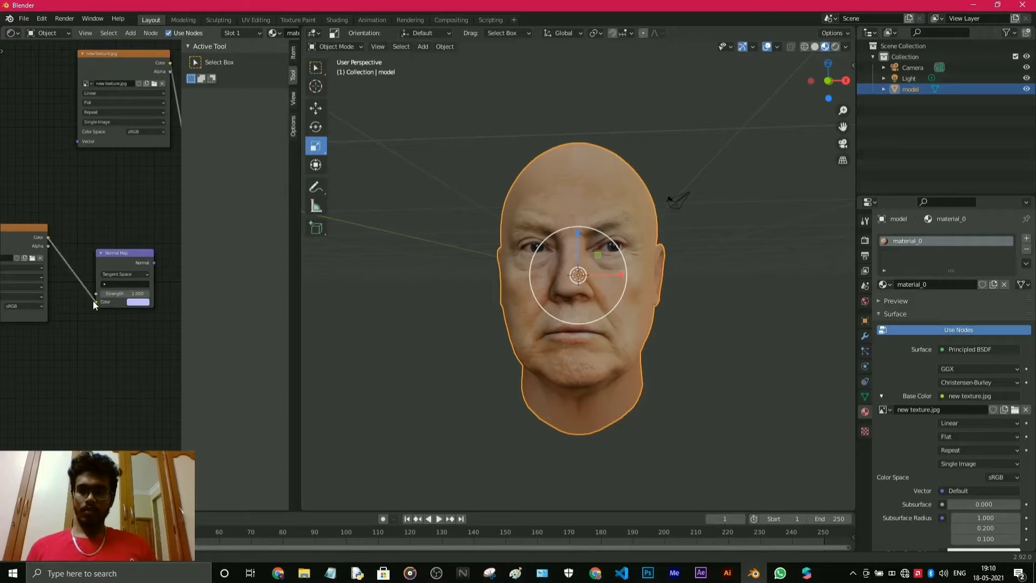
{"action": "middle_click_drag", "start_coordinate": [133, 336], "coordinate": [39, 303]}
{"action": "left_click_drag", "start_coordinate": [59, 230], "coordinate": [103, 347]}
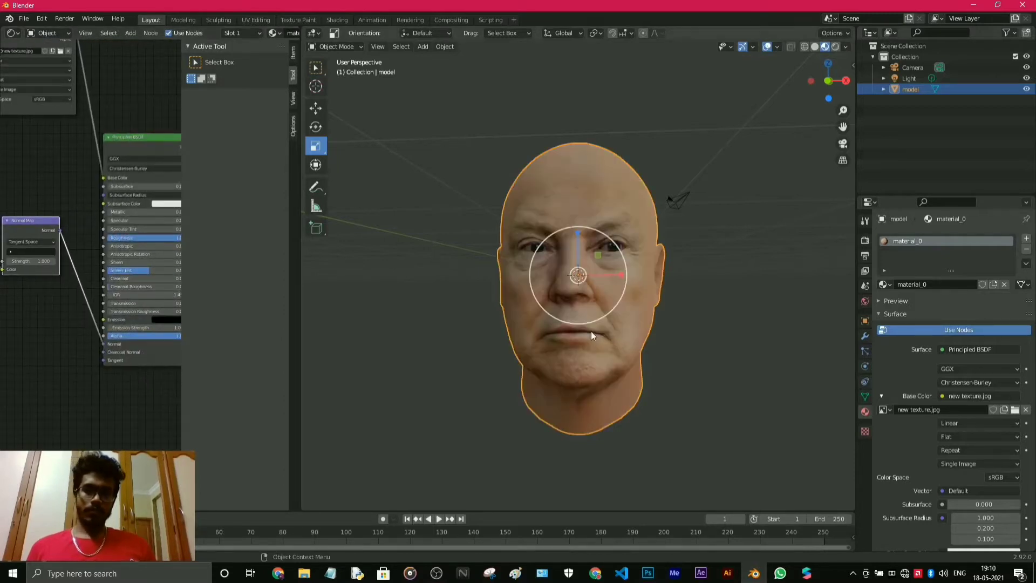
Examine the skin detail around the head's eyes, nose and cheeks up close with the normal map applied.
{"action": "scroll", "coordinate": [590, 331], "scroll_direction": "up", "scroll_amount": 5}
{"action": "middle_click_drag", "start_coordinate": [612, 350], "coordinate": [581, 351]}
{"action": "scroll", "coordinate": [567, 342], "scroll_direction": "down", "scroll_amount": 3}
{"action": "scroll", "coordinate": [503, 286], "scroll_direction": "up", "scroll_amount": 2}
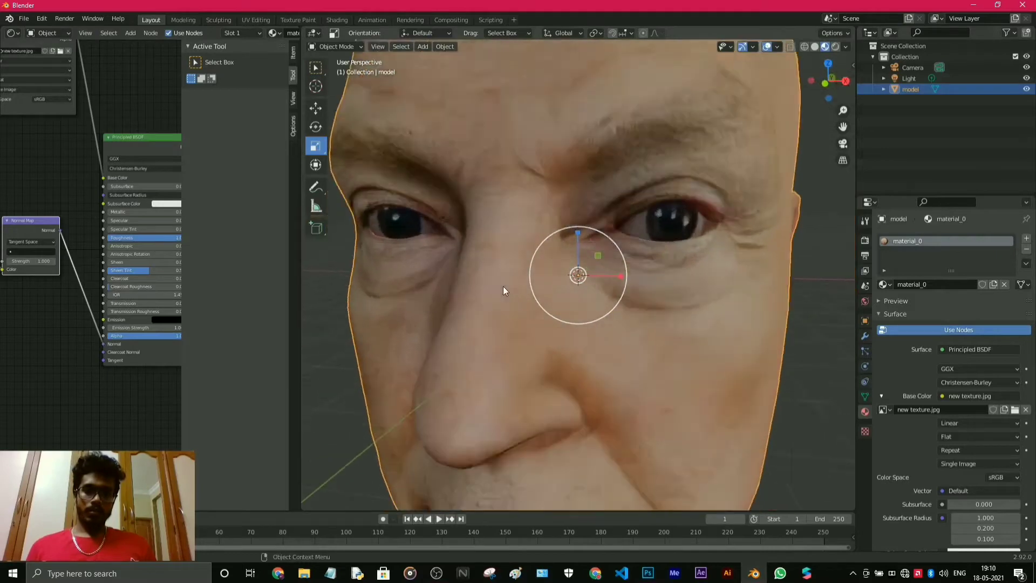
{"action": "scroll", "coordinate": [556, 289], "scroll_direction": "up", "scroll_amount": 4}
{"action": "middle_click_drag", "start_coordinate": [503, 286], "coordinate": [600, 295]}
{"action": "scroll", "coordinate": [552, 312], "scroll_direction": "down", "scroll_amount": 3}
{"action": "scroll", "coordinate": [542, 313], "scroll_direction": "up", "scroll_amount": 3}
{"action": "middle_click_drag", "start_coordinate": [542, 312], "coordinate": [457, 319]}
{"action": "scroll", "coordinate": [512, 314], "scroll_direction": "down", "scroll_amount": 3}
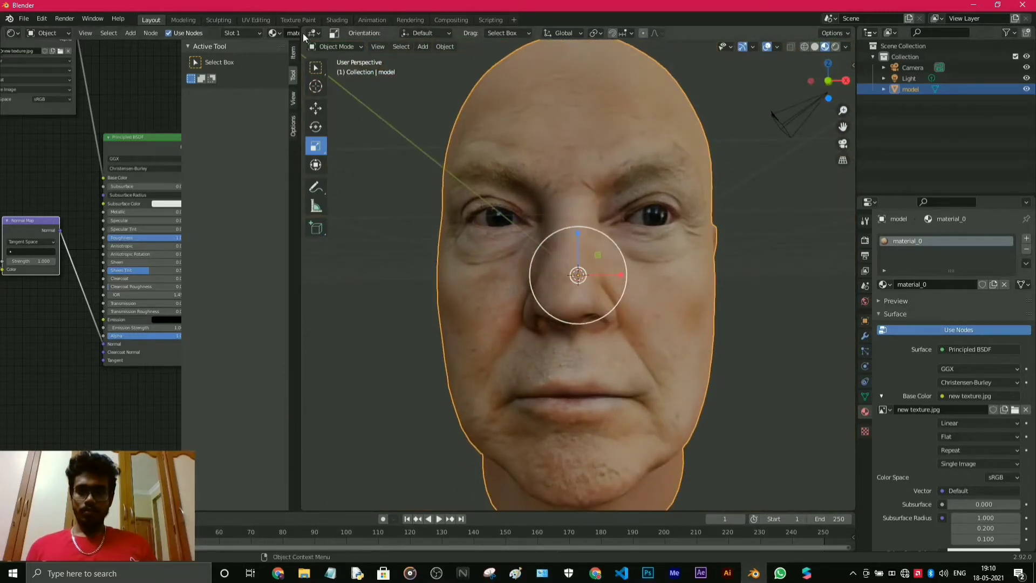
Merge the Shader Editor area back into the 3D viewport and deselect the head.
{"action": "left_click_drag", "start_coordinate": [304, 37], "coordinate": [135, 200]}
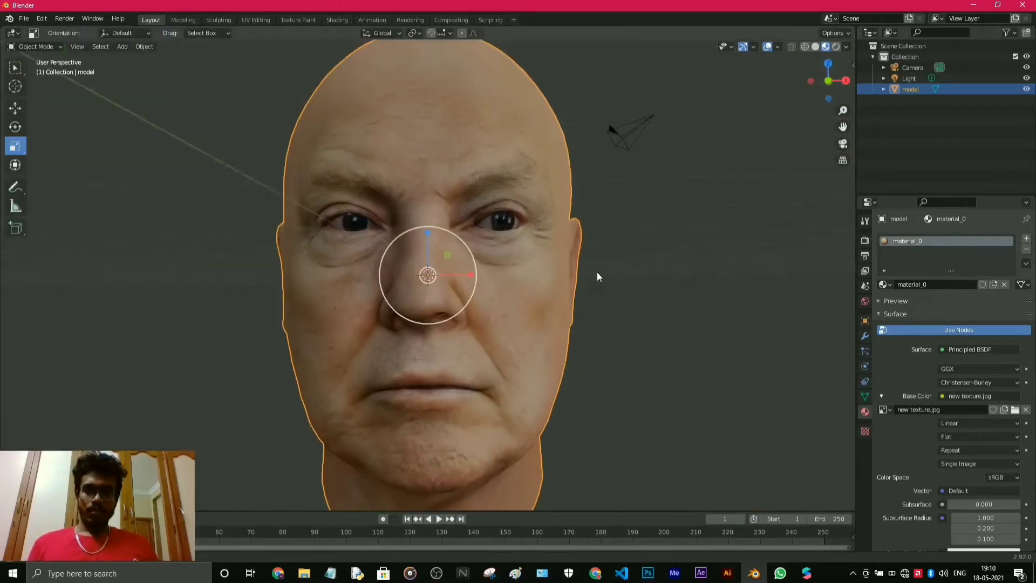
{"action": "middle_click_drag", "start_coordinate": [597, 277], "coordinate": [685, 273]}
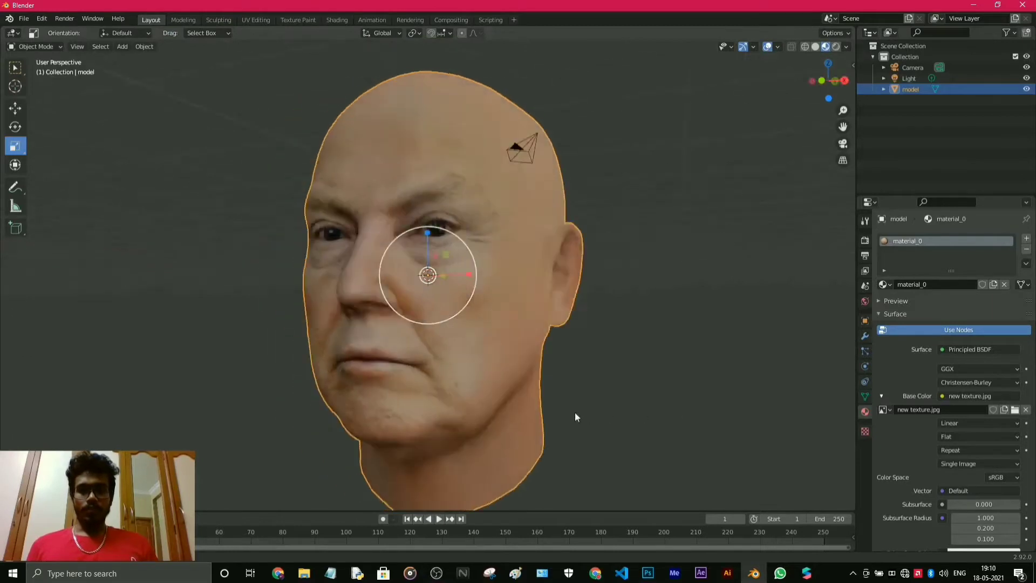
{"action": "middle_click_drag", "start_coordinate": [576, 417], "coordinate": [467, 197]}
{"action": "middle_click_drag", "start_coordinate": [465, 376], "coordinate": [636, 372]}
{"action": "left_click", "coordinate": [578, 347]}
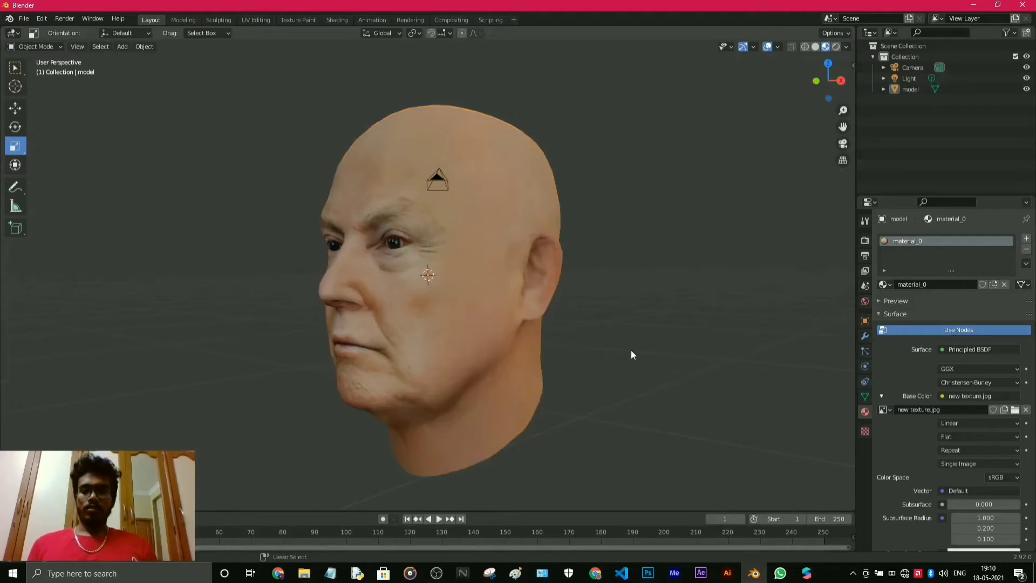
Save the Blender file as trump v2.blend in the Trump folder inside the trump project folder.
{"action": "key", "text": "ctrl+s"}
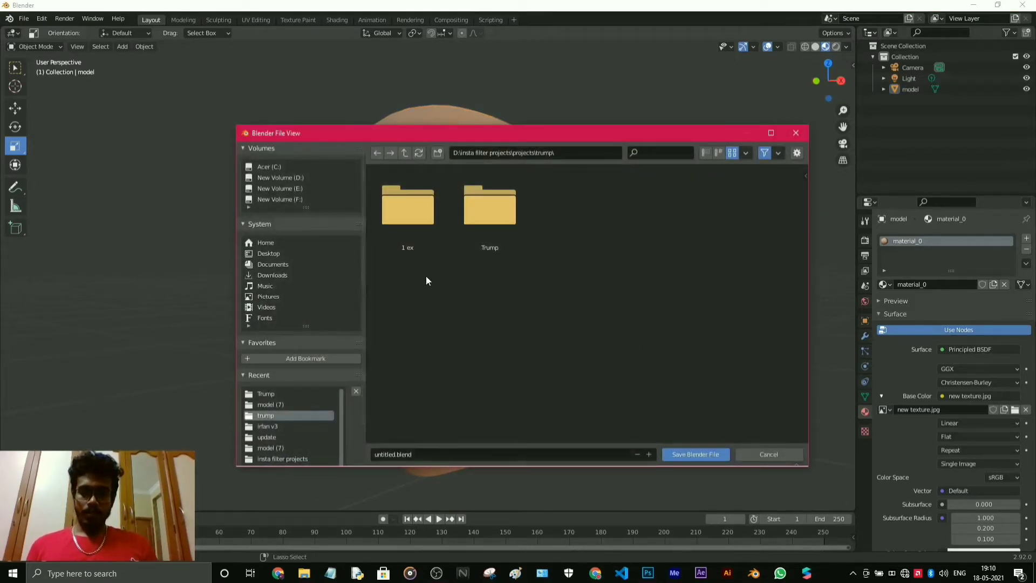
{"action": "double_click", "coordinate": [510, 208]}
{"action": "left_click", "coordinate": [381, 455]}
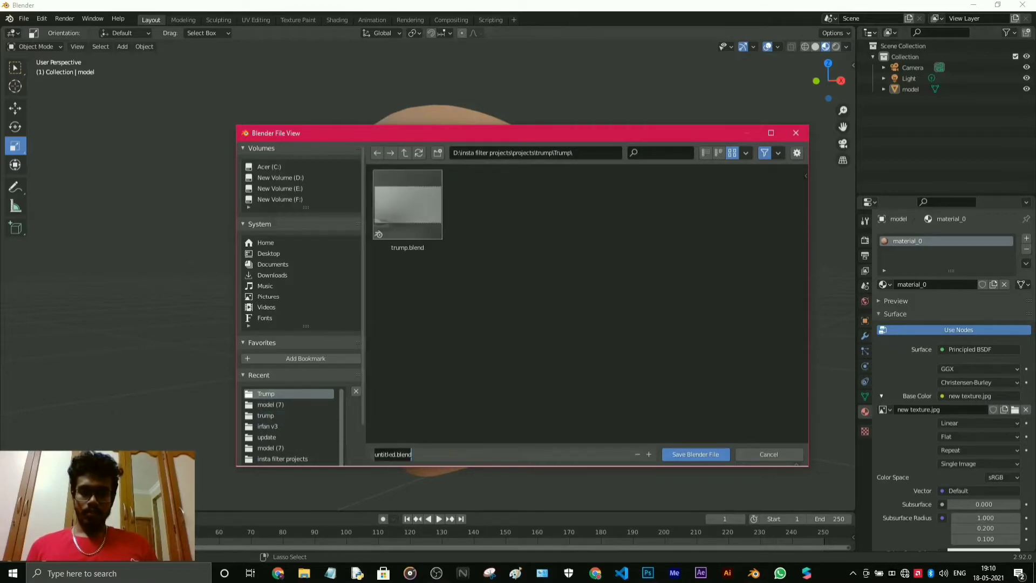
{"action": "left_click", "coordinate": [388, 455]}
{"action": "double_click", "coordinate": [388, 454]}
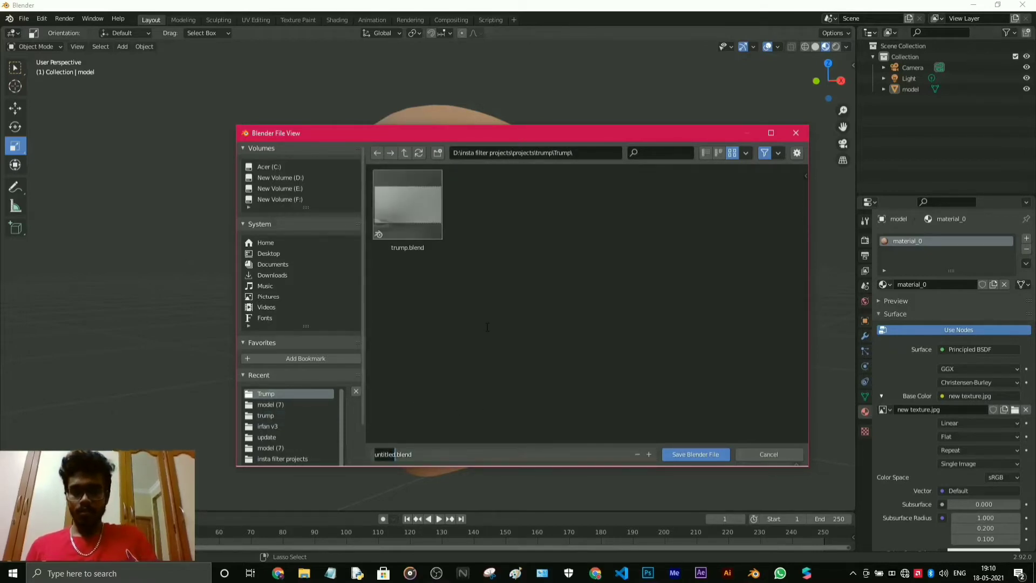
{"action": "type", "text": "tru"}
{"action": "type", "text": "mp v2"}
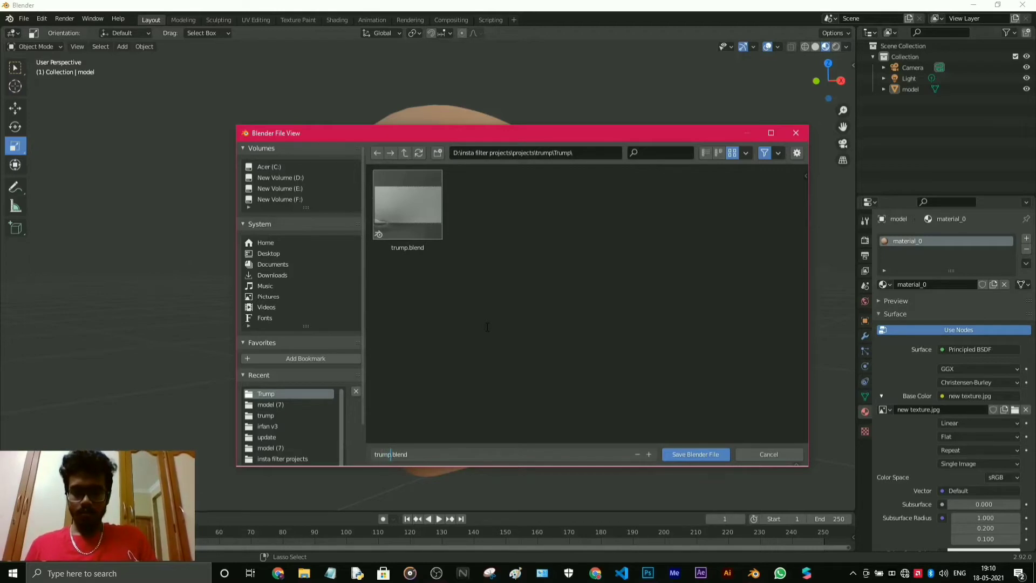
{"action": "key", "text": "Return"}
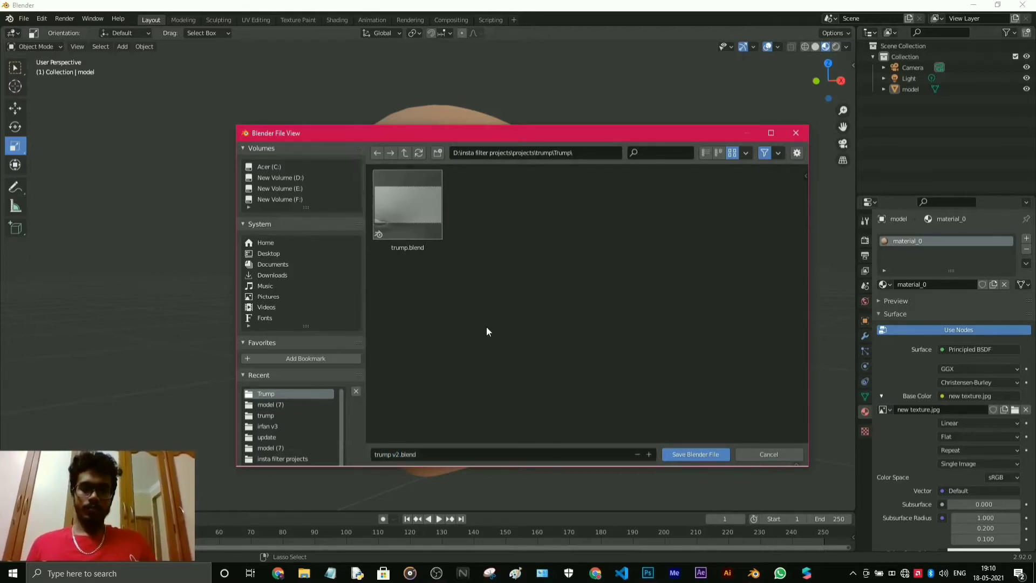
{"action": "left_click", "coordinate": [696, 453]}
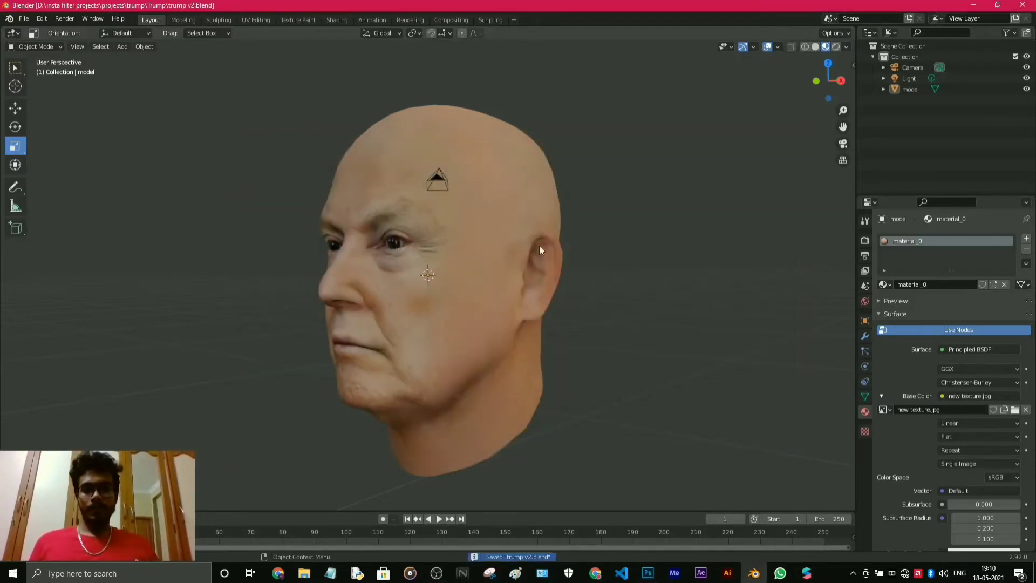
{"action": "middle_click_drag", "start_coordinate": [655, 282], "coordinate": [606, 318]}
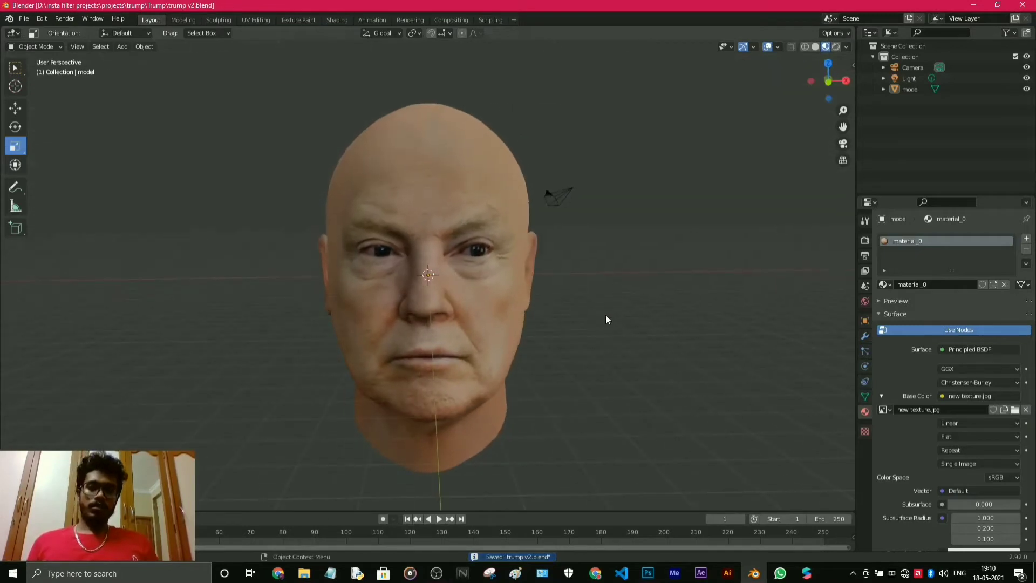
{"action": "left_click_drag", "start_coordinate": [843, 128], "coordinate": [849, 72]}
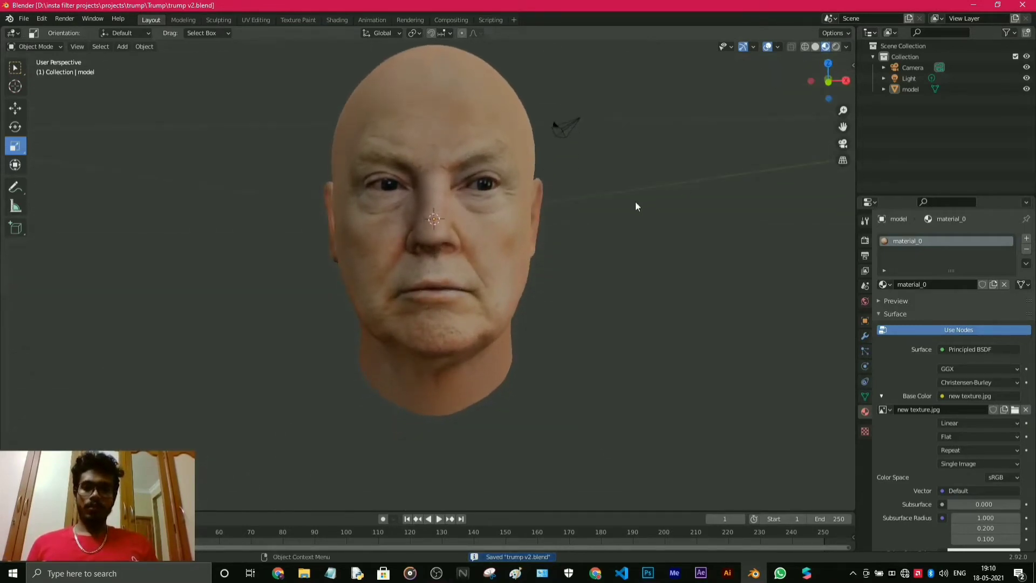
{"action": "scroll", "coordinate": [538, 229], "scroll_direction": "up", "scroll_amount": 1}
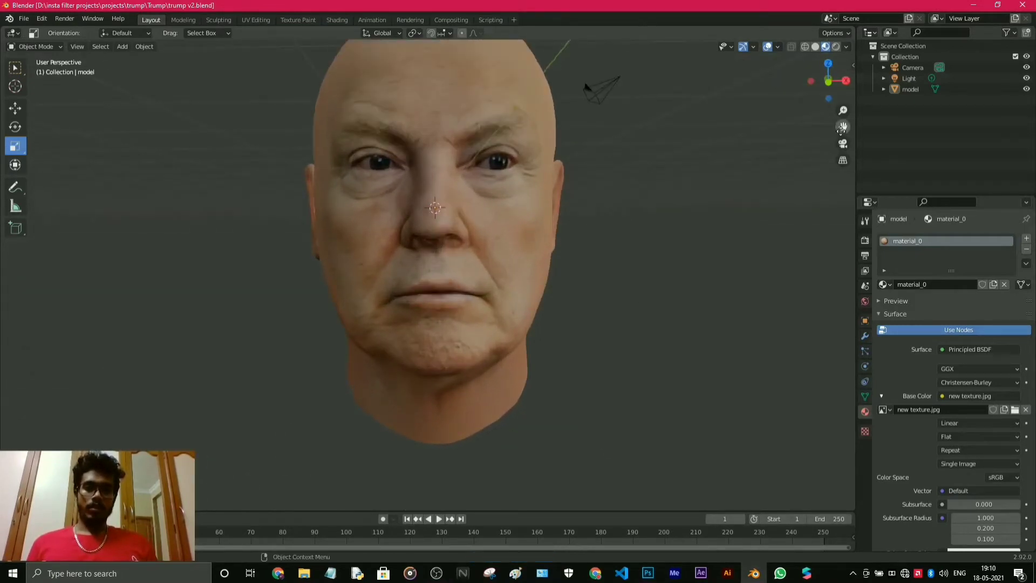
Check the textured head from several angles, select it and switch to the UV Editing workspace.
{"action": "left_click_drag", "start_coordinate": [841, 129], "coordinate": [831, 178]}
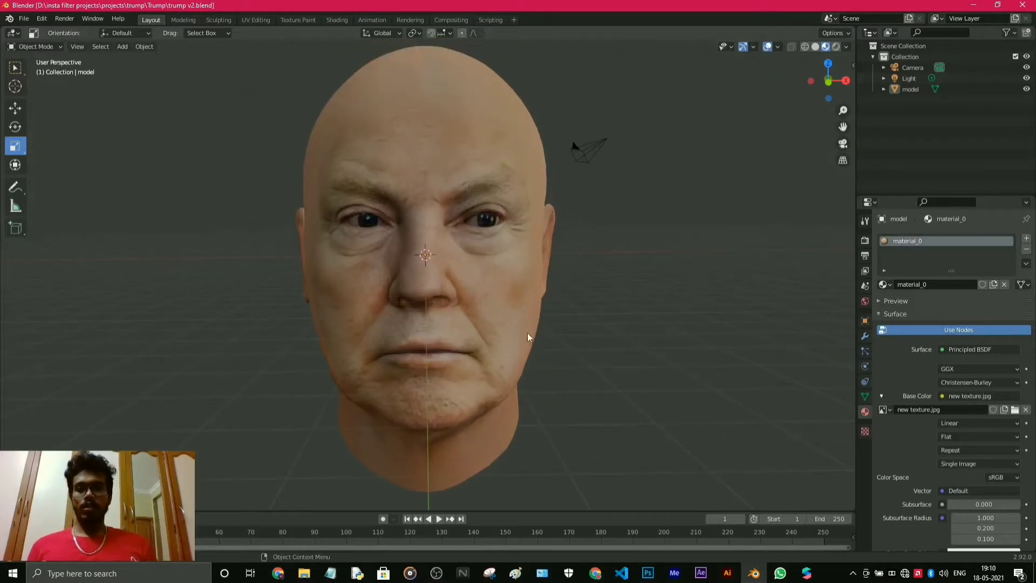
{"action": "middle_click_drag", "start_coordinate": [526, 332], "coordinate": [443, 421]}
{"action": "middle_click_drag", "start_coordinate": [589, 377], "coordinate": [532, 330]}
{"action": "middle_click_drag", "start_coordinate": [376, 293], "coordinate": [442, 251]}
{"action": "middle_click_drag", "start_coordinate": [534, 286], "coordinate": [548, 275]}
{"action": "mouse_move", "coordinate": [509, 418]}
{"action": "middle_mouse_down"}
{"action": "mouse_move", "coordinate": [443, 406]}
{"action": "mouse_move", "coordinate": [462, 393]}
{"action": "mouse_move", "coordinate": [517, 403]}
{"action": "middle_mouse_up"}
{"action": "left_click", "coordinate": [442, 401]}
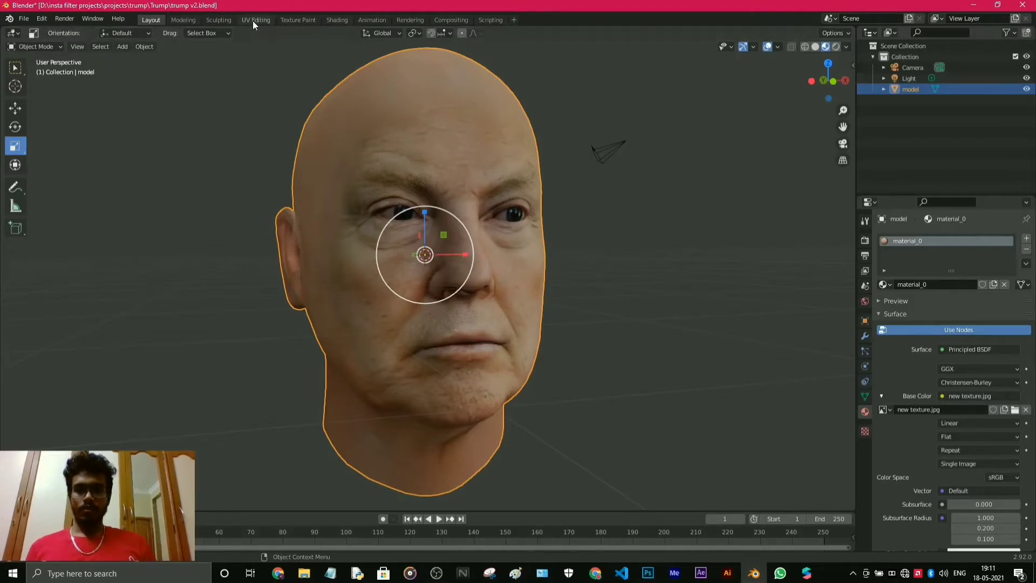
{"action": "scroll", "coordinate": [664, 321], "scroll_direction": "down", "scroll_amount": 4}
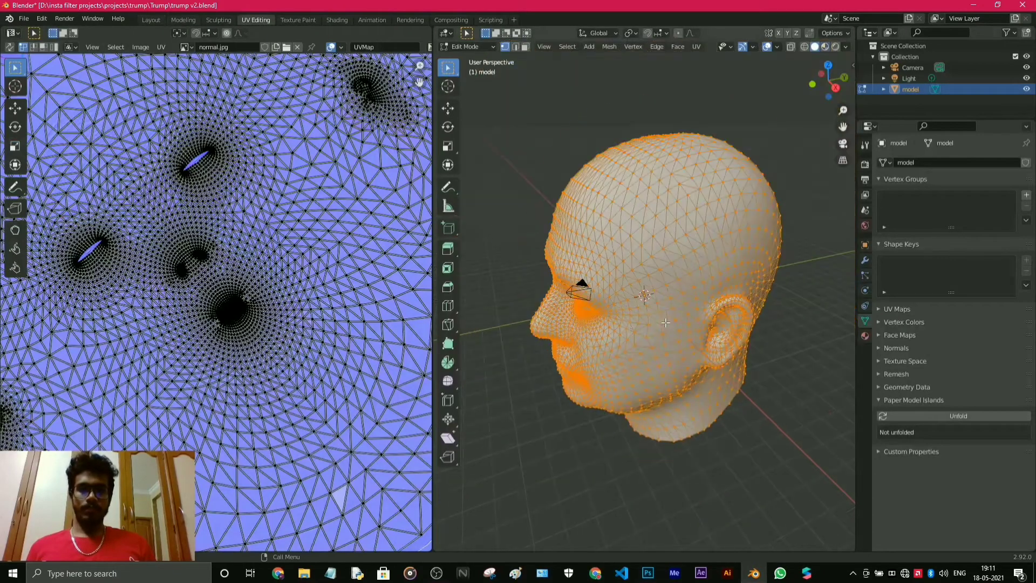
Widen the 3D viewport, switch to face selection and deselect the whole head mesh.
{"action": "middle_click_drag", "start_coordinate": [619, 327], "coordinate": [659, 327]}
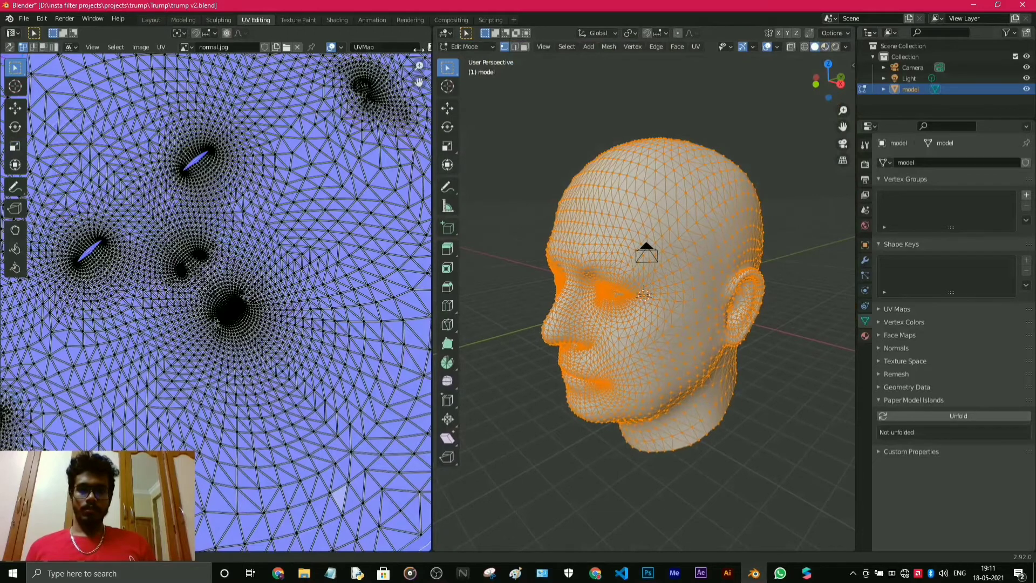
{"action": "left_click_drag", "start_coordinate": [431, 81], "coordinate": [185, 56]}
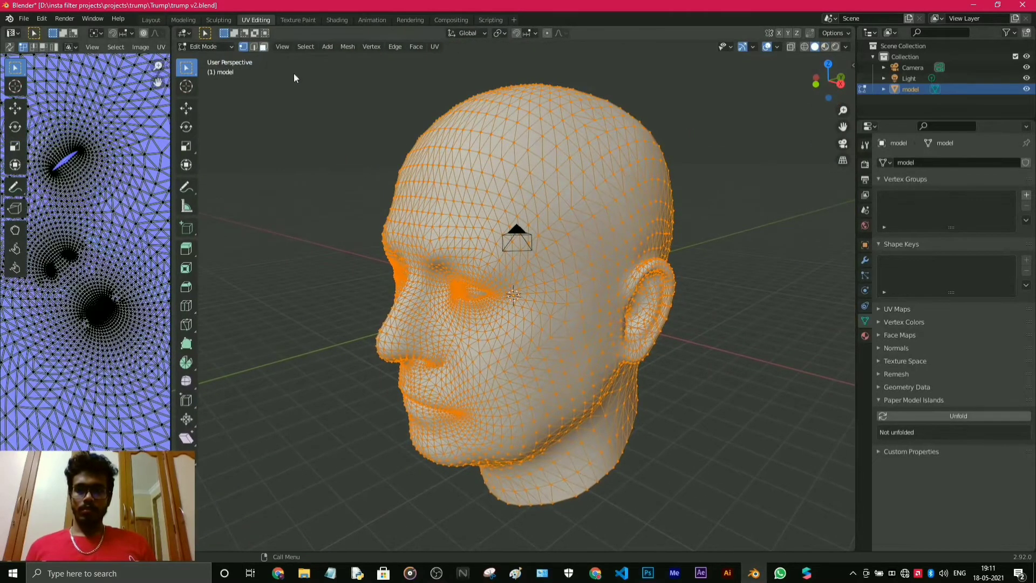
{"action": "scroll", "coordinate": [670, 412], "scroll_direction": "down", "scroll_amount": 3}
{"action": "middle_click_drag", "start_coordinate": [671, 411], "coordinate": [695, 383]}
{"action": "key", "text": "alt+a"}
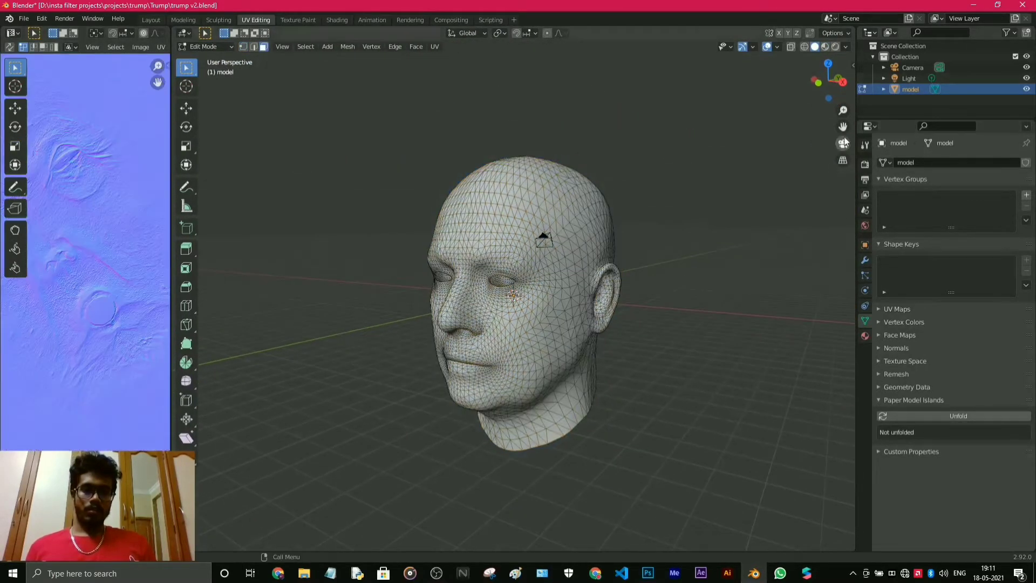
Select a continuous strip of faces along the jawline, running under the chin from one ear to the other.
{"action": "middle_click_drag", "start_coordinate": [701, 243], "coordinate": [538, 358]}
{"action": "scroll", "coordinate": [647, 297], "scroll_direction": "up", "scroll_amount": 4}
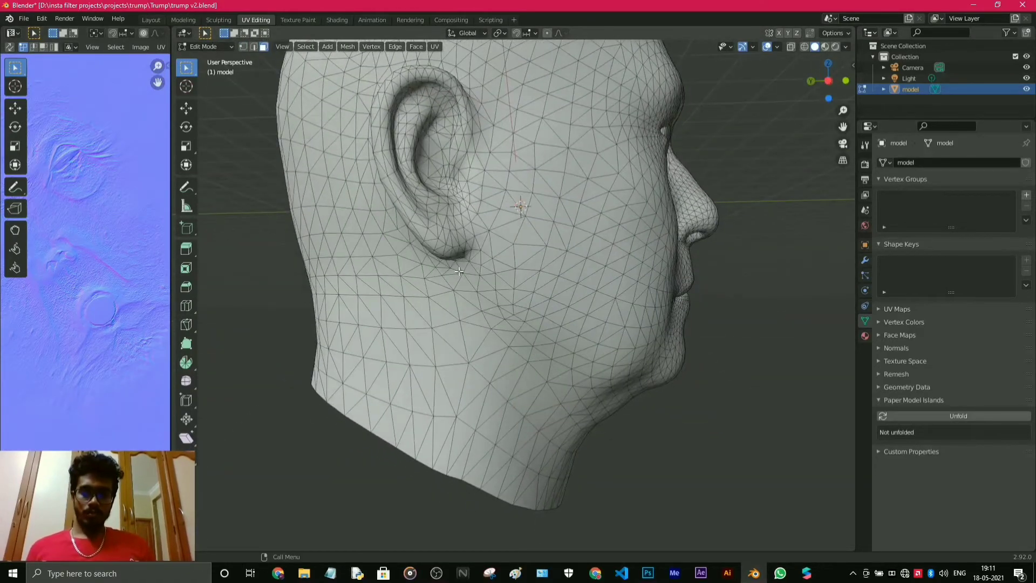
{"action": "middle_click_drag", "start_coordinate": [502, 274], "coordinate": [357, 227]}
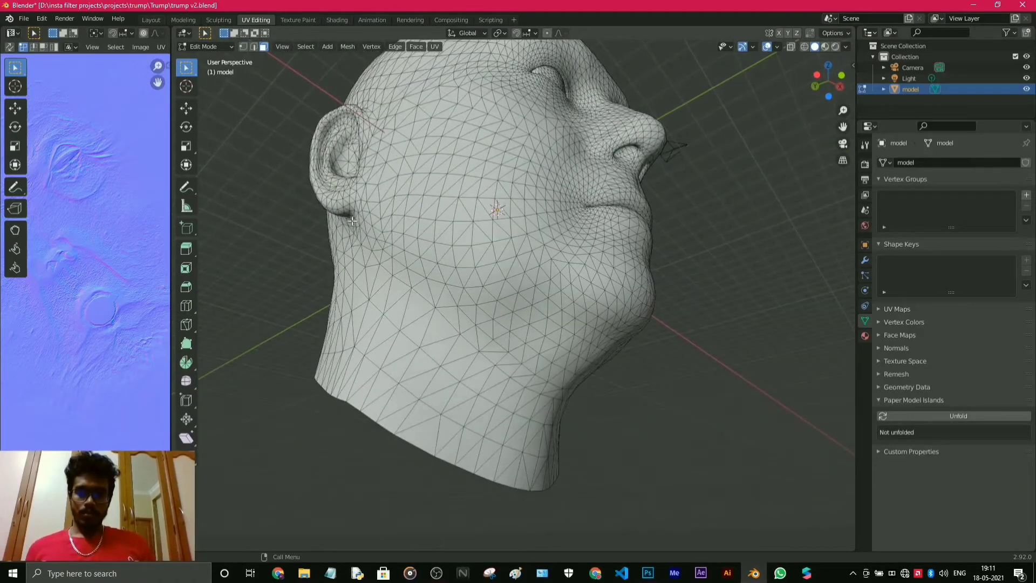
{"action": "middle_click_drag", "start_coordinate": [509, 320], "coordinate": [372, 346]}
{"action": "left_click", "coordinate": [501, 324], "text": "ctrl"}
{"action": "left_click", "coordinate": [505, 305], "text": "ctrl"}
{"action": "left_click", "coordinate": [513, 335], "text": "ctrl"}
{"action": "left_click", "coordinate": [539, 259], "text": "ctrl"}
{"action": "middle_click_drag", "start_coordinate": [540, 259], "coordinate": [684, 229]}
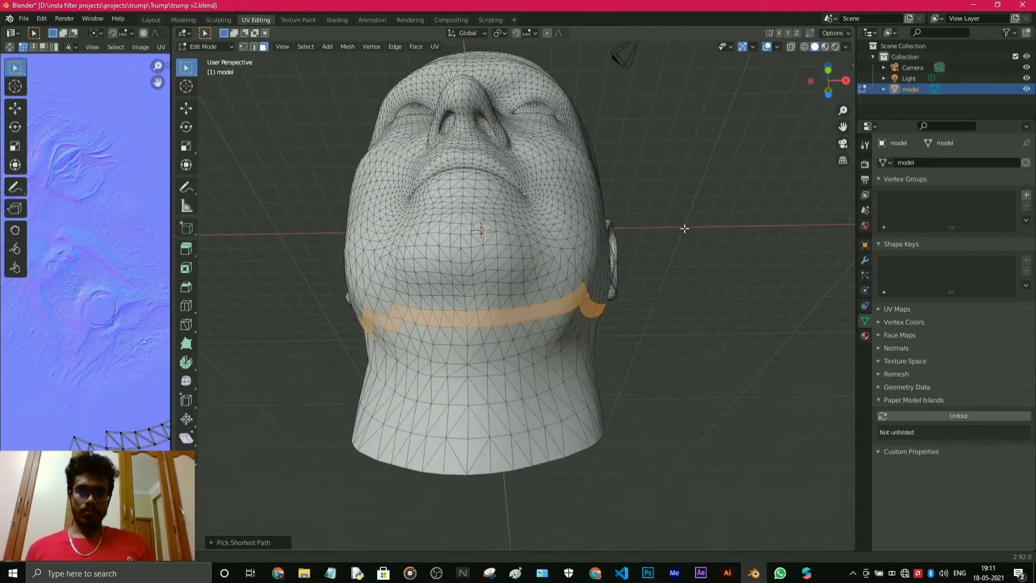
Extend the selected face strip behind the ears and around the back of the head, and delete those faces.
{"action": "middle_click_drag", "start_coordinate": [502, 307], "coordinate": [399, 192]}
{"action": "left_click", "coordinate": [404, 359], "text": "ctrl"}
{"action": "left_click", "coordinate": [461, 161], "text": "ctrl"}
{"action": "left_click", "coordinate": [582, 132], "text": "ctrl"}
{"action": "middle_click_drag", "start_coordinate": [582, 133], "coordinate": [501, 86]}
{"action": "left_click", "coordinate": [599, 85], "text": "ctrl"}
{"action": "left_click", "coordinate": [622, 205], "text": "ctrl"}
{"action": "middle_click_drag", "start_coordinate": [623, 205], "coordinate": [543, 227]}
{"action": "scroll", "coordinate": [594, 216], "scroll_direction": "down", "scroll_amount": 5}
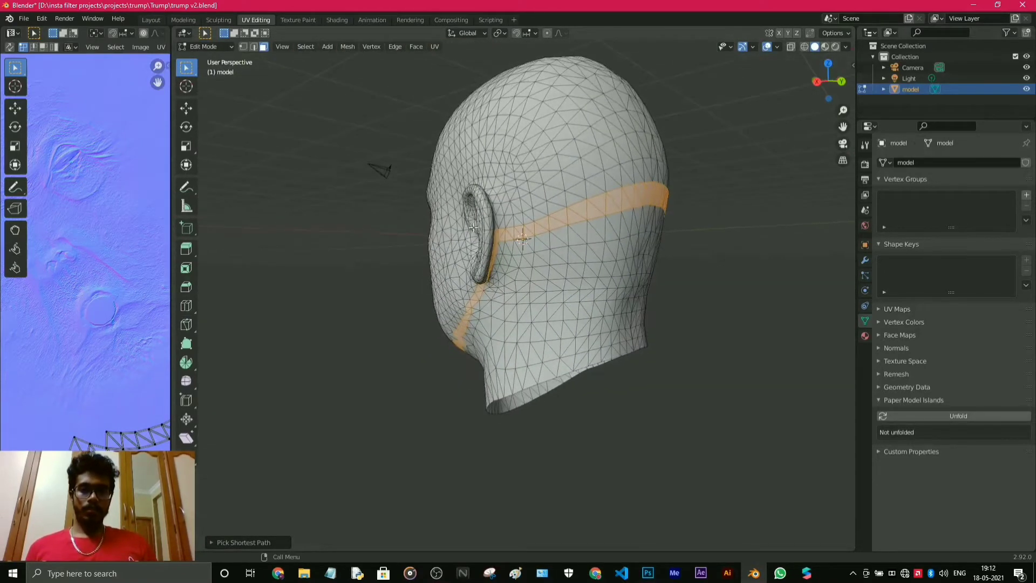
{"action": "scroll", "coordinate": [543, 227], "scroll_direction": "up", "scroll_amount": 2}
{"action": "right_click", "coordinate": [563, 205]}
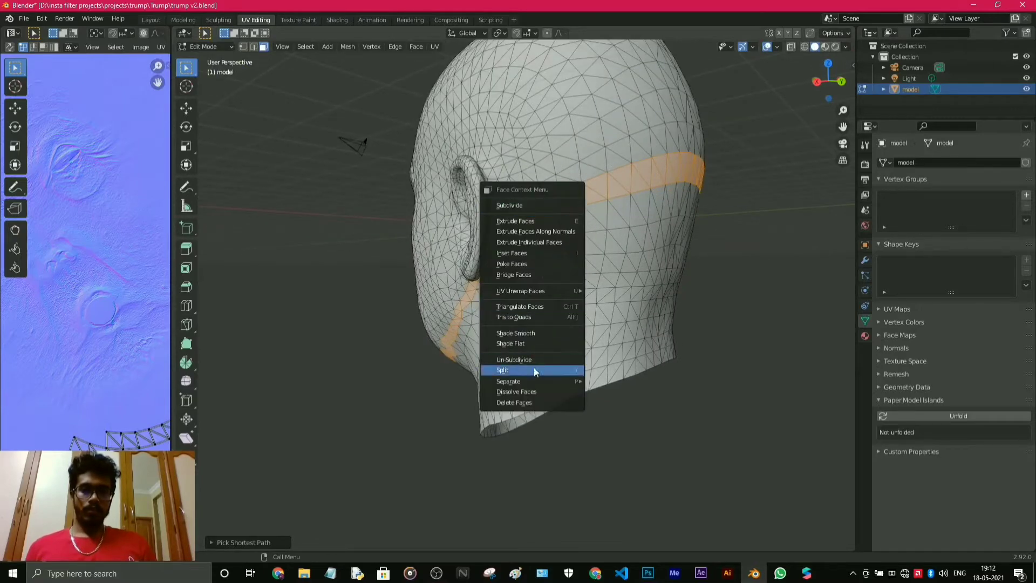
{"action": "left_click", "coordinate": [525, 402]}
Select the whole linked neck piece below the cut and delete its faces.
{"action": "middle_click_drag", "start_coordinate": [579, 295], "coordinate": [681, 301]}
{"action": "middle_click_drag", "start_coordinate": [704, 278], "coordinate": [761, 388]}
{"action": "left_click", "coordinate": [497, 325]}
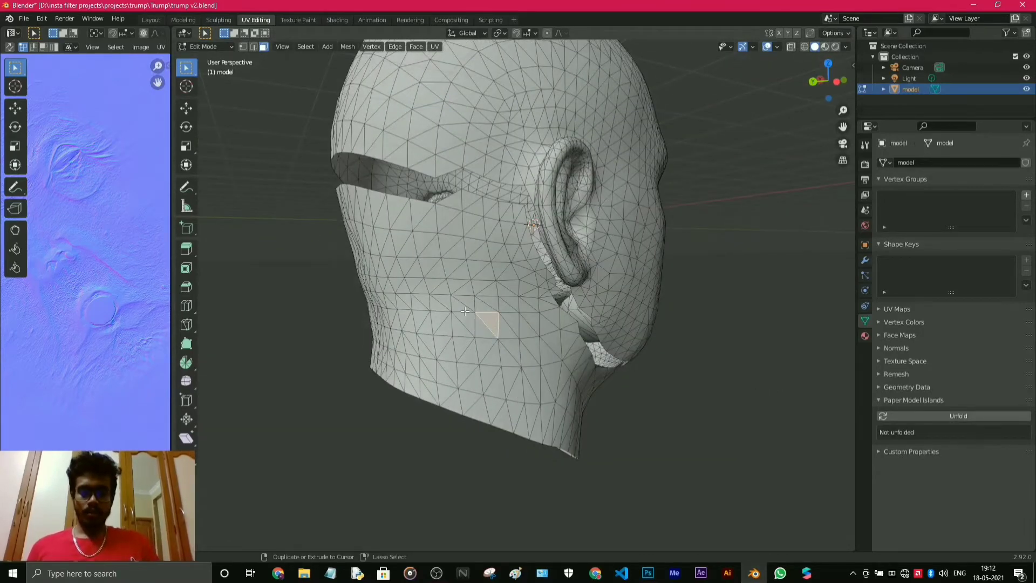
{"action": "key", "text": "ctrl+l"}
{"action": "middle_click_drag", "start_coordinate": [459, 359], "coordinate": [661, 262]}
{"action": "middle_click_drag", "start_coordinate": [545, 389], "coordinate": [545, 359]}
{"action": "right_click", "coordinate": [576, 342]}
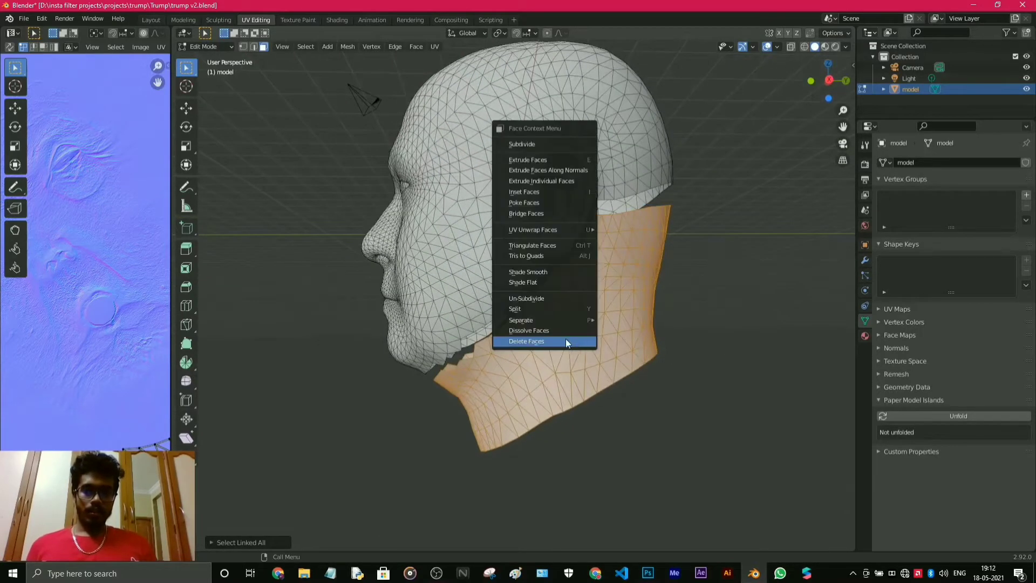
{"action": "left_click", "coordinate": [565, 338]}
Select the strip of faces protruding below the head's left jaw edge and delete it.
{"action": "middle_click_drag", "start_coordinate": [536, 415], "coordinate": [656, 351]}
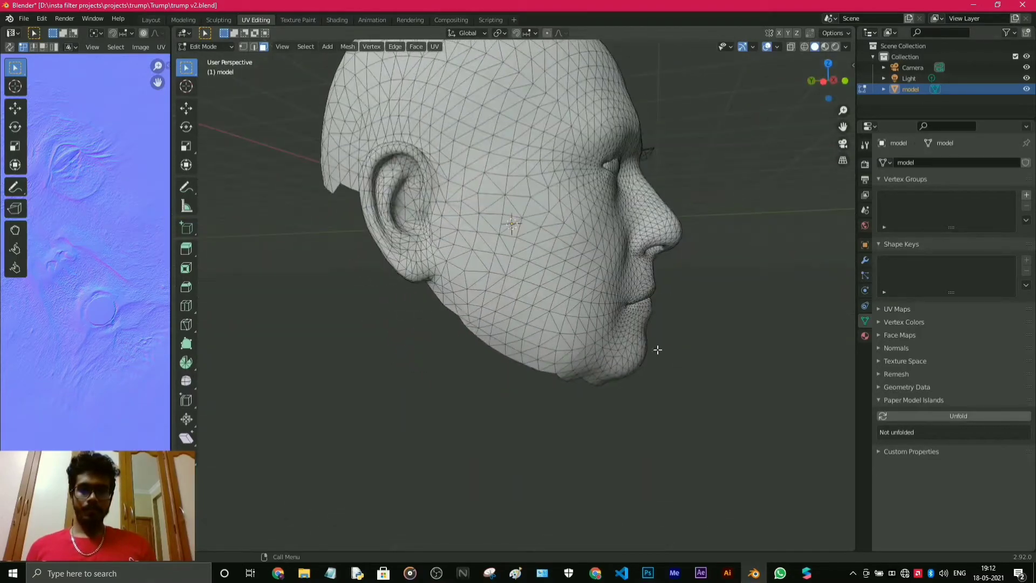
{"action": "scroll", "coordinate": [406, 318], "scroll_direction": "up", "scroll_amount": 2}
{"action": "middle_click_drag", "start_coordinate": [521, 372], "coordinate": [480, 343]}
{"action": "scroll", "coordinate": [378, 297], "scroll_direction": "up", "scroll_amount": 3}
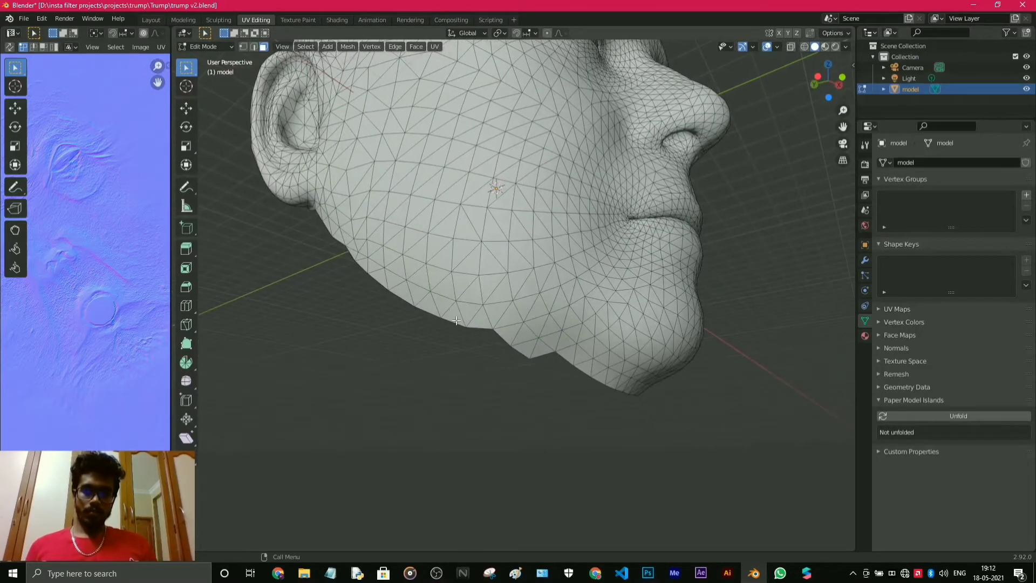
{"action": "middle_click_drag", "start_coordinate": [456, 321], "coordinate": [418, 370]}
{"action": "mouse_move", "coordinate": [506, 372]}
{"action": "middle_mouse_down"}
{"action": "mouse_move", "coordinate": [448, 393]}
{"action": "mouse_move", "coordinate": [521, 348]}
{"action": "mouse_move", "coordinate": [532, 358]}
{"action": "mouse_move", "coordinate": [494, 375]}
{"action": "middle_mouse_up"}
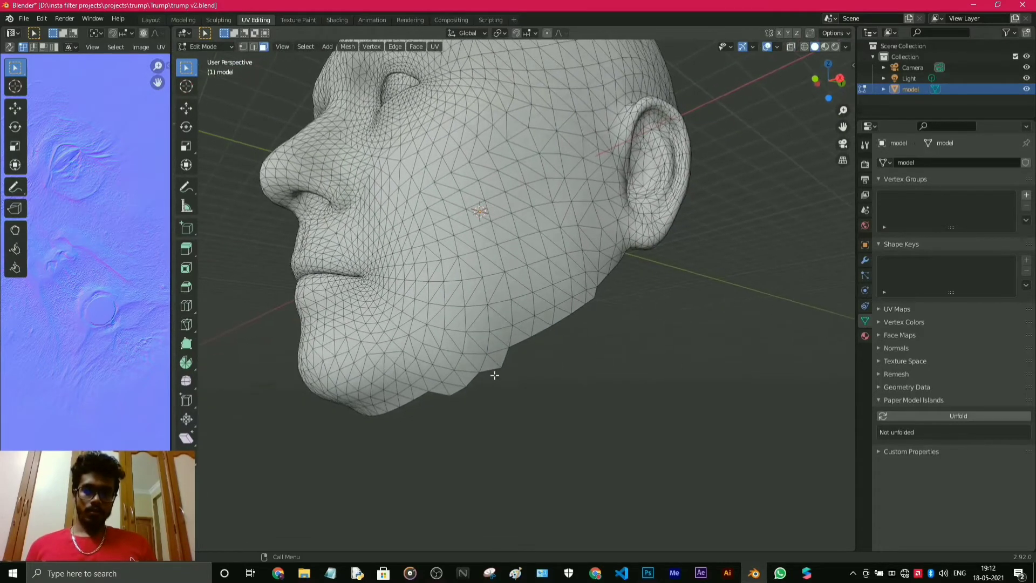
{"action": "left_click", "coordinate": [448, 392]}
{"action": "left_click", "coordinate": [497, 363], "text": "ctrl"}
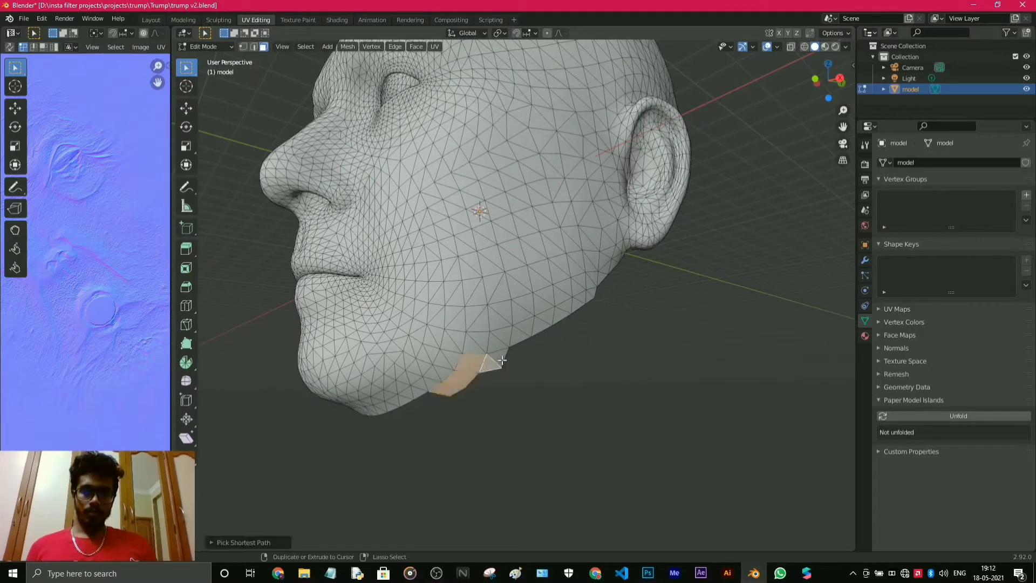
{"action": "right_click", "coordinate": [502, 359]}
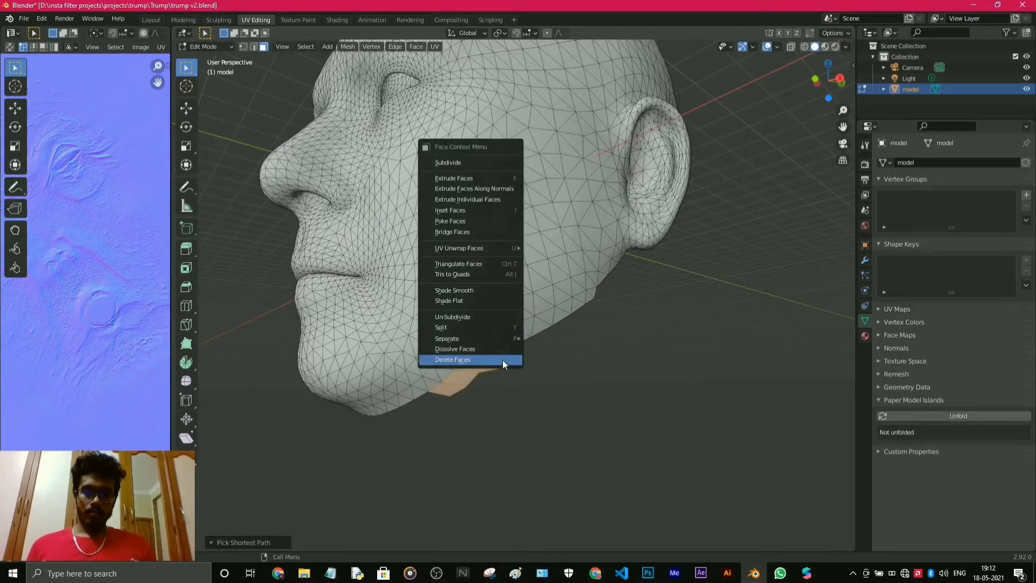
{"action": "left_click", "coordinate": [503, 359]}
Delete the jagged faces sticking out along the head's right jaw edge.
{"action": "mouse_move", "coordinate": [503, 359]}
{"action": "middle_mouse_down"}
{"action": "mouse_move", "coordinate": [534, 369]}
{"action": "mouse_move", "coordinate": [556, 327]}
{"action": "mouse_move", "coordinate": [481, 383]}
{"action": "mouse_move", "coordinate": [487, 371]}
{"action": "middle_mouse_up"}
{"action": "right_click", "coordinate": [551, 318]}
{"action": "left_click", "coordinate": [549, 319]}
{"action": "left_click", "coordinate": [489, 352]}
{"action": "left_click", "coordinate": [522, 367], "text": "shift"}
{"action": "right_click", "coordinate": [521, 365]}
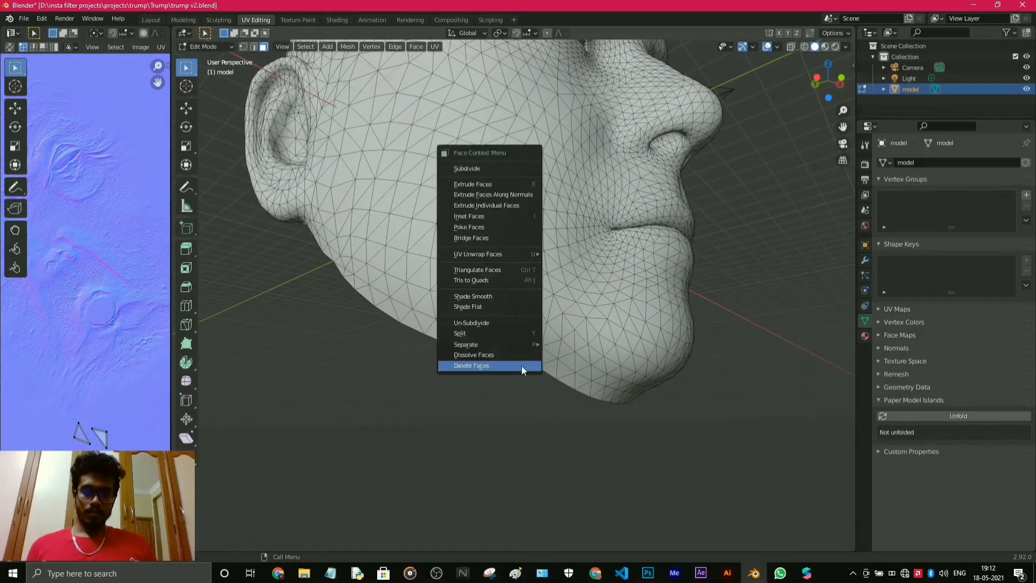
{"action": "left_click", "coordinate": [502, 354], "text": "shift"}
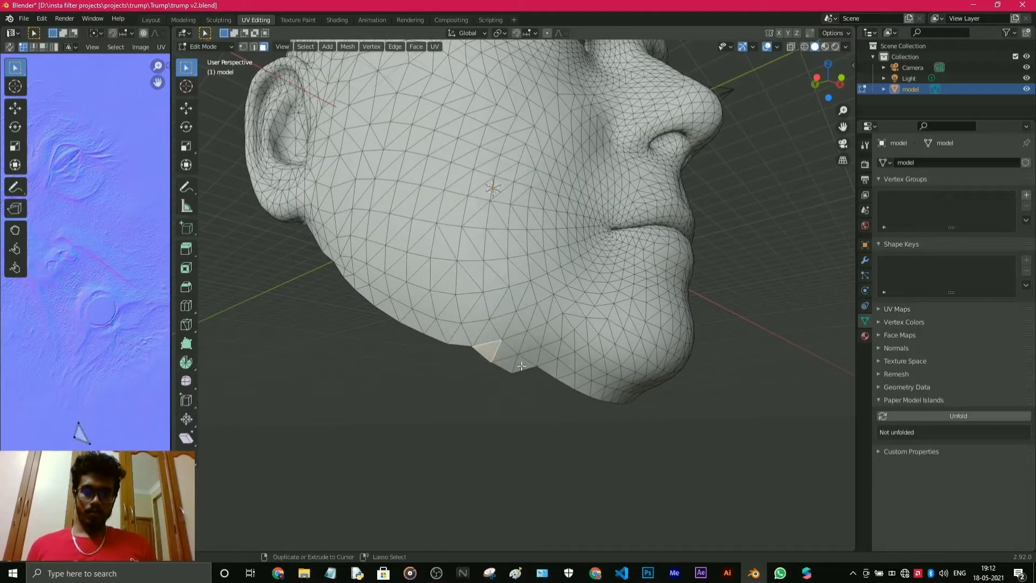
{"action": "left_click", "coordinate": [522, 365], "text": "shift"}
{"action": "right_click", "coordinate": [521, 365]}
{"action": "left_click", "coordinate": [521, 364]}
Delete the protruding triangle on the right underside of the chin.
{"action": "middle_click_drag", "start_coordinate": [558, 402], "coordinate": [637, 257]}
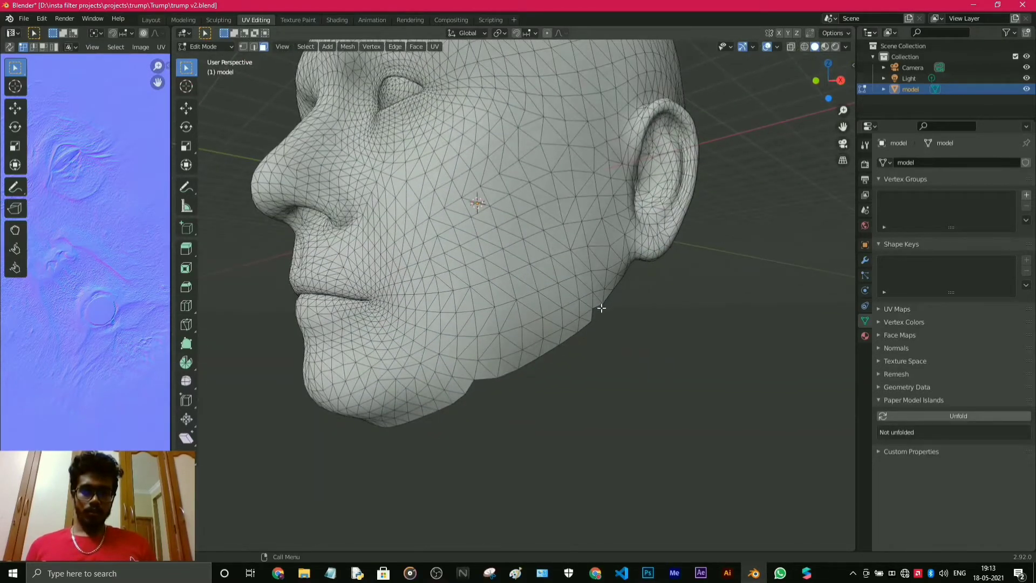
{"action": "middle_click_drag", "start_coordinate": [384, 428], "coordinate": [592, 404]}
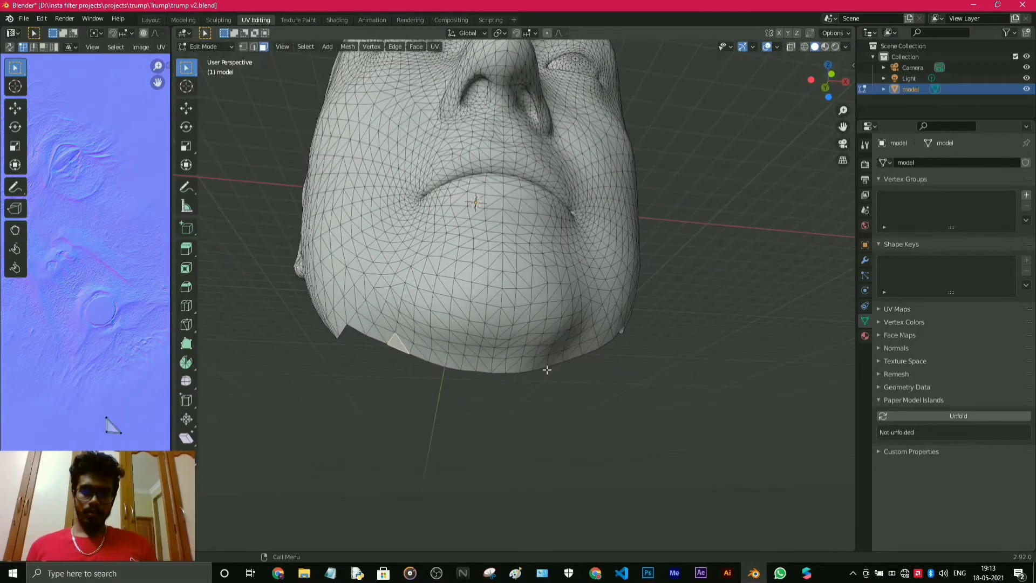
{"action": "middle_click_drag", "start_coordinate": [547, 370], "coordinate": [642, 429]}
{"action": "right_click", "coordinate": [498, 368]}
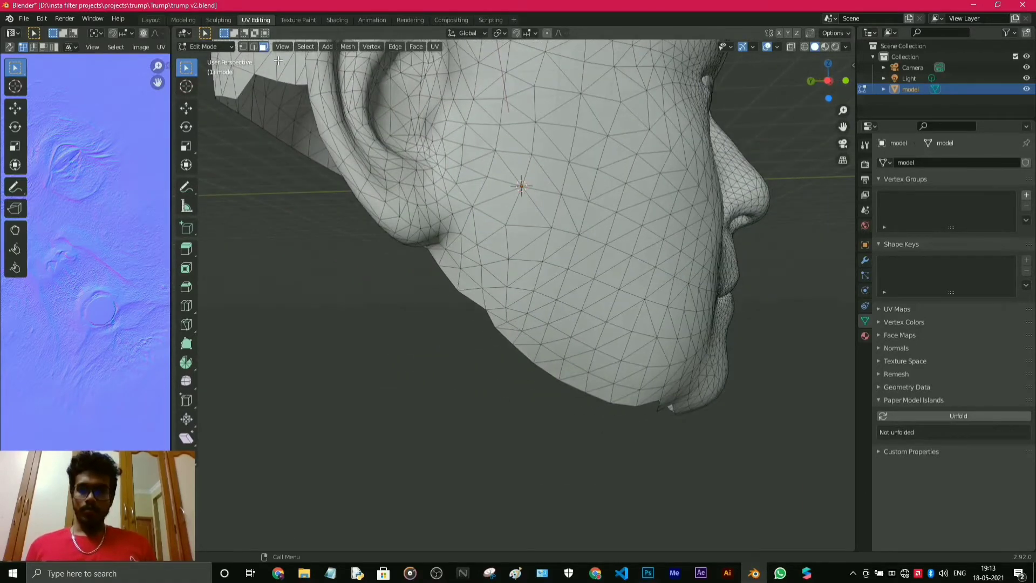
Switch to vertex selection and select the boundary vertices of the jaw edge below the right ear.
{"action": "left_click", "coordinate": [243, 47]}
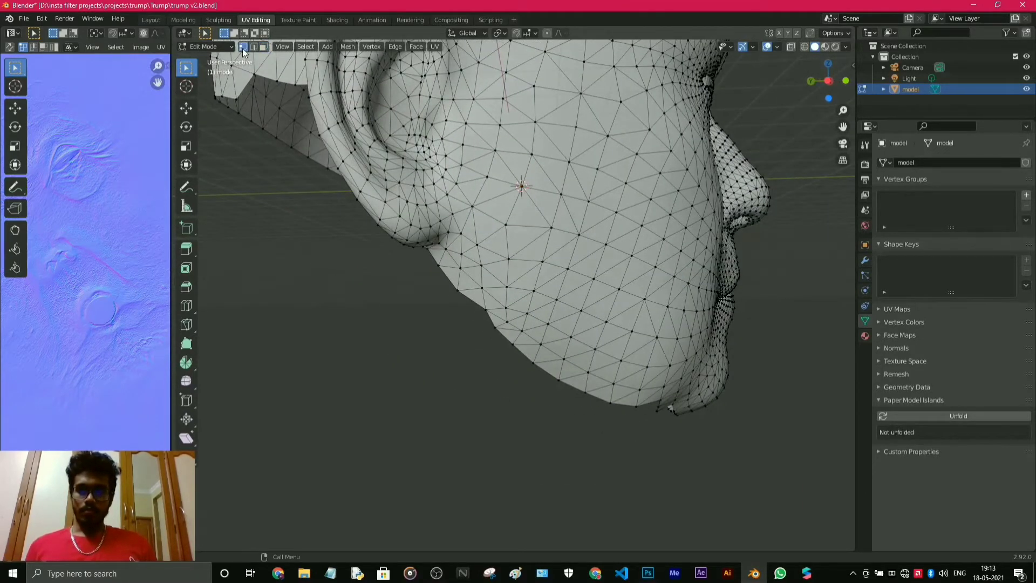
{"action": "middle_click_drag", "start_coordinate": [564, 332], "coordinate": [409, 266]}
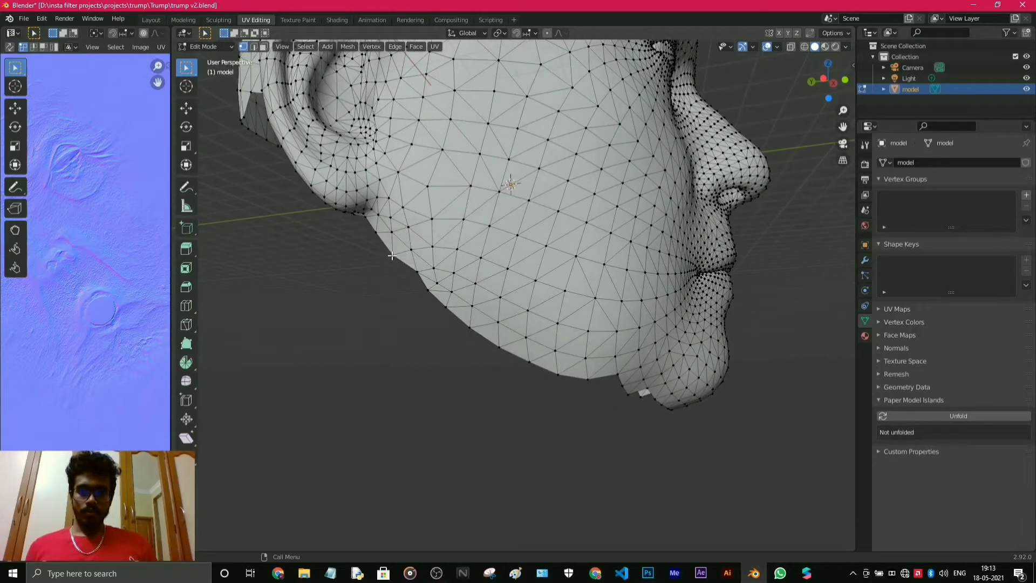
{"action": "left_click", "coordinate": [413, 271], "text": "ctrl"}
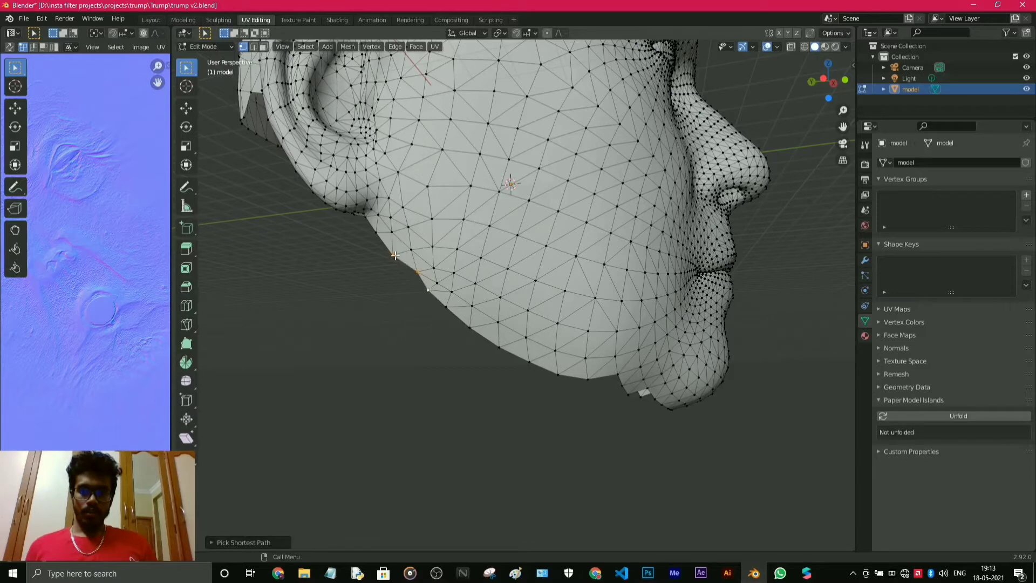
{"action": "scroll", "coordinate": [423, 294], "scroll_direction": "up", "scroll_amount": 1}
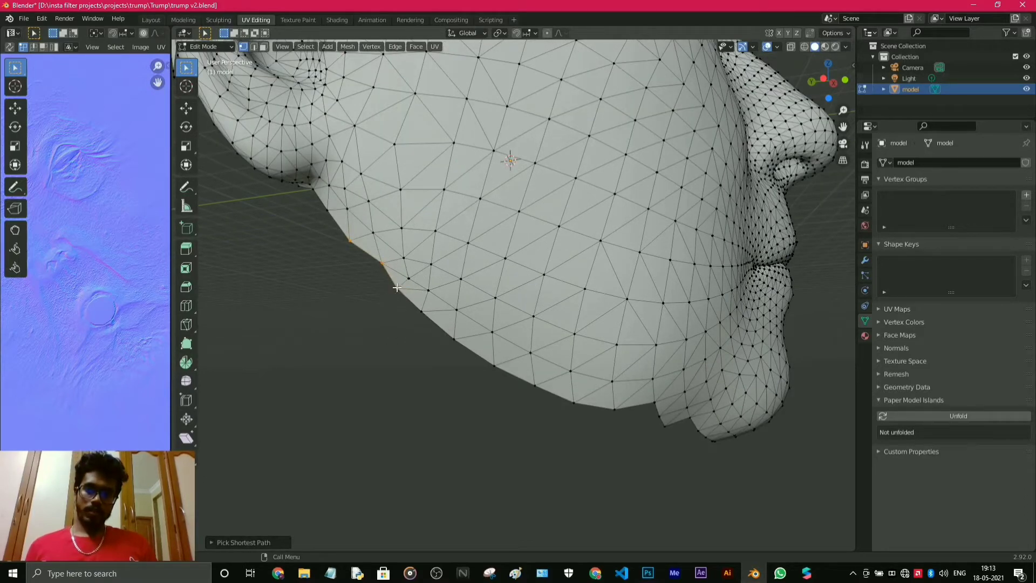
{"action": "middle_click_drag", "start_coordinate": [397, 288], "coordinate": [584, 402]}
Try to fill the notch in the right jaw edge with a face across its boundary vertices, and undo the fill.
{"action": "left_click", "coordinate": [309, 361]}
{"action": "middle_click_drag", "start_coordinate": [352, 289], "coordinate": [523, 370]}
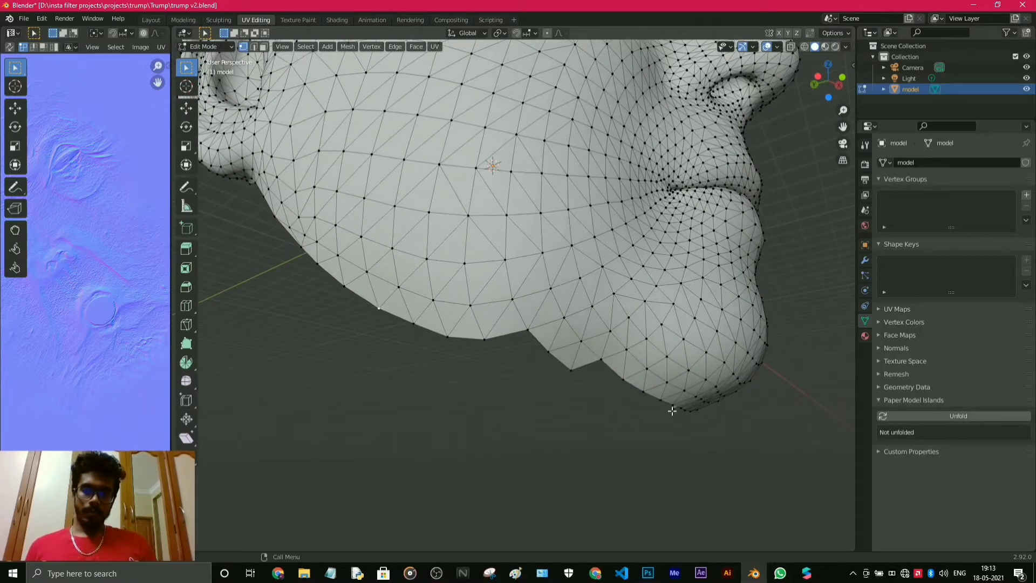
{"action": "left_click", "coordinate": [571, 370], "text": "ctrl"}
{"action": "key", "text": "f"}
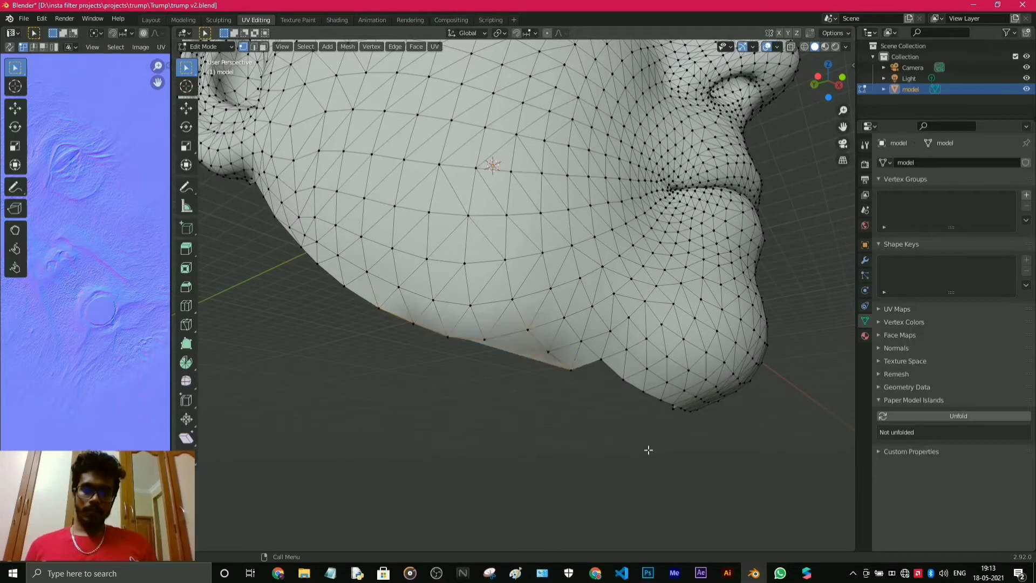
{"action": "scroll", "coordinate": [649, 450], "scroll_direction": "up", "scroll_amount": 2}
{"action": "middle_click_drag", "start_coordinate": [649, 449], "coordinate": [654, 447]}
{"action": "key", "text": "ctrl+z"}
{"action": "key", "text": "ctrl+z"}
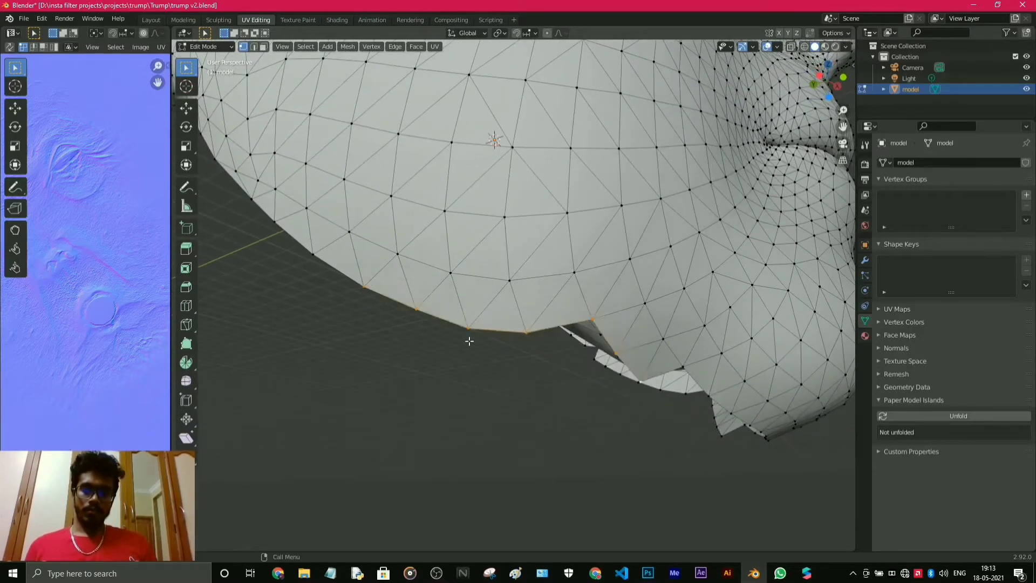
{"action": "key", "text": "ctrl+z"}
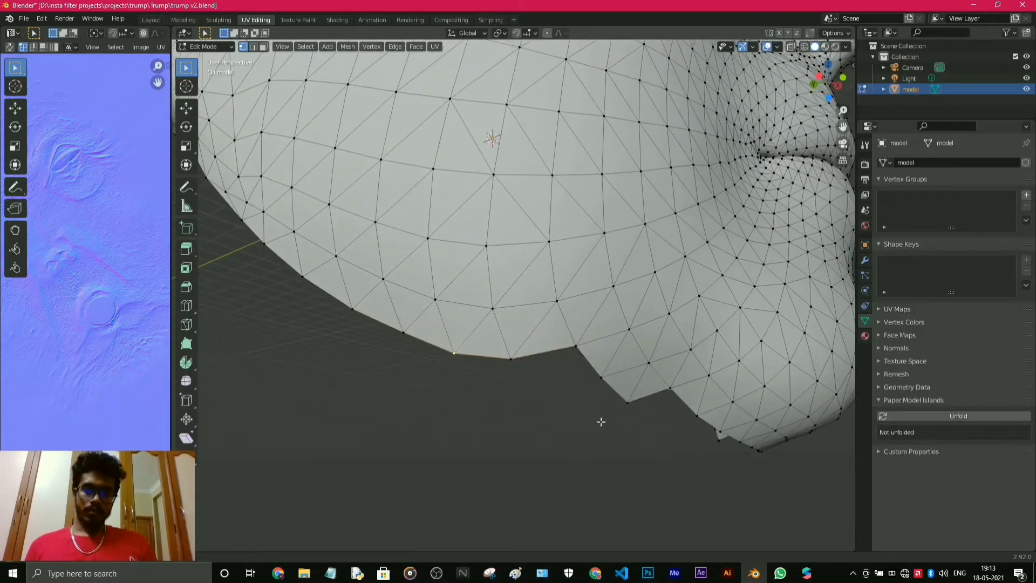
Fill the two notches on the right underside of the jaw with faces spanning their boundary vertices.
{"action": "left_click", "coordinate": [629, 411], "text": "ctrl"}
{"action": "key", "text": "f"}
{"action": "scroll", "coordinate": [622, 426], "scroll_direction": "down", "scroll_amount": 3}
{"action": "middle_click_drag", "start_coordinate": [622, 426], "coordinate": [442, 375]}
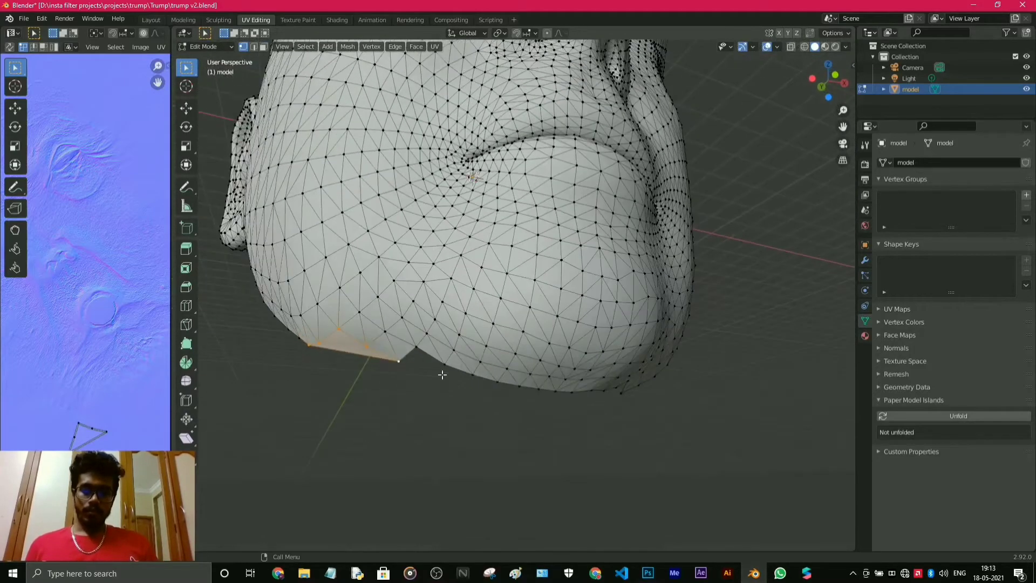
{"action": "left_click", "coordinate": [401, 362]}
{"action": "middle_click_drag", "start_coordinate": [580, 428], "coordinate": [465, 393]}
{"action": "left_click", "coordinate": [458, 372], "text": "ctrl"}
{"action": "key", "text": "f"}
Fill the notches on the left underside of the jaw with faces between their boundary vertices.
{"action": "left_click", "coordinate": [346, 383]}
{"action": "left_click", "coordinate": [483, 371], "text": "ctrl"}
{"action": "key", "text": "f"}
{"action": "left_click", "coordinate": [507, 351], "text": "ctrl"}
{"action": "key", "text": "f"}
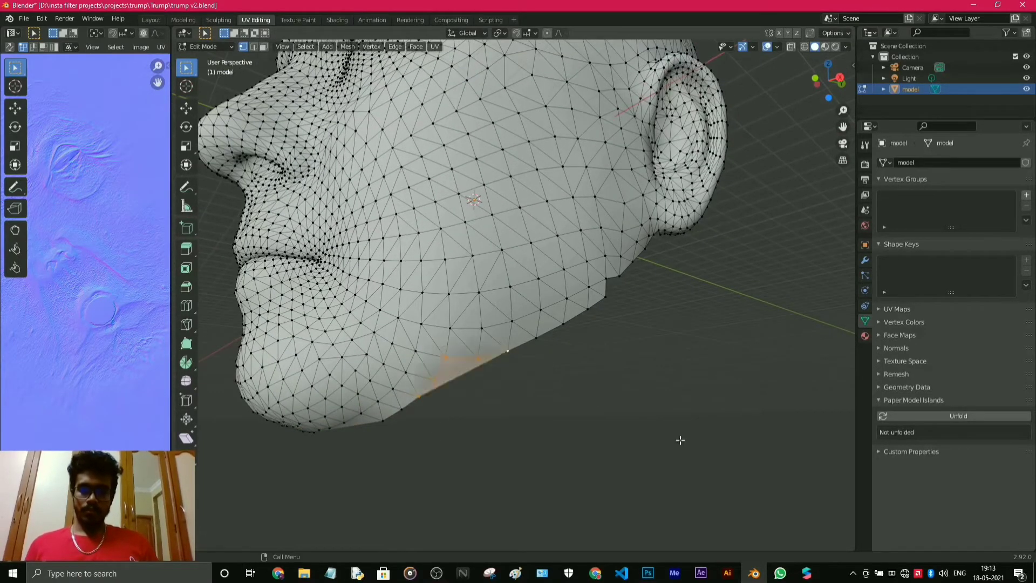
Select the boundary vertices of the small notch below the left ear and fill it with a face.
{"action": "middle_click_drag", "start_coordinate": [679, 440], "coordinate": [575, 387]}
{"action": "left_click", "coordinate": [525, 343]}
{"action": "left_click", "coordinate": [547, 325], "text": "ctrl"}
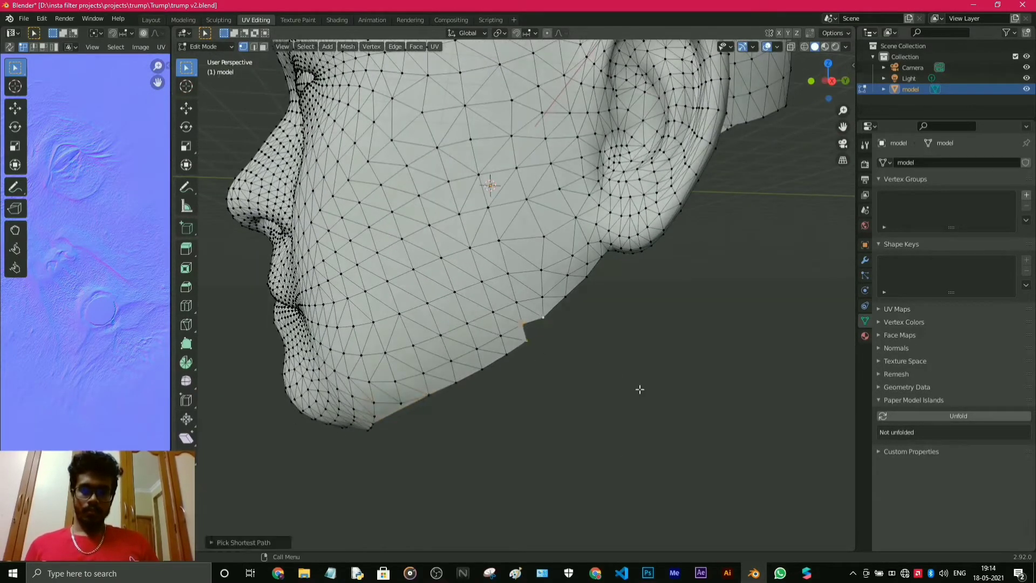
{"action": "middle_click_drag", "start_coordinate": [639, 388], "coordinate": [746, 370]}
{"action": "scroll", "coordinate": [749, 431], "scroll_direction": "down", "scroll_amount": 2}
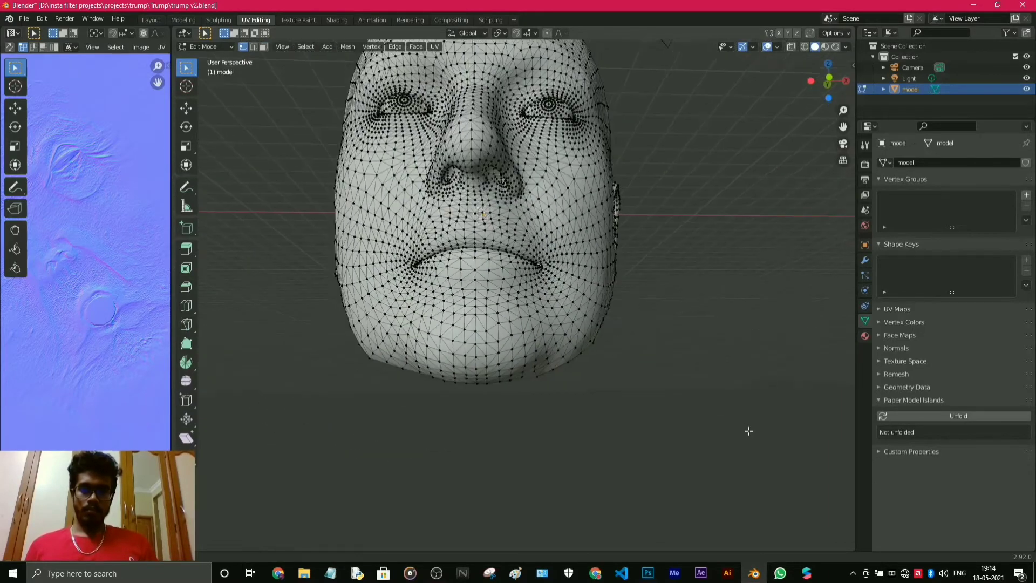
Check the filled jaw edge from both sides and below, and show the textured head in the Layout workspace.
{"action": "middle_click_drag", "start_coordinate": [748, 431], "coordinate": [782, 399]}
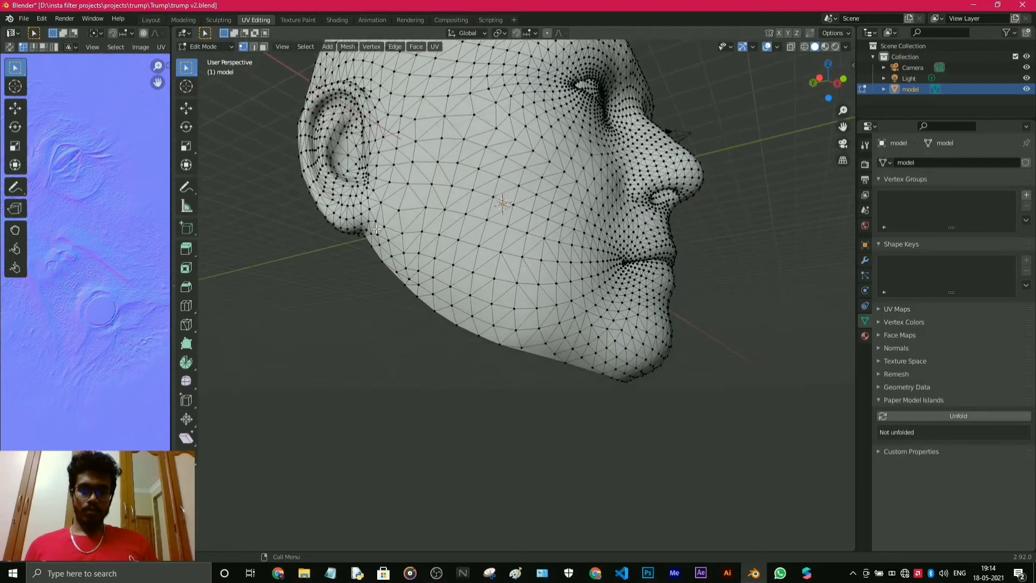
{"action": "middle_click_drag", "start_coordinate": [474, 338], "coordinate": [433, 387]}
{"action": "middle_click_drag", "start_coordinate": [578, 303], "coordinate": [479, 326]}
{"action": "middle_click_drag", "start_coordinate": [466, 286], "coordinate": [749, 430]}
{"action": "left_click", "coordinate": [151, 20]}
{"action": "left_click", "coordinate": [618, 358]}
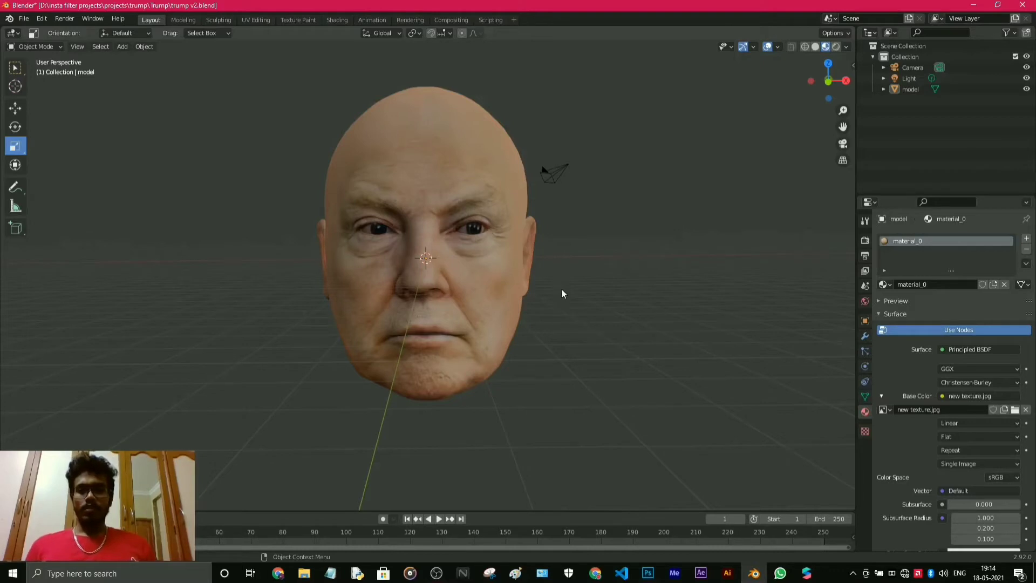
Examine the textured head from the front and both sides, including the jaw, eyes and forehead.
{"action": "middle_click_drag", "start_coordinate": [590, 296], "coordinate": [648, 301]}
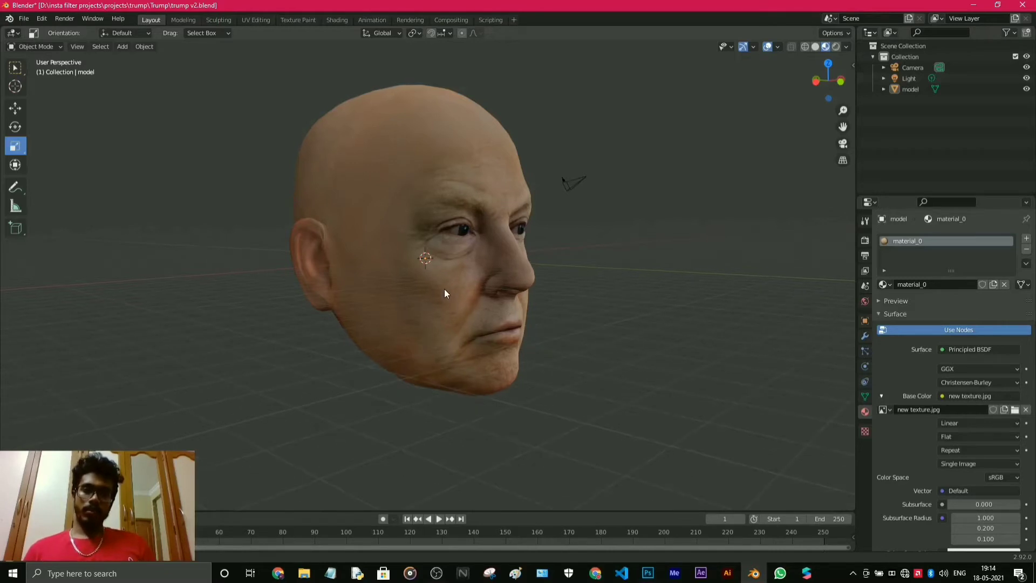
{"action": "middle_click_drag", "start_coordinate": [445, 293], "coordinate": [484, 287]}
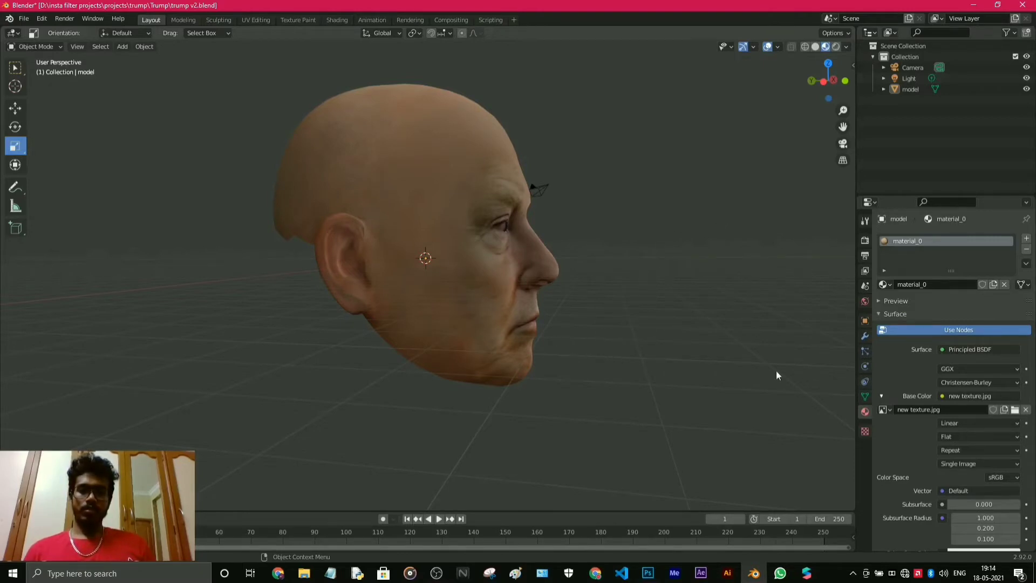
{"action": "middle_click_drag", "start_coordinate": [638, 345], "coordinate": [482, 324]}
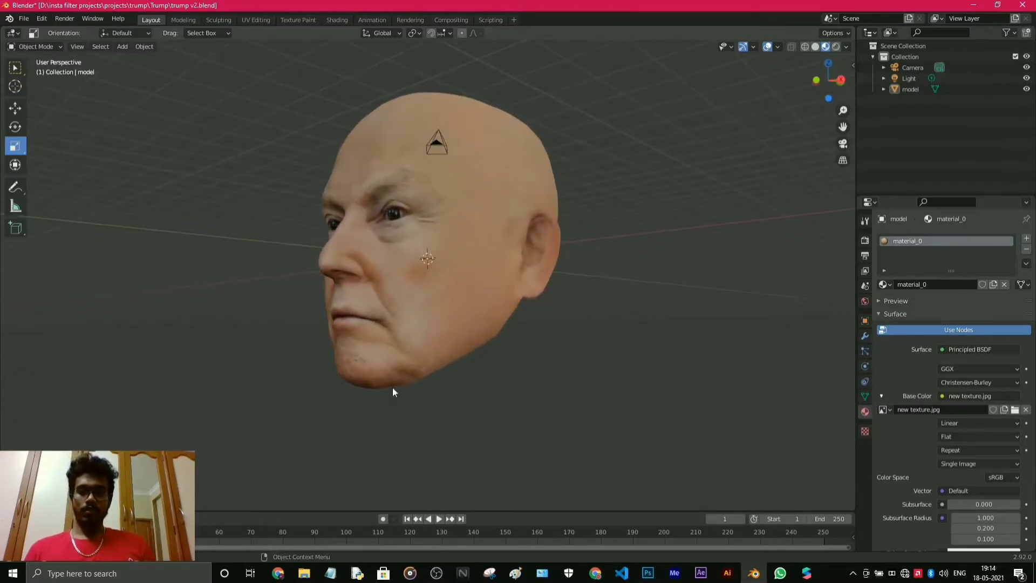
{"action": "middle_click_drag", "start_coordinate": [376, 381], "coordinate": [414, 380]}
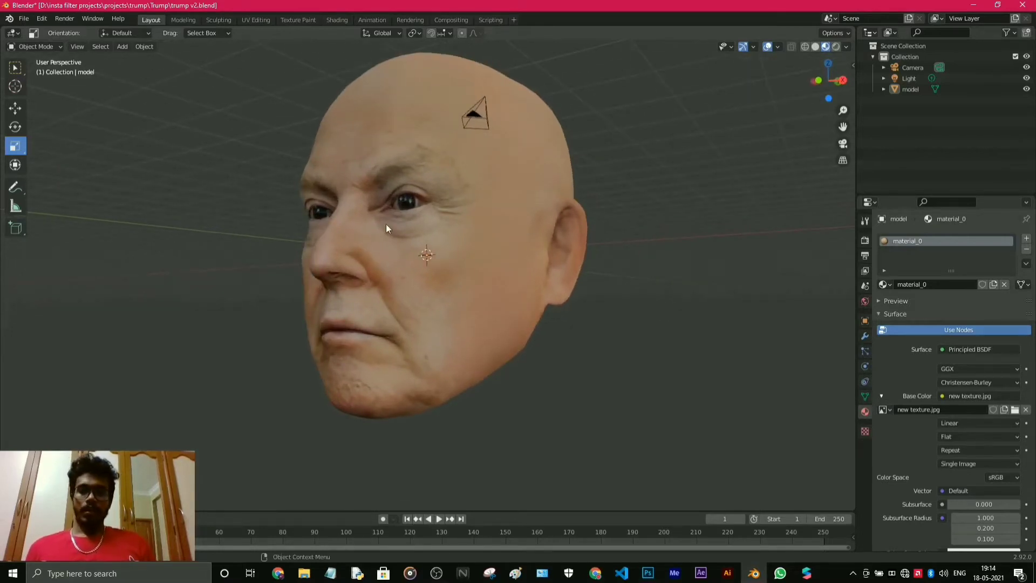
{"action": "scroll", "coordinate": [386, 187], "scroll_direction": "up", "scroll_amount": 2}
{"action": "middle_click_drag", "start_coordinate": [382, 180], "coordinate": [475, 197]}
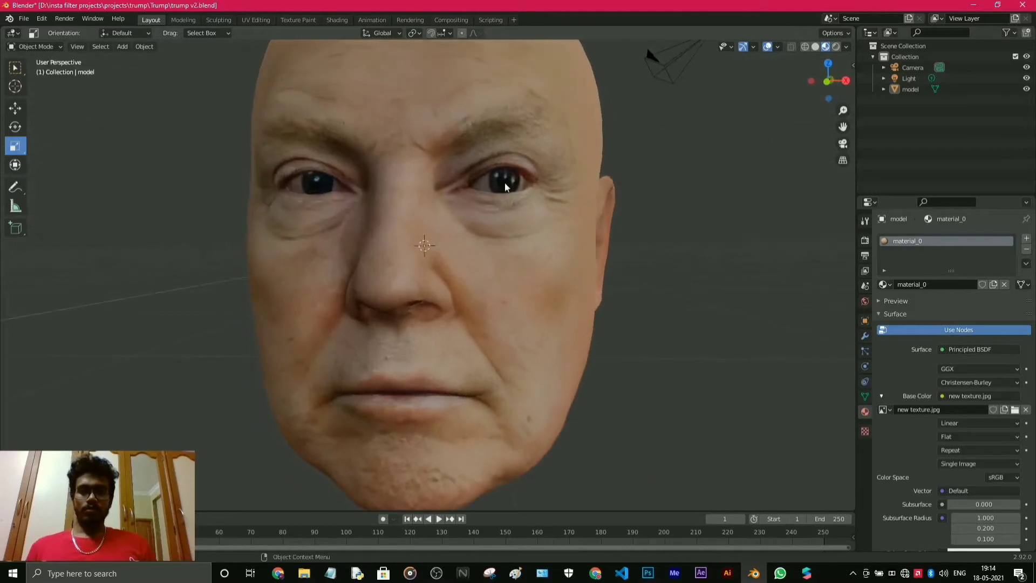
{"action": "left_click_drag", "start_coordinate": [846, 126], "coordinate": [854, 238]}
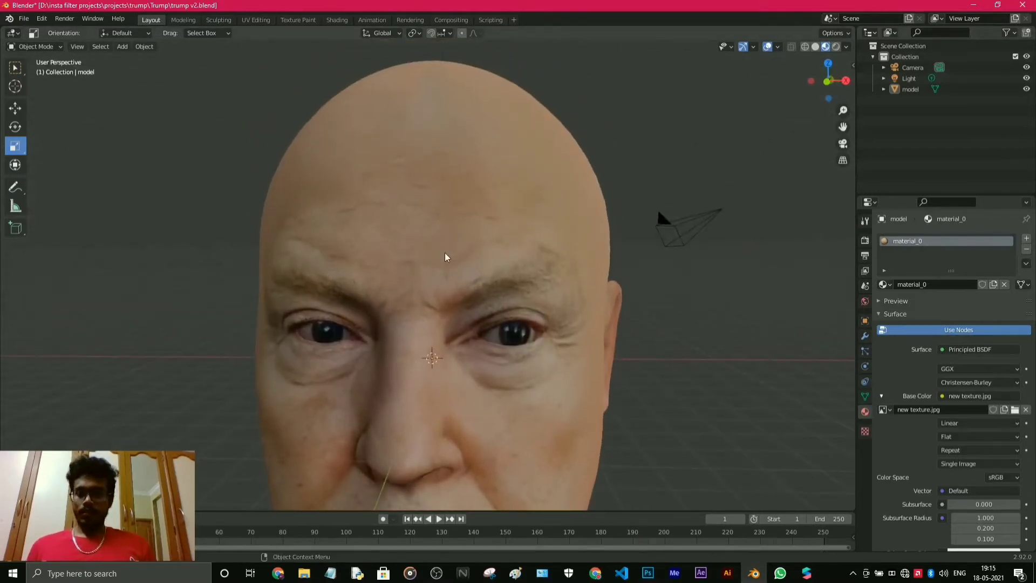
Save the trump v2.blend file.
{"action": "key", "text": "ctrl+s"}
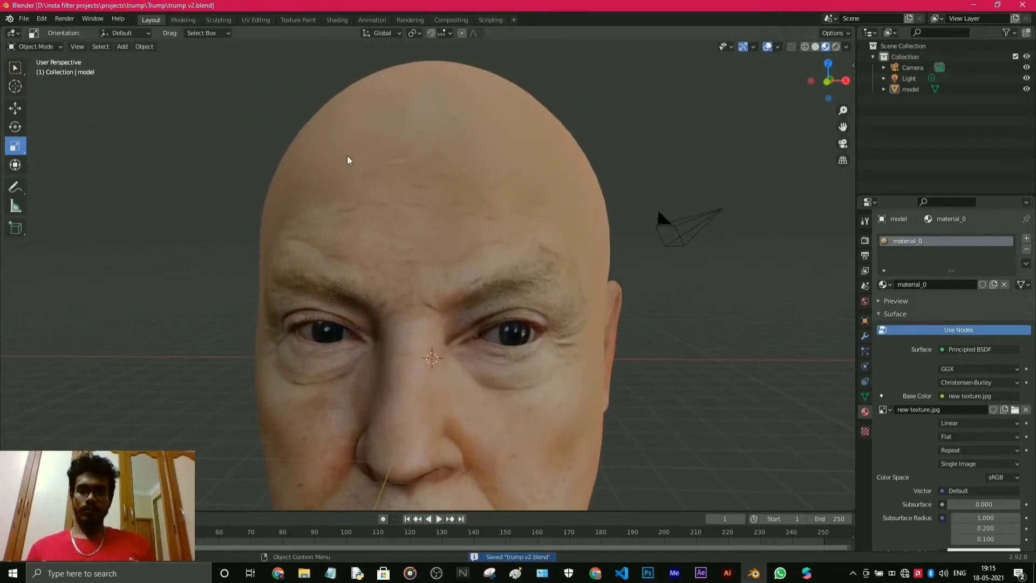
{"action": "middle_click_drag", "start_coordinate": [469, 180], "coordinate": [486, 189]}
{"action": "scroll", "coordinate": [486, 190], "scroll_direction": "down", "scroll_amount": 5}
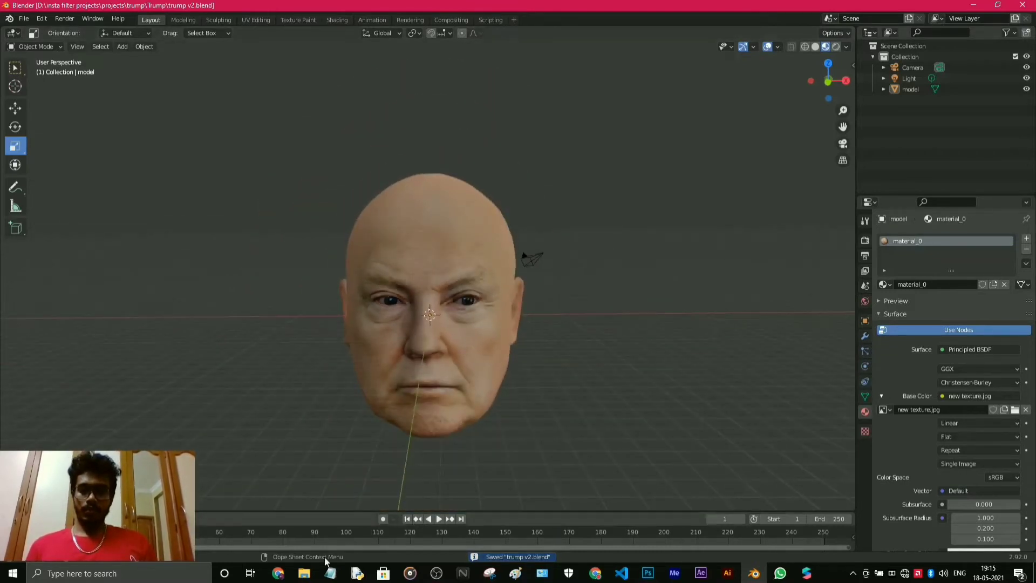
View the hair image from the Trump project folder in File Explorer, and minimize the image viewer and folder windows.
{"action": "mouse_move", "coordinate": [304, 573]}
{"action": "left_click", "coordinate": [309, 536]}
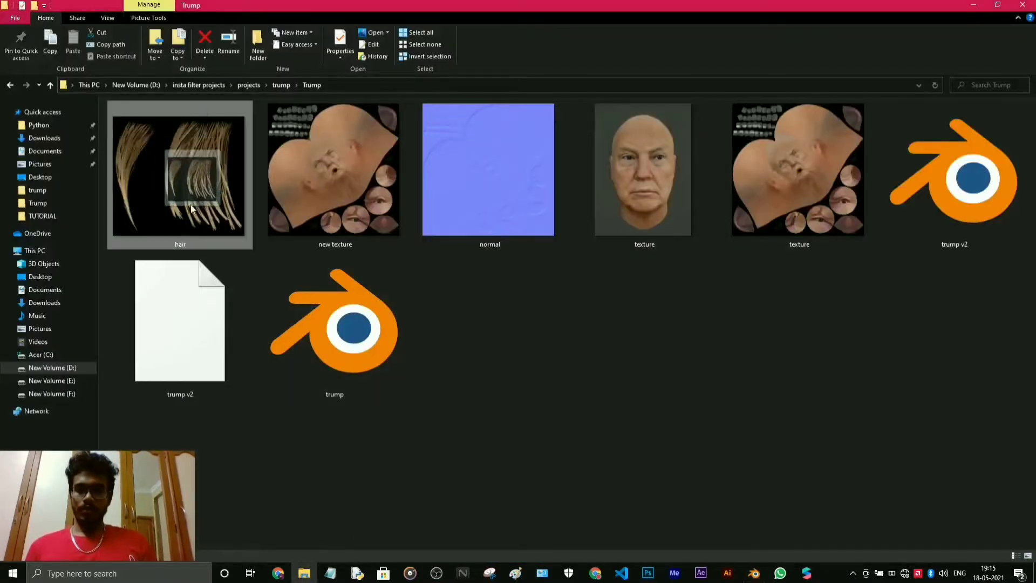
{"action": "left_click_drag", "start_coordinate": [190, 205], "coordinate": [162, 195]}
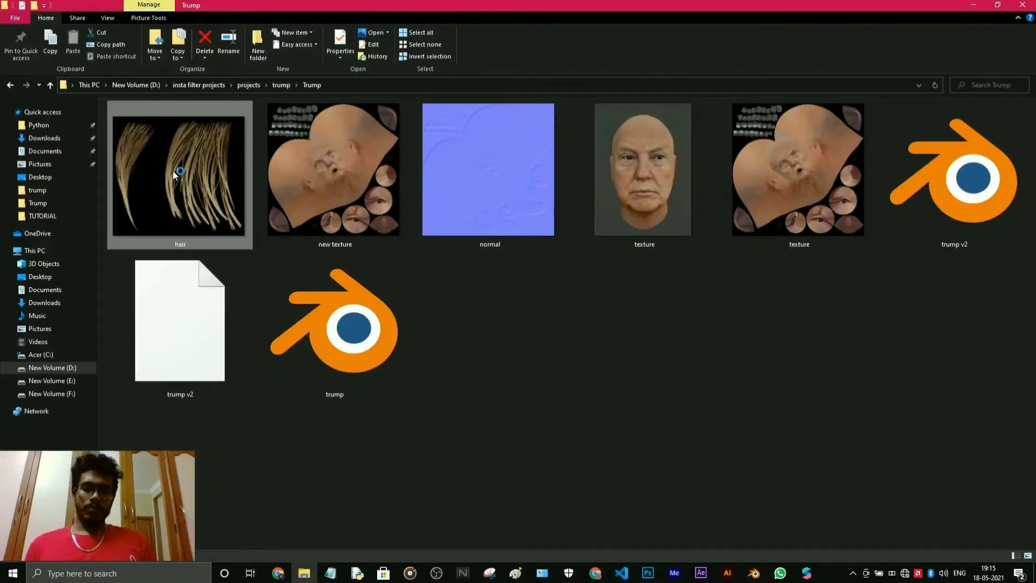
{"action": "double_click", "coordinate": [173, 170]}
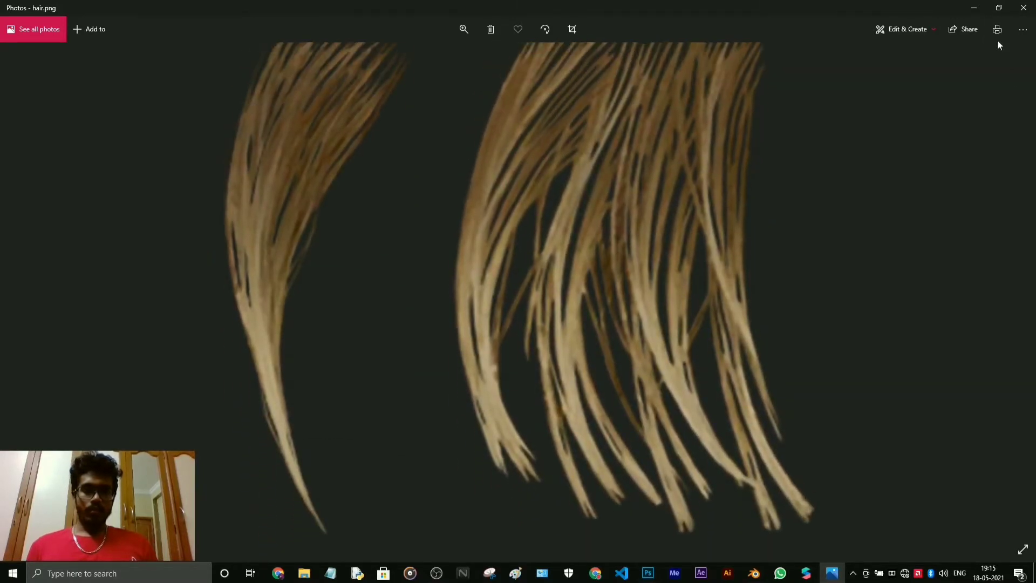
{"action": "left_click", "coordinate": [975, 7]}
{"action": "left_click", "coordinate": [974, 6]}
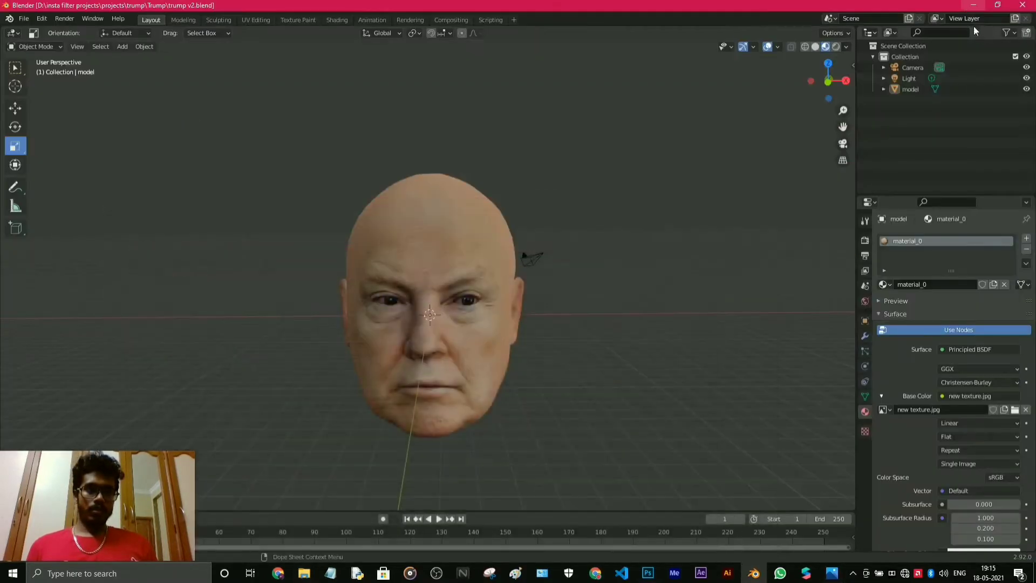
{"action": "left_click", "coordinate": [974, 6]}
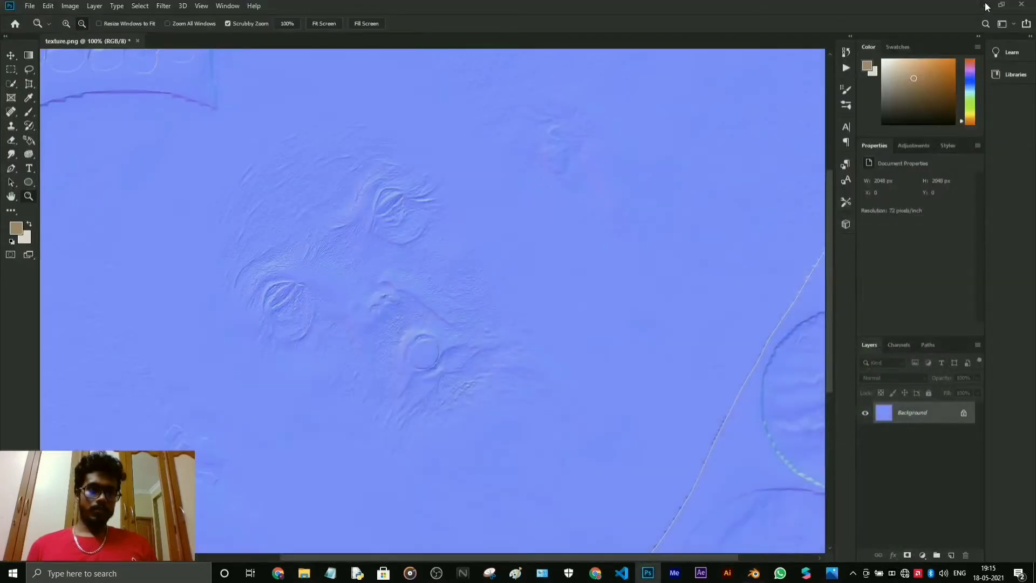
{"action": "left_click", "coordinate": [985, 6]}
{"action": "left_click_drag", "start_coordinate": [1004, 15], "coordinate": [399, 248]}
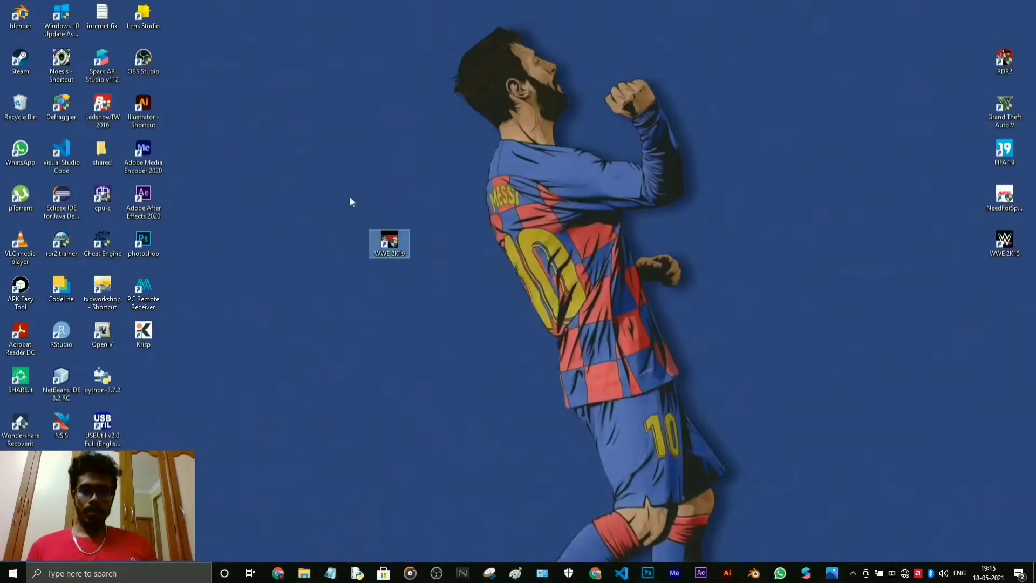
{"action": "left_click", "coordinate": [425, 287]}
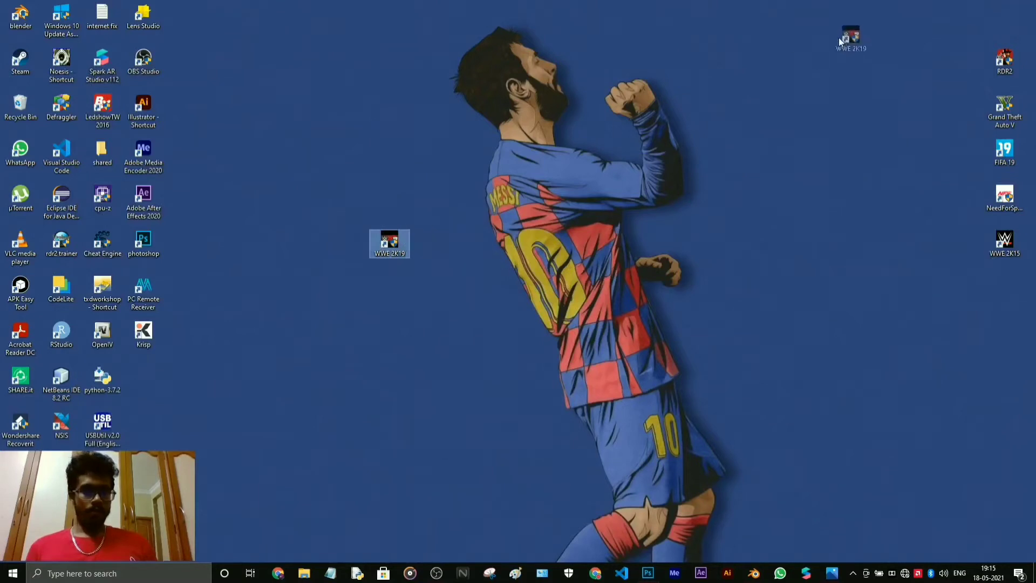
{"action": "left_click_drag", "start_coordinate": [995, 18], "coordinate": [995, 19]}
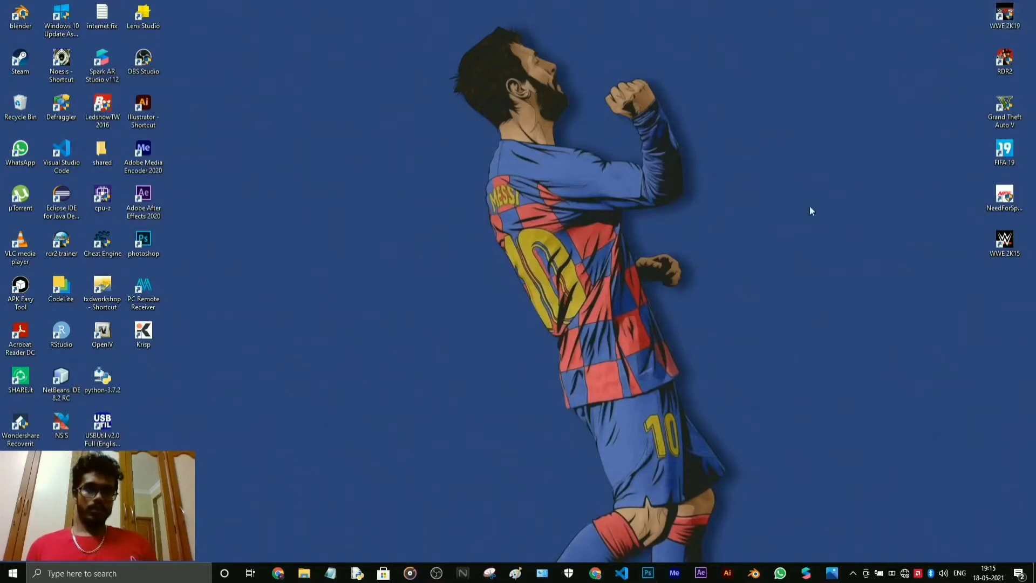
{"action": "mouse_move", "coordinate": [435, 574]}
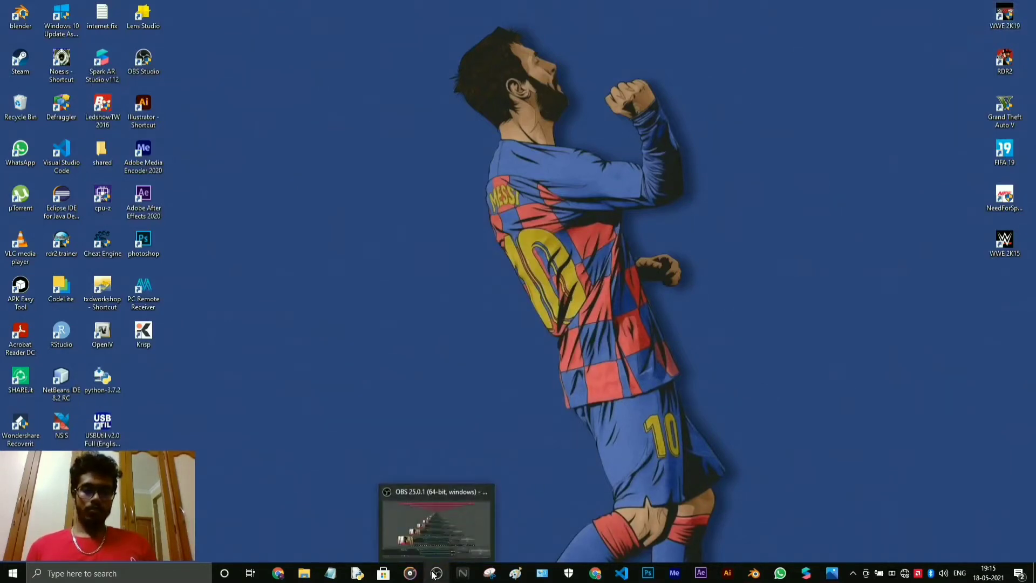
{"action": "left_click", "coordinate": [447, 539]}
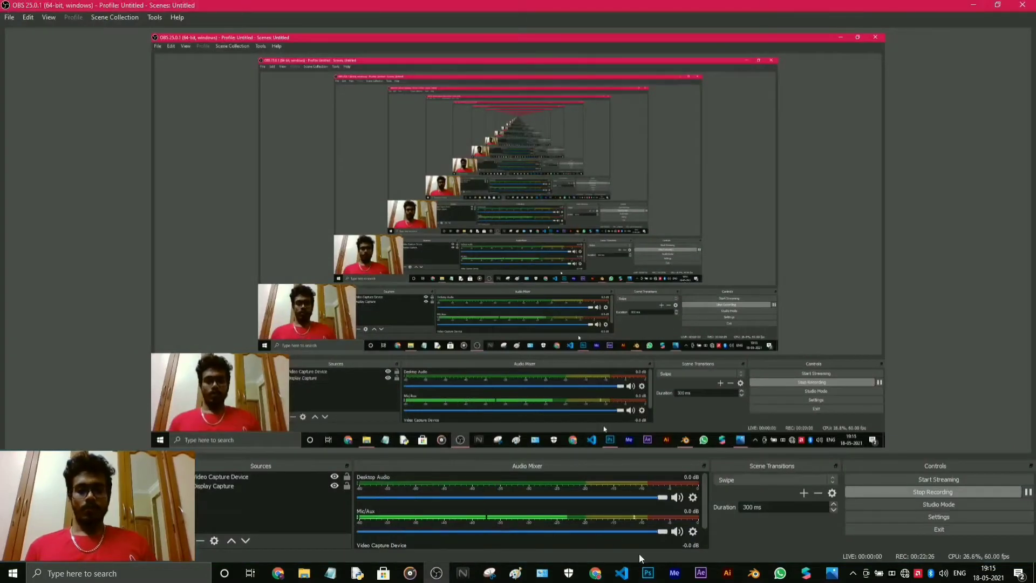
{"action": "mouse_move", "coordinate": [754, 573]}
{"action": "left_click", "coordinate": [763, 536]}
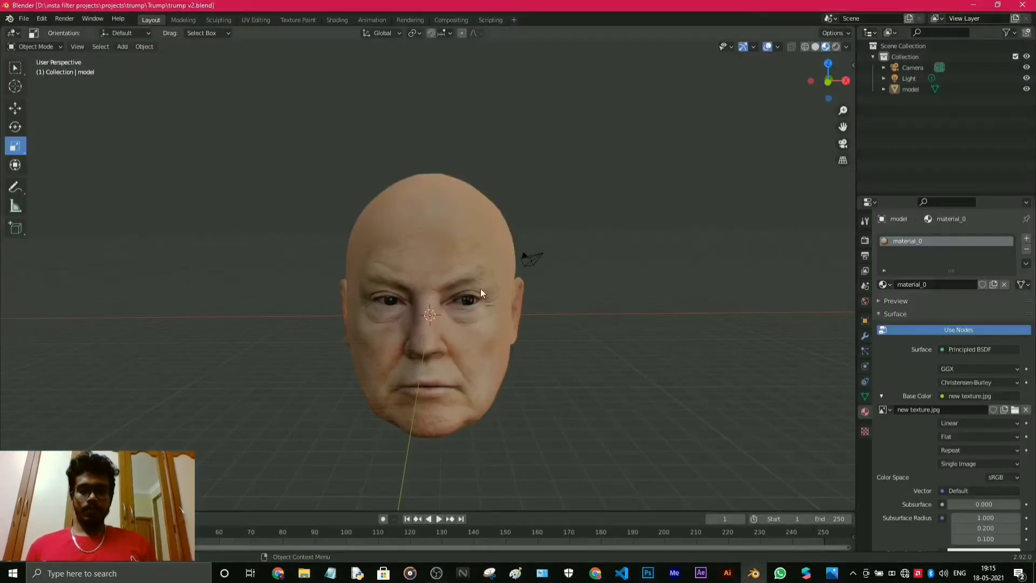
Examine the bald scalp in Blender and the strand shapes in hair.png in Photos, and return to Blender.
{"action": "scroll", "coordinate": [484, 299], "scroll_direction": "up", "scroll_amount": 4}
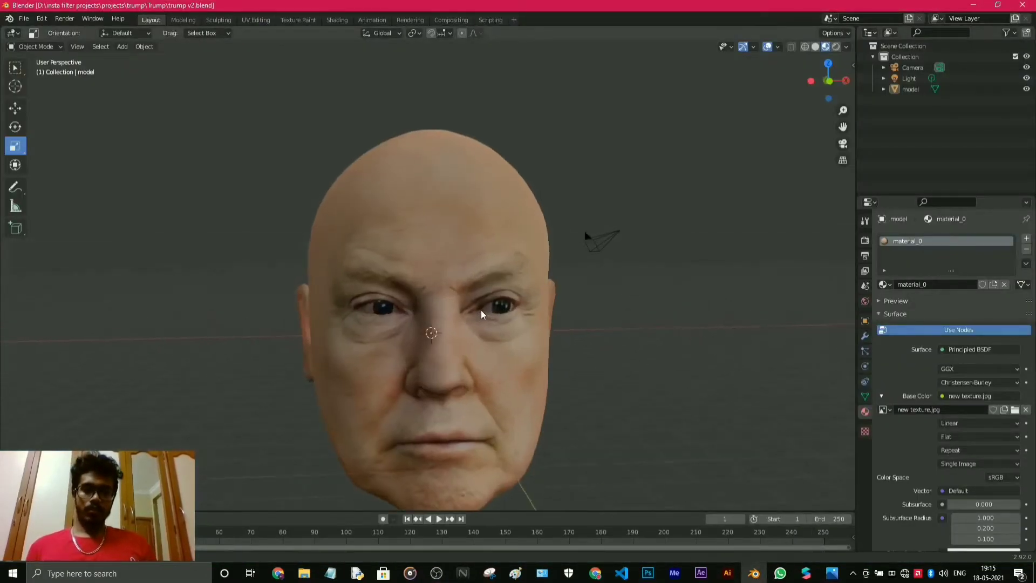
{"action": "left_click_drag", "start_coordinate": [843, 126], "coordinate": [875, 56]}
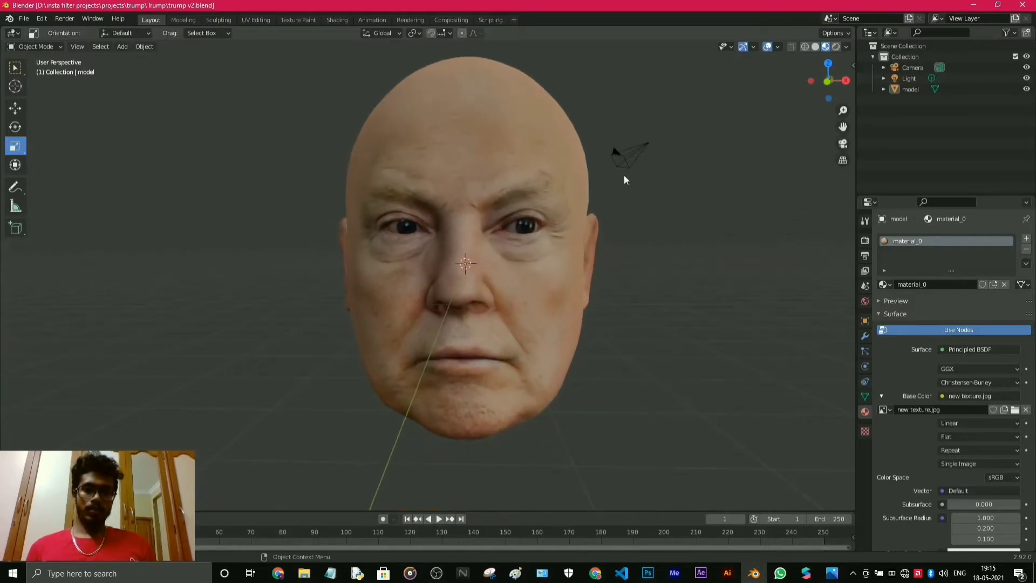
{"action": "left_click_drag", "start_coordinate": [843, 126], "coordinate": [842, 194]}
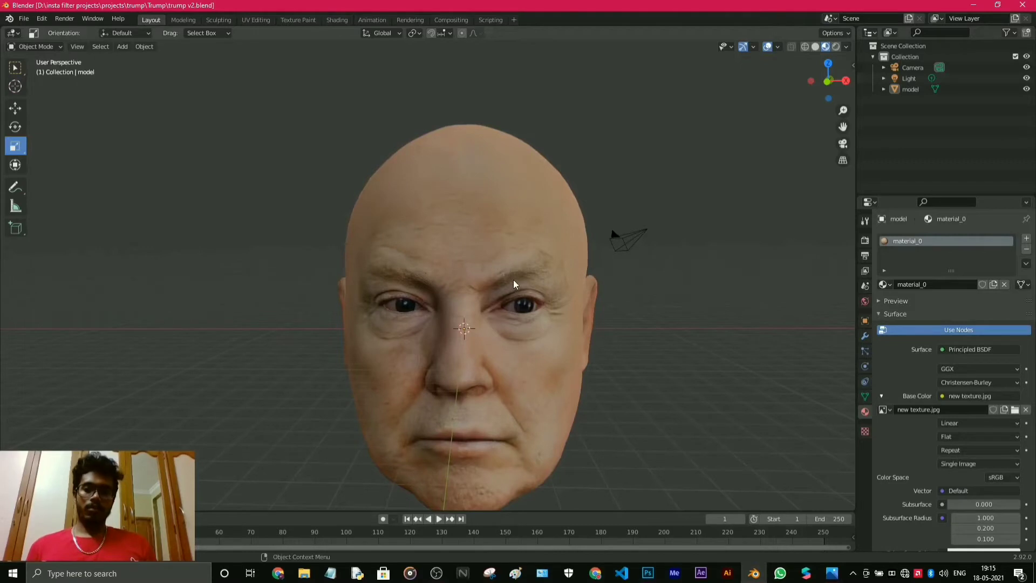
{"action": "middle_click_drag", "start_coordinate": [452, 265], "coordinate": [456, 263]}
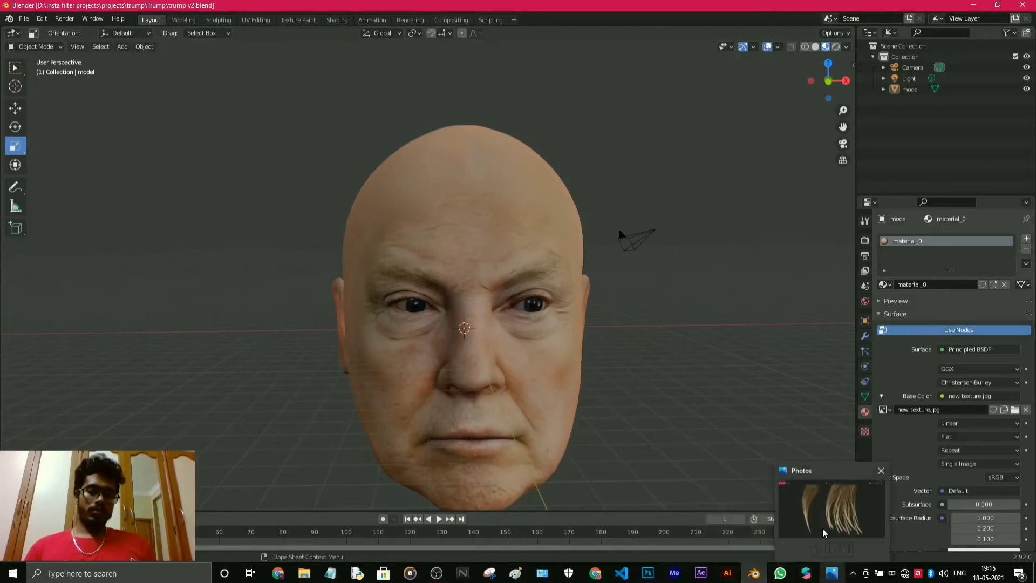
{"action": "left_click", "coordinate": [823, 527]}
{"action": "scroll", "coordinate": [569, 256], "scroll_direction": "up", "scroll_amount": 5}
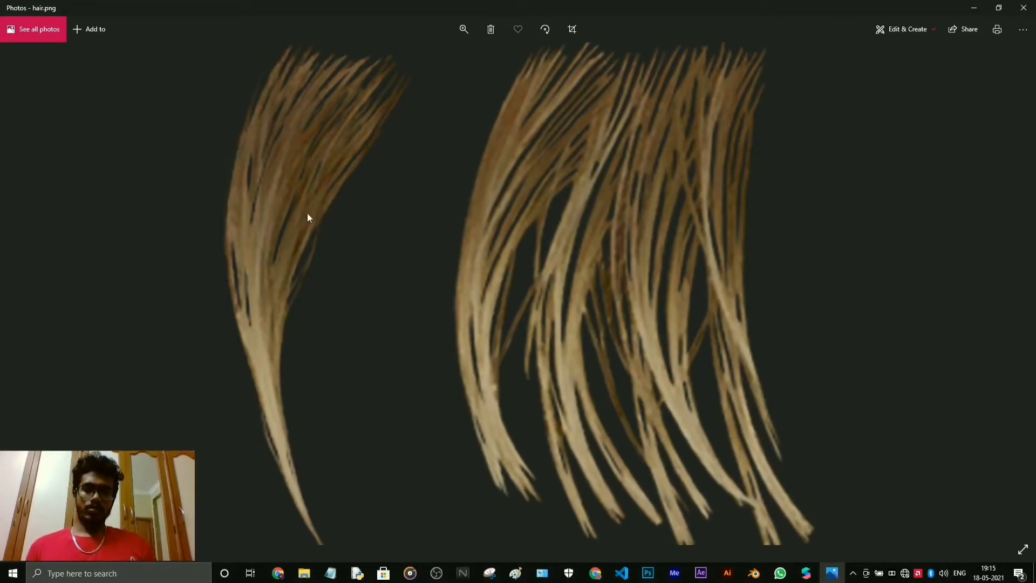
{"action": "mouse_move", "coordinate": [754, 573]}
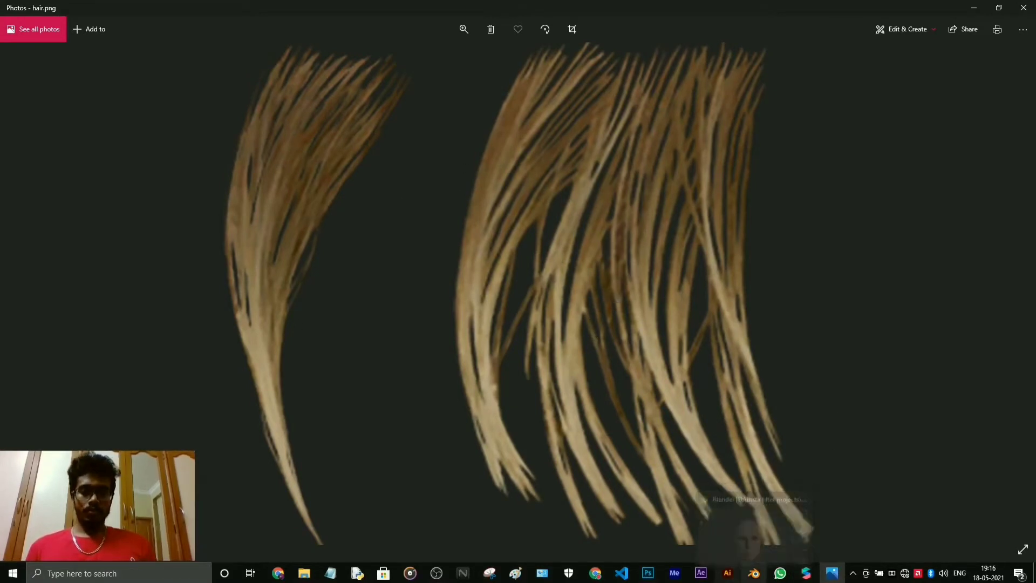
{"action": "left_click", "coordinate": [762, 524]}
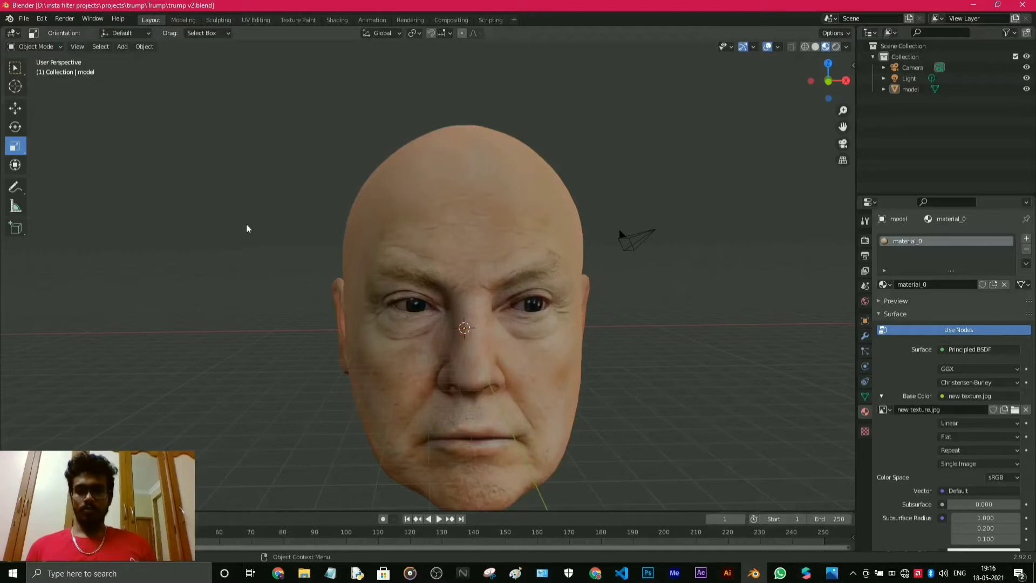
Add a plane mesh at the 3D cursor inside the head.
{"action": "left_click", "coordinate": [127, 47]}
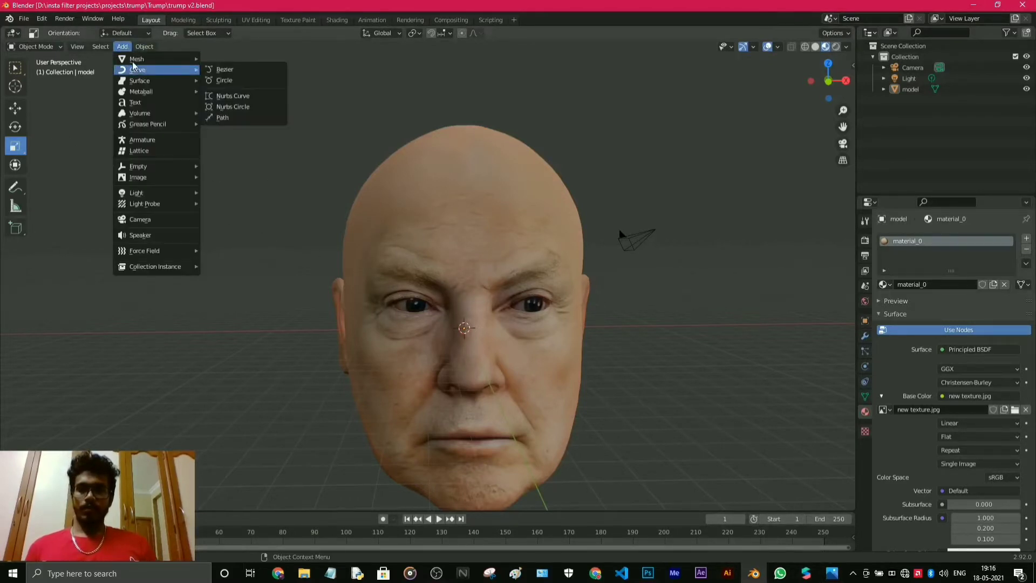
{"action": "mouse_move", "coordinate": [133, 61]}
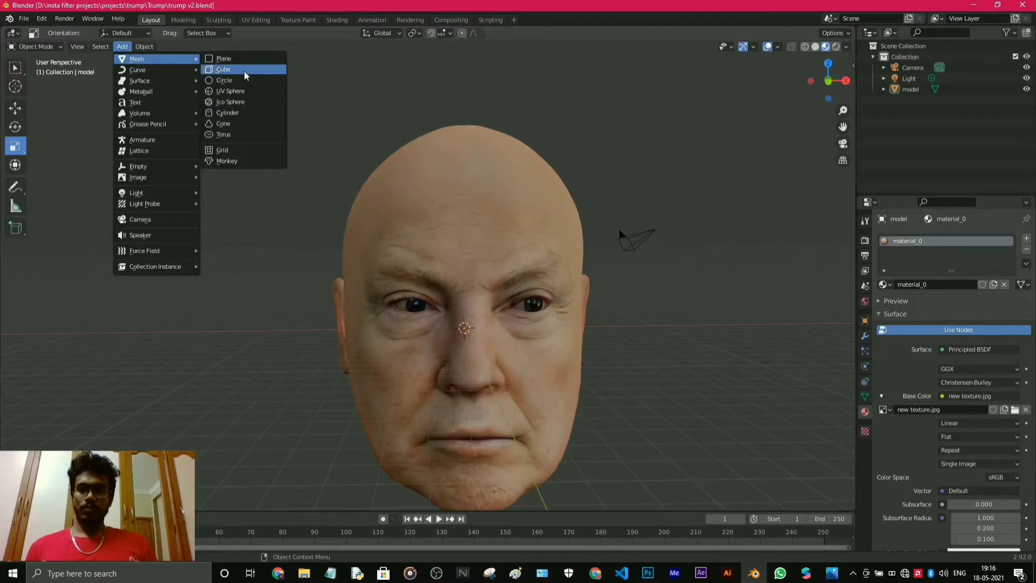
{"action": "left_click", "coordinate": [224, 59]}
{"action": "middle_click_drag", "start_coordinate": [506, 229], "coordinate": [481, 321]}
{"action": "key", "text": "s"}
{"action": "left_click", "coordinate": [200, 266]}
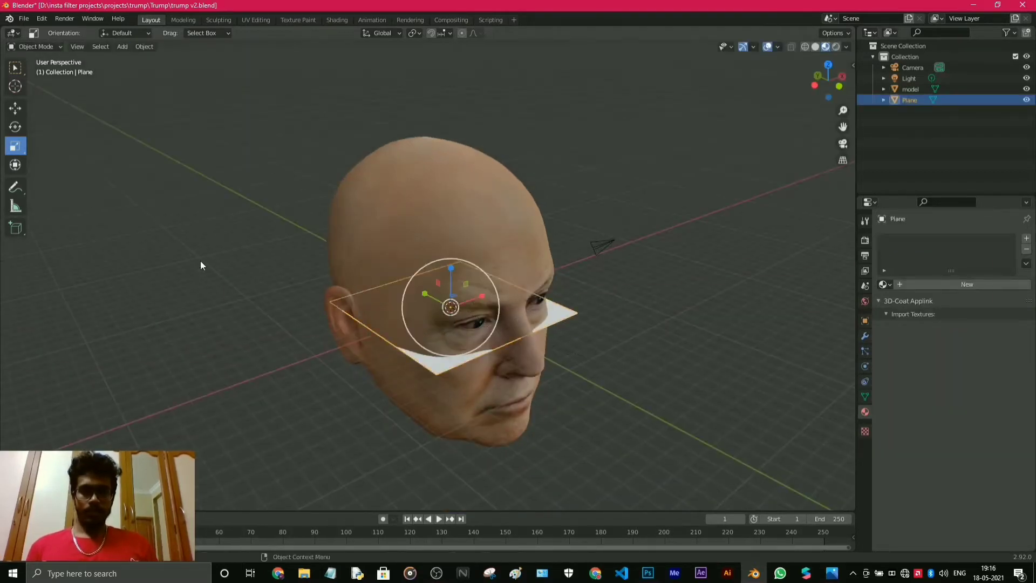
Move the plane out of the head to an empty area beside it, leaving a gap between them.
{"action": "left_click", "coordinate": [18, 107]}
{"action": "left_click_drag", "start_coordinate": [453, 313], "coordinate": [681, 309]}
{"action": "middle_click_drag", "start_coordinate": [710, 436], "coordinate": [646, 416]}
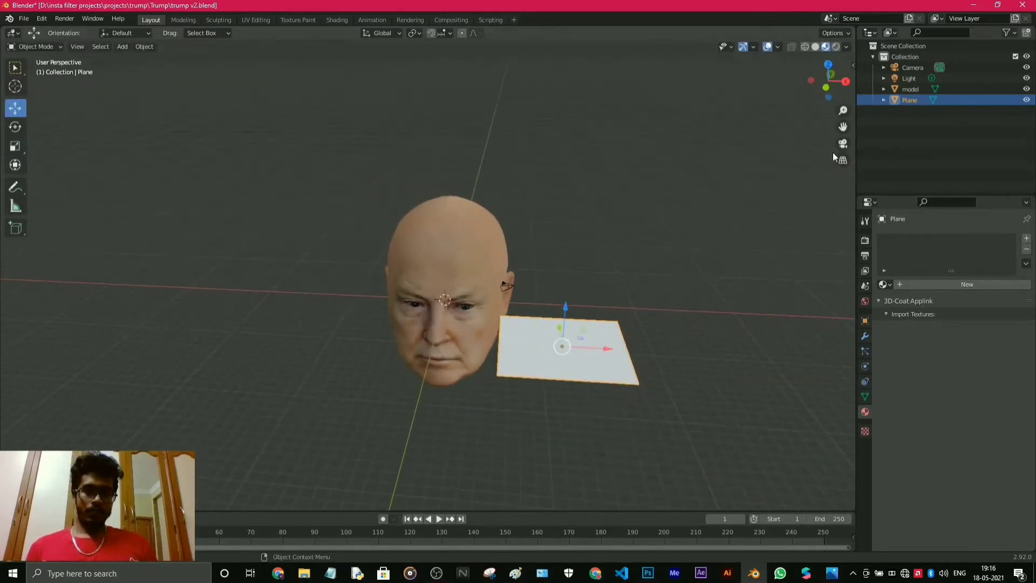
{"action": "left_click_drag", "start_coordinate": [842, 127], "coordinate": [603, 304]}
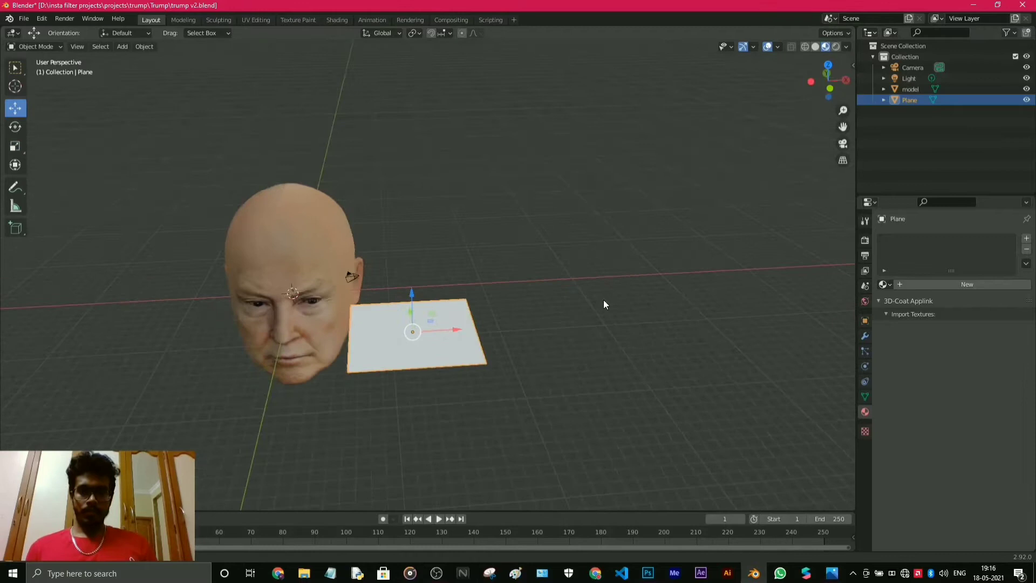
{"action": "left_click", "coordinate": [543, 357]}
{"action": "left_click", "coordinate": [415, 332]}
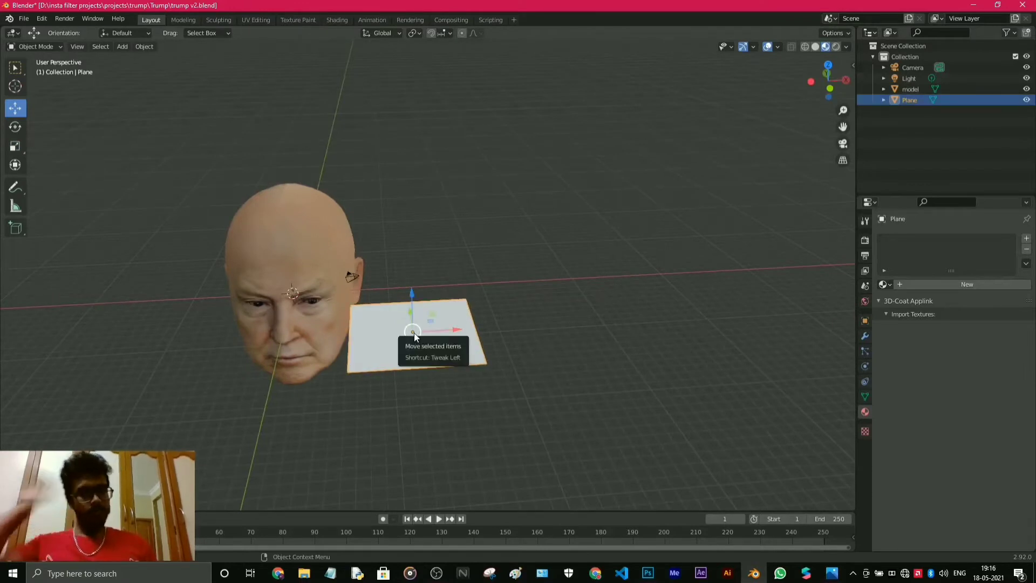
{"action": "left_click_drag", "start_coordinate": [413, 332], "coordinate": [488, 323]}
{"action": "middle_click_drag", "start_coordinate": [555, 374], "coordinate": [547, 385]}
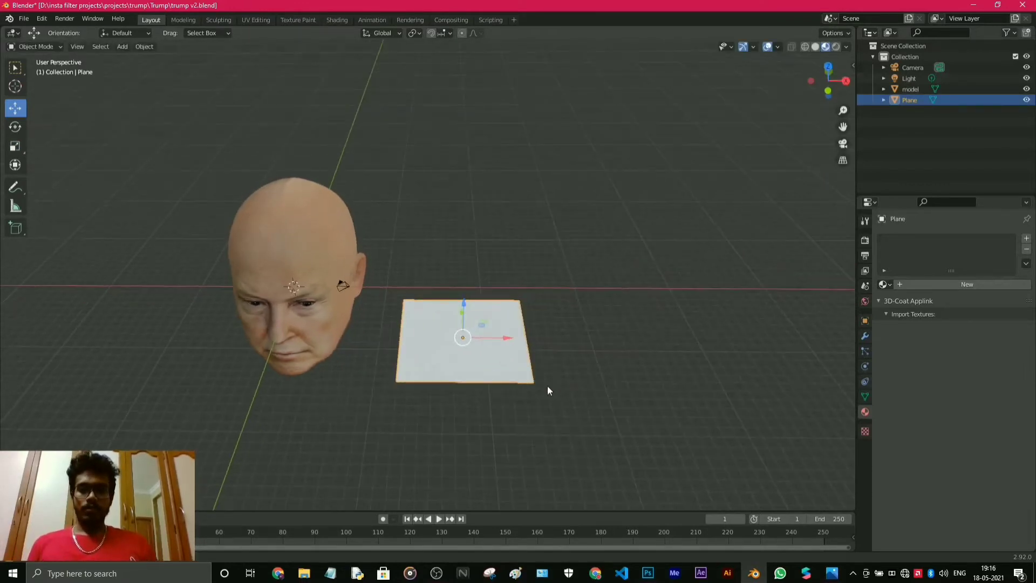
Raise the plane slightly along the Z axis beside the head.
{"action": "scroll", "coordinate": [549, 387], "scroll_direction": "down", "scroll_amount": 2}
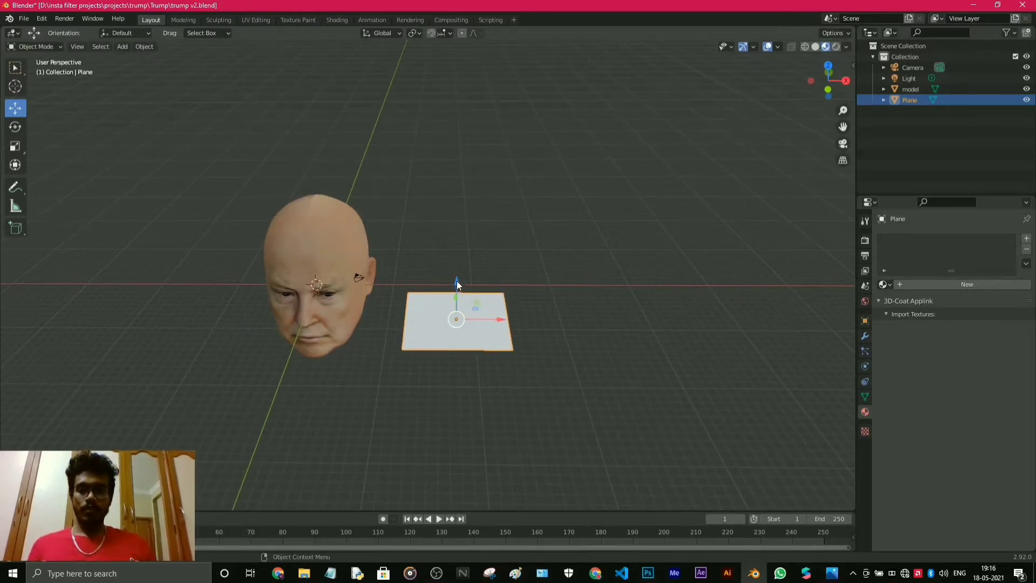
{"action": "left_click_drag", "start_coordinate": [456, 281], "coordinate": [457, 262]}
{"action": "scroll", "coordinate": [430, 306], "scroll_direction": "up", "scroll_amount": 3}
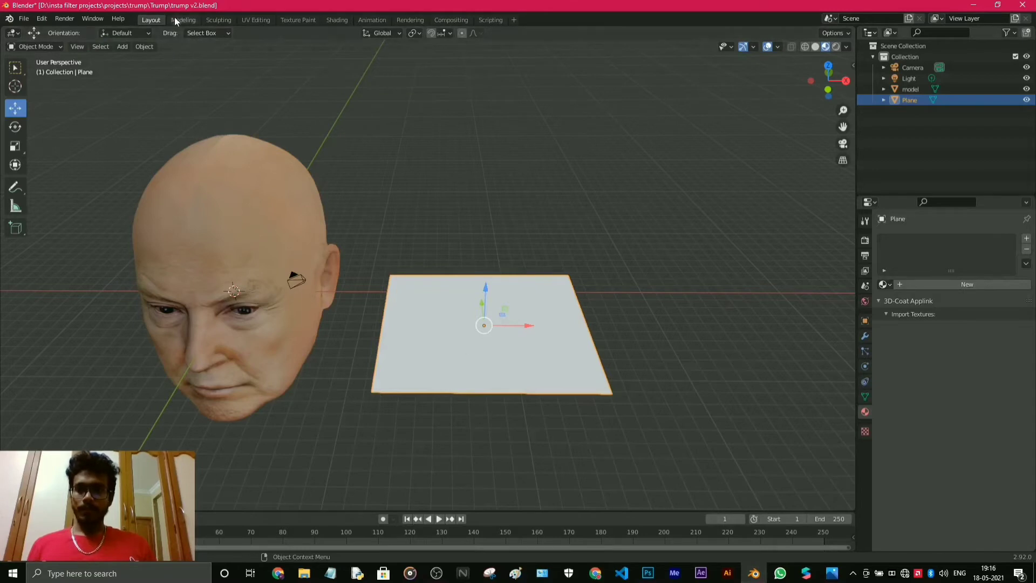
Enter Edit Mode on the plane and subdivide it three times into an 8 by 8 grid of faces.
{"action": "left_click", "coordinate": [54, 46]}
{"action": "left_click", "coordinate": [32, 72]}
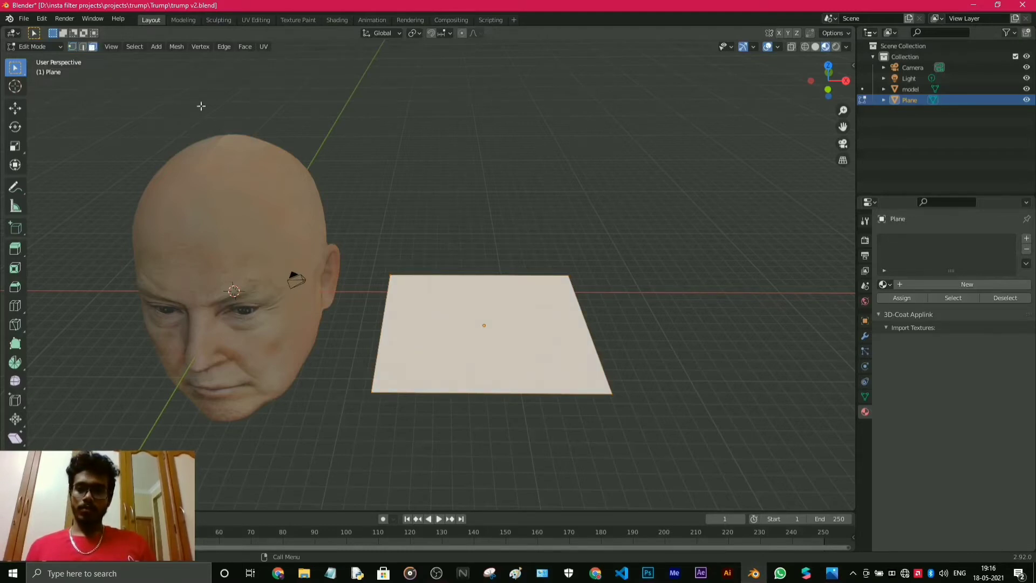
{"action": "left_click", "coordinate": [76, 47]}
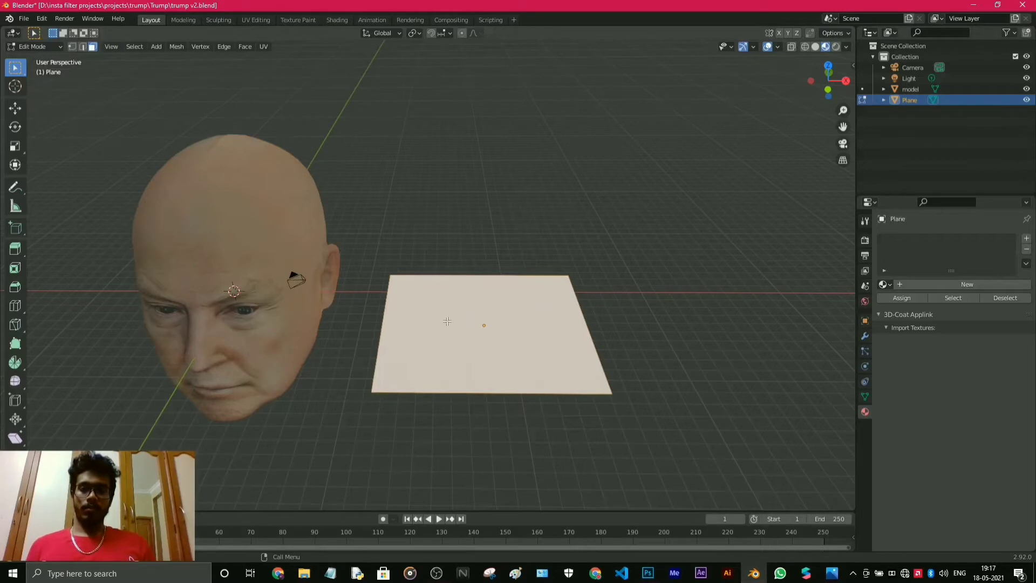
{"action": "middle_click_drag", "start_coordinate": [432, 320], "coordinate": [433, 329]}
{"action": "right_click", "coordinate": [460, 347]}
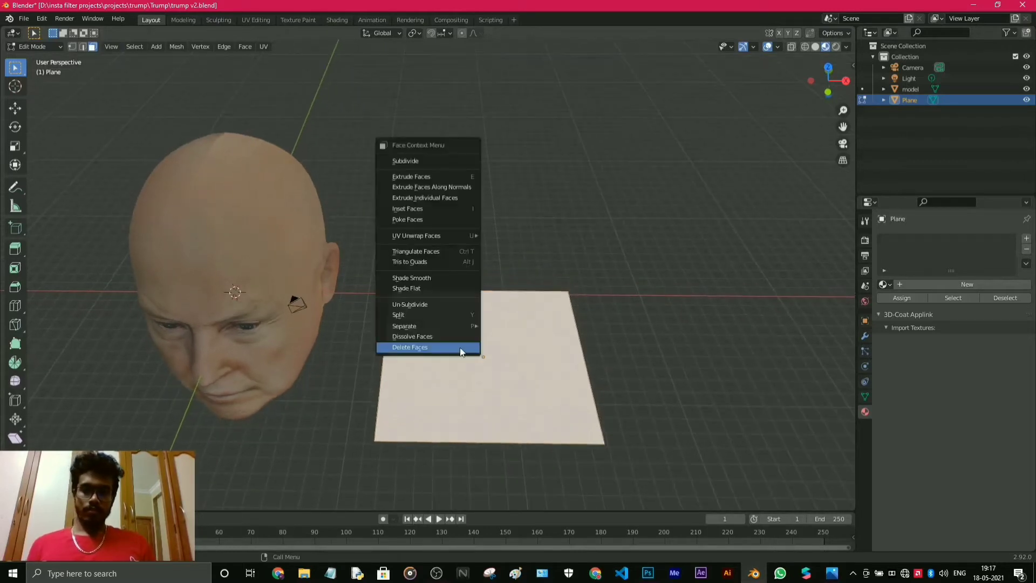
{"action": "left_click", "coordinate": [405, 161]}
{"action": "right_click", "coordinate": [490, 366]}
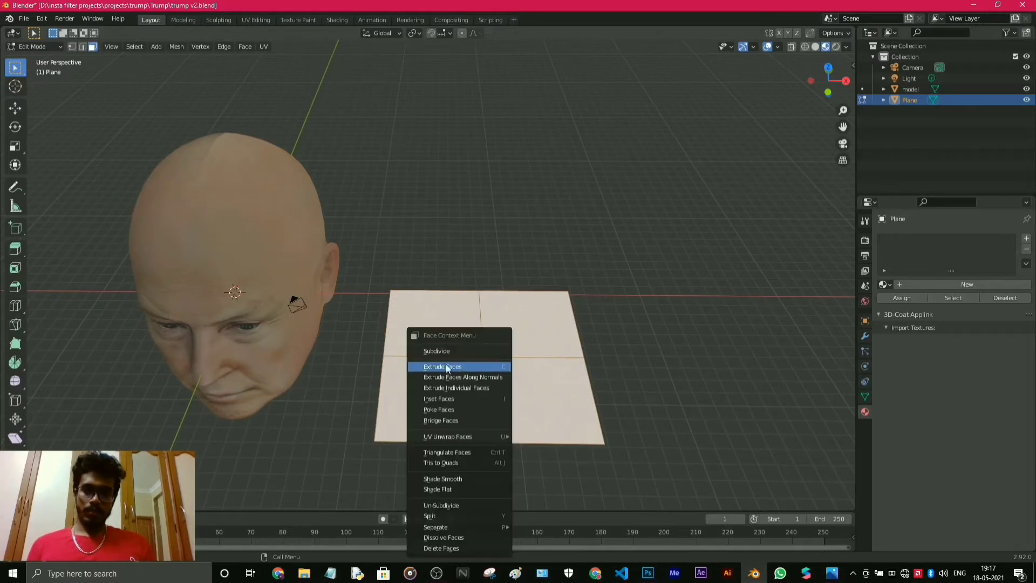
{"action": "left_click", "coordinate": [435, 351]}
{"action": "right_click", "coordinate": [437, 351]}
{"action": "left_click", "coordinate": [438, 351]}
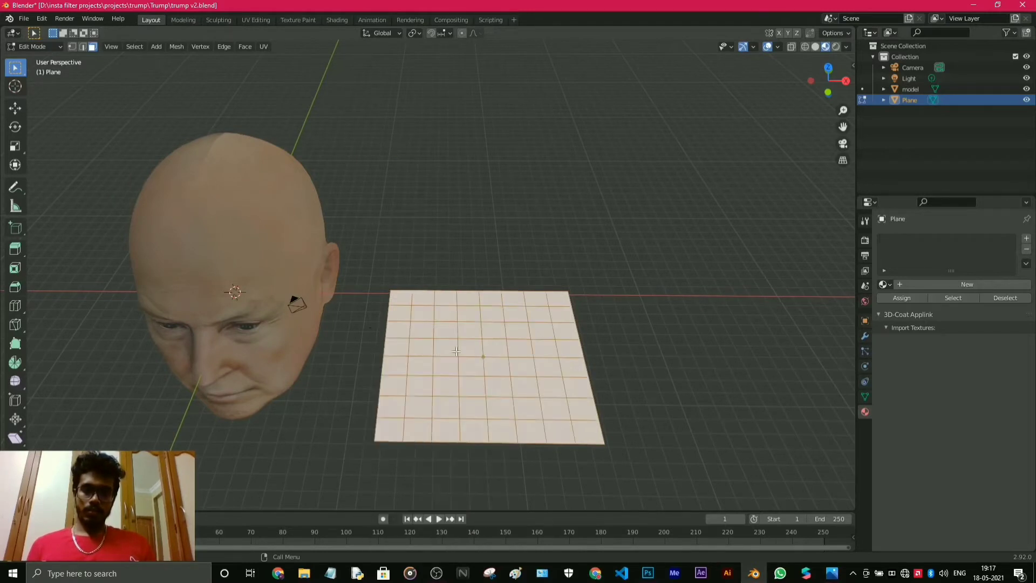
Delete the four rear rows of faces, keeping the front half of the subdivided plane.
{"action": "scroll", "coordinate": [641, 348], "scroll_direction": "down", "scroll_amount": 2}
{"action": "middle_click_drag", "start_coordinate": [641, 348], "coordinate": [641, 363]}
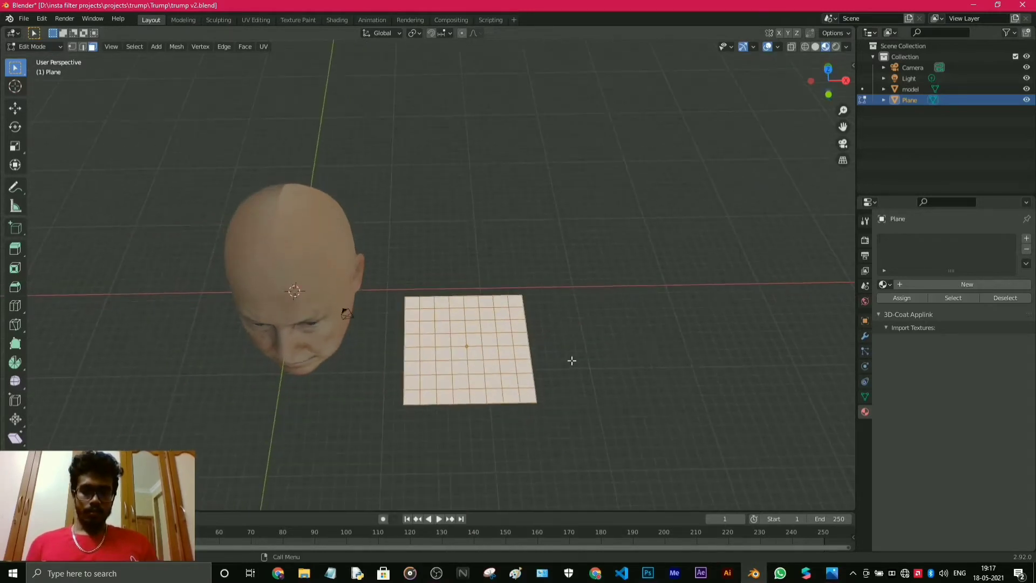
{"action": "scroll", "coordinate": [571, 360], "scroll_direction": "up", "scroll_amount": 2}
{"action": "left_click_drag", "start_coordinate": [842, 127], "coordinate": [810, 58]}
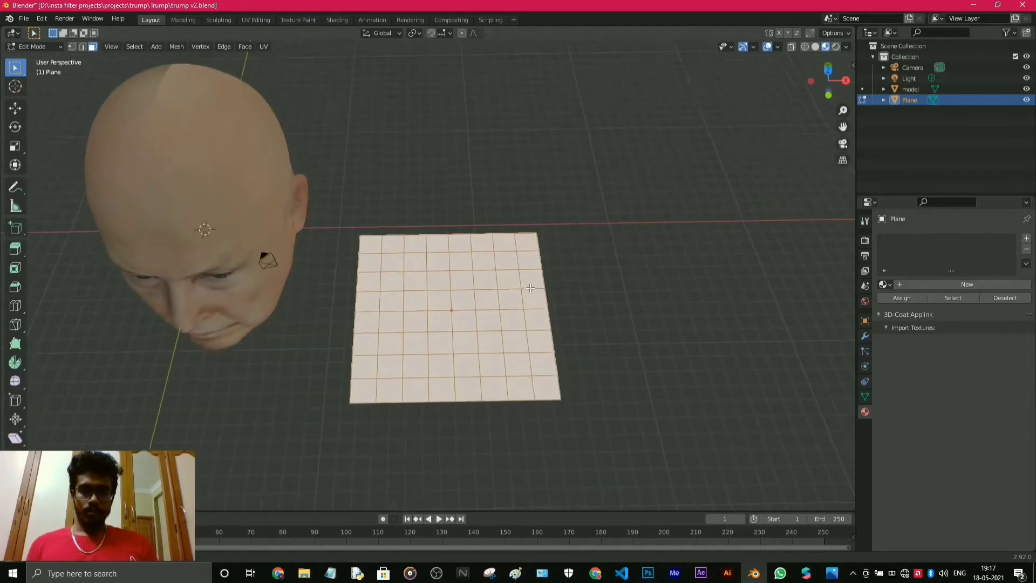
{"action": "left_click_drag", "start_coordinate": [346, 232], "coordinate": [581, 321]}
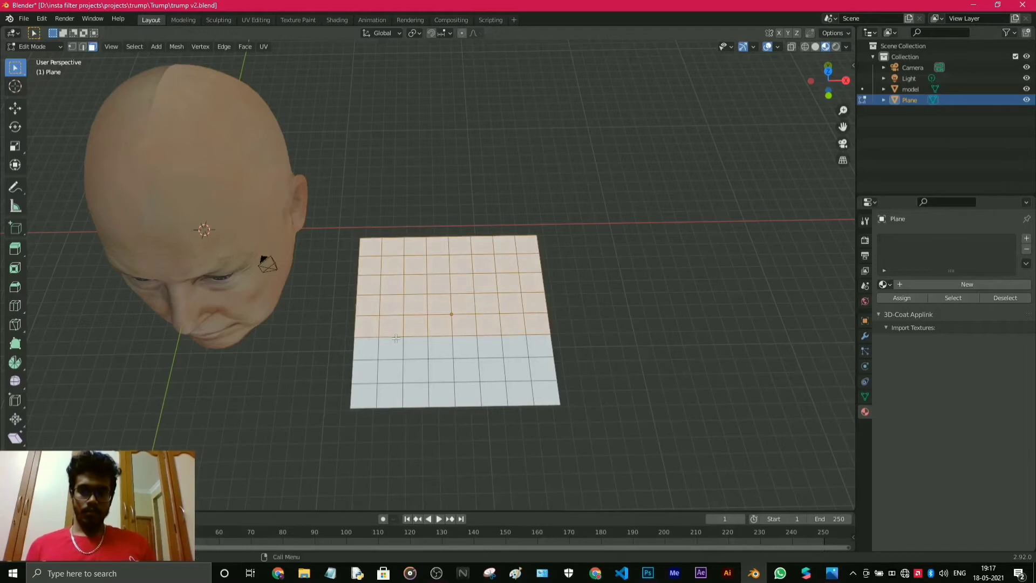
{"action": "left_click", "coordinate": [365, 328], "text": "alt"}
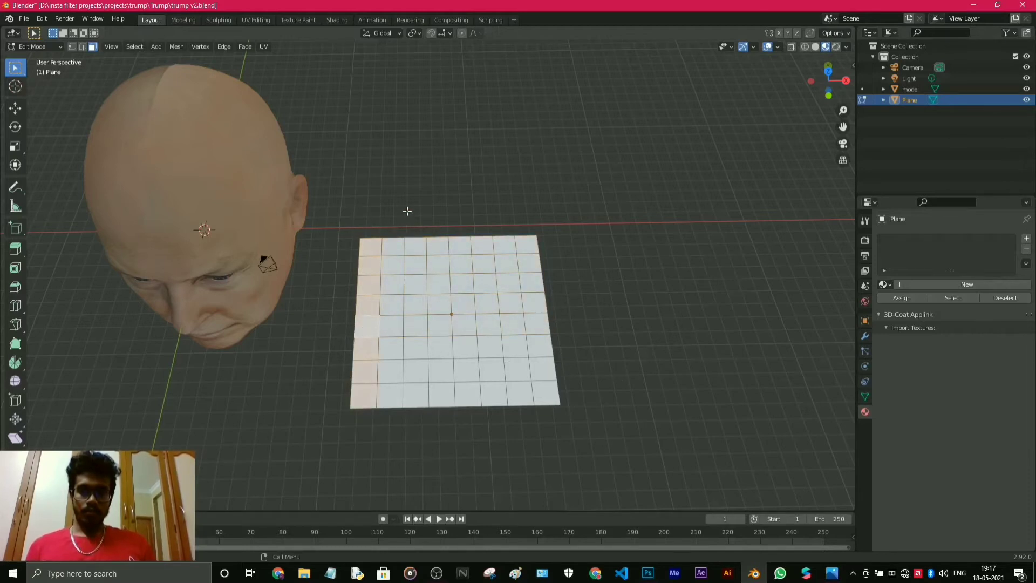
{"action": "left_click_drag", "start_coordinate": [356, 232], "coordinate": [591, 303]}
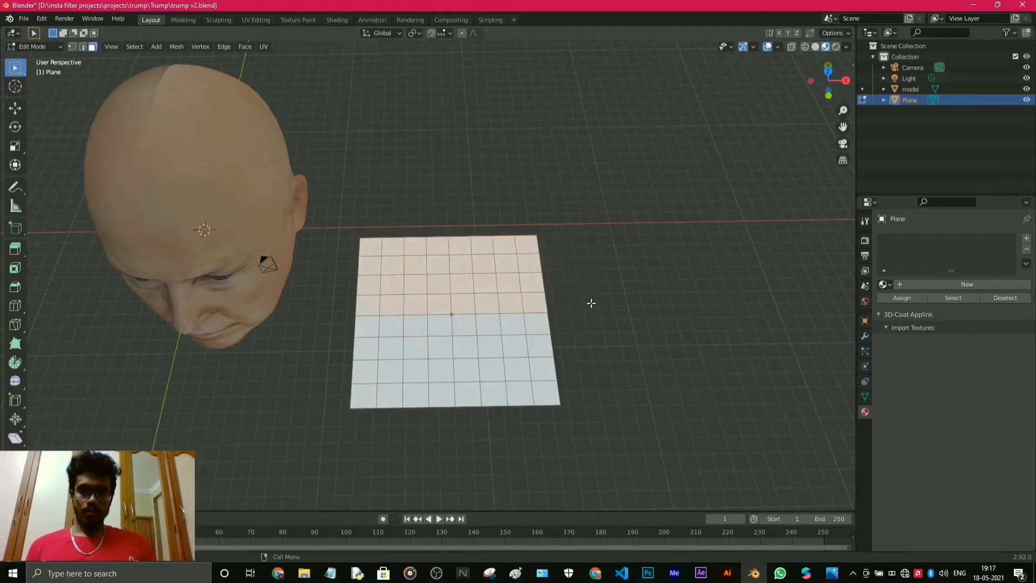
{"action": "right_click", "coordinate": [461, 298]}
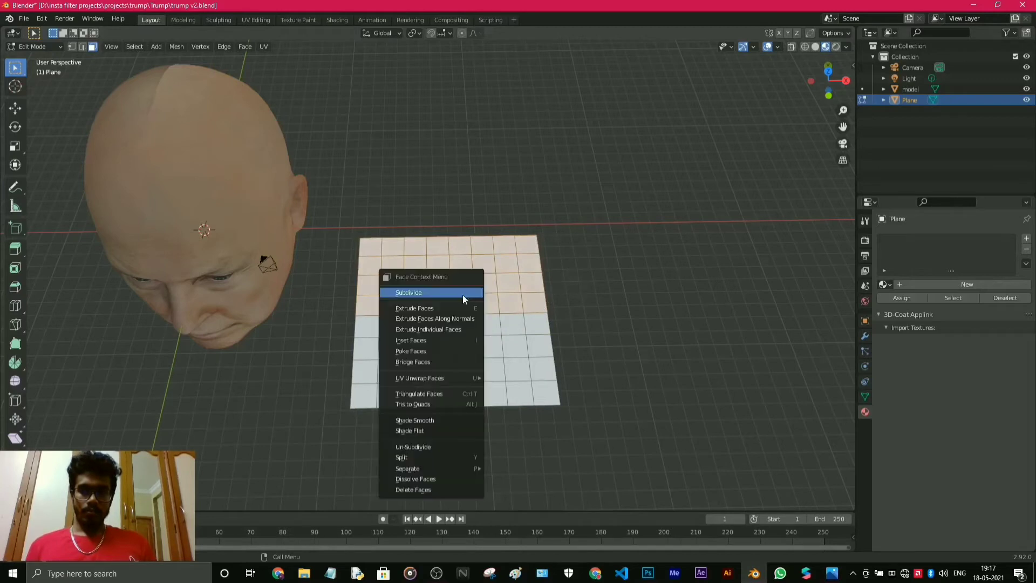
{"action": "left_click", "coordinate": [425, 493]}
Switch to the Sculpting workspace, frame the remaining half-plane beside the head, and save the file.
{"action": "middle_click_drag", "start_coordinate": [484, 469], "coordinate": [479, 312]}
{"action": "middle_click_drag", "start_coordinate": [627, 348], "coordinate": [606, 360]}
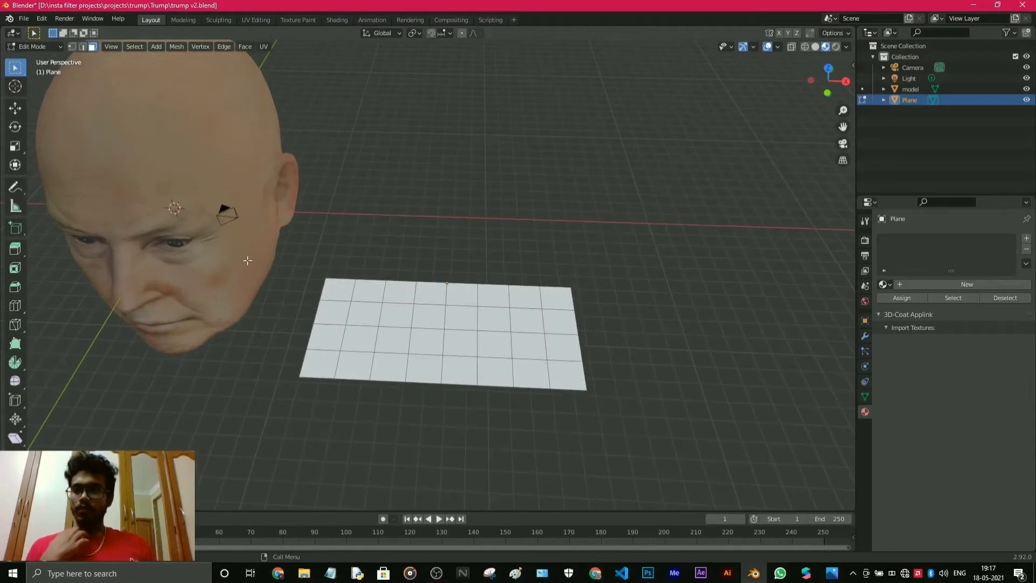
{"action": "middle_click_drag", "start_coordinate": [483, 336], "coordinate": [601, 308]}
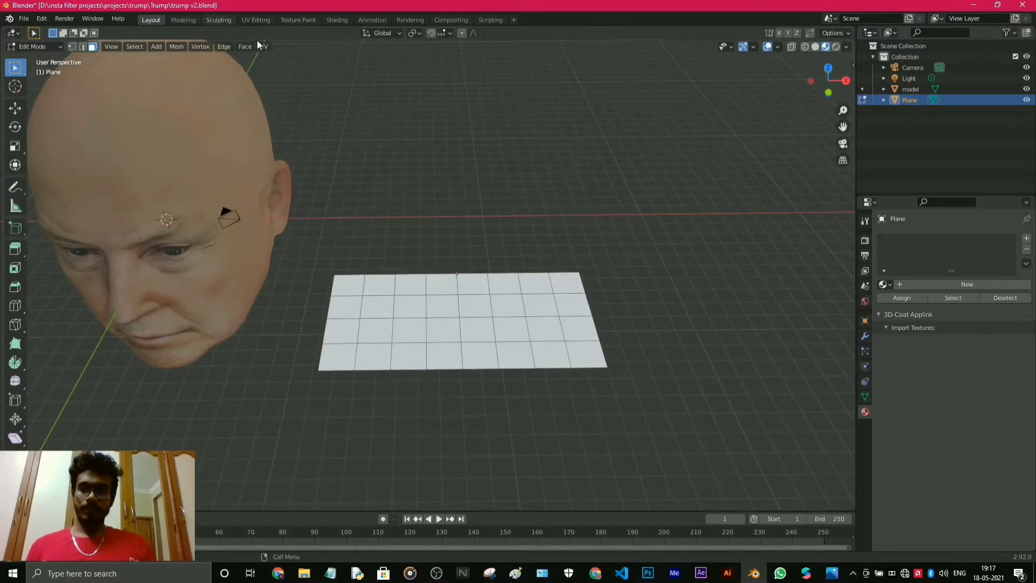
{"action": "left_click", "coordinate": [218, 20]}
{"action": "scroll", "coordinate": [402, 248], "scroll_direction": "down", "scroll_amount": 6}
{"action": "scroll", "coordinate": [485, 281], "scroll_direction": "up", "scroll_amount": 3}
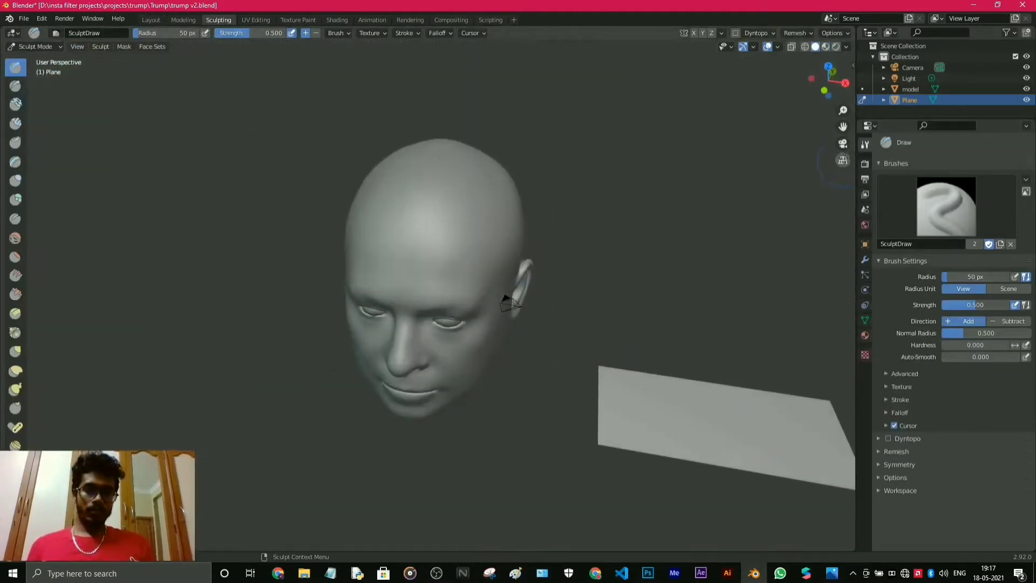
{"action": "left_click_drag", "start_coordinate": [843, 128], "coordinate": [574, 56]}
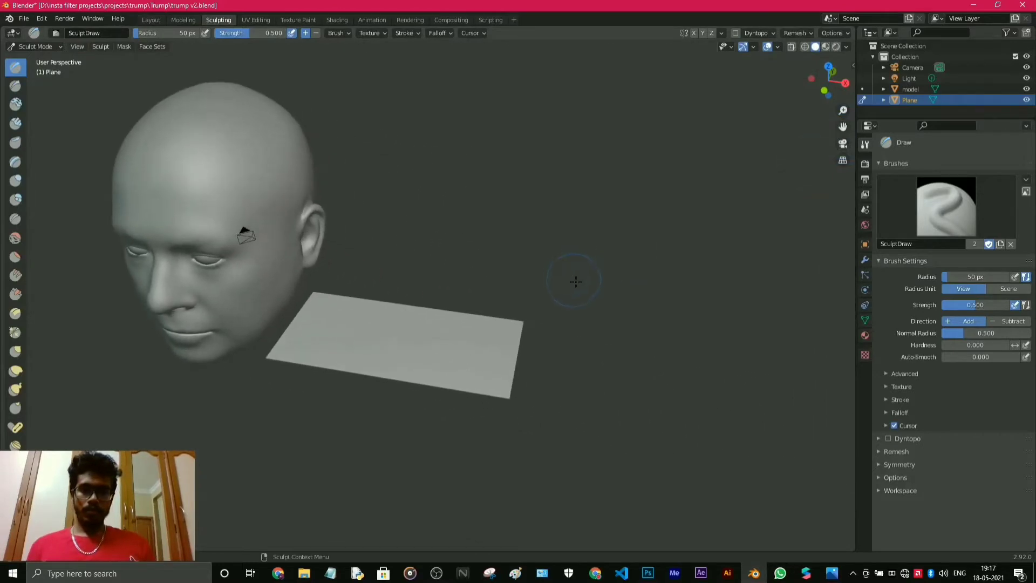
{"action": "middle_click_drag", "start_coordinate": [573, 280], "coordinate": [597, 286]}
{"action": "key", "text": "ctrl+s"}
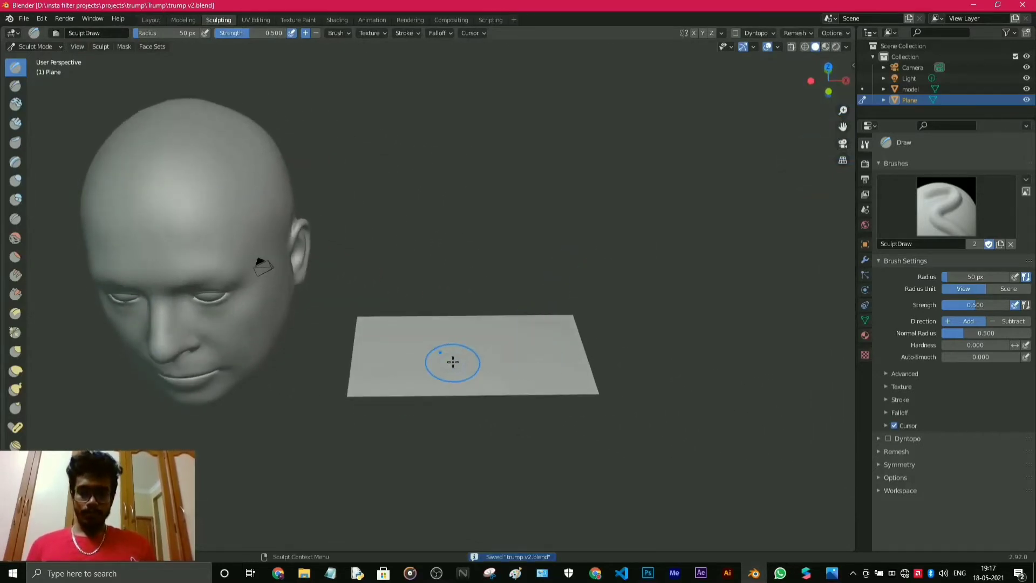
Raise the middle and rear edge of the half-plane with Draw brush strokes at radius 50 px and strength 0.500.
{"action": "mouse_move", "coordinate": [405, 358]}
{"action": "left_mouse_down"}
{"action": "mouse_move", "coordinate": [411, 347]}
{"action": "mouse_move", "coordinate": [379, 386]}
{"action": "mouse_move", "coordinate": [423, 381]}
{"action": "left_mouse_up"}
{"action": "middle_click_drag", "start_coordinate": [532, 384], "coordinate": [485, 298]}
{"action": "left_click_drag", "start_coordinate": [486, 298], "coordinate": [506, 300]}
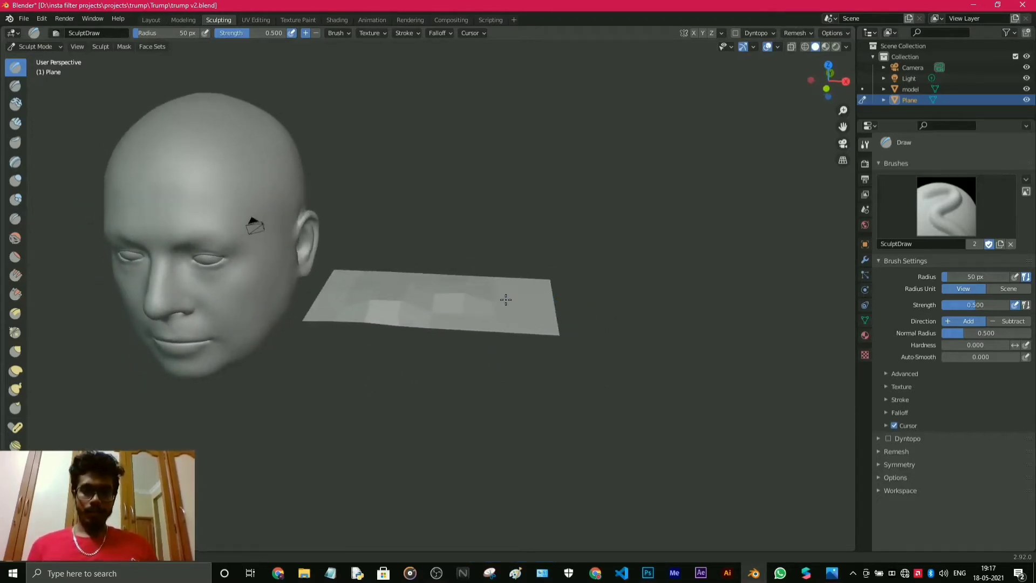
{"action": "left_click_drag", "start_coordinate": [432, 312], "coordinate": [441, 291]}
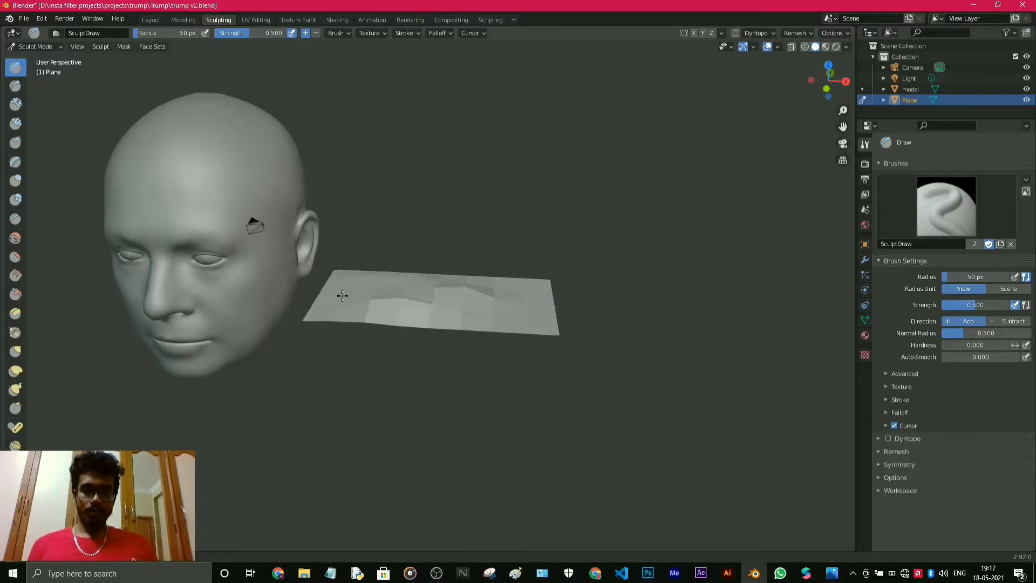
{"action": "left_click_drag", "start_coordinate": [329, 308], "coordinate": [361, 279]}
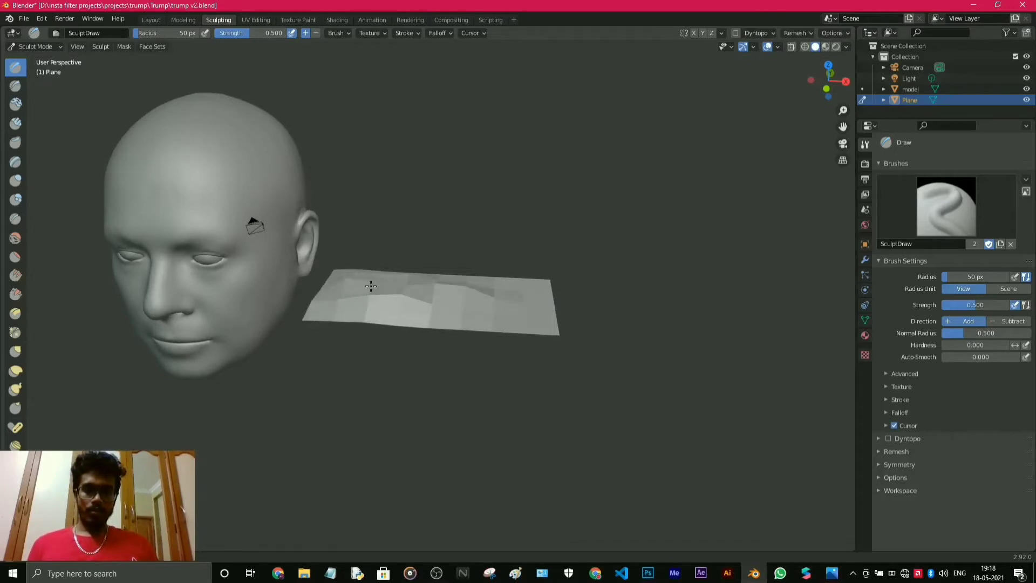
{"action": "left_click_drag", "start_coordinate": [503, 285], "coordinate": [395, 271]}
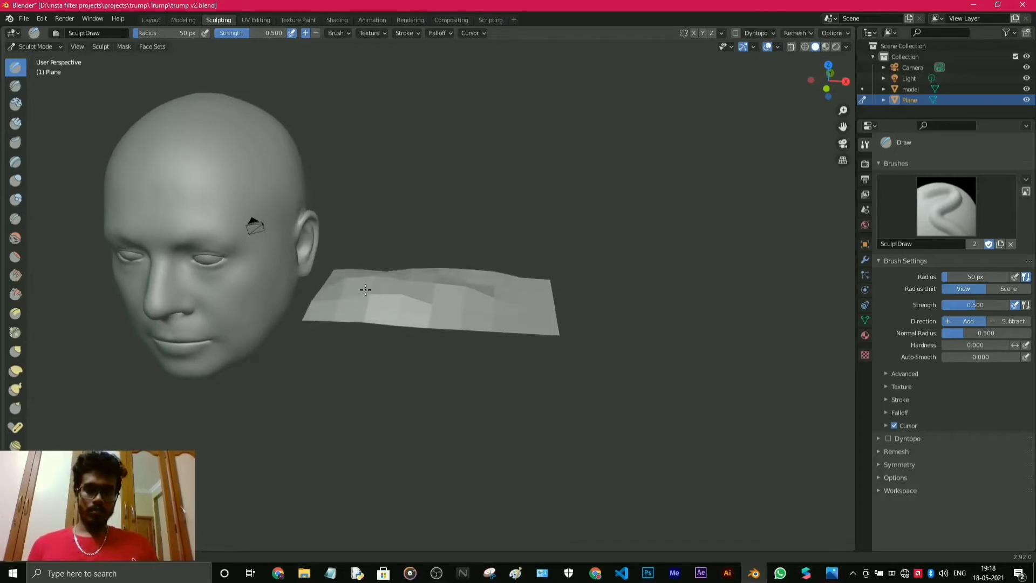
Build up the half-plane's central ridge with further additive Draw strokes, working from one short end to the other.
{"action": "middle_click_drag", "start_coordinate": [378, 281], "coordinate": [388, 269]}
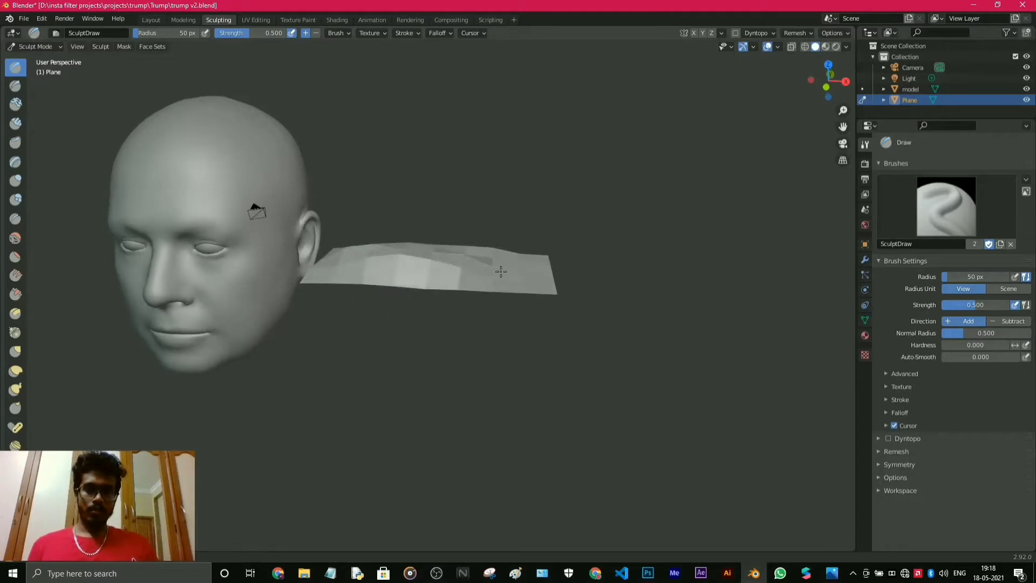
{"action": "left_click_drag", "start_coordinate": [347, 261], "coordinate": [405, 263]}
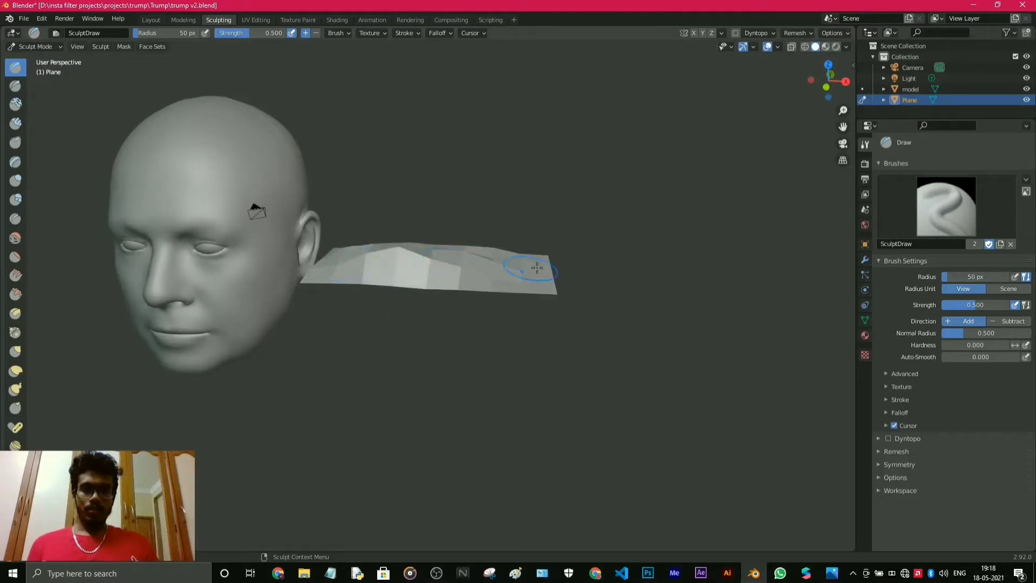
{"action": "left_click_drag", "start_coordinate": [531, 266], "coordinate": [418, 247]}
{"action": "middle_click_drag", "start_coordinate": [418, 246], "coordinate": [464, 305]}
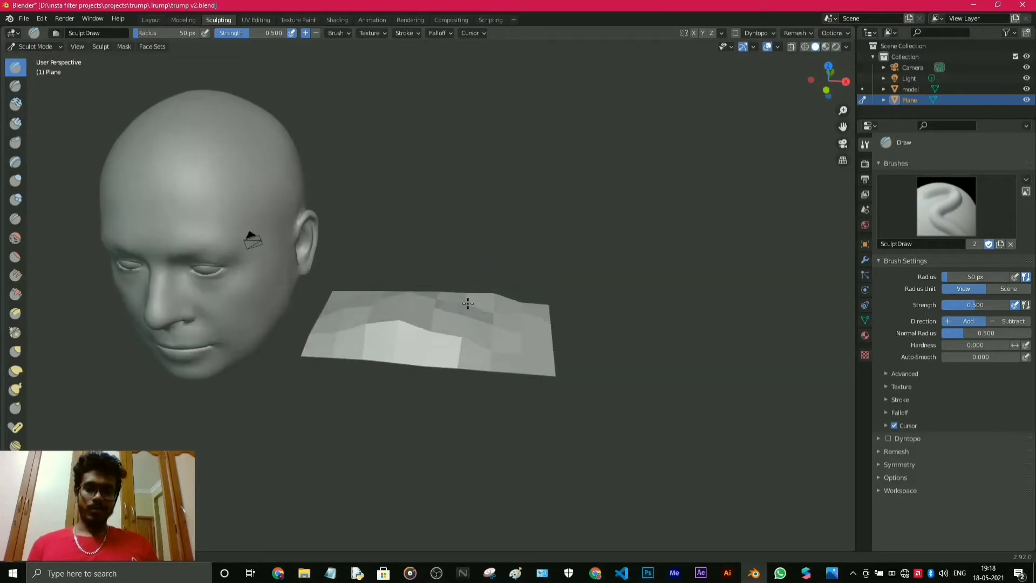
{"action": "mouse_move", "coordinate": [421, 319]}
{"action": "left_mouse_down"}
{"action": "mouse_move", "coordinate": [478, 326]}
{"action": "mouse_move", "coordinate": [423, 317]}
{"action": "mouse_move", "coordinate": [438, 323]}
{"action": "left_mouse_up"}
{"action": "middle_click_drag", "start_coordinate": [523, 358], "coordinate": [480, 329]}
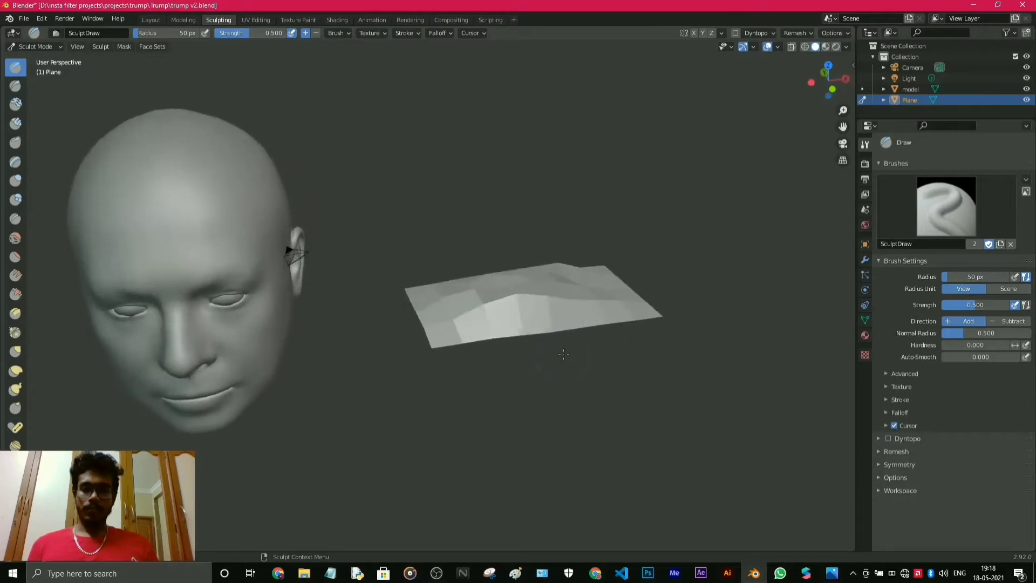
{"action": "middle_click_drag", "start_coordinate": [572, 321], "coordinate": [508, 313]}
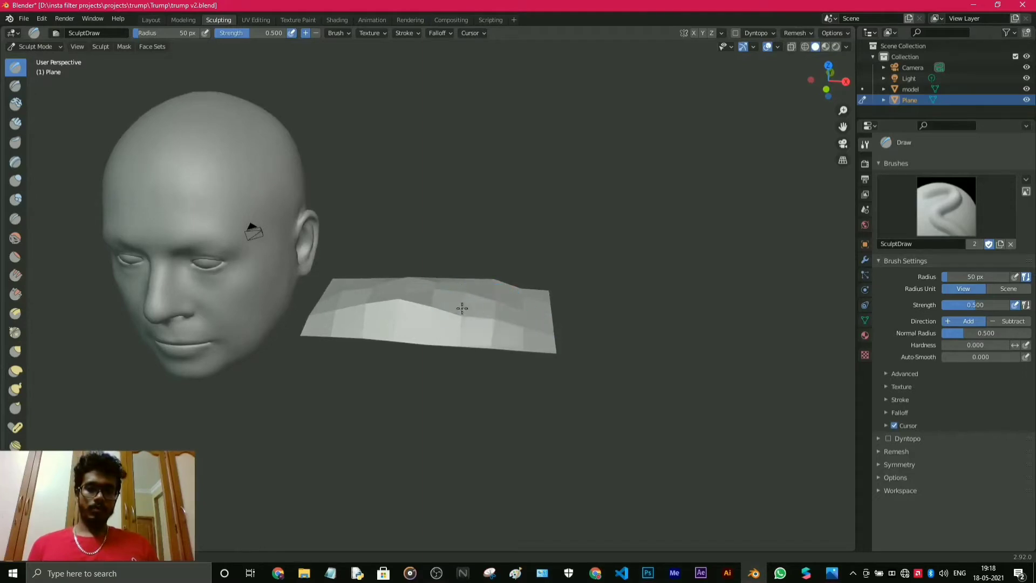
Sculpt the short ends and front slope of the half-plane upward into a more rounded mound, checking it from several angles.
{"action": "scroll", "coordinate": [464, 316], "scroll_direction": "up", "scroll_amount": 3}
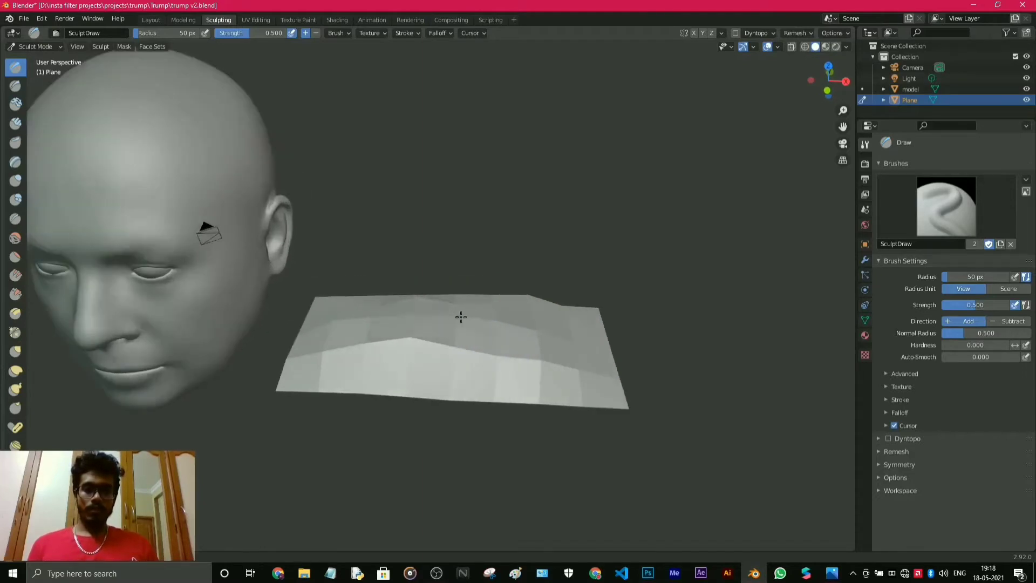
{"action": "mouse_move", "coordinate": [461, 317]}
{"action": "middle_mouse_down"}
{"action": "mouse_move", "coordinate": [527, 332]}
{"action": "mouse_move", "coordinate": [527, 363]}
{"action": "middle_mouse_up"}
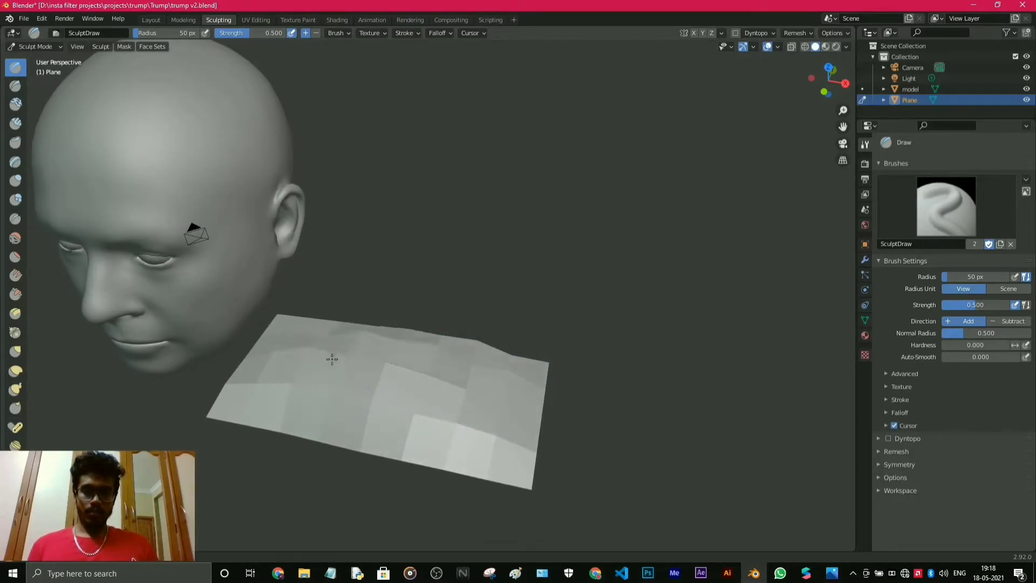
{"action": "middle_click_drag", "start_coordinate": [439, 411], "coordinate": [502, 366]}
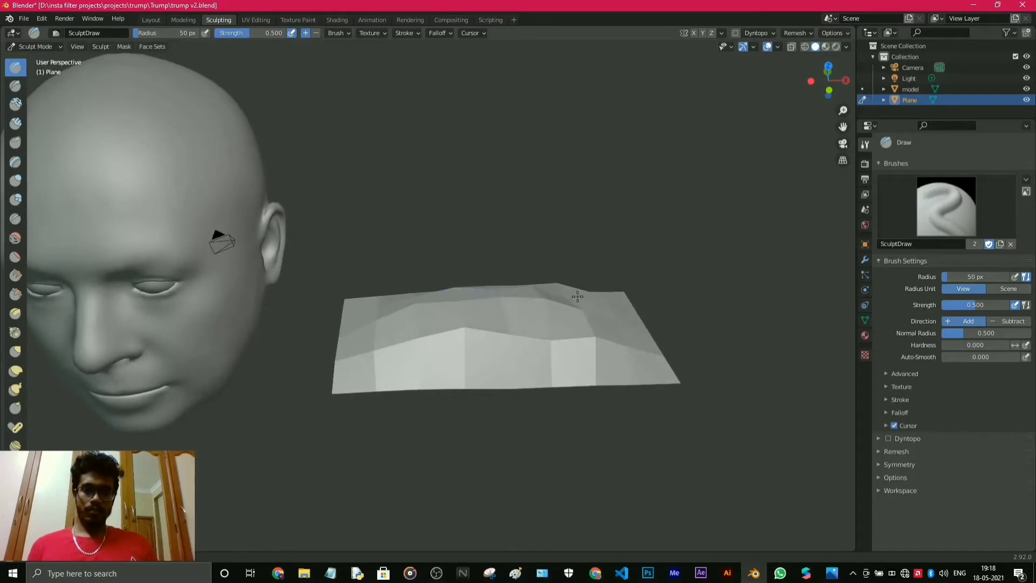
{"action": "mouse_move", "coordinate": [453, 361]}
{"action": "middle_mouse_down"}
{"action": "mouse_move", "coordinate": [464, 389]}
{"action": "mouse_move", "coordinate": [451, 435]}
{"action": "middle_mouse_up"}
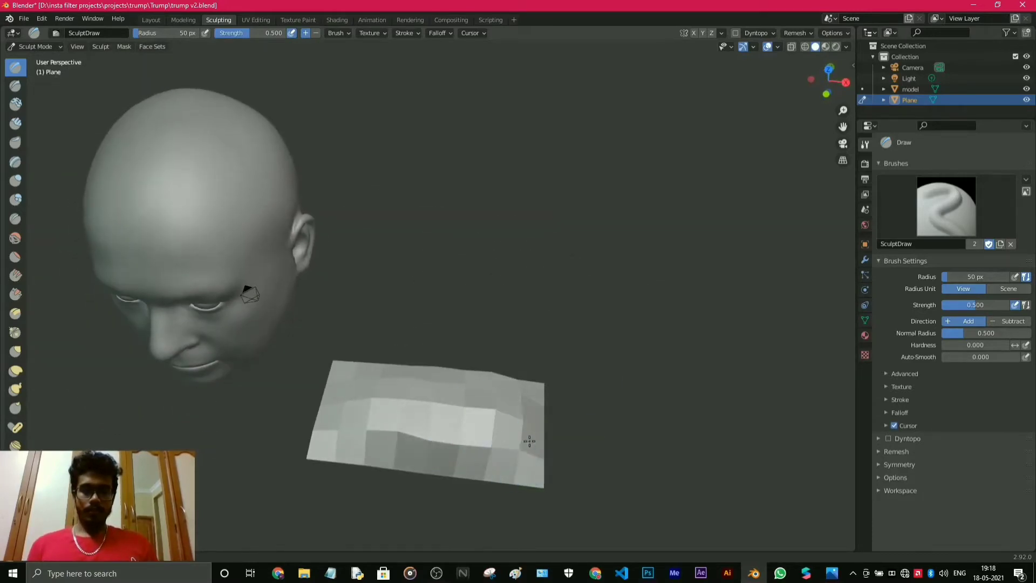
{"action": "middle_click_drag", "start_coordinate": [527, 439], "coordinate": [569, 336]}
Try the Draw brush in Subtract direction, return it to Add, and round the mound into an even dome.
{"action": "left_click", "coordinate": [1007, 321]}
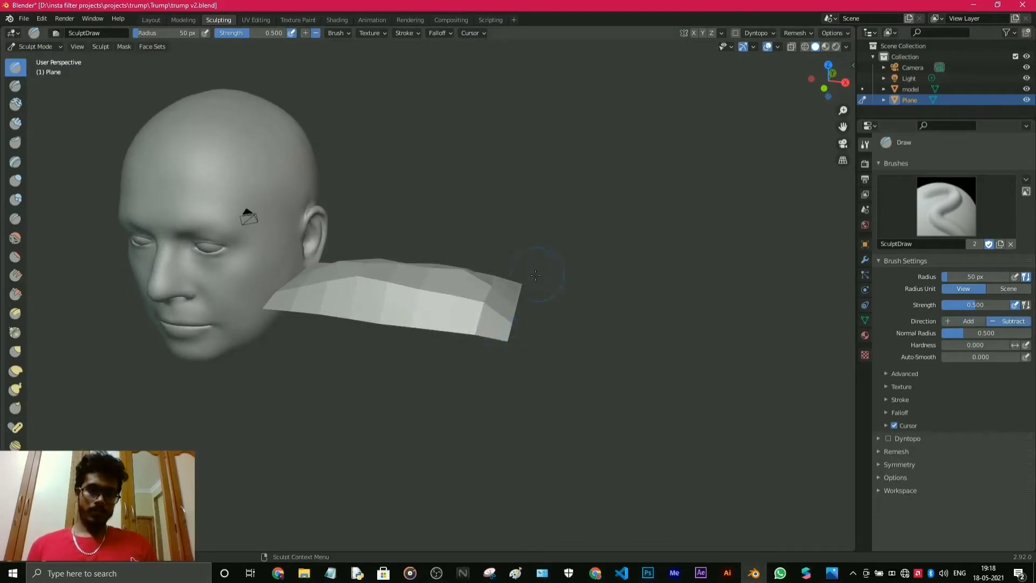
{"action": "mouse_move", "coordinate": [541, 278]}
{"action": "middle_mouse_down"}
{"action": "mouse_move", "coordinate": [416, 313]}
{"action": "mouse_move", "coordinate": [572, 359]}
{"action": "middle_mouse_up"}
{"action": "left_click", "coordinate": [966, 321]}
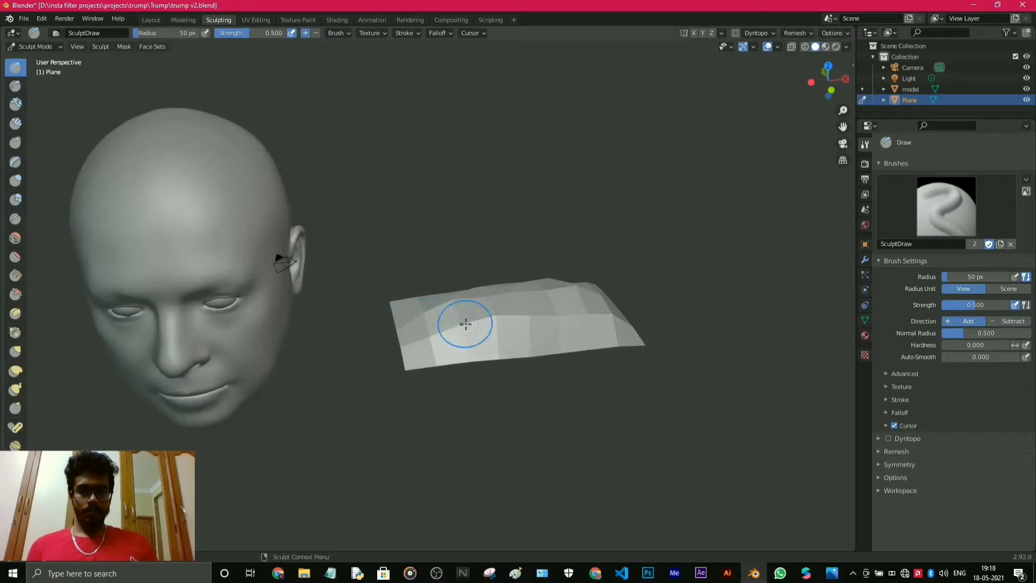
{"action": "middle_click_drag", "start_coordinate": [463, 323], "coordinate": [558, 322]}
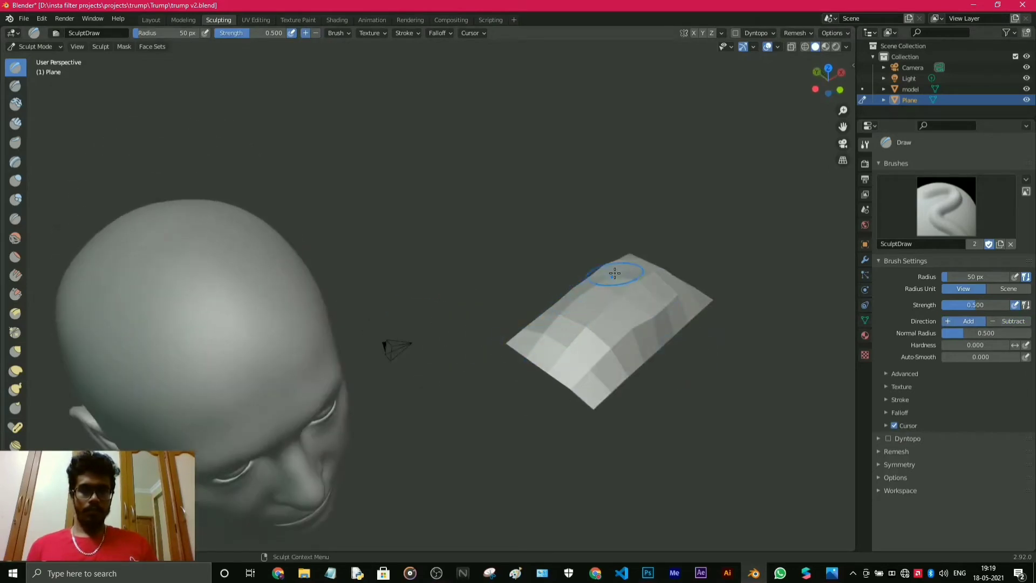
{"action": "mouse_move", "coordinate": [612, 274]}
{"action": "middle_mouse_down"}
{"action": "mouse_move", "coordinate": [729, 361]}
{"action": "mouse_move", "coordinate": [485, 292]}
{"action": "mouse_move", "coordinate": [547, 332]}
{"action": "mouse_move", "coordinate": [313, 390]}
{"action": "mouse_move", "coordinate": [459, 232]}
{"action": "middle_mouse_up"}
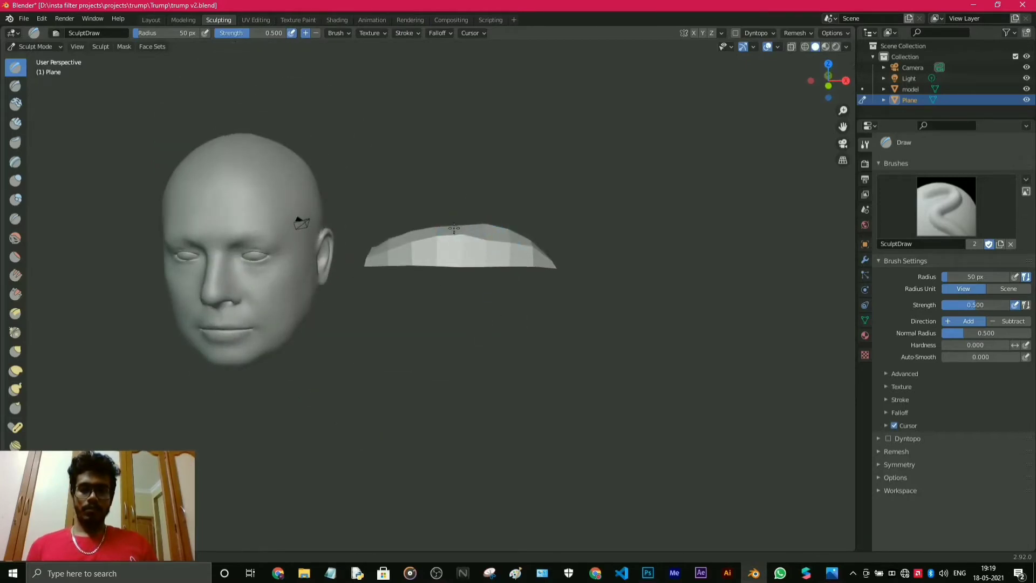
Switch the Draw brush direction to Subtract for the domed plane, and return to the Layout workspace.
{"action": "middle_click_drag", "start_coordinate": [548, 269], "coordinate": [542, 323]}
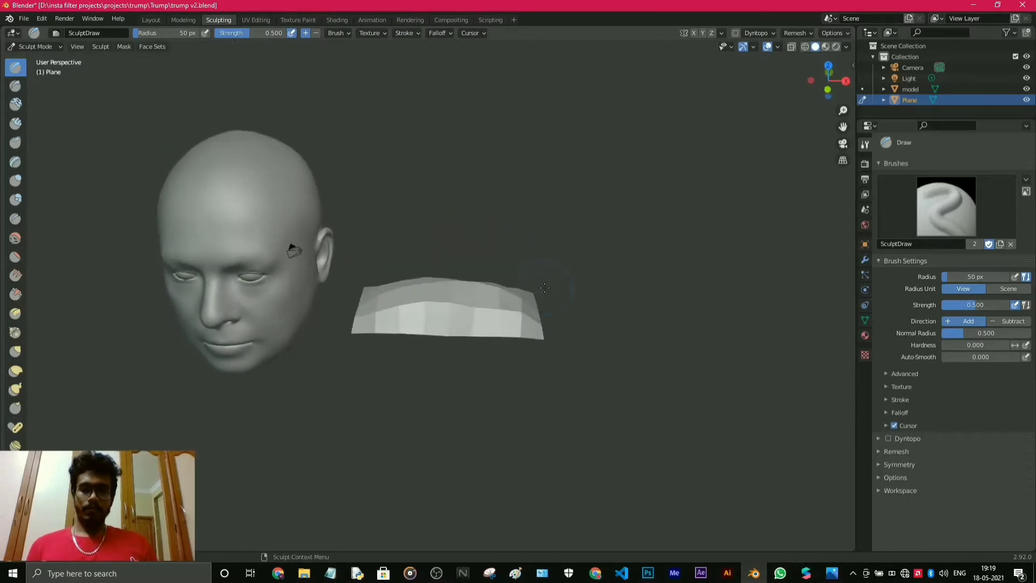
{"action": "left_click", "coordinate": [1012, 322]}
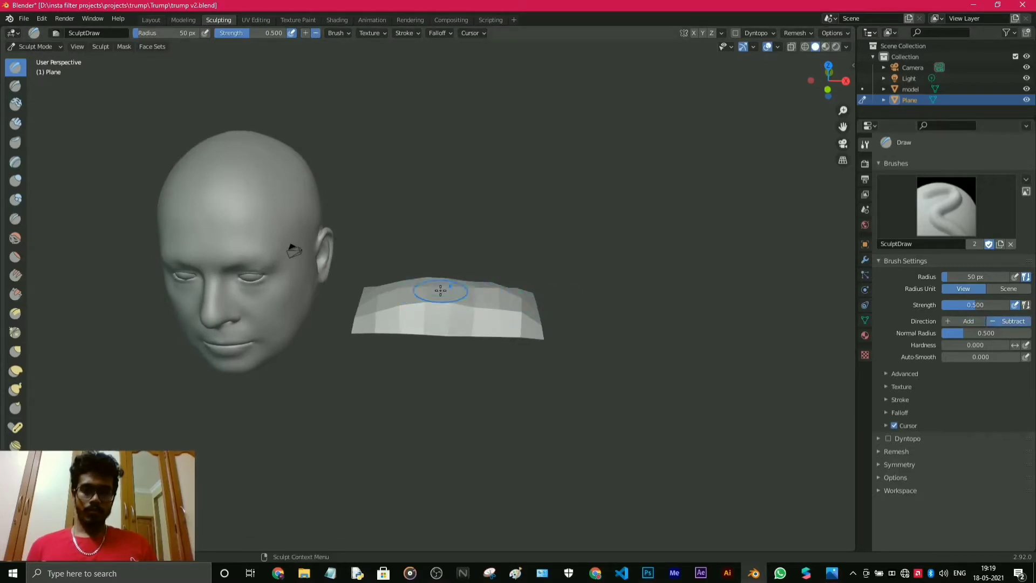
{"action": "middle_click_drag", "start_coordinate": [502, 294], "coordinate": [465, 259]}
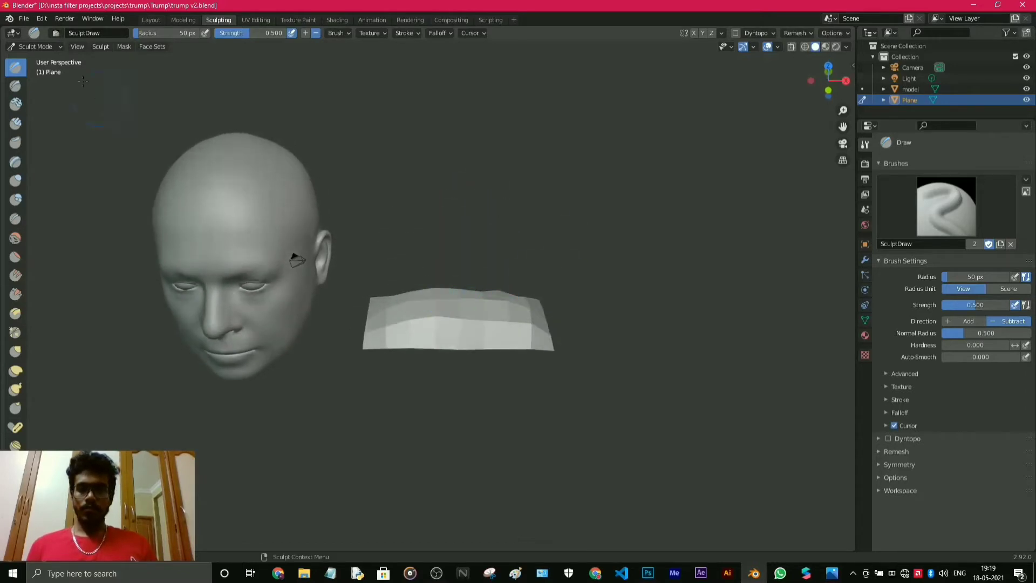
{"action": "left_click", "coordinate": [143, 20]}
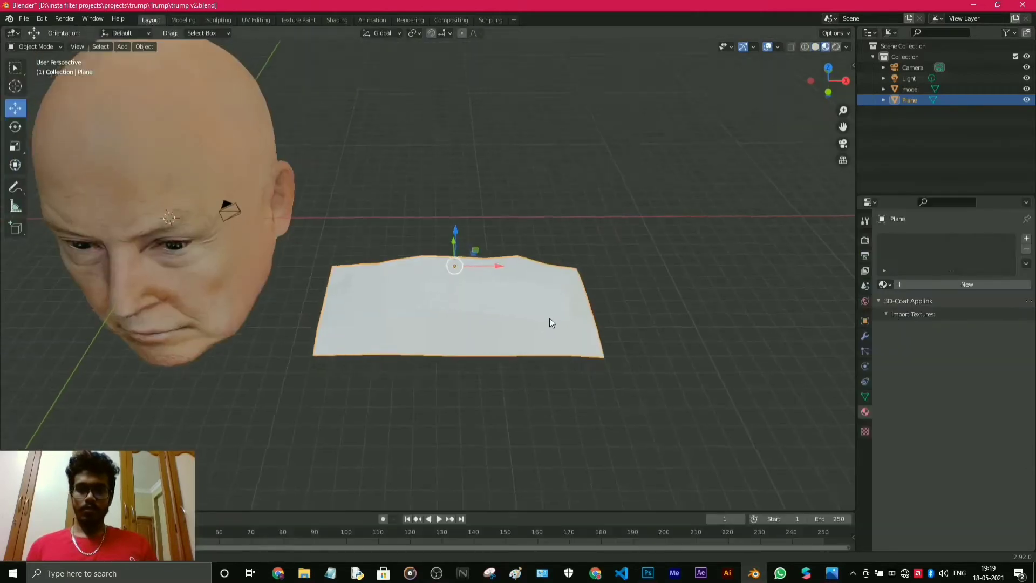
Inspect the sculpted plane beside the head from several angles and display the viewport in solid shading.
{"action": "middle_click_drag", "start_coordinate": [551, 321], "coordinate": [629, 314]}
{"action": "left_click", "coordinate": [427, 244]}
{"action": "right_click", "coordinate": [428, 237]}
{"action": "key", "text": "Escape"}
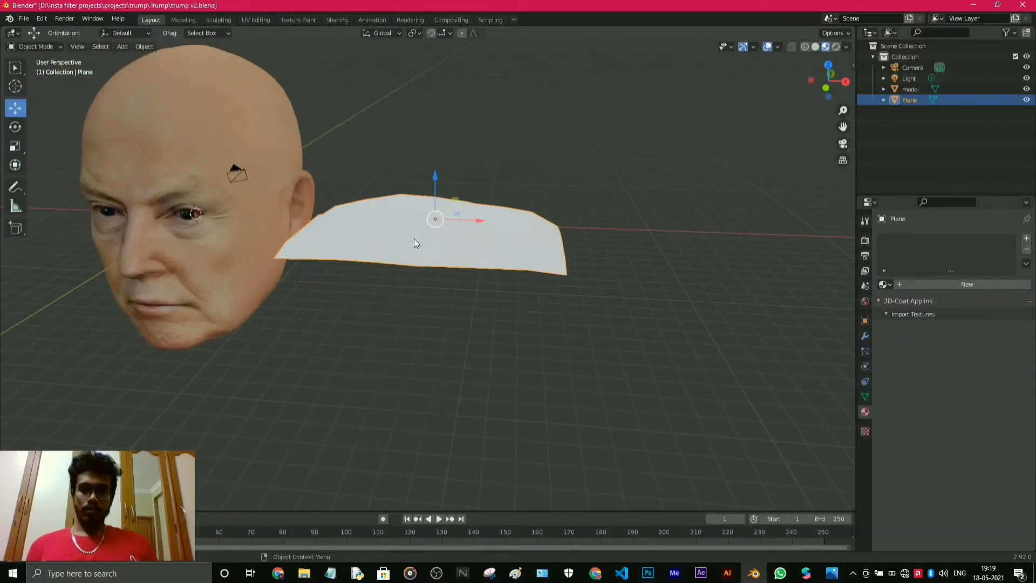
{"action": "middle_click_drag", "start_coordinate": [413, 239], "coordinate": [783, 99]}
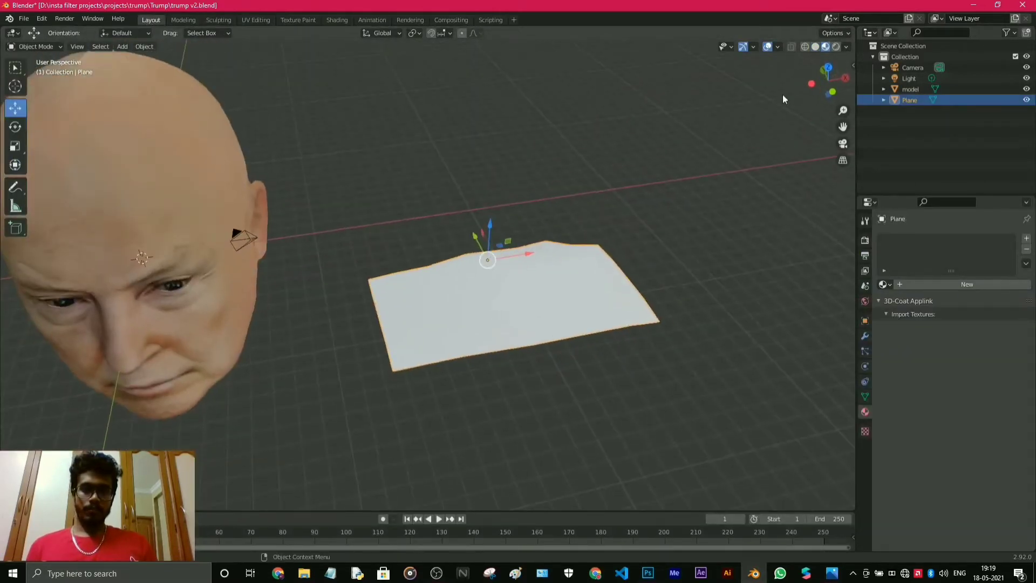
{"action": "left_click", "coordinate": [815, 47]}
{"action": "mouse_move", "coordinate": [559, 361]}
{"action": "middle_mouse_down"}
{"action": "mouse_move", "coordinate": [537, 382]}
{"action": "mouse_move", "coordinate": [519, 359]}
{"action": "mouse_move", "coordinate": [599, 371]}
{"action": "mouse_move", "coordinate": [558, 402]}
{"action": "mouse_move", "coordinate": [541, 359]}
{"action": "middle_mouse_up"}
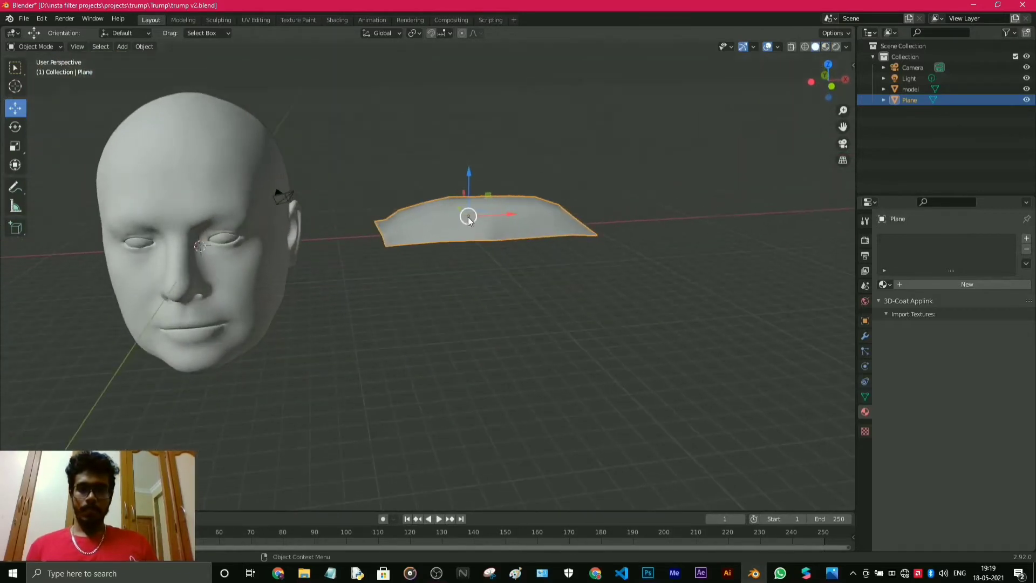
Move the sculpted plane upward and closer to the head's ear.
{"action": "key", "text": "g"}
{"action": "left_click_drag", "start_coordinate": [401, 170], "coordinate": [427, 192]}
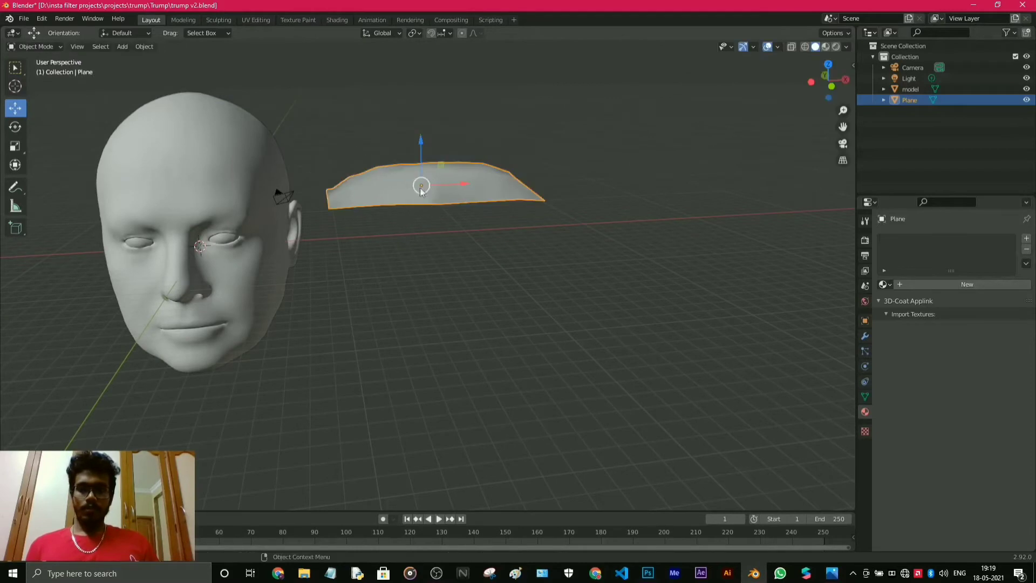
{"action": "scroll", "coordinate": [468, 187], "scroll_direction": "up", "scroll_amount": 3}
{"action": "middle_click_drag", "start_coordinate": [471, 186], "coordinate": [493, 208]}
{"action": "scroll", "coordinate": [493, 208], "scroll_direction": "down", "scroll_amount": 1}
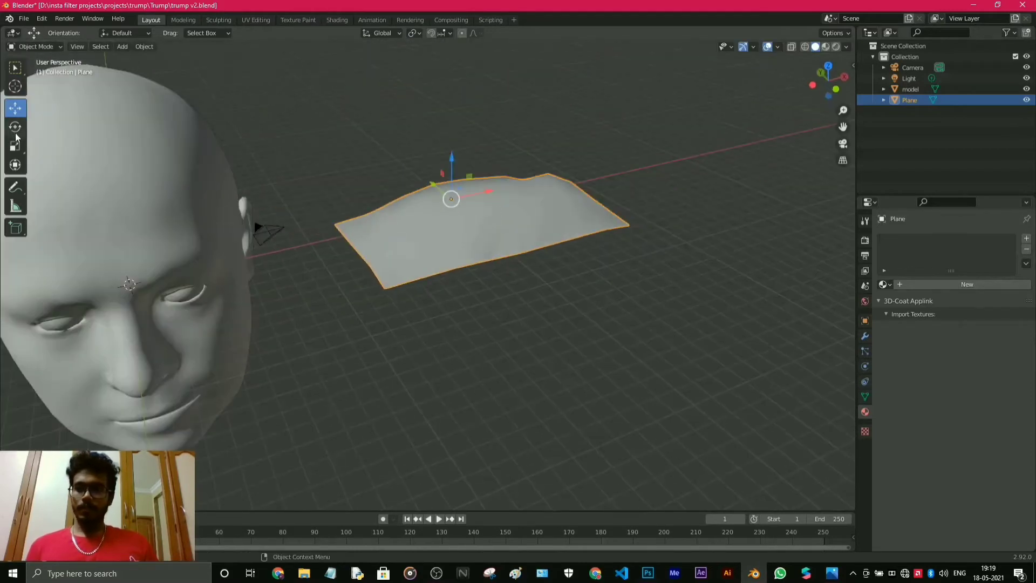
Scale the sculpted plane down uniformly to well under half its size.
{"action": "left_click", "coordinate": [15, 146]}
{"action": "mouse_move", "coordinate": [460, 230]}
{"action": "left_mouse_down"}
{"action": "mouse_move", "coordinate": [472, 277]}
{"action": "mouse_move", "coordinate": [451, 213]}
{"action": "left_mouse_up"}
{"action": "middle_click_drag", "start_coordinate": [552, 264], "coordinate": [536, 266]}
{"action": "key", "text": "ctrl+s"}
{"action": "left_click", "coordinate": [426, 193]}
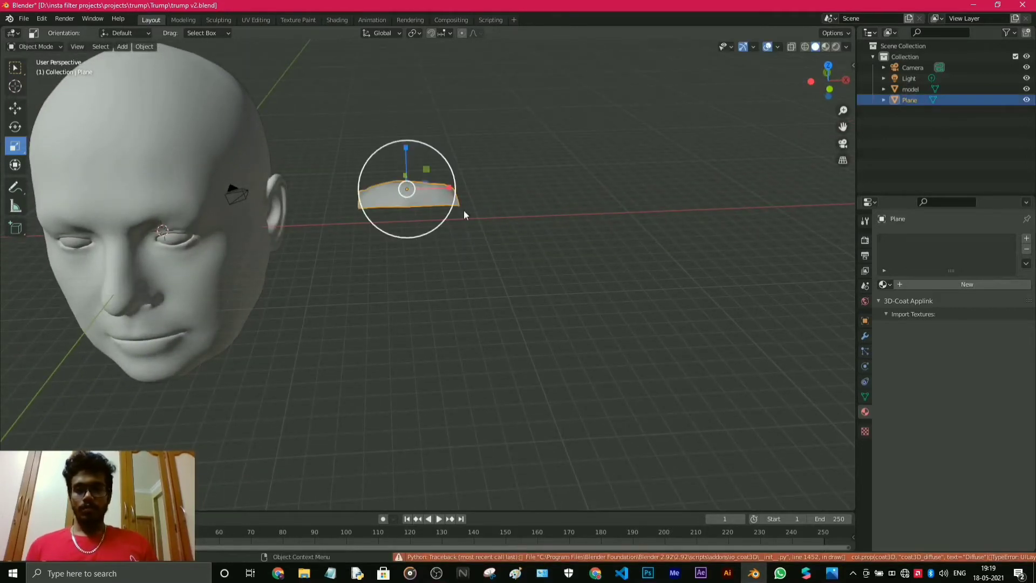
Move the shrunken plane away from the head and down toward the viewer, adjusting it along the Y axis, and deselect it.
{"action": "left_click", "coordinate": [15, 108]}
{"action": "left_click_drag", "start_coordinate": [406, 193], "coordinate": [491, 235]}
{"action": "key", "text": "g"}
{"action": "key", "text": "y"}
{"action": "left_click", "coordinate": [529, 288]}
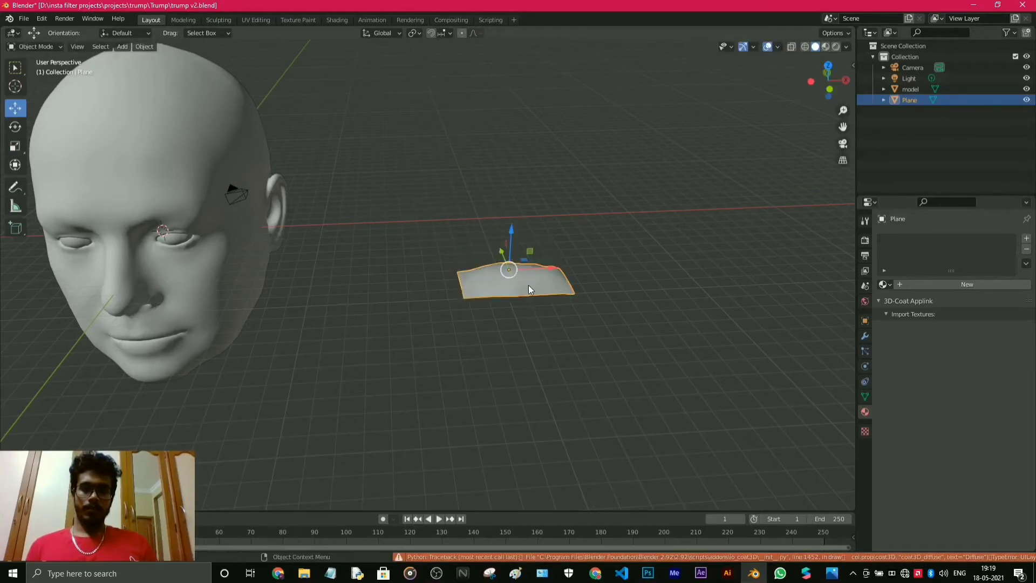
{"action": "left_click", "coordinate": [632, 360]}
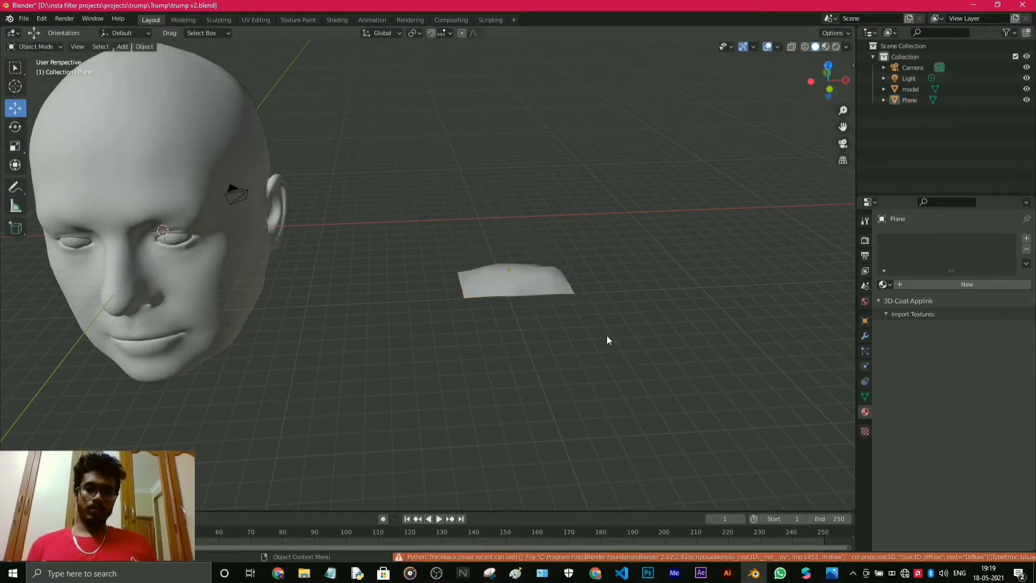
Add a new material to the plane, show the scene in Material Preview, and reselect the plane.
{"action": "left_click", "coordinate": [915, 284]}
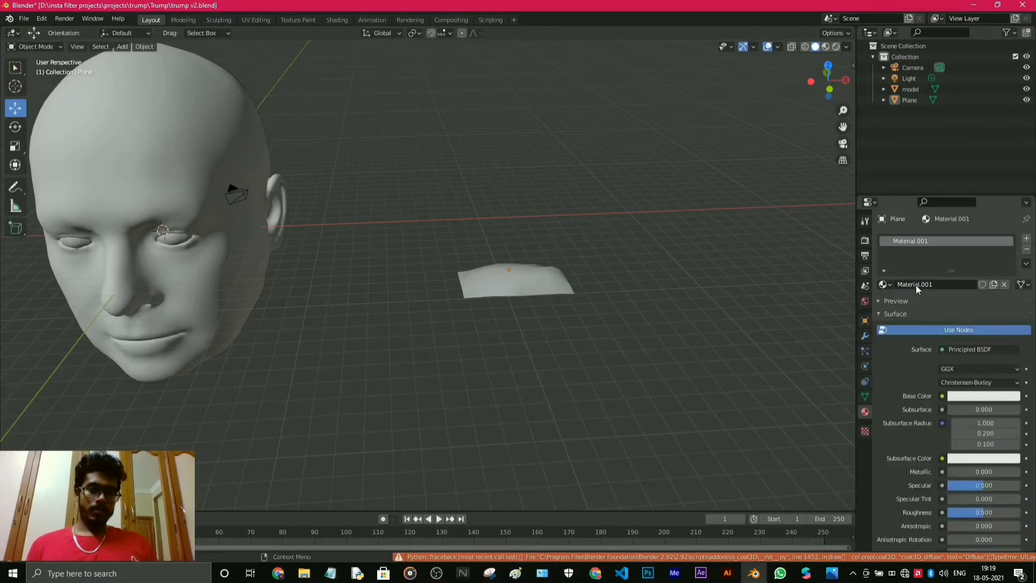
{"action": "left_click", "coordinate": [826, 47]}
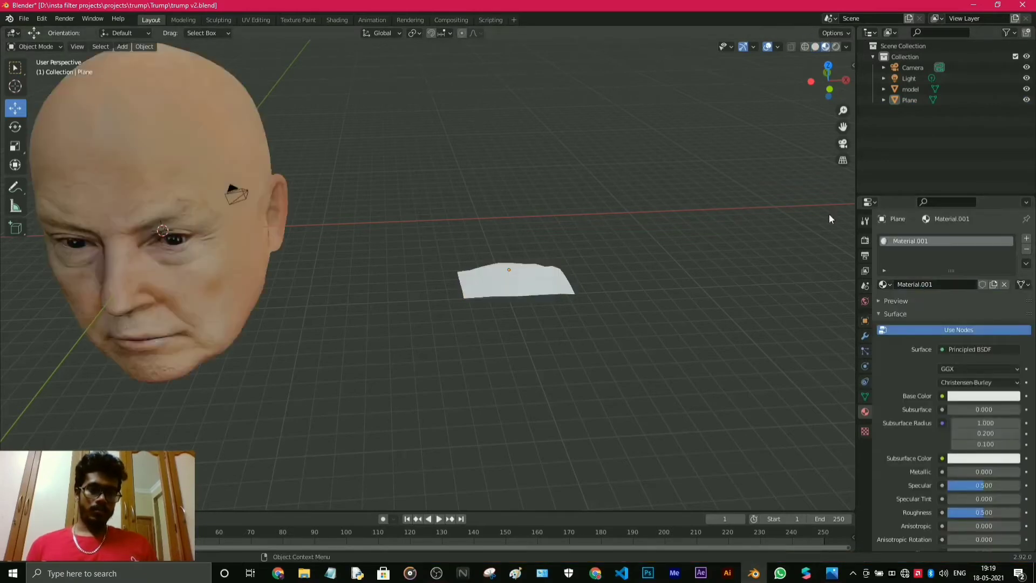
{"action": "left_click", "coordinate": [549, 275]}
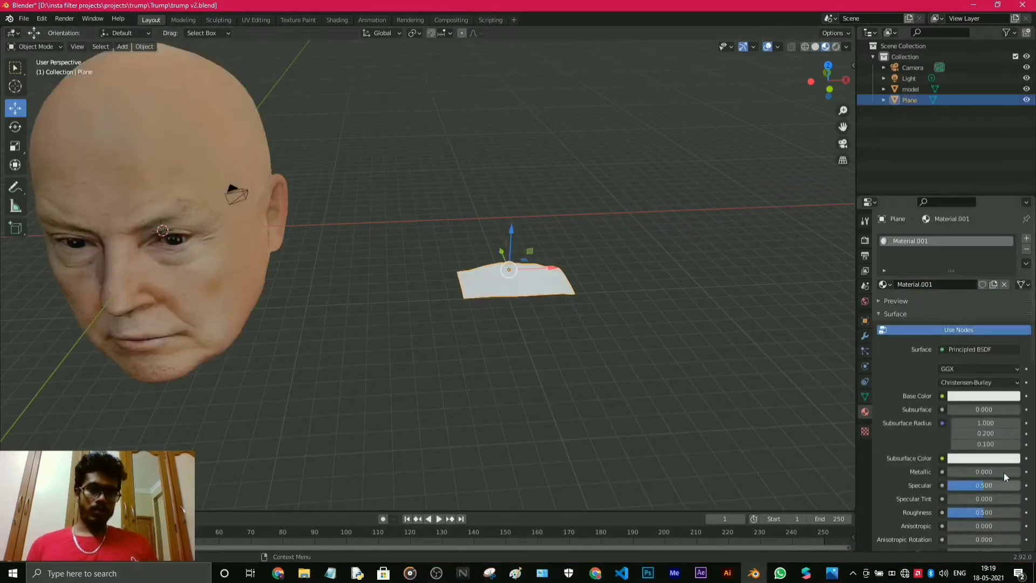
Assign an Image Texture to the plane material's Base Color, load hair.png, and check the strands on the plane.
{"action": "left_click", "coordinate": [942, 396]}
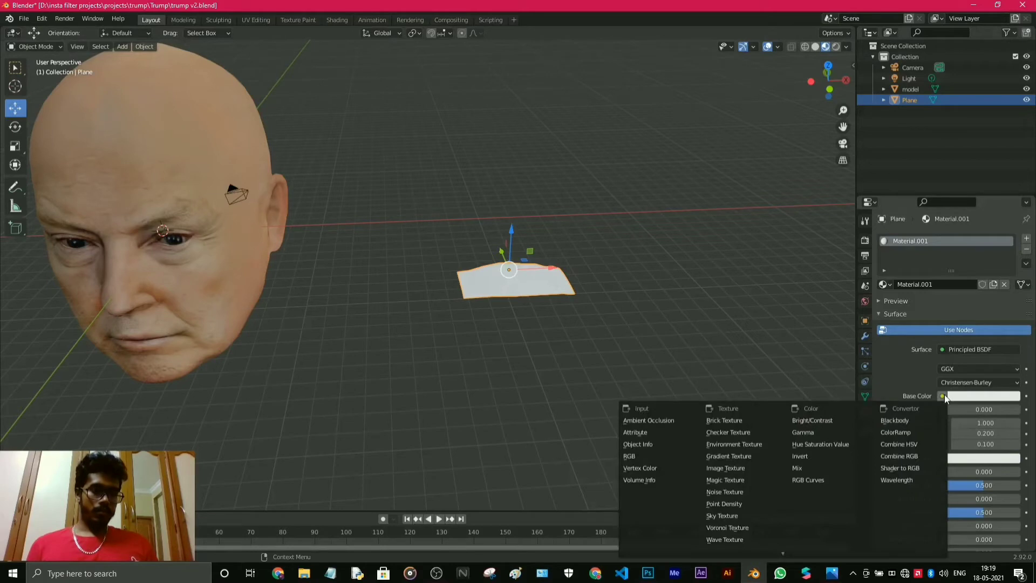
{"action": "left_click", "coordinate": [709, 468]}
{"action": "left_click", "coordinate": [985, 409]}
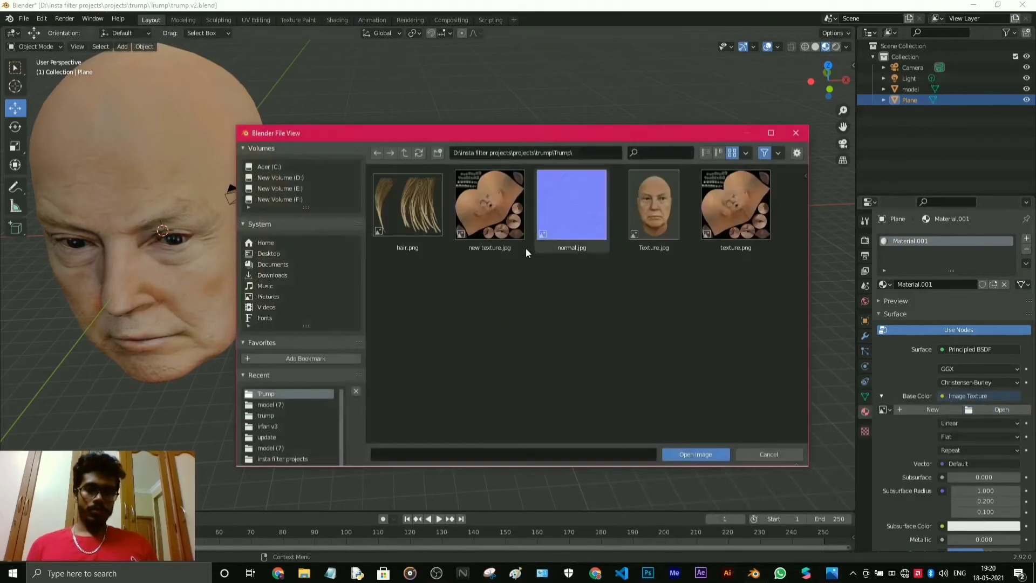
{"action": "double_click", "coordinate": [419, 209]}
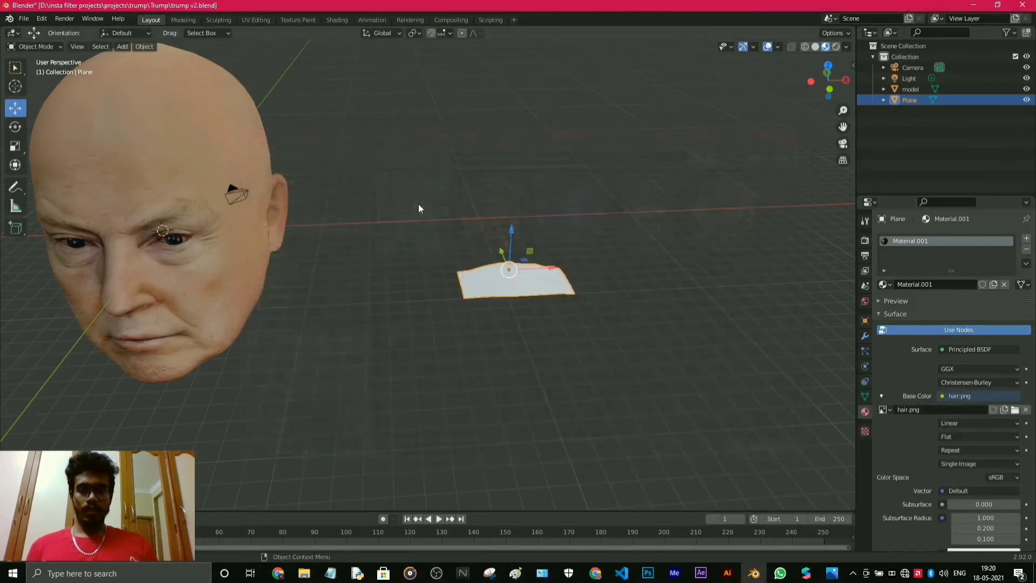
{"action": "scroll", "coordinate": [509, 289], "scroll_direction": "up", "scroll_amount": 5}
{"action": "scroll", "coordinate": [550, 332], "scroll_direction": "down", "scroll_amount": 4}
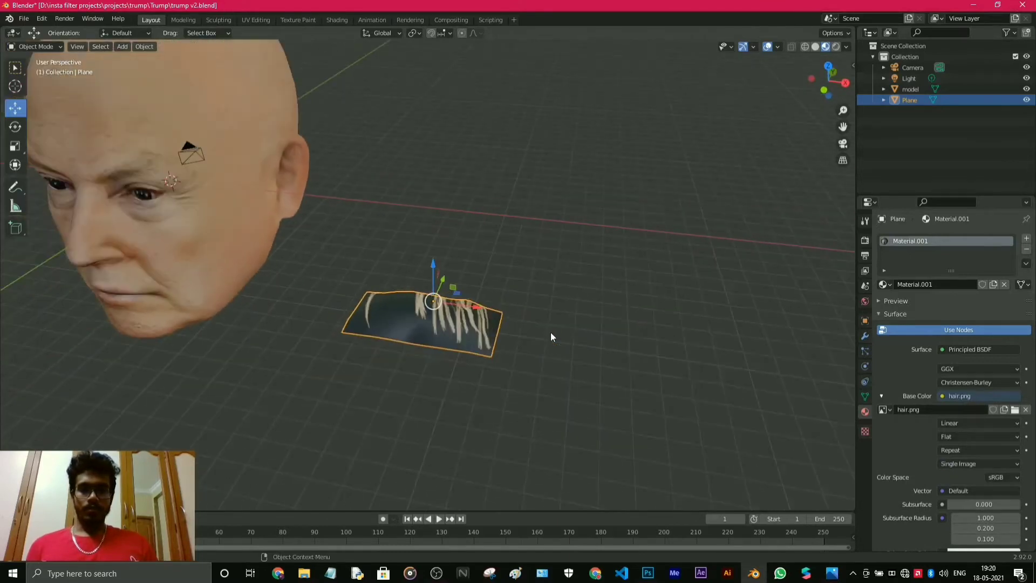
{"action": "middle_click_drag", "start_coordinate": [427, 329], "coordinate": [600, 422]}
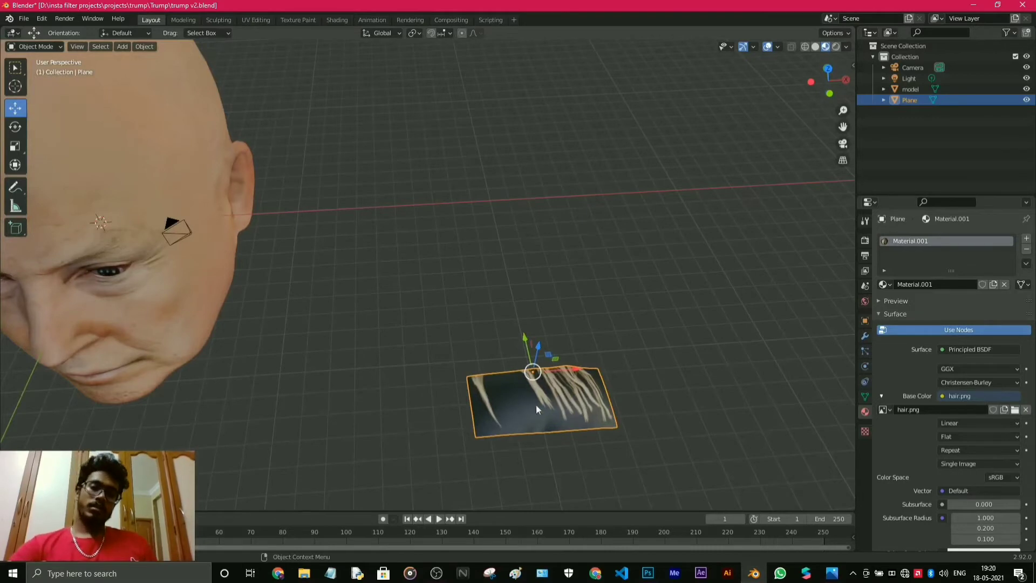
Switch to the UV Editing workspace, widen the UV editor, and enable UV sync selection to show the plane's full grid over hair.png.
{"action": "left_click", "coordinate": [254, 19]}
{"action": "scroll", "coordinate": [106, 330], "scroll_direction": "down", "scroll_amount": 2}
{"action": "scroll", "coordinate": [106, 333], "scroll_direction": "down", "scroll_amount": 1}
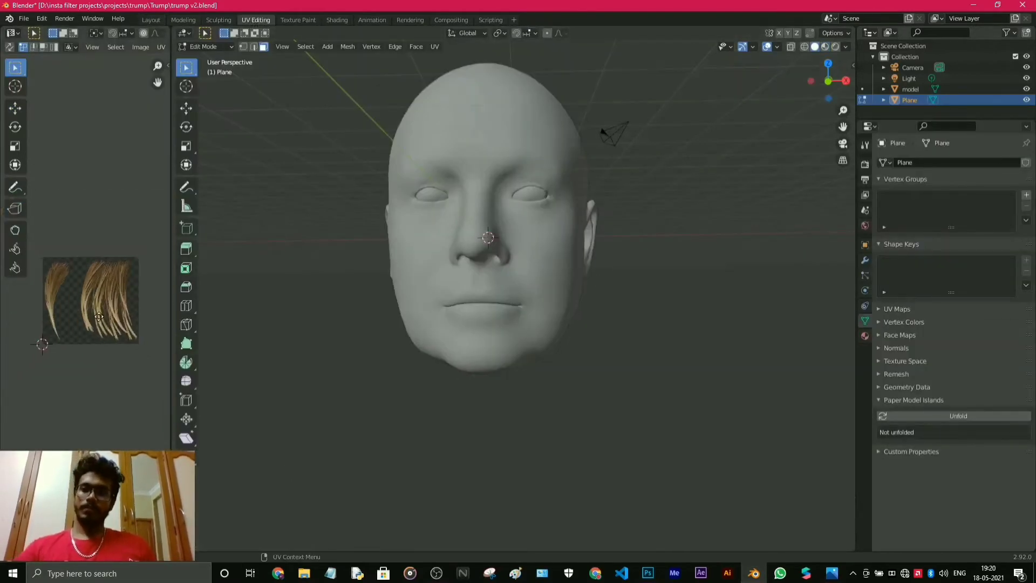
{"action": "left_click_drag", "start_coordinate": [172, 49], "coordinate": [464, 75]}
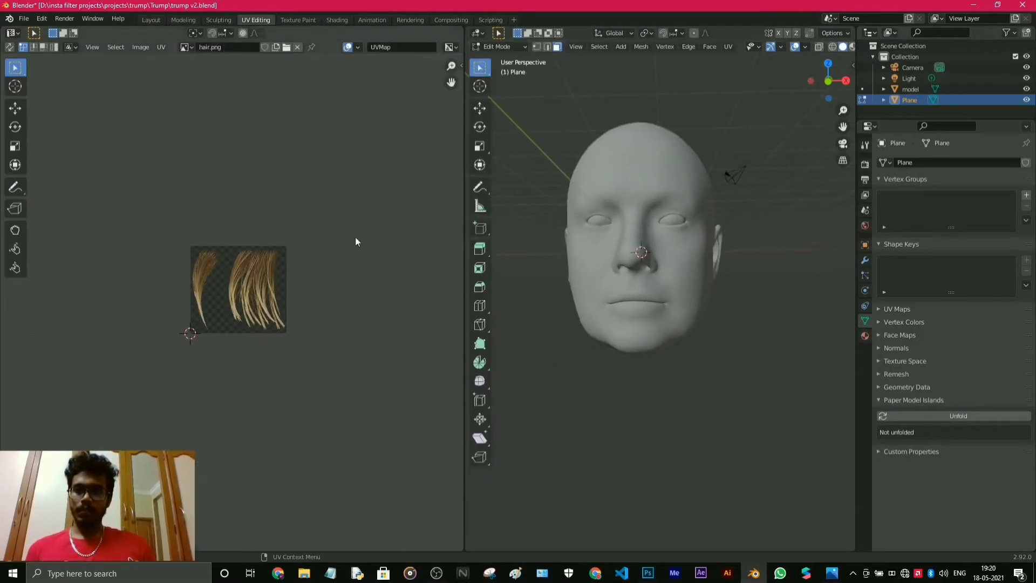
{"action": "scroll", "coordinate": [233, 291], "scroll_direction": "up", "scroll_amount": 4}
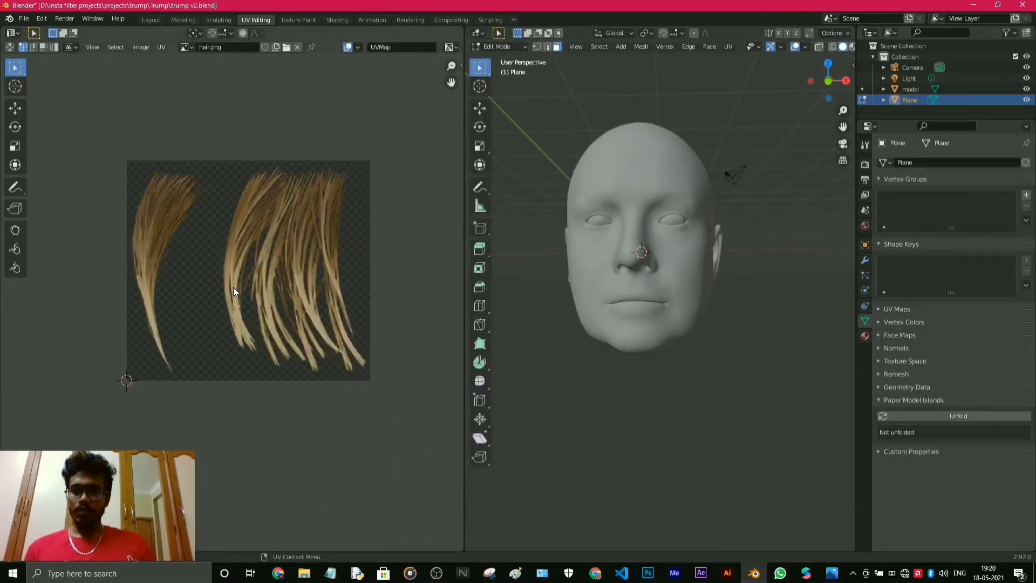
{"action": "left_click", "coordinate": [10, 49]}
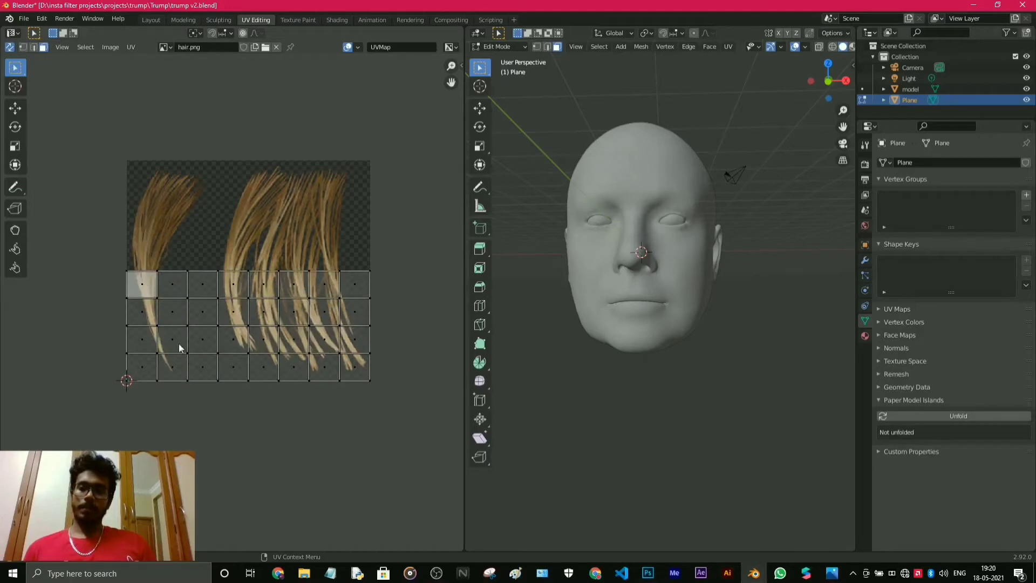
Select the plane's entire UV grid and rotate it a quarter turn clockwise so it stands upright over the hair strands.
{"action": "left_click_drag", "start_coordinate": [104, 244], "coordinate": [395, 395]}
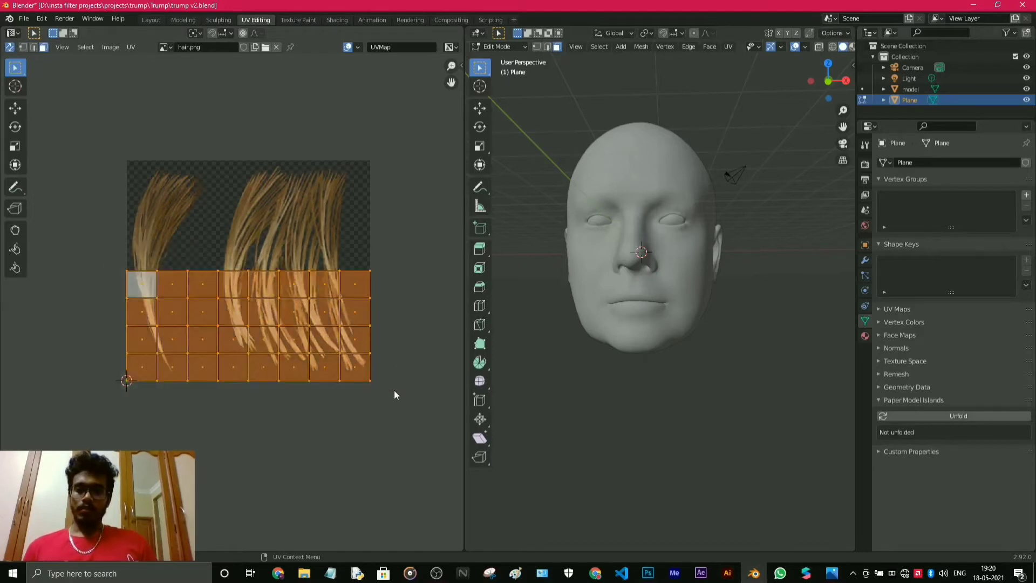
{"action": "left_click", "coordinate": [15, 148]}
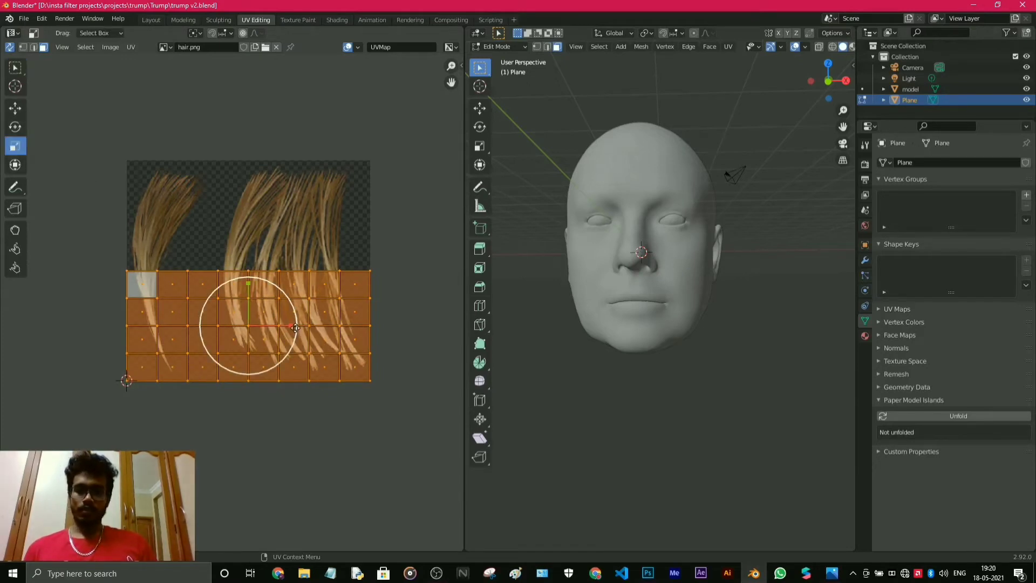
{"action": "left_click_drag", "start_coordinate": [292, 327], "coordinate": [238, 372]}
{"action": "left_click", "coordinate": [15, 127]}
{"action": "left_click", "coordinate": [20, 109]}
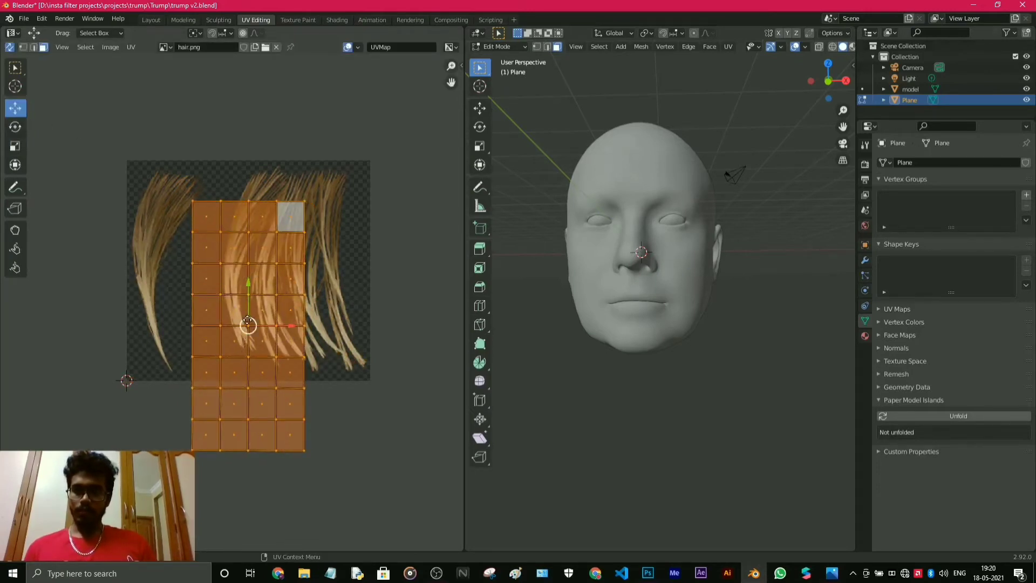
Move the plane's UV grid over the leftmost hair strand and resize it to span the full height of the hair.png image.
{"action": "left_click_drag", "start_coordinate": [248, 320], "coordinate": [155, 259]}
{"action": "left_click", "coordinate": [24, 169]}
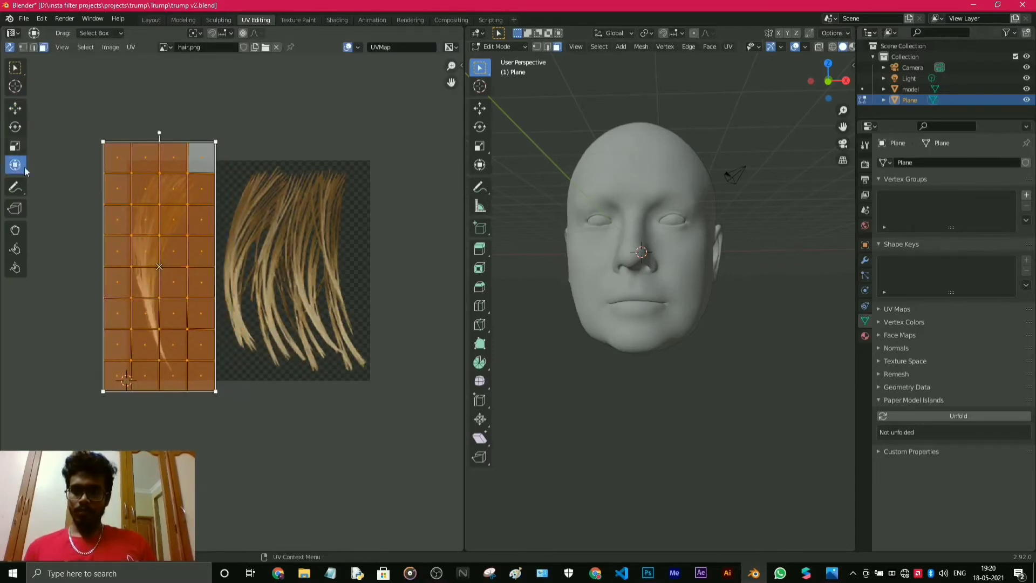
{"action": "left_click_drag", "start_coordinate": [101, 208], "coordinate": [135, 217]}
{"action": "left_click_drag", "start_coordinate": [168, 139], "coordinate": [168, 158]}
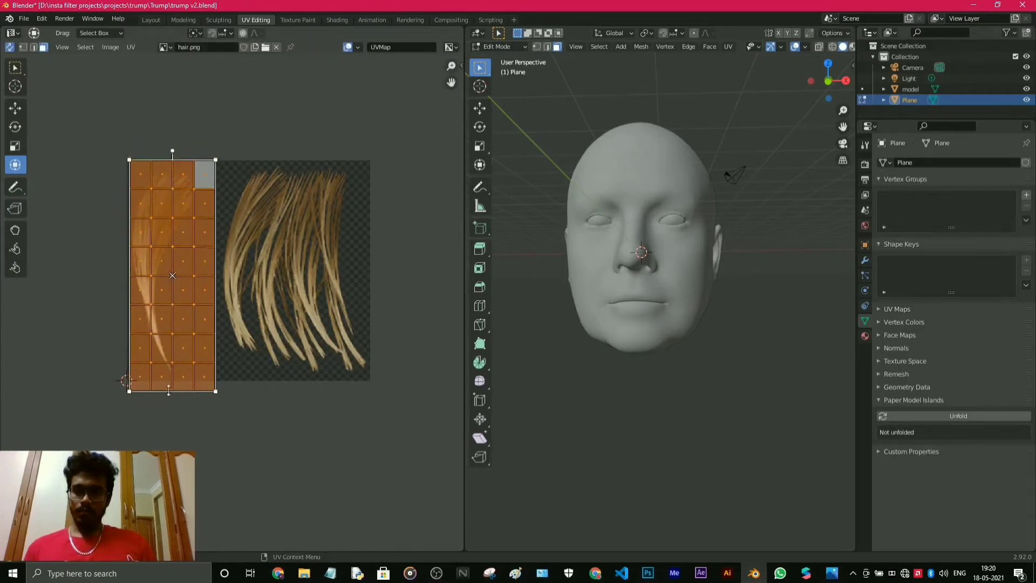
{"action": "left_click_drag", "start_coordinate": [169, 389], "coordinate": [169, 380]}
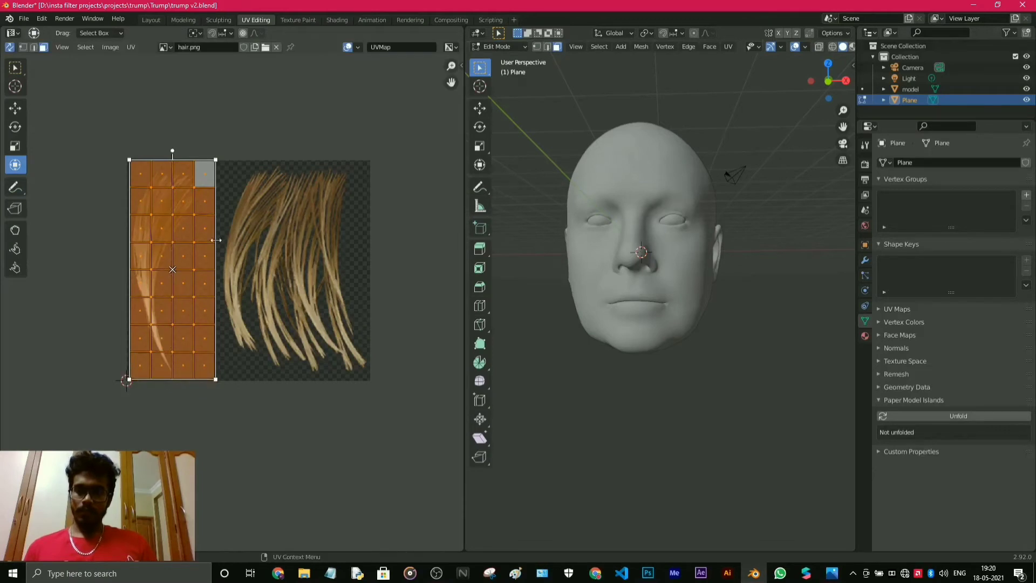
Nudge the whole UV grid slightly so its outer side sits flush with the left edge of the hair image.
{"action": "left_click", "coordinate": [288, 106]}
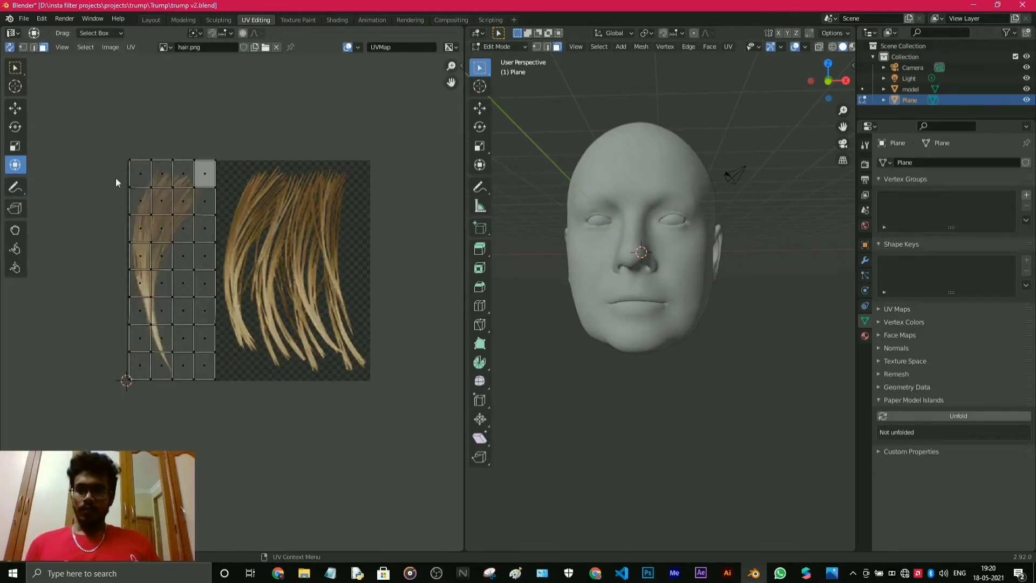
{"action": "left_click_drag", "start_coordinate": [97, 120], "coordinate": [268, 404]}
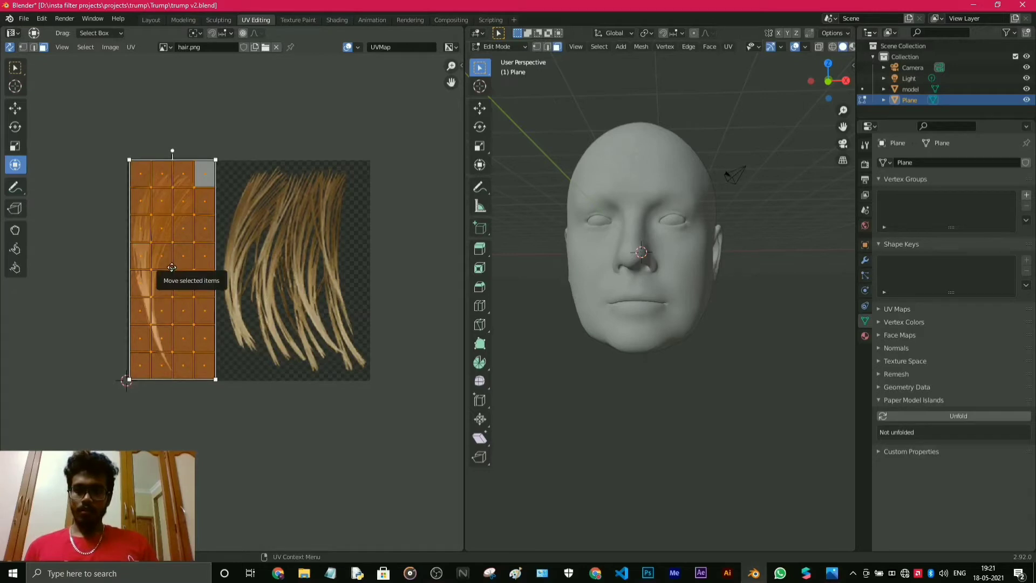
{"action": "left_click_drag", "start_coordinate": [172, 267], "coordinate": [169, 269]}
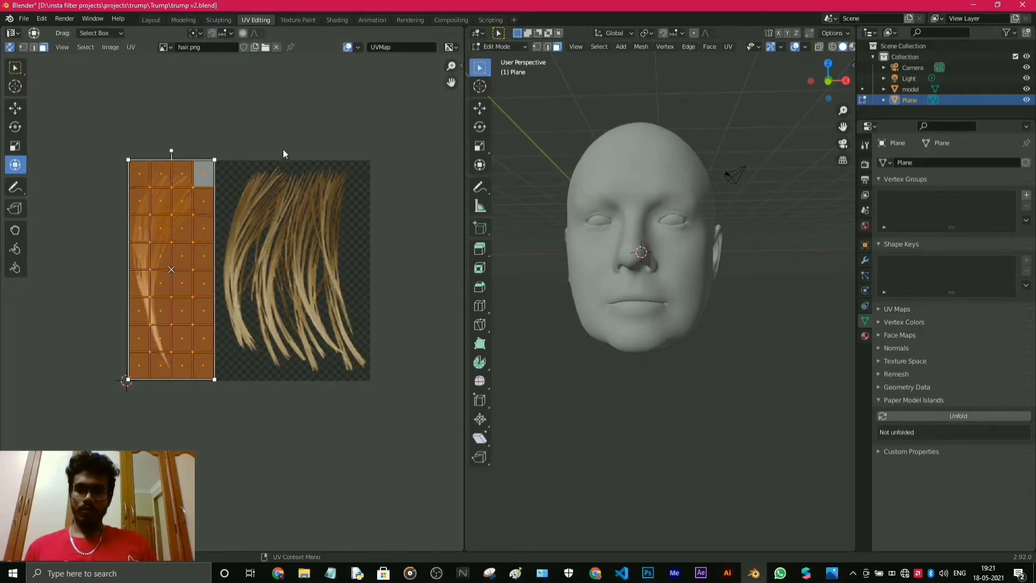
{"action": "left_click", "coordinate": [277, 127]}
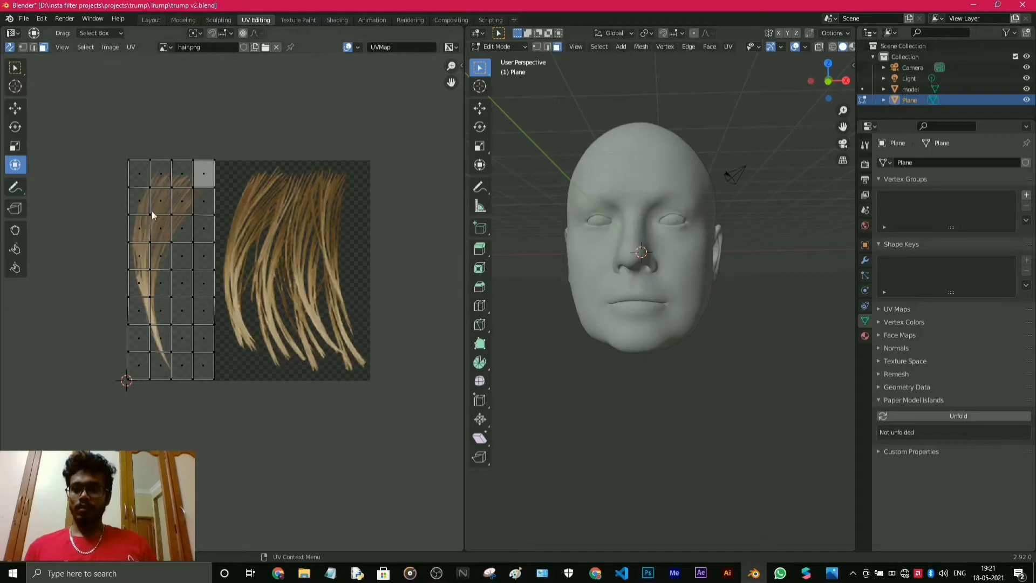
{"action": "left_click_drag", "start_coordinate": [36, 100], "coordinate": [244, 412]}
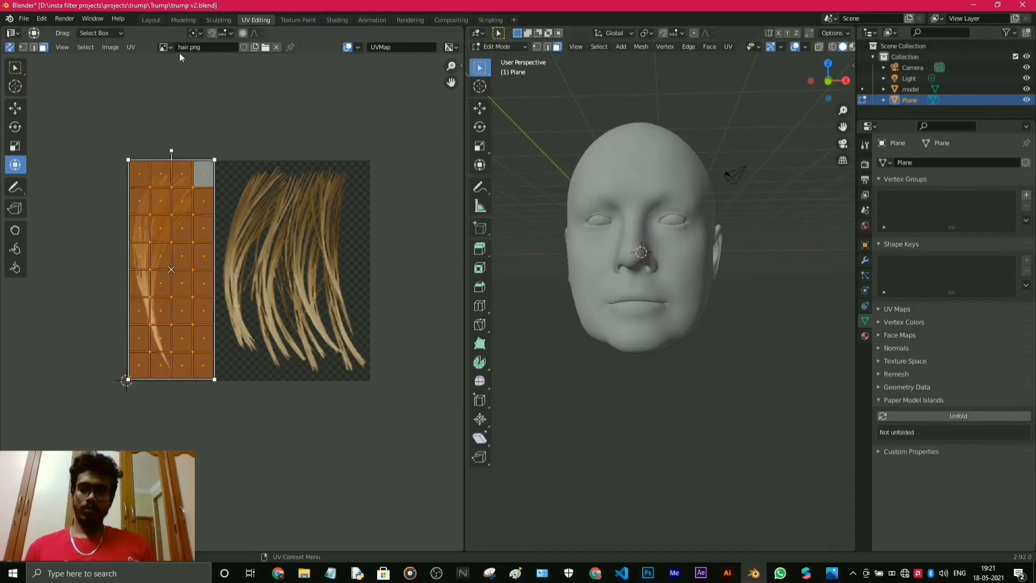
{"action": "left_click", "coordinate": [187, 93]}
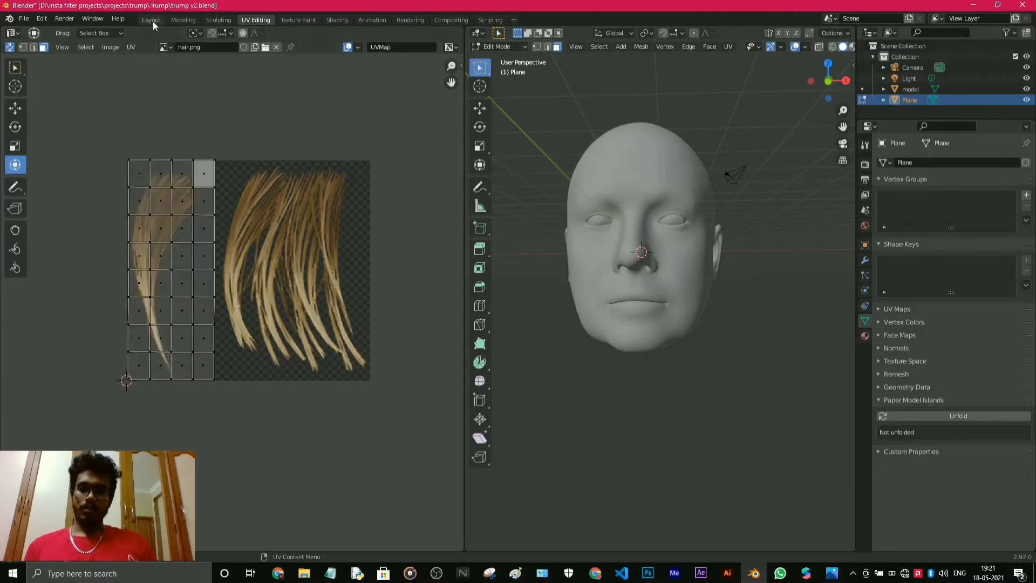
Return to the Layout workspace and move the textured hair plane onto the top of the head, above the forehead.
{"action": "left_click", "coordinate": [153, 20]}
{"action": "middle_click_drag", "start_coordinate": [580, 439], "coordinate": [575, 429]}
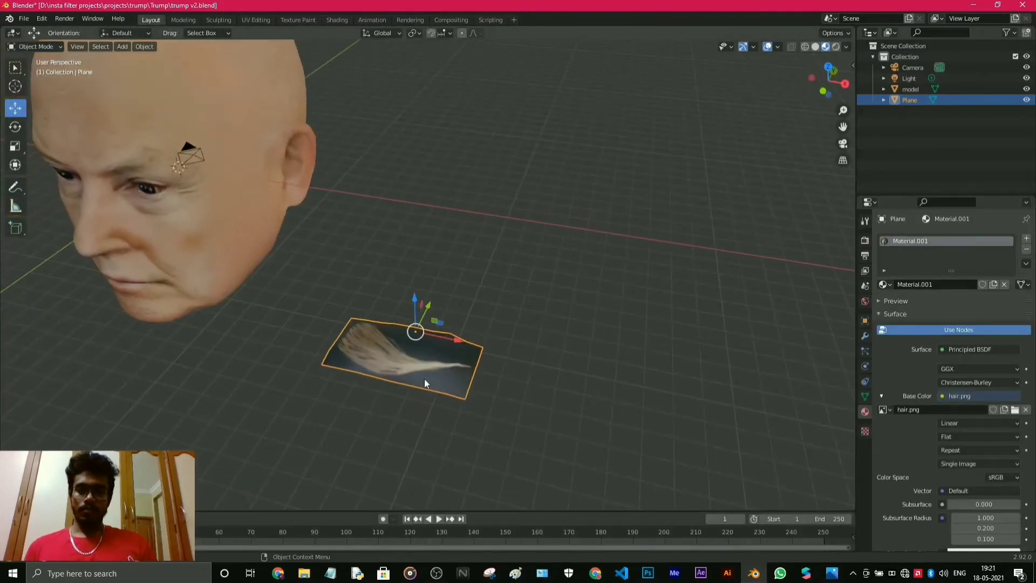
{"action": "left_click_drag", "start_coordinate": [423, 333], "coordinate": [323, 153]}
{"action": "middle_click_drag", "start_coordinate": [346, 194], "coordinate": [477, 241]}
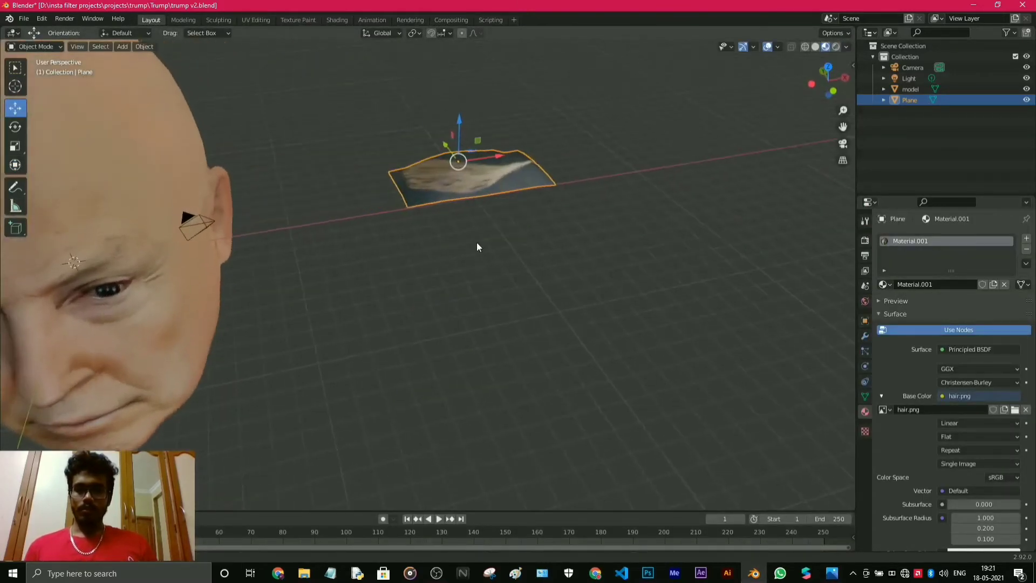
{"action": "left_click_drag", "start_coordinate": [469, 165], "coordinate": [178, 80]}
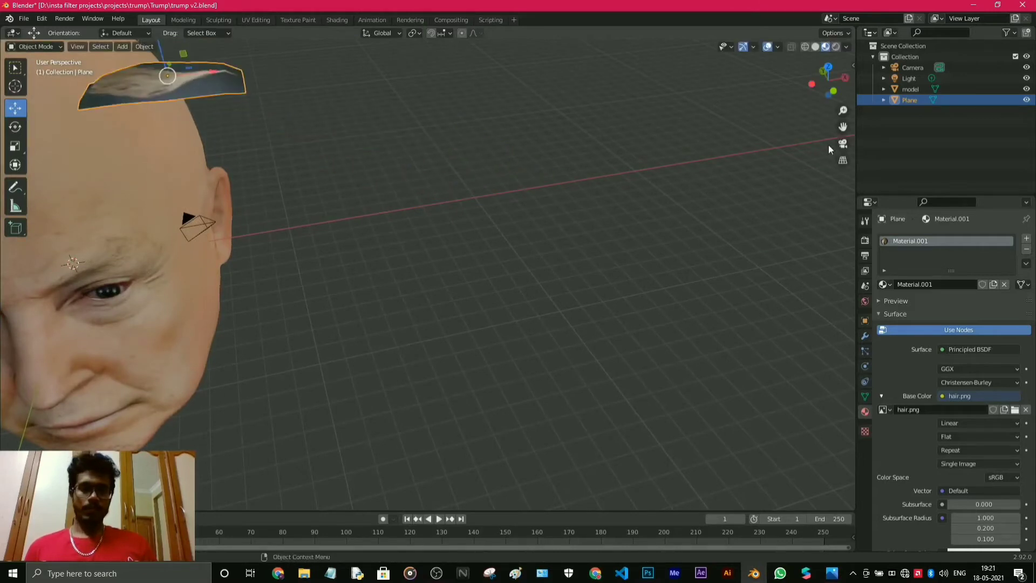
{"action": "middle_click_drag", "start_coordinate": [621, 356], "coordinate": [695, 367]}
{"action": "left_click_drag", "start_coordinate": [733, 145], "coordinate": [615, 156]}
{"action": "middle_click_drag", "start_coordinate": [631, 227], "coordinate": [503, 325]}
{"action": "scroll", "coordinate": [501, 323], "scroll_direction": "down", "scroll_amount": 1}
{"action": "left_click_drag", "start_coordinate": [465, 257], "coordinate": [416, 219]}
{"action": "scroll", "coordinate": [416, 258], "scroll_direction": "up", "scroll_amount": 4}
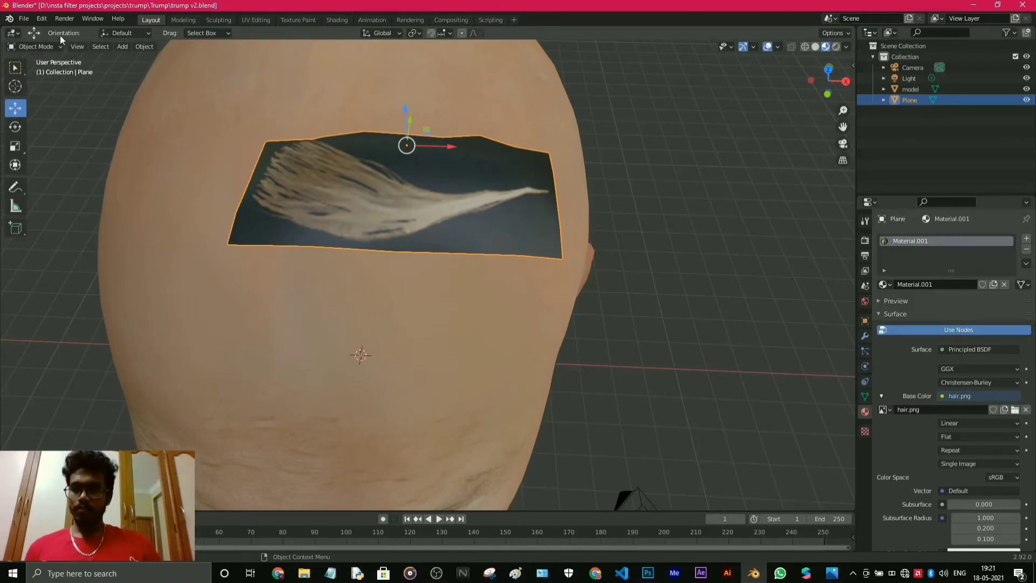
Split the 3D viewport in two and turn the new area into a Shader Editor showing the hair material's nodes.
{"action": "left_click_drag", "start_coordinate": [8, 32], "coordinate": [358, 108]}
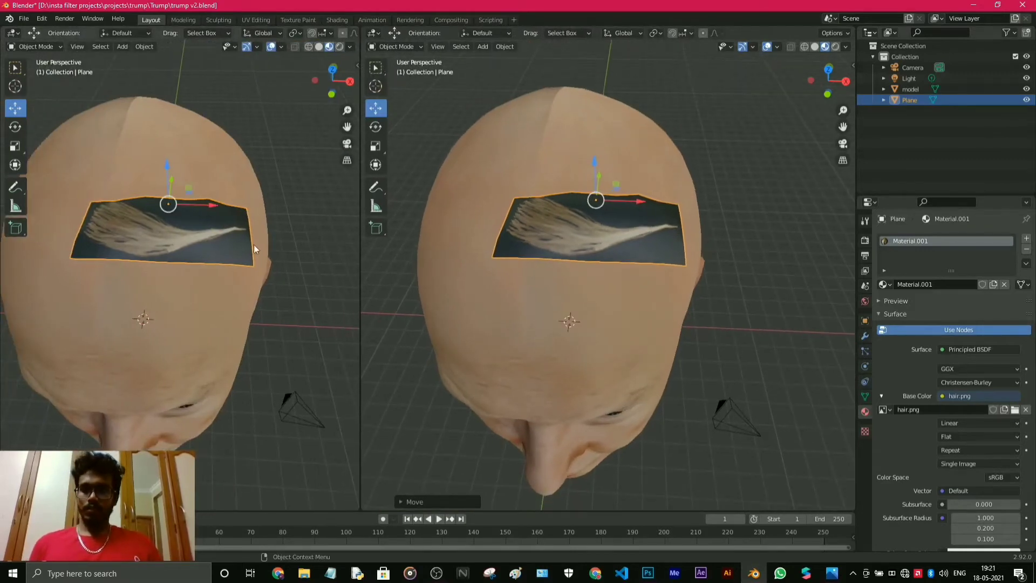
{"action": "left_click", "coordinate": [13, 33]}
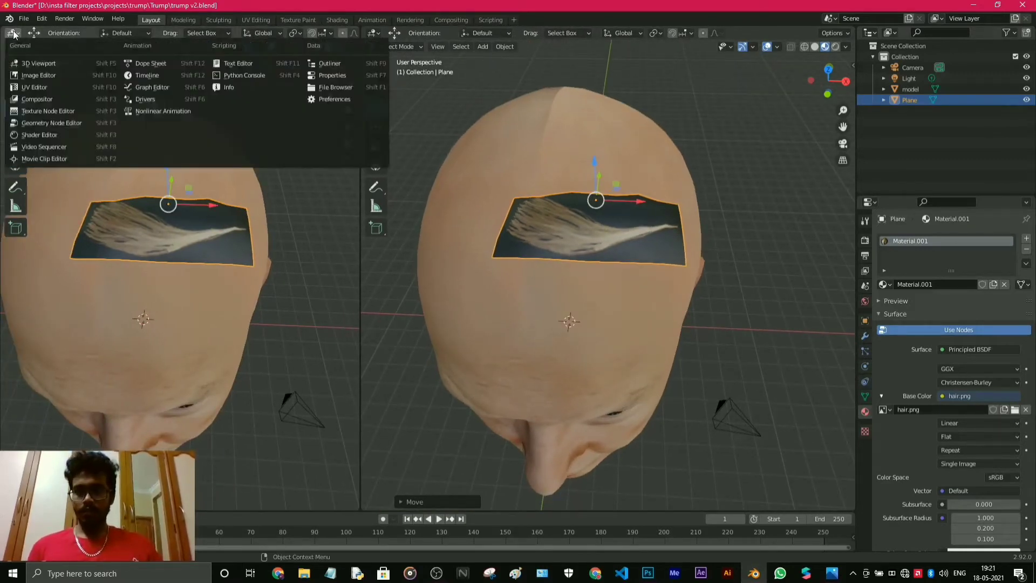
{"action": "left_click", "coordinate": [31, 137]}
{"action": "middle_click_drag", "start_coordinate": [74, 440], "coordinate": [151, 351]}
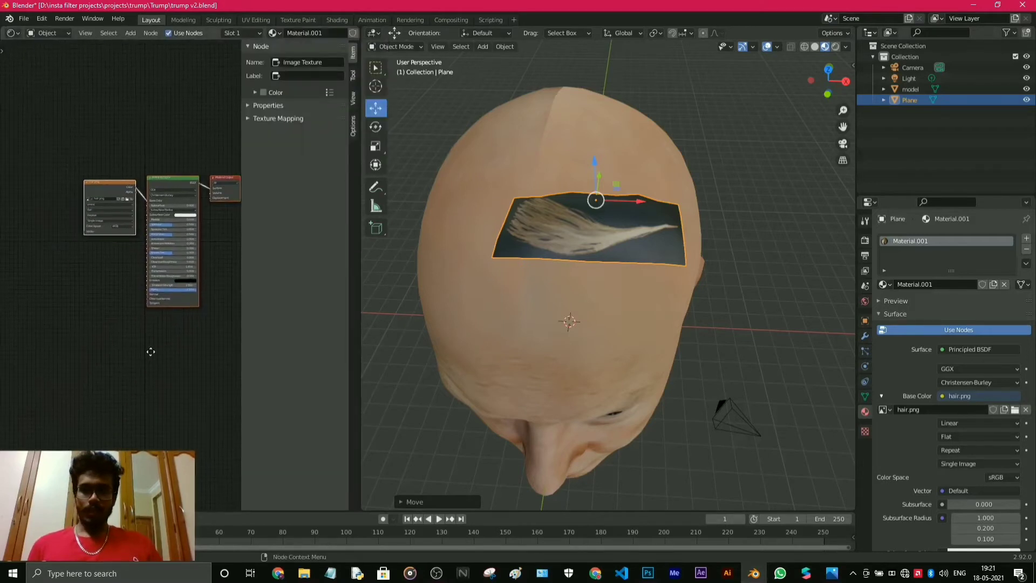
{"action": "scroll", "coordinate": [142, 261], "scroll_direction": "up", "scroll_amount": 2}
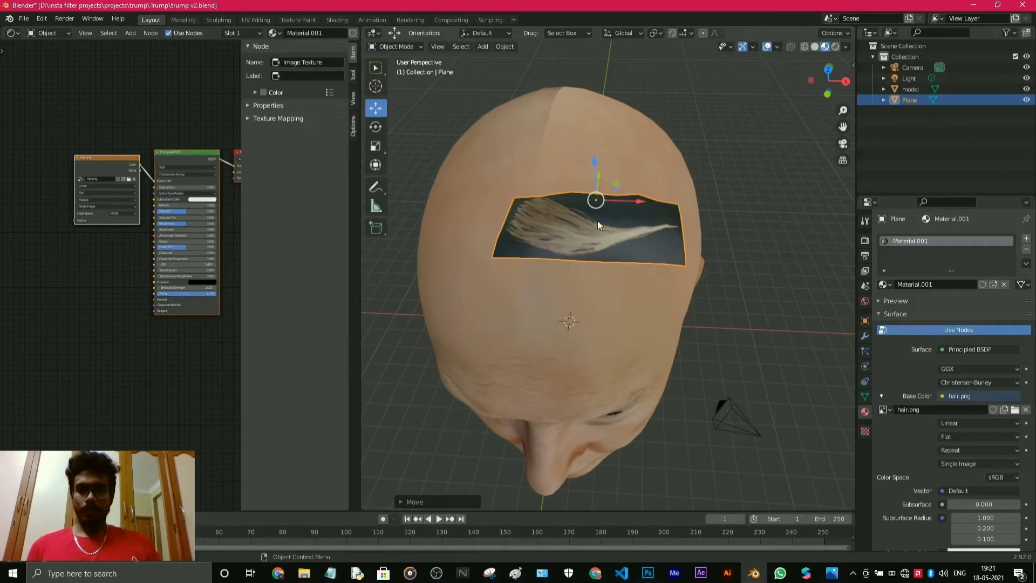
Set the hair.png texture node aside and delete the Principled BSDF node from the hair material.
{"action": "left_click_drag", "start_coordinate": [100, 159], "coordinate": [28, 112]}
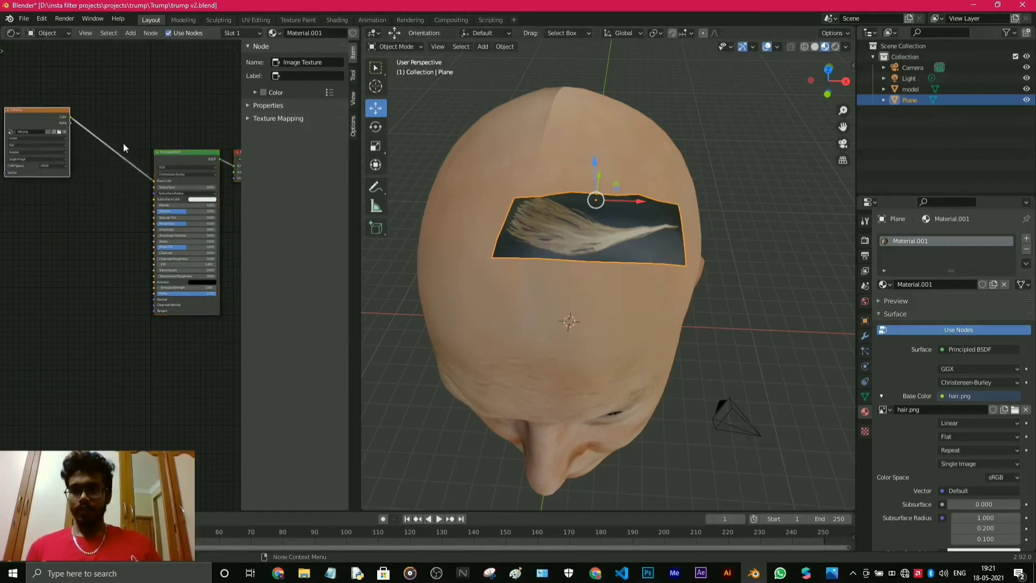
{"action": "left_click", "coordinate": [169, 153]}
{"action": "scroll", "coordinate": [169, 153], "scroll_direction": "up", "scroll_amount": 3}
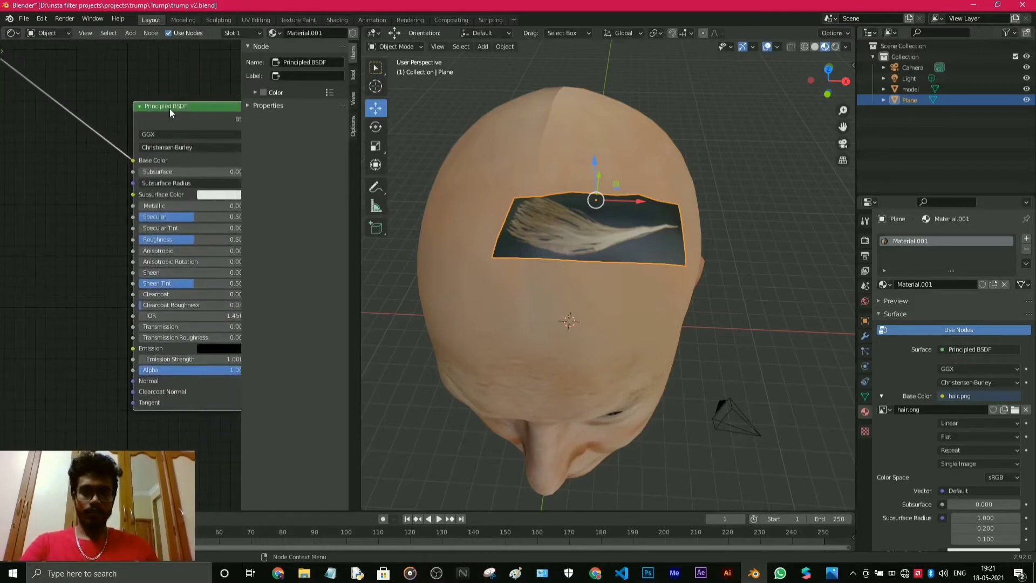
{"action": "key", "text": "x"}
{"action": "scroll", "coordinate": [76, 232], "scroll_direction": "down", "scroll_amount": 3}
{"action": "middle_click_drag", "start_coordinate": [76, 232], "coordinate": [131, 232]}
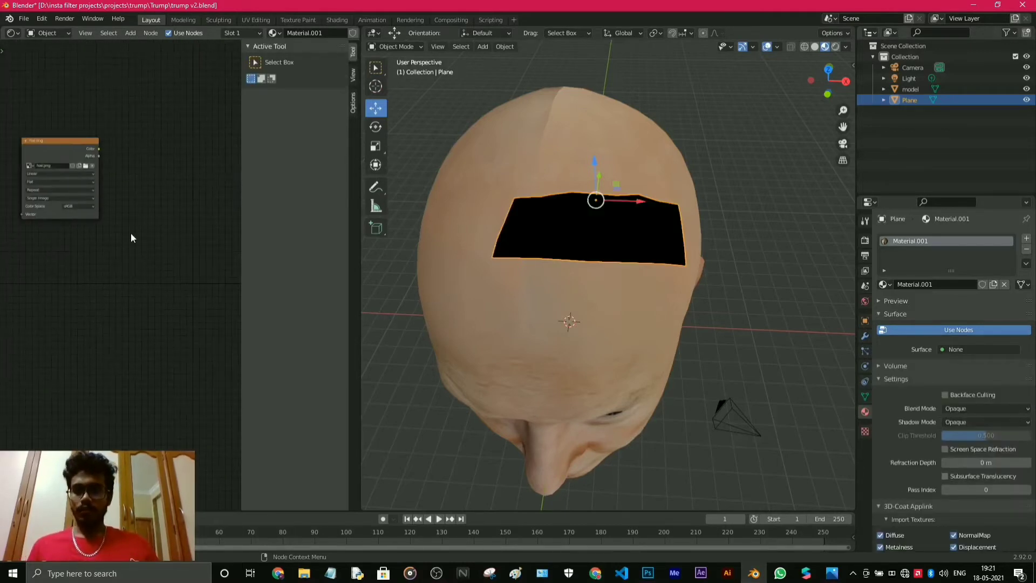
Add a Mix Shader node beside the hair.png texture node.
{"action": "left_click", "coordinate": [63, 145]}
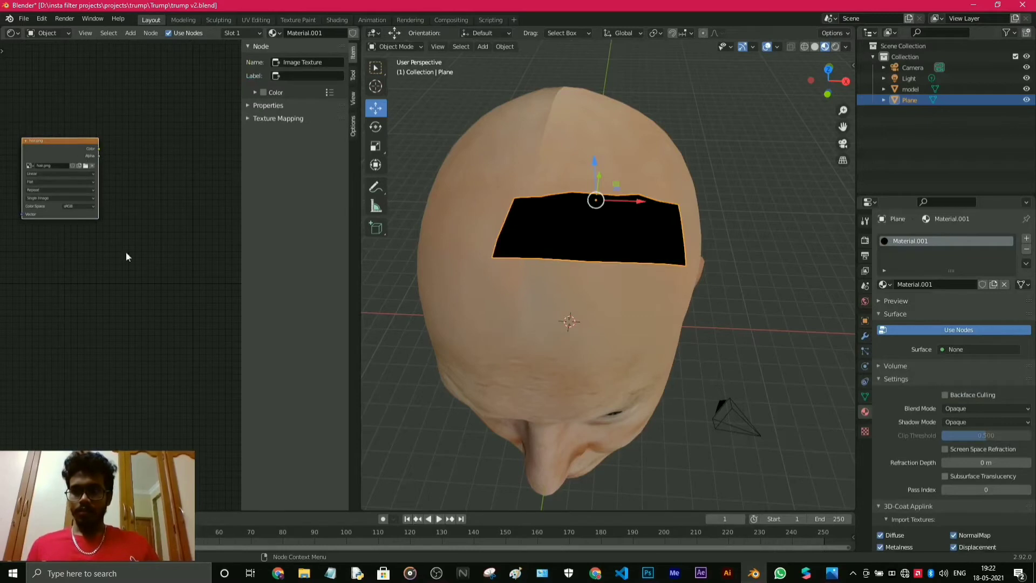
{"action": "key", "text": "shift+a"}
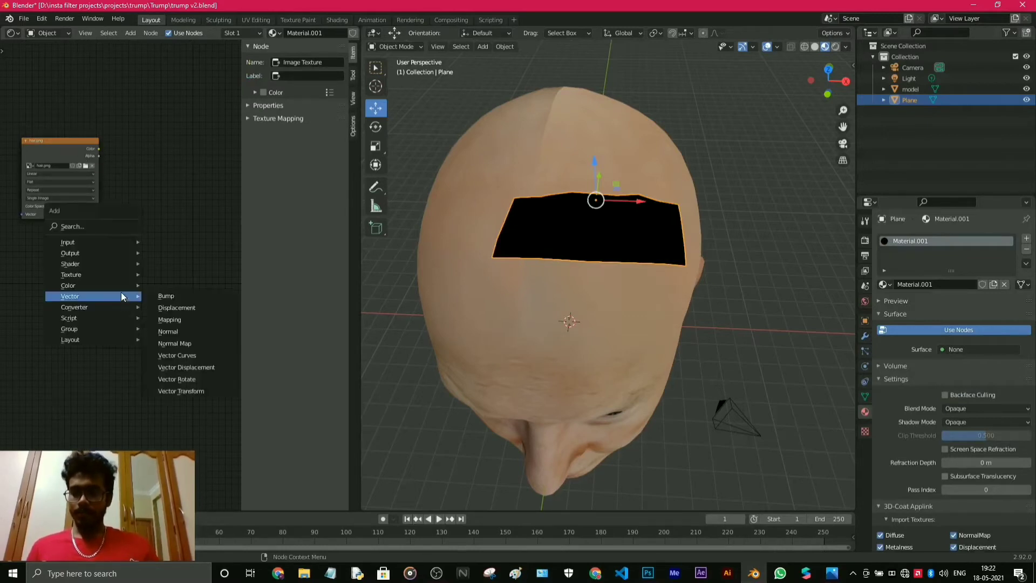
{"action": "mouse_move", "coordinate": [92, 261]}
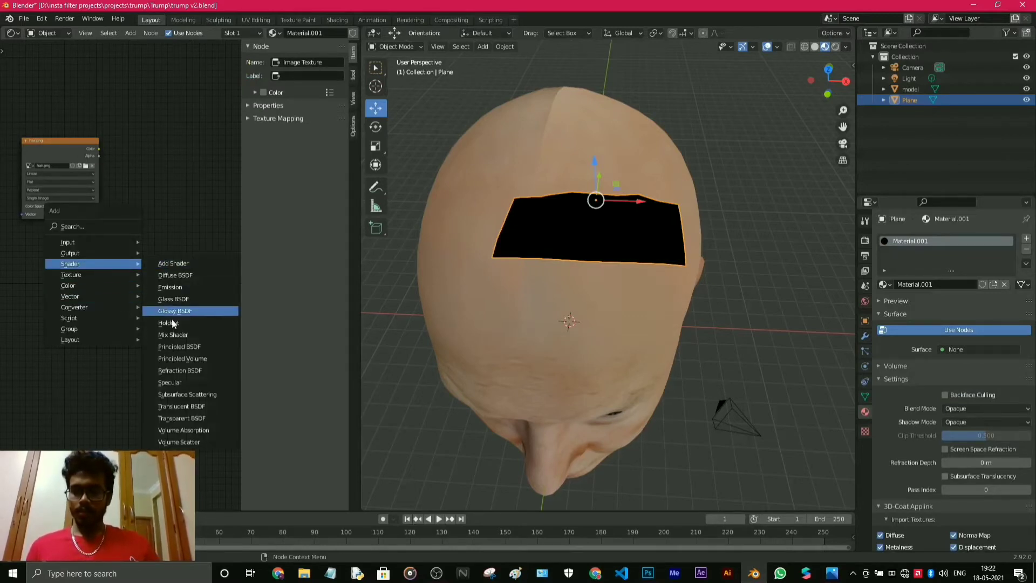
{"action": "left_click", "coordinate": [172, 334]}
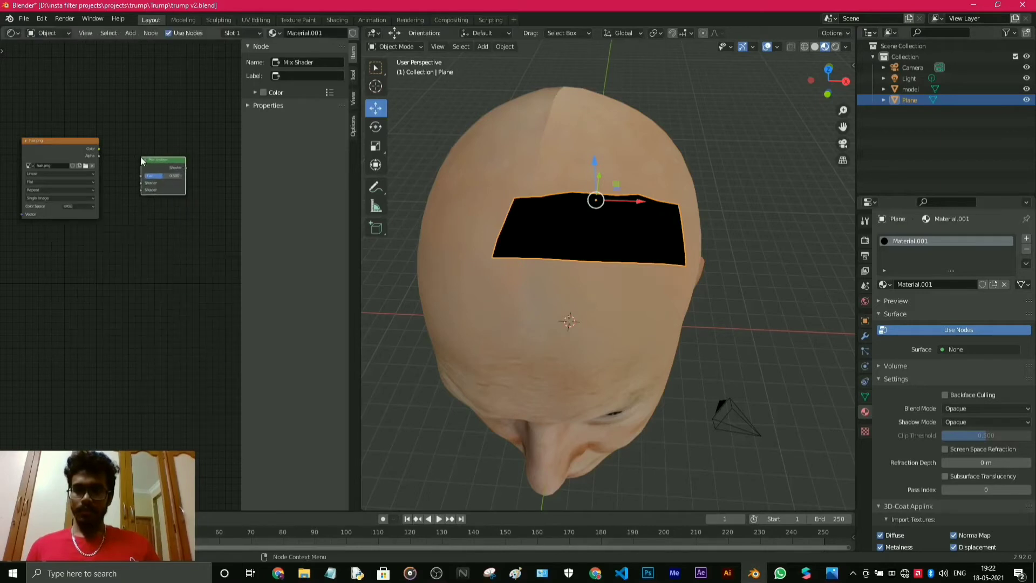
Add a Transparent BSDF node above the Mix Shader.
{"action": "key", "text": "shift+a"}
{"action": "mouse_move", "coordinate": [140, 156]}
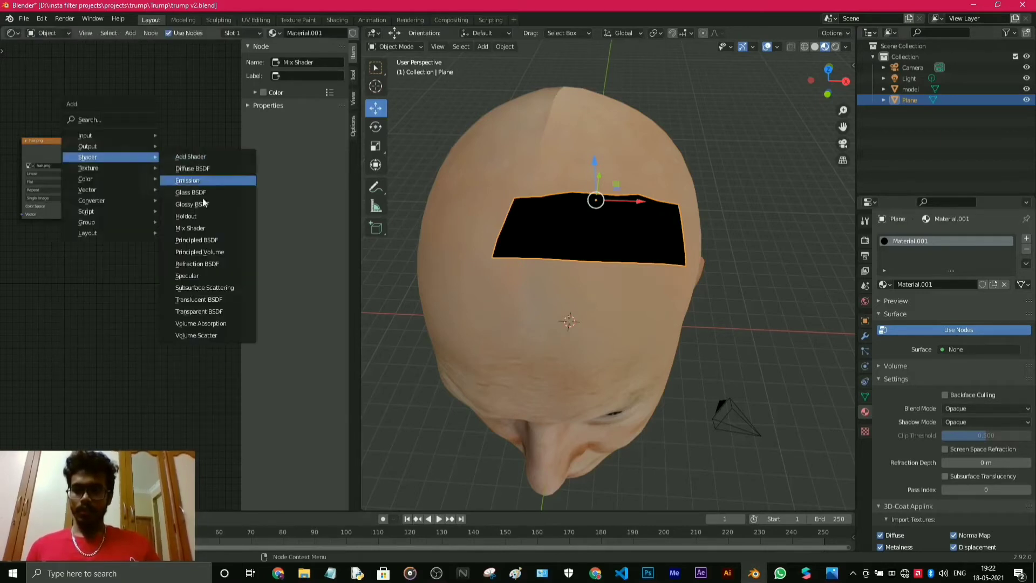
{"action": "left_click", "coordinate": [203, 310]}
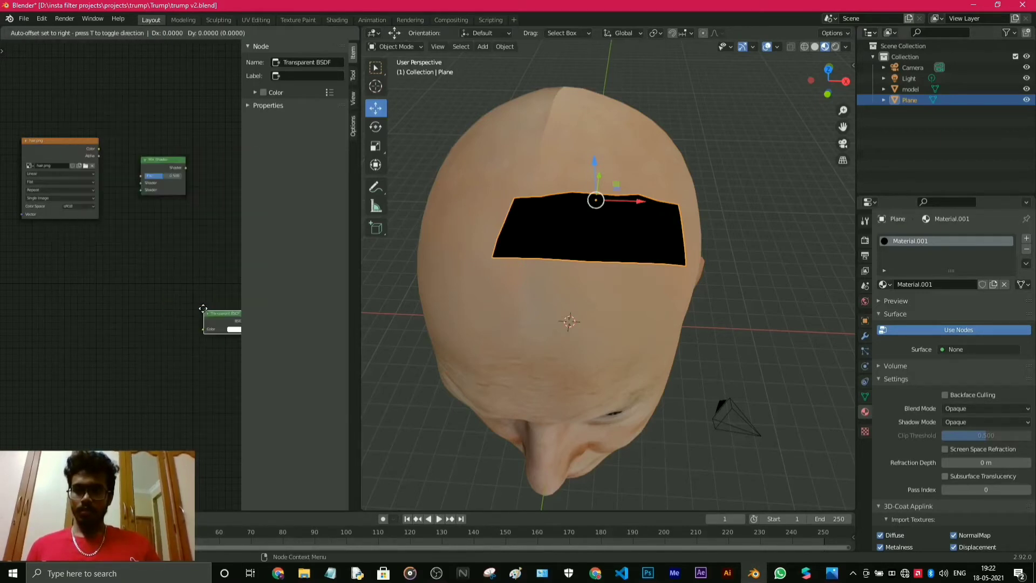
{"action": "left_click", "coordinate": [144, 101]}
{"action": "scroll", "coordinate": [164, 116], "scroll_direction": "up", "scroll_amount": 4}
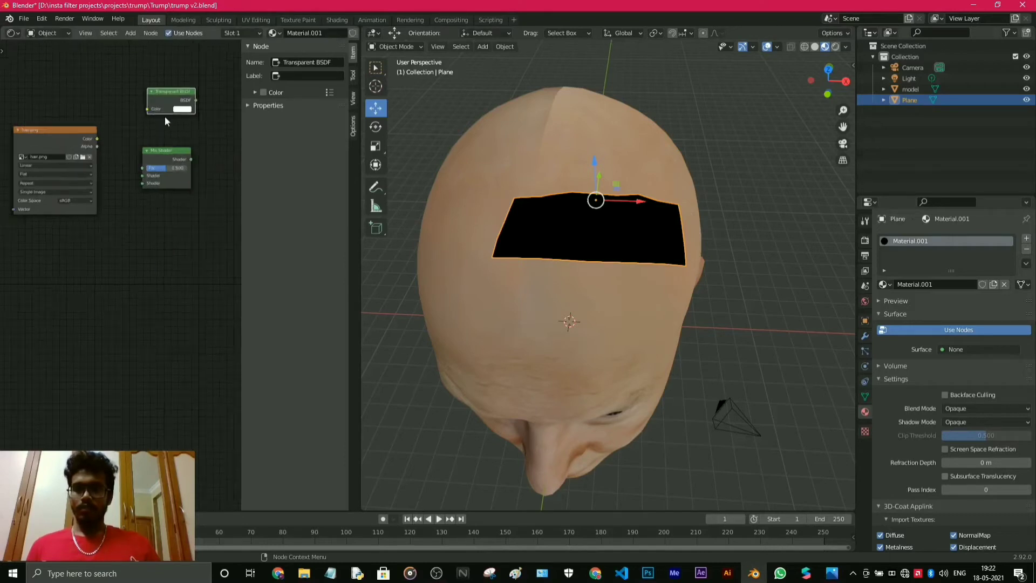
{"action": "middle_click_drag", "start_coordinate": [164, 117], "coordinate": [129, 281]}
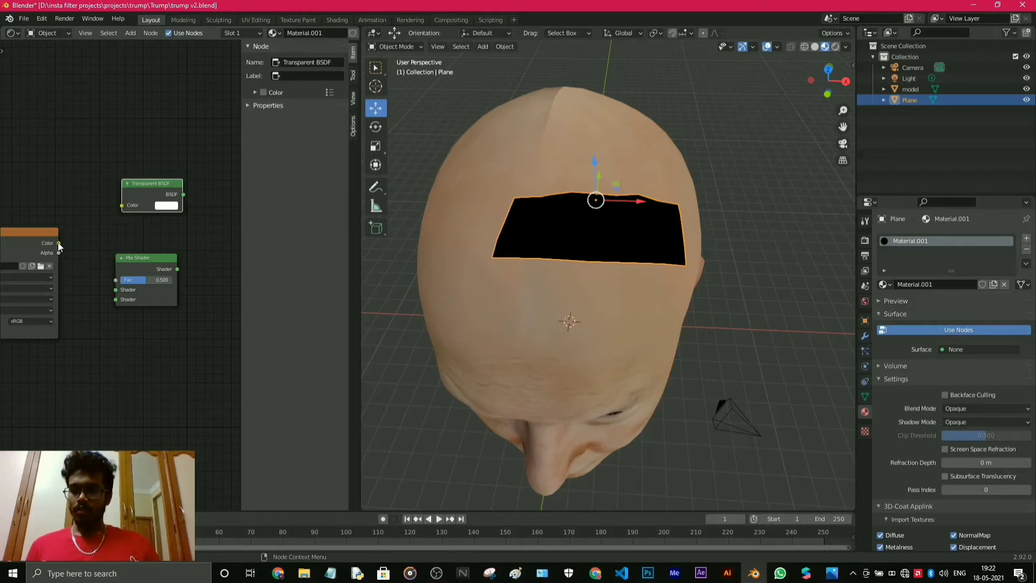
Connect the texture's Alpha to the Mix Shader's Fac, Transparent BSDF to its first Shader input, and texture Color to its second.
{"action": "left_click_drag", "start_coordinate": [58, 243], "coordinate": [73, 248]}
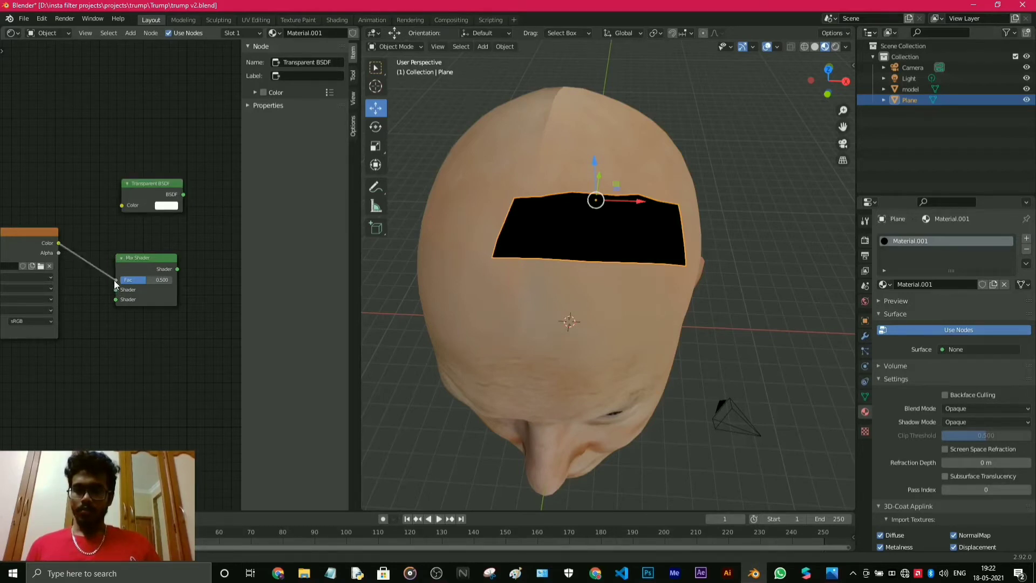
{"action": "left_click_drag", "start_coordinate": [114, 280], "coordinate": [115, 302]}
{"action": "left_click_drag", "start_coordinate": [58, 253], "coordinate": [121, 279]}
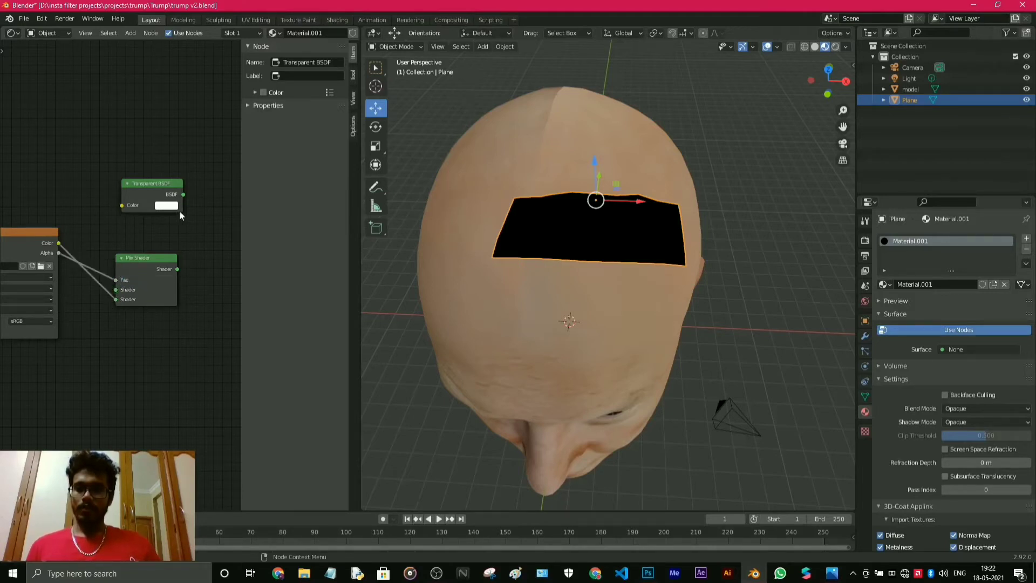
{"action": "left_click_drag", "start_coordinate": [183, 194], "coordinate": [115, 289]}
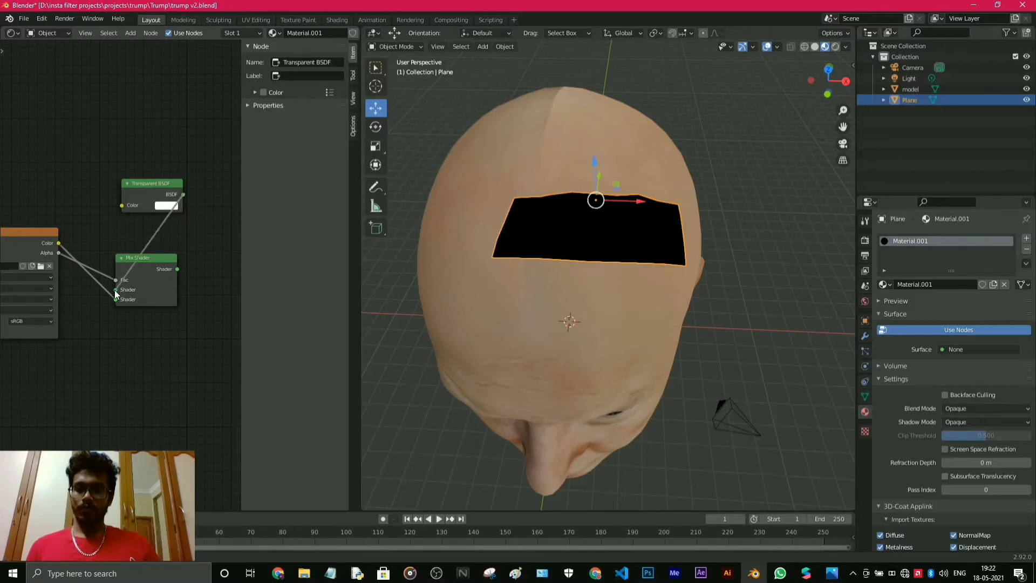
Spread out the hair material's nodes, placing the Transparent BSDF above the texture node and the Mix Shader farther toward the Material Output.
{"action": "scroll", "coordinate": [163, 340], "scroll_direction": "down", "scroll_amount": 1}
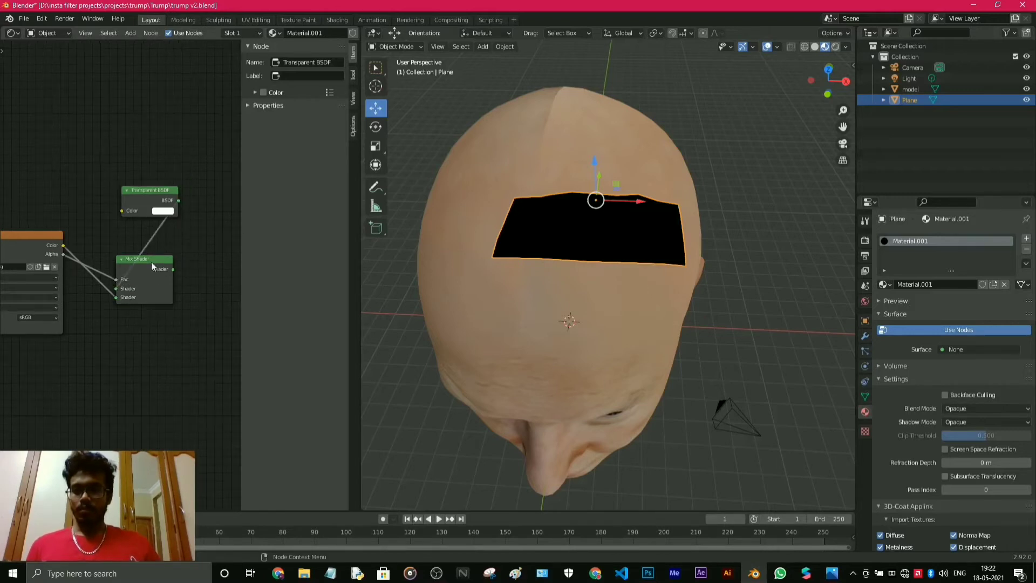
{"action": "left_click_drag", "start_coordinate": [145, 202], "coordinate": [63, 131]}
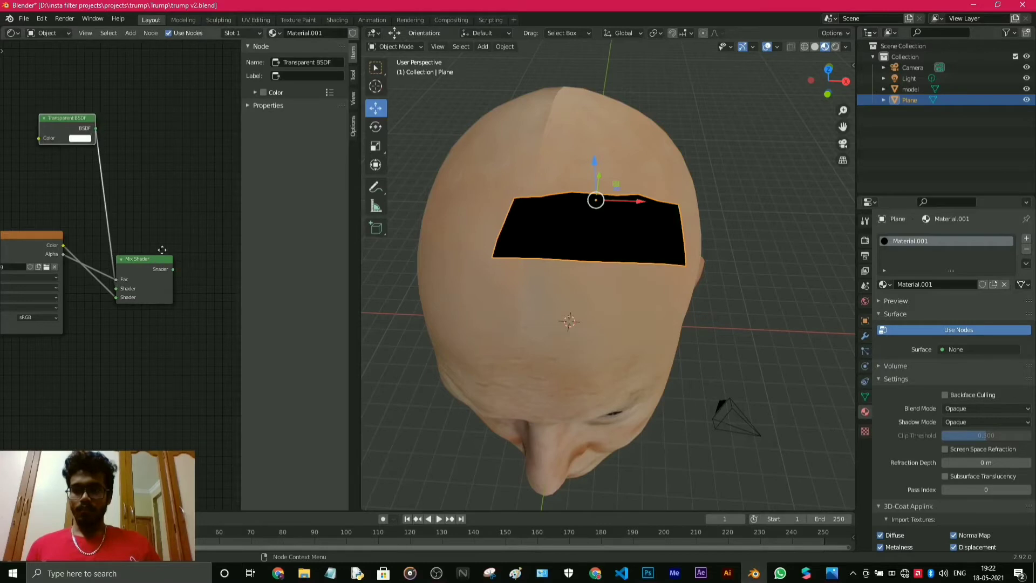
{"action": "left_click_drag", "start_coordinate": [157, 258], "coordinate": [220, 165]}
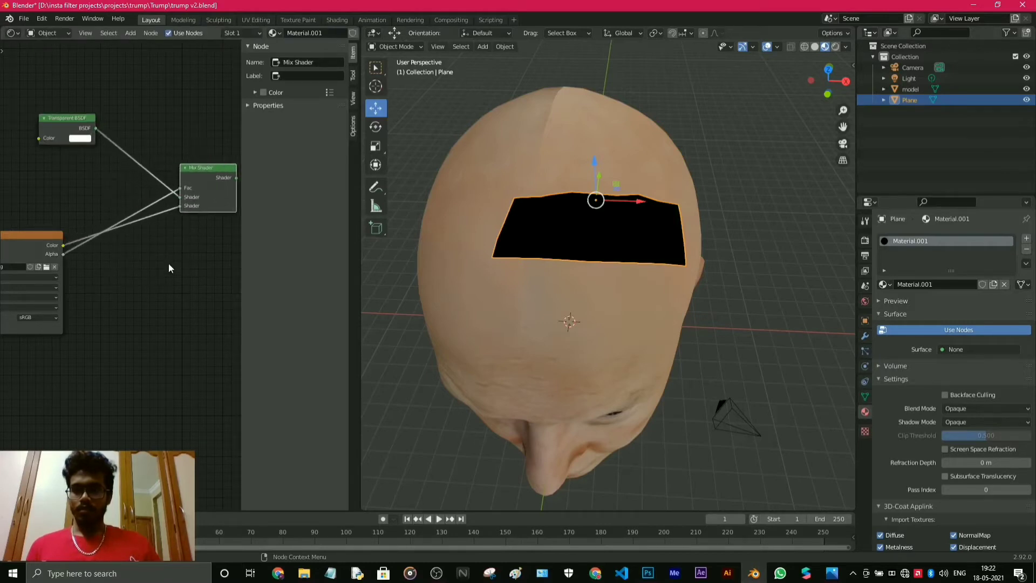
{"action": "scroll", "coordinate": [167, 265], "scroll_direction": "down", "scroll_amount": 1}
{"action": "middle_click_drag", "start_coordinate": [167, 265], "coordinate": [124, 264]}
{"action": "left_click_drag", "start_coordinate": [153, 183], "coordinate": [192, 151]}
{"action": "scroll", "coordinate": [105, 280], "scroll_direction": "down", "scroll_amount": 1}
{"action": "middle_click_drag", "start_coordinate": [105, 279], "coordinate": [13, 278]}
{"action": "scroll", "coordinate": [99, 270], "scroll_direction": "down", "scroll_amount": 1}
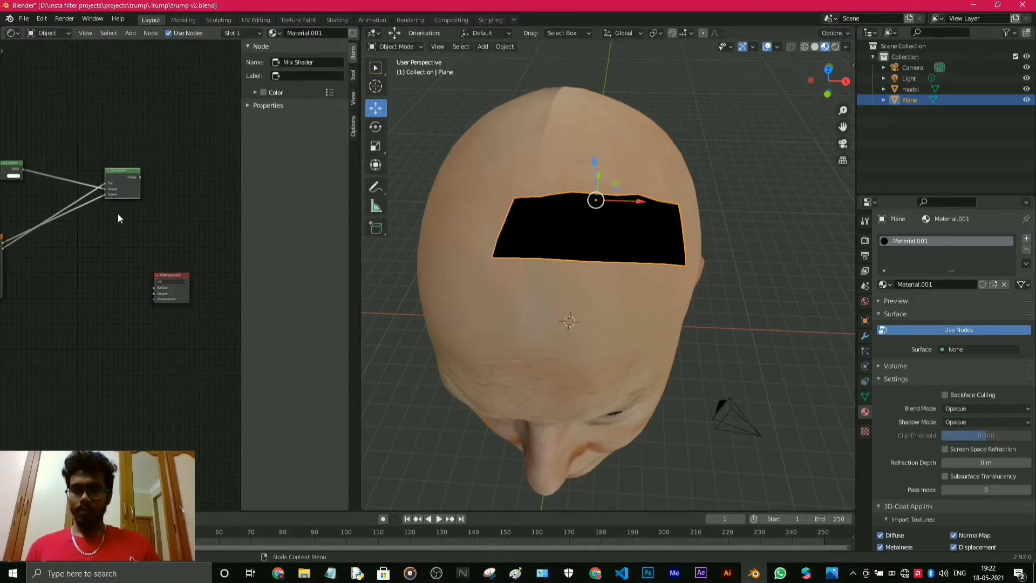
Connect the Mix Shader output to the Material Output's Surface and set the hair material's Blend Mode to Alpha Hashed.
{"action": "scroll", "coordinate": [119, 218], "scroll_direction": "up", "scroll_amount": 2}
{"action": "middle_click_drag", "start_coordinate": [128, 241], "coordinate": [89, 238]}
{"action": "left_click_drag", "start_coordinate": [99, 138], "coordinate": [117, 290]}
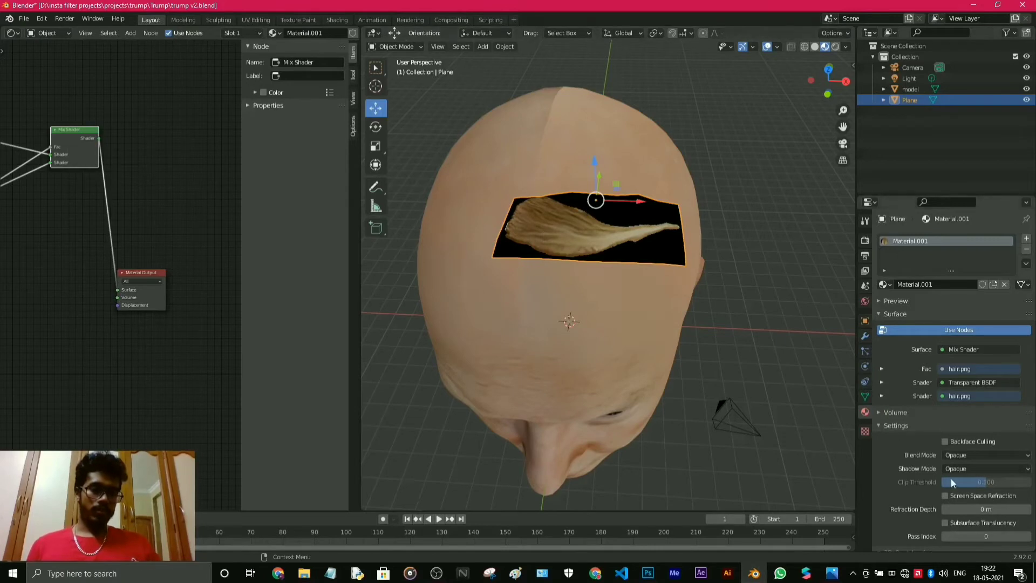
{"action": "left_click", "coordinate": [971, 455]}
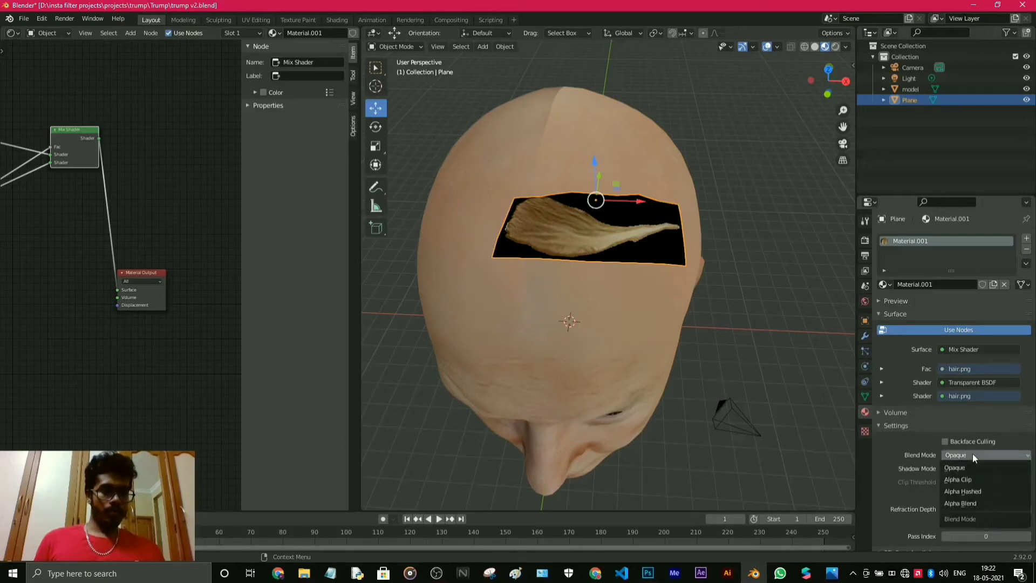
{"action": "left_click", "coordinate": [972, 491]}
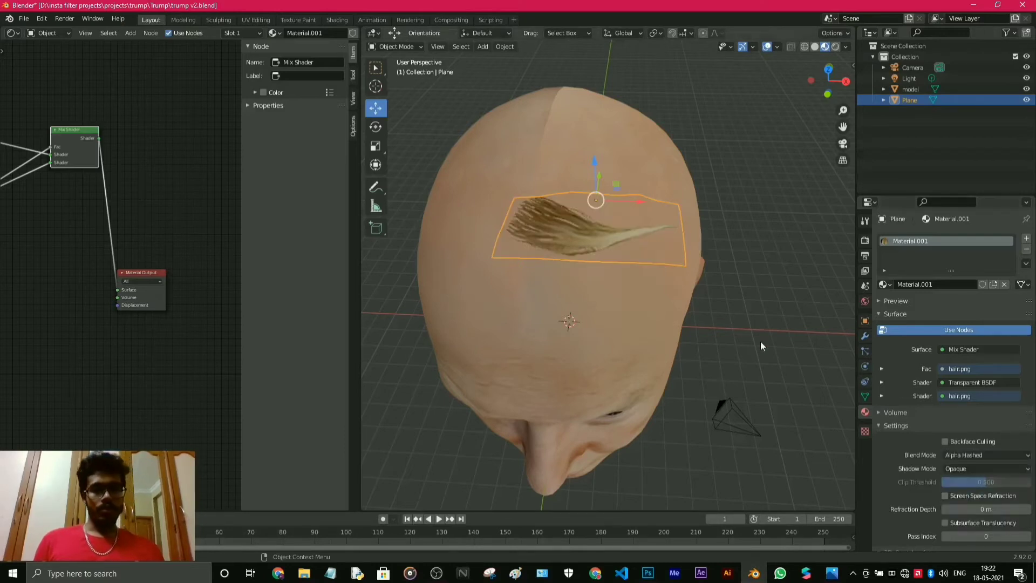
{"action": "scroll", "coordinate": [643, 238], "scroll_direction": "up", "scroll_amount": 6}
{"action": "scroll", "coordinate": [712, 288], "scroll_direction": "down", "scroll_amount": 4}
{"action": "middle_click_drag", "start_coordinate": [712, 288], "coordinate": [689, 290]}
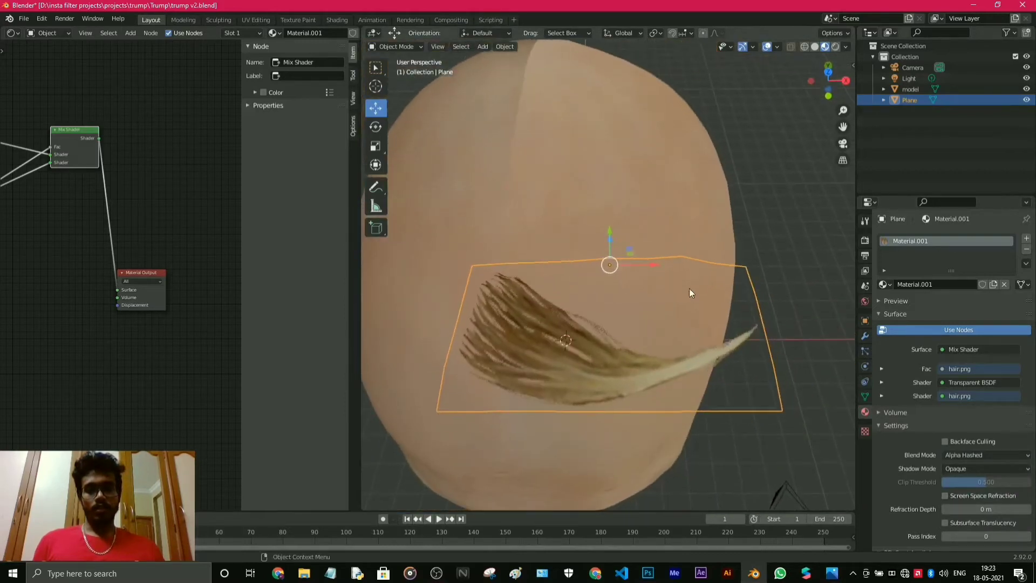
{"action": "scroll", "coordinate": [650, 348], "scroll_direction": "down", "scroll_amount": 3}
{"action": "middle_click_drag", "start_coordinate": [650, 348], "coordinate": [650, 329]}
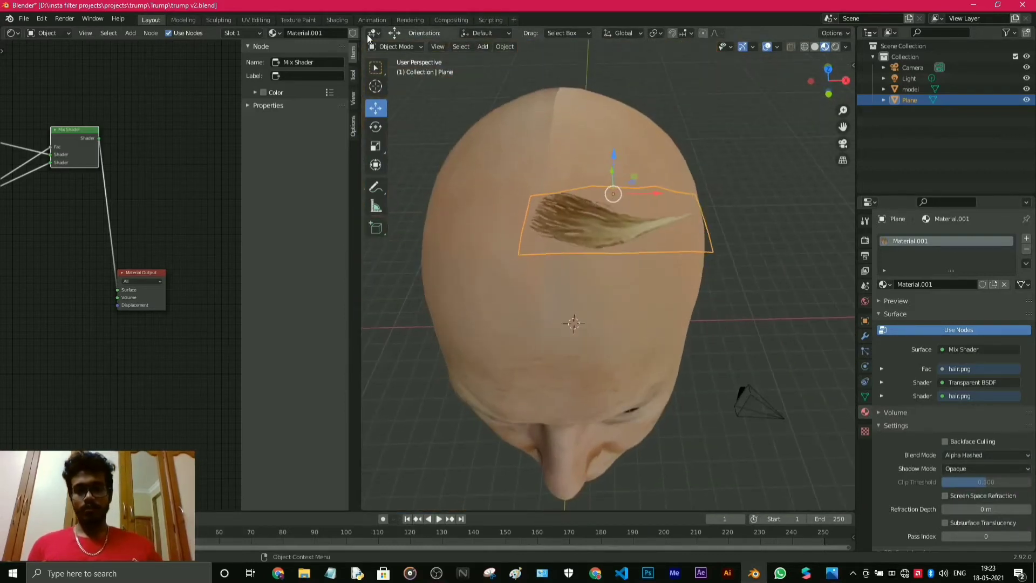
Expand the 3D viewport over the node editor area and nudge the hair card on top of the head.
{"action": "left_click_drag", "start_coordinate": [363, 29], "coordinate": [250, 117]}
{"action": "scroll", "coordinate": [525, 228], "scroll_direction": "down", "scroll_amount": 4}
{"action": "middle_click_drag", "start_coordinate": [526, 228], "coordinate": [577, 57]}
{"action": "left_click_drag", "start_coordinate": [554, 96], "coordinate": [504, 115]}
{"action": "middle_click_drag", "start_coordinate": [600, 164], "coordinate": [495, 155]}
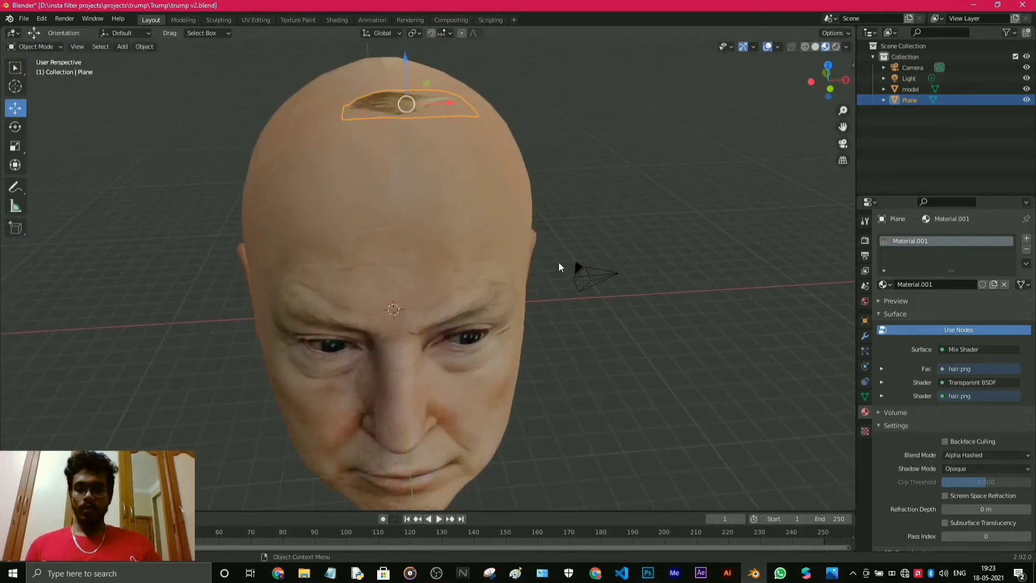
Switch to File Explorer and copy the trump photo from the 1 ex folder into the Trump project folder.
{"action": "mouse_move", "coordinate": [303, 572]}
{"action": "left_click", "coordinate": [360, 518]}
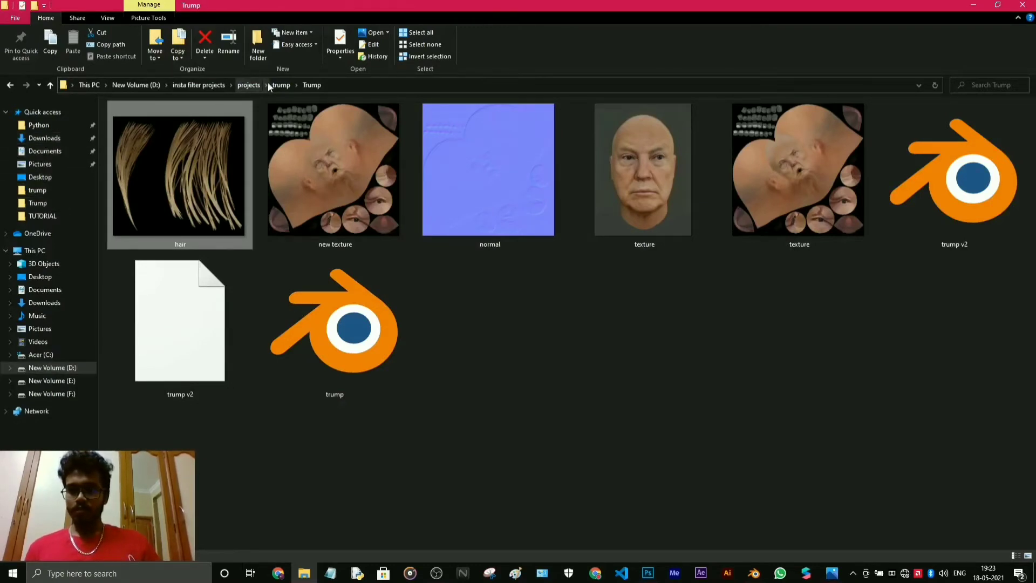
{"action": "left_click", "coordinate": [281, 85]}
{"action": "double_click", "coordinate": [135, 132]}
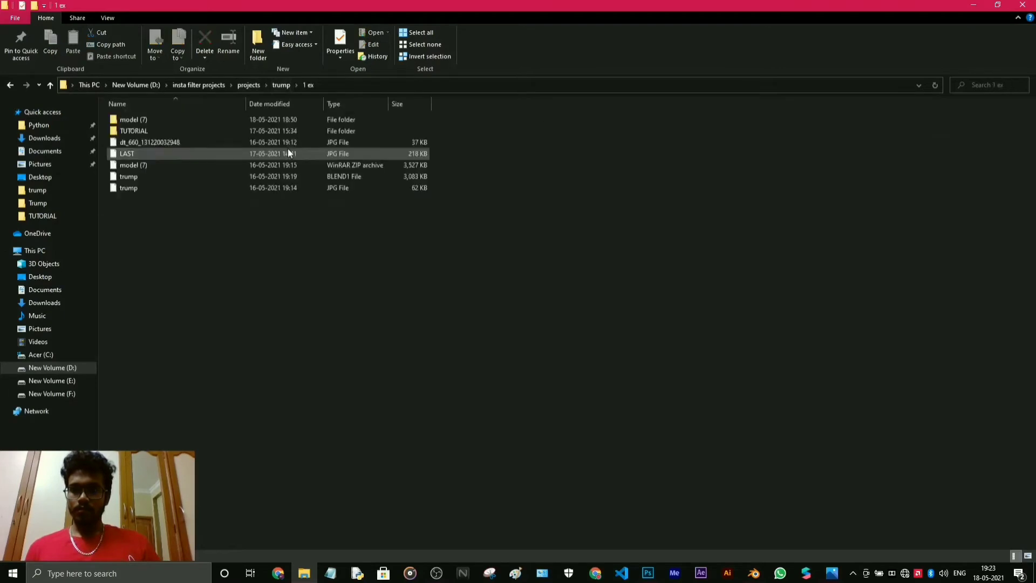
{"action": "scroll", "coordinate": [264, 220], "scroll_direction": "up", "scroll_amount": 3, "text": "ctrl"}
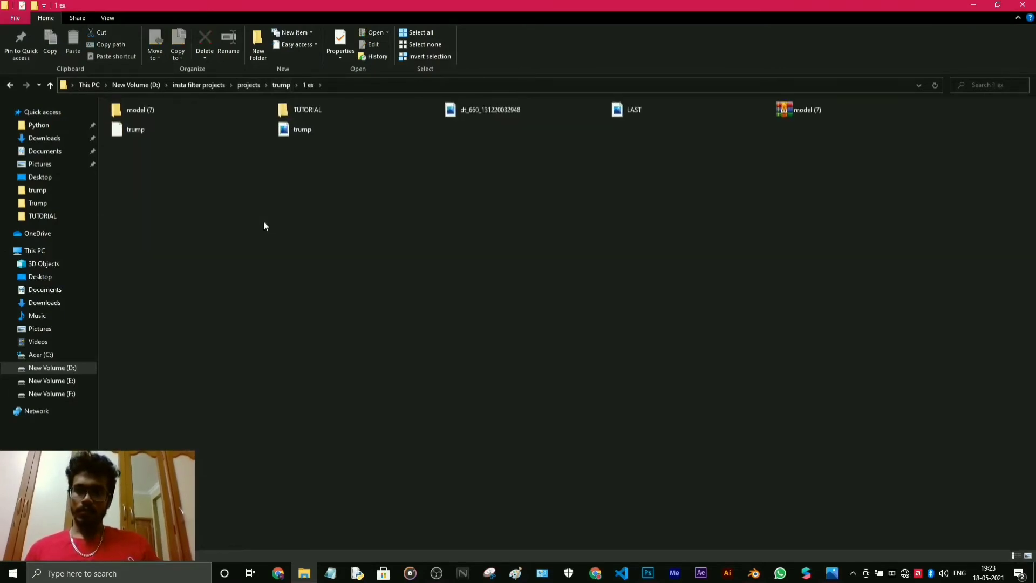
{"action": "left_click", "coordinate": [379, 124]}
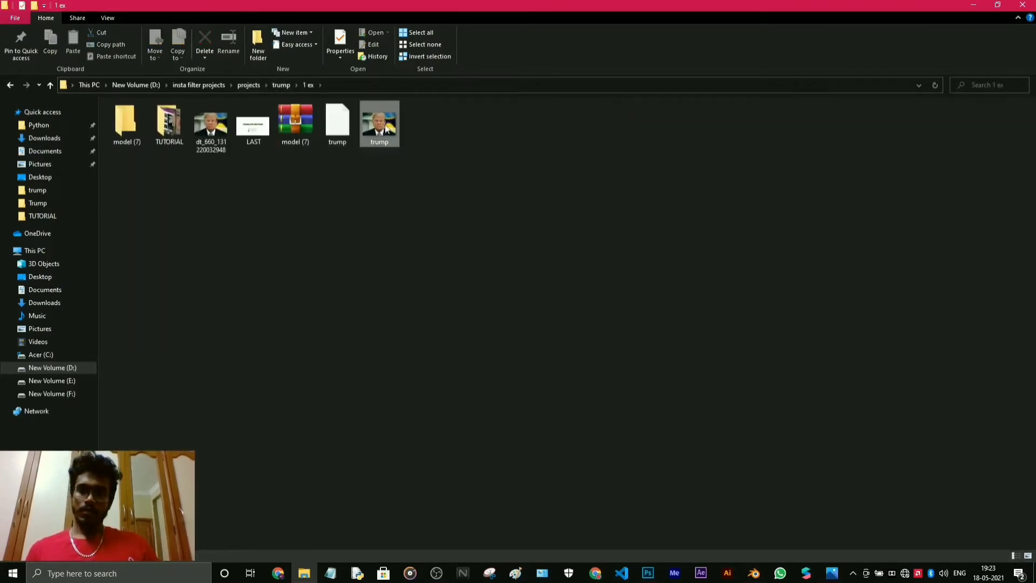
{"action": "left_click", "coordinate": [337, 121], "text": "ctrl"}
{"action": "left_click", "coordinate": [282, 86]}
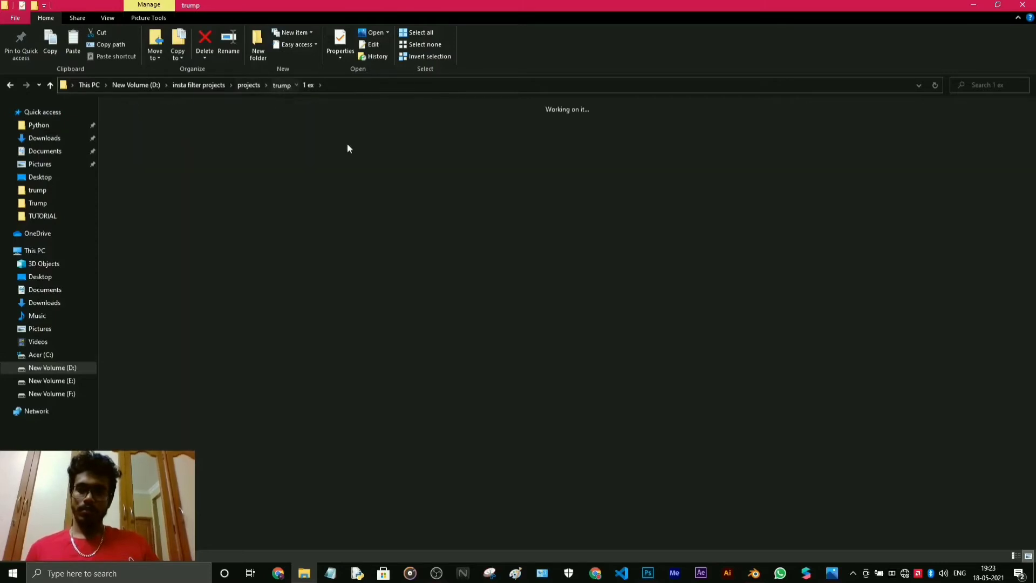
{"action": "double_click", "coordinate": [216, 139]}
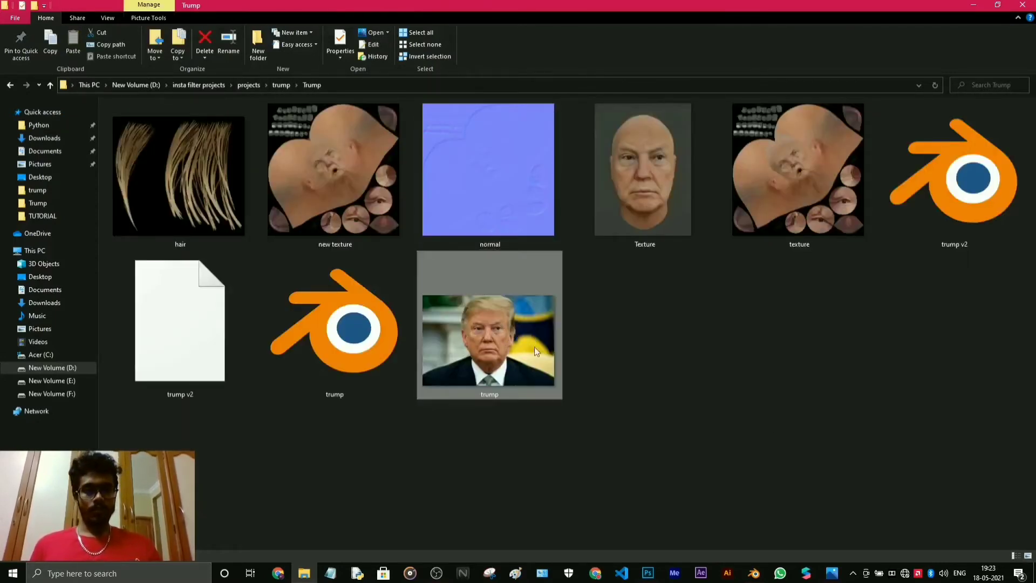
Bring up the trump.jpg reference photo and arrange it side by side with Blender.
{"action": "left_click", "coordinate": [831, 571]}
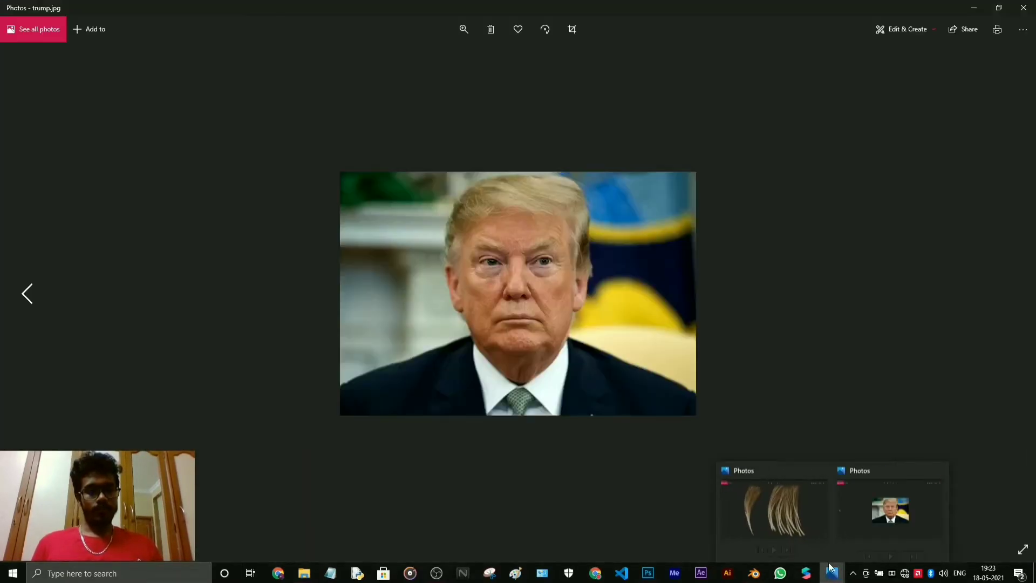
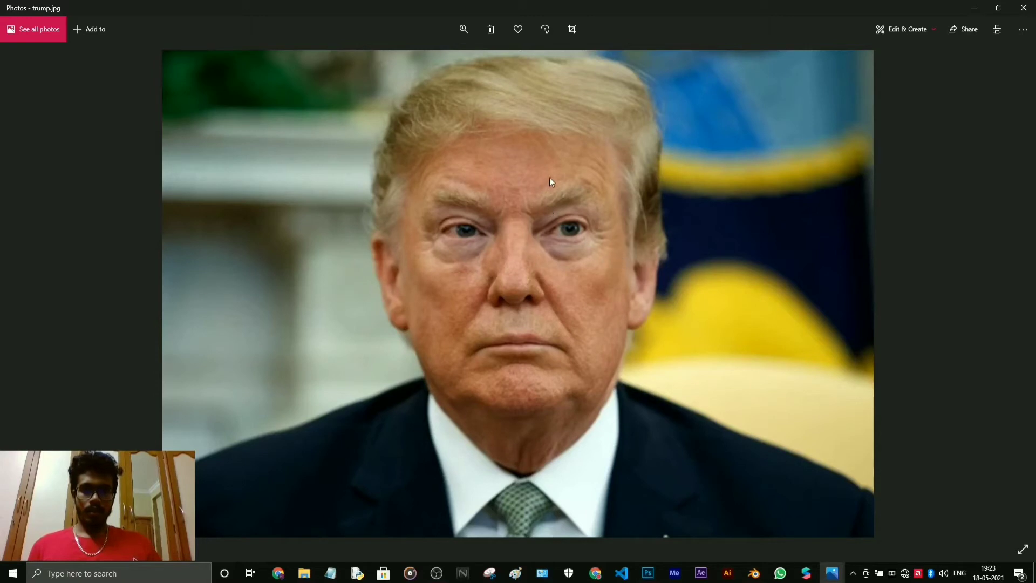
{"action": "left_click_drag", "start_coordinate": [519, 8], "coordinate": [1, 80]}
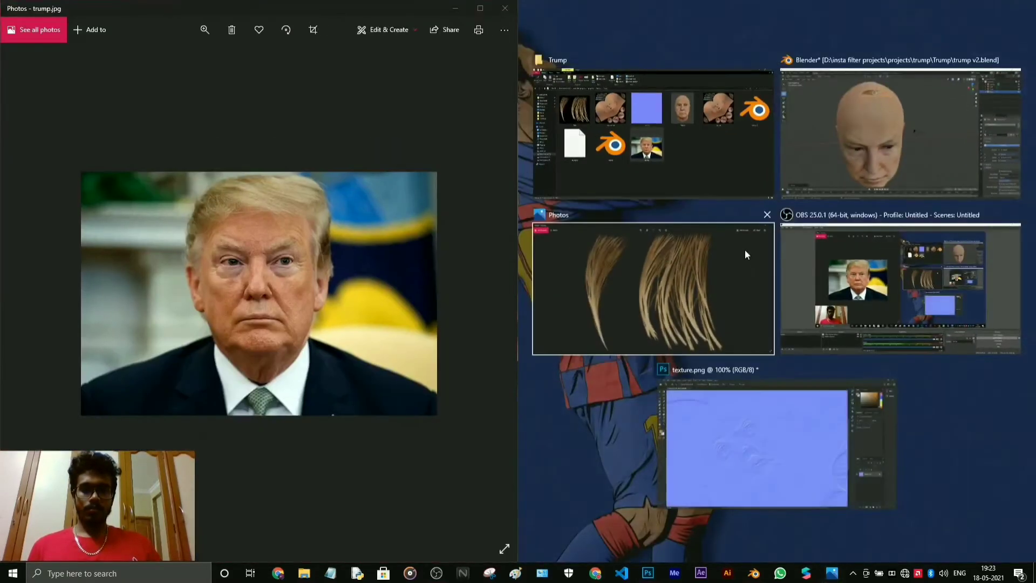
{"action": "left_click", "coordinate": [886, 106]}
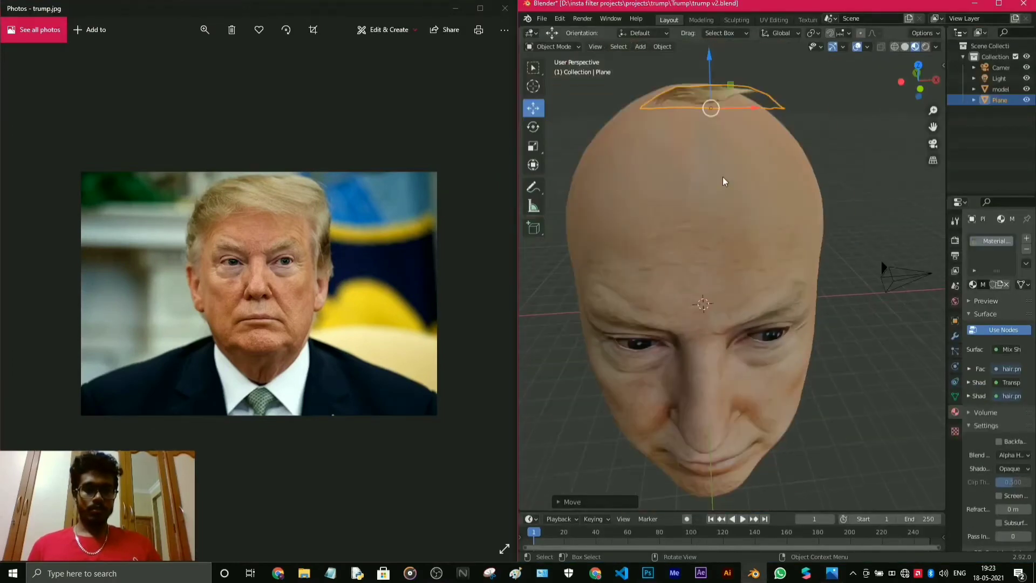
Rotate the hair card on the crown so its strand tilts toward the forehead.
{"action": "left_click_drag", "start_coordinate": [933, 127], "coordinate": [972, 248]}
{"action": "scroll", "coordinate": [821, 250], "scroll_direction": "up", "scroll_amount": 1}
{"action": "middle_click_drag", "start_coordinate": [821, 250], "coordinate": [807, 258]}
{"action": "scroll", "coordinate": [803, 264], "scroll_direction": "down", "scroll_amount": 1}
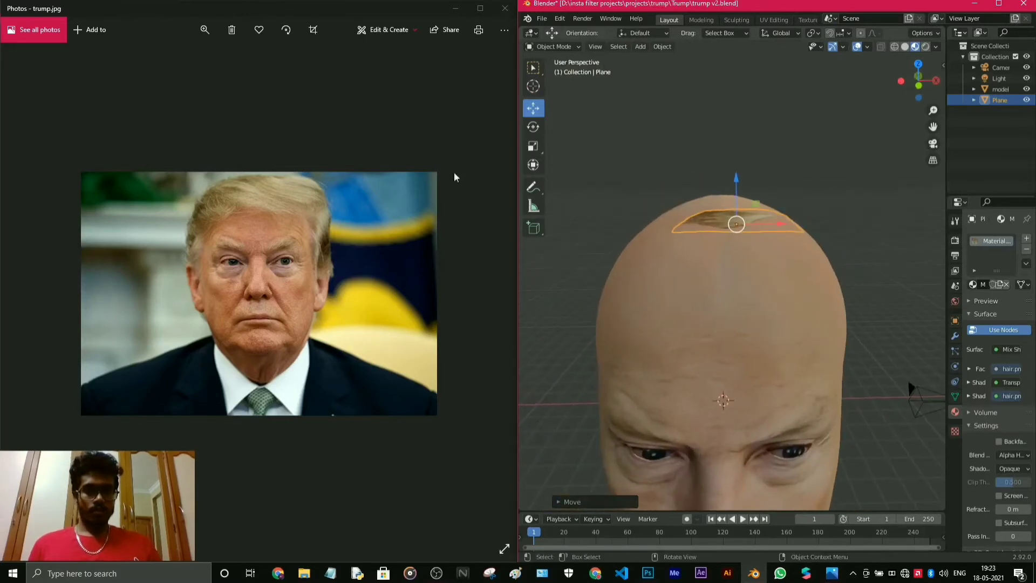
{"action": "left_click", "coordinate": [533, 126]}
{"action": "left_click_drag", "start_coordinate": [753, 227], "coordinate": [745, 252]}
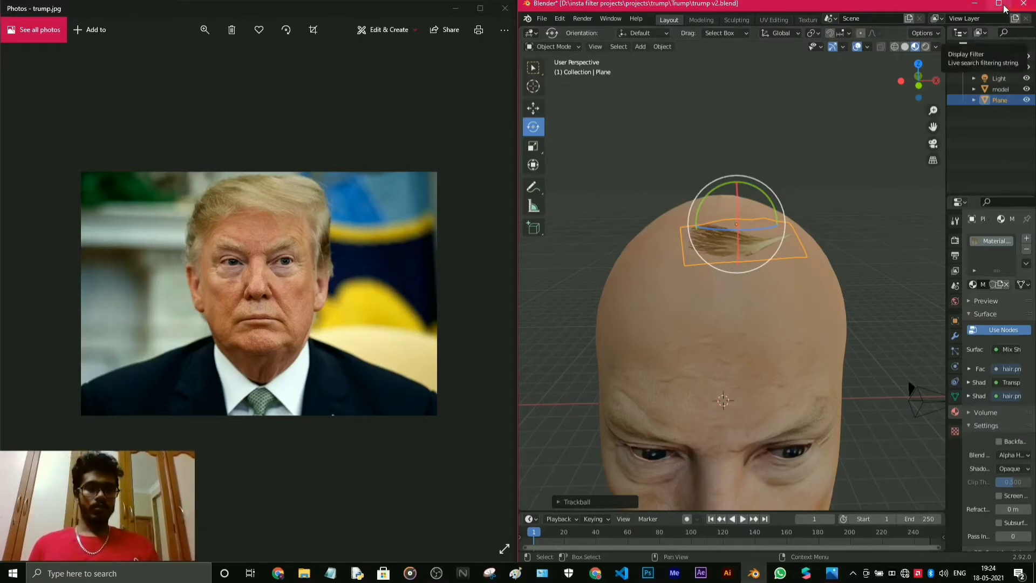
Shift the hair card's whole UV island onto the single strand of the hair texture.
{"action": "left_click", "coordinate": [459, 13]}
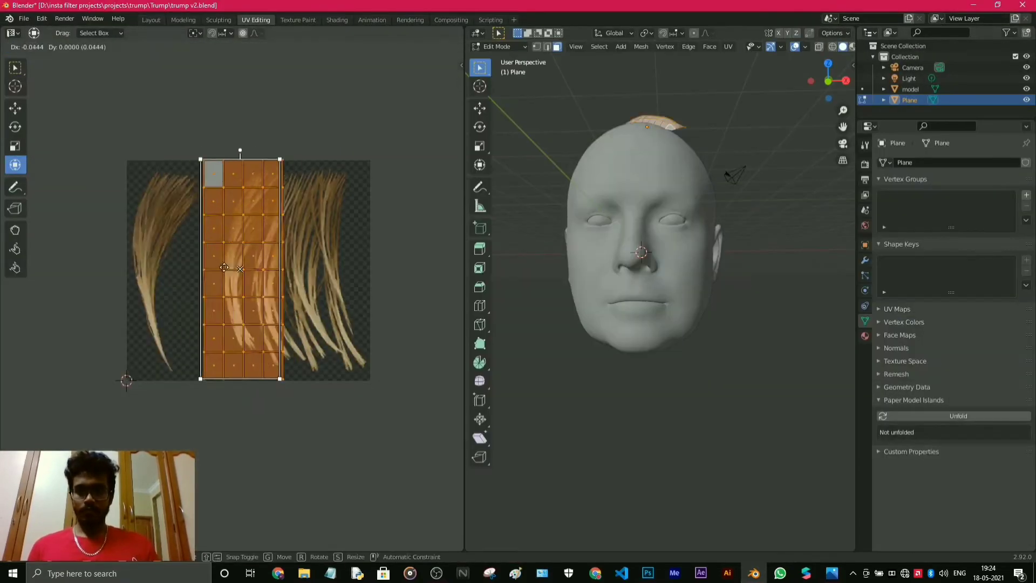
{"action": "left_click_drag", "start_coordinate": [224, 267], "coordinate": [151, 267]}
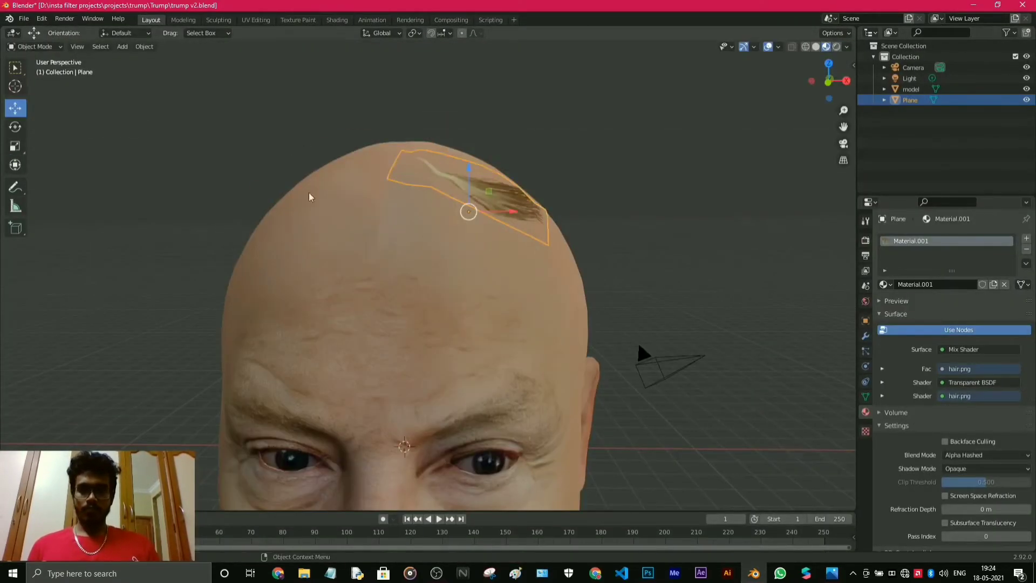
Move the hair card down onto the upper forehead and turn it to follow the head's curve.
{"action": "left_click_drag", "start_coordinate": [468, 212], "coordinate": [436, 262]}
{"action": "middle_click_drag", "start_coordinate": [518, 302], "coordinate": [479, 279]}
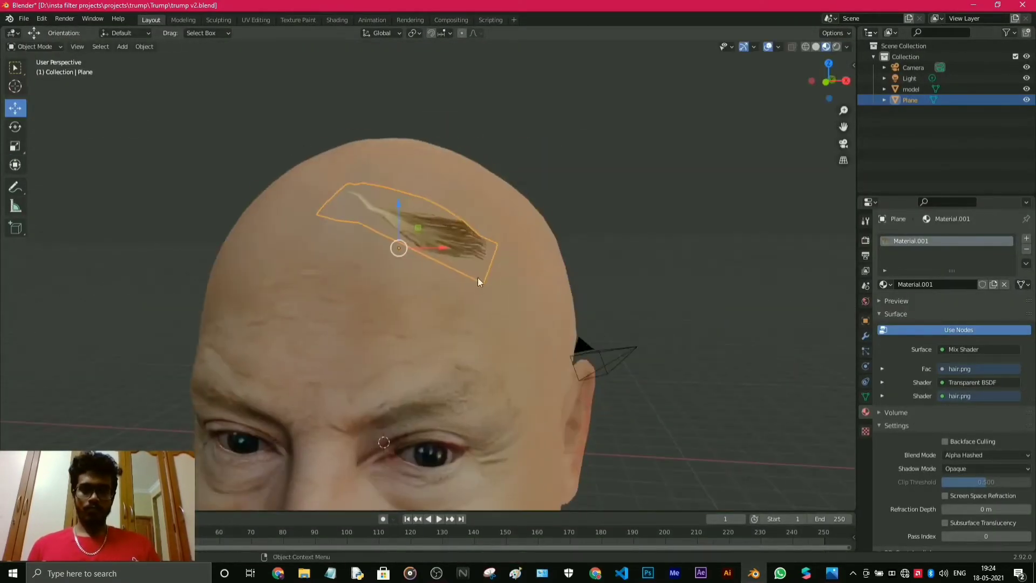
{"action": "left_click", "coordinate": [15, 127]}
{"action": "left_click_drag", "start_coordinate": [442, 270], "coordinate": [408, 270]}
{"action": "left_click", "coordinate": [15, 145]}
{"action": "left_click", "coordinate": [15, 108]}
Refine the hair card's rotation from several sides so the strand sweeps inward from the temple hairline.
{"action": "middle_click_drag", "start_coordinate": [518, 299], "coordinate": [626, 302]}
{"action": "left_click", "coordinate": [15, 126]}
{"action": "left_click_drag", "start_coordinate": [585, 318], "coordinate": [572, 326]}
{"action": "left_click", "coordinate": [15, 108]}
{"action": "middle_click_drag", "start_coordinate": [566, 310], "coordinate": [520, 305]}
{"action": "left_click", "coordinate": [15, 127]}
{"action": "left_click_drag", "start_coordinate": [443, 326], "coordinate": [513, 353]}
Duplicate the hair card and fit the copy beside the first one at the temple side of the hairline.
{"action": "key", "text": "shift+d"}
{"action": "left_click", "coordinate": [16, 145]}
{"action": "left_click", "coordinate": [15, 108]}
{"action": "scroll", "coordinate": [539, 361], "scroll_direction": "up", "scroll_amount": 2}
{"action": "left_click", "coordinate": [432, 243]}
{"action": "left_click", "coordinate": [15, 127]}
{"action": "scroll", "coordinate": [627, 315], "scroll_direction": "down", "scroll_amount": 4}
{"action": "left_click", "coordinate": [653, 302]}
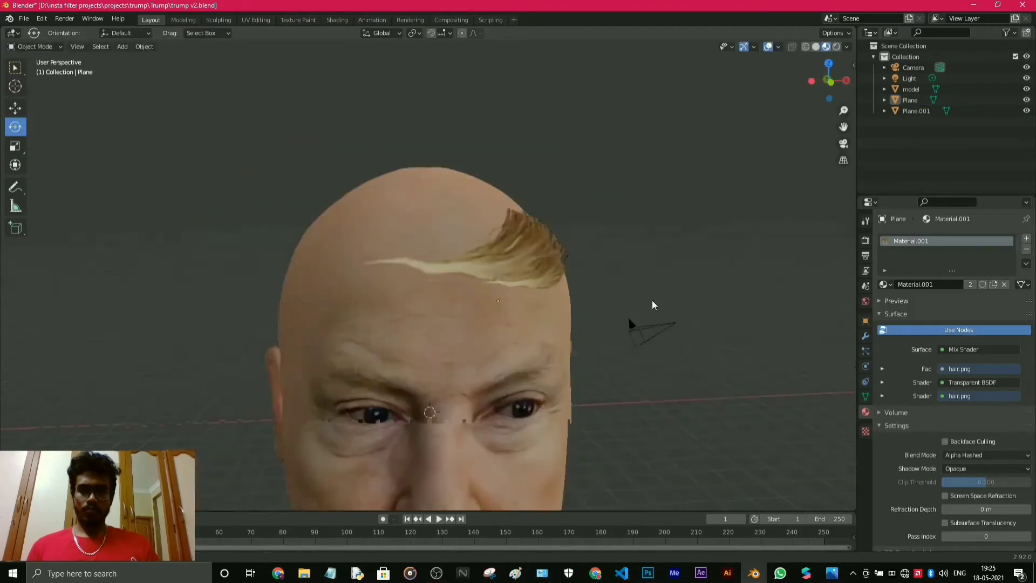
Duplicate a hair card again and position the copy lower on the temple, overlapping the existing strands.
{"action": "scroll", "coordinate": [593, 281], "scroll_direction": "up", "scroll_amount": 4}
{"action": "left_click", "coordinate": [474, 222]}
{"action": "key", "text": "shift+d"}
{"action": "left_click_drag", "start_coordinate": [485, 281], "coordinate": [520, 300]}
{"action": "left_click", "coordinate": [15, 108]}
{"action": "middle_click_drag", "start_coordinate": [594, 280], "coordinate": [722, 273]}
{"action": "left_click_drag", "start_coordinate": [725, 266], "coordinate": [696, 269]}
{"action": "middle_click_drag", "start_coordinate": [696, 269], "coordinate": [180, 268]}
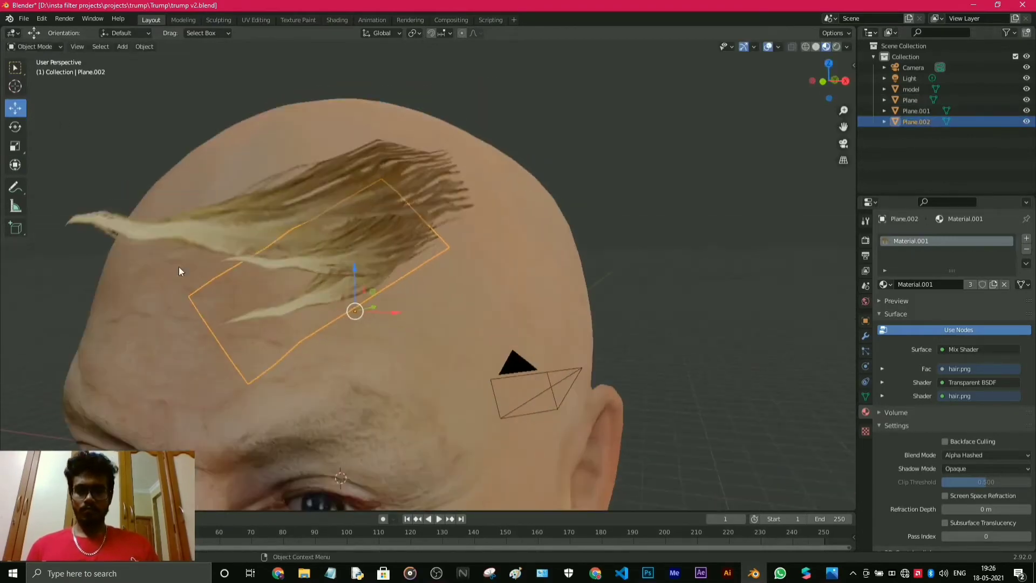
Adjust the angle and size of the lower temple card so it blends under the other strands.
{"action": "left_click", "coordinate": [15, 127]}
{"action": "left_click", "coordinate": [15, 146]}
{"action": "mouse_move", "coordinate": [319, 335]}
{"action": "left_mouse_down"}
{"action": "mouse_move", "coordinate": [302, 315]}
{"action": "mouse_move", "coordinate": [325, 316]}
{"action": "left_mouse_up"}
{"action": "left_click", "coordinate": [16, 108]}
Add three more duplicated hair cards around the temple and rotate them to thicken the hair there.
{"action": "key", "text": "shift+d"}
{"action": "key", "text": "shift+d"}
{"action": "key", "text": "shift+d"}
{"action": "left_click", "coordinate": [15, 127]}
{"action": "left_click_drag", "start_coordinate": [408, 276], "coordinate": [316, 289]}
{"action": "left_click", "coordinate": [15, 146]}
{"action": "left_click", "coordinate": [15, 108]}
{"action": "left_click", "coordinate": [15, 127]}
{"action": "scroll", "coordinate": [471, 362], "scroll_direction": "down", "scroll_amount": 3}
{"action": "middle_click_drag", "start_coordinate": [471, 364], "coordinate": [620, 346]}
Duplicate a hair card and place the copy across the middle of the front hairline.
{"action": "key", "text": "shift+d"}
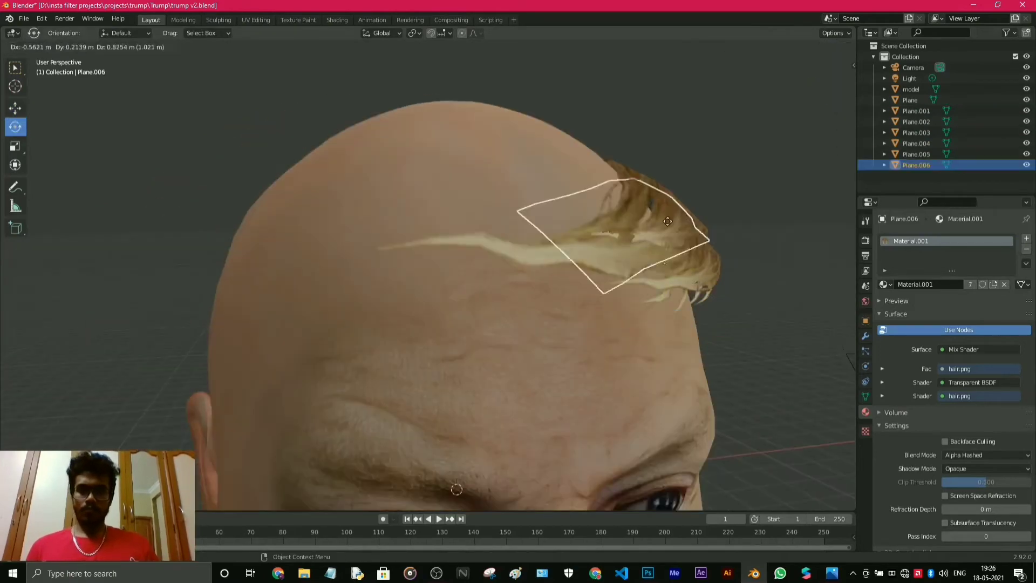
{"action": "left_click", "coordinate": [15, 108]}
{"action": "middle_click_drag", "start_coordinate": [540, 281], "coordinate": [475, 302]}
{"action": "left_click", "coordinate": [15, 126]}
{"action": "left_click", "coordinate": [15, 108]}
{"action": "left_click", "coordinate": [15, 126]}
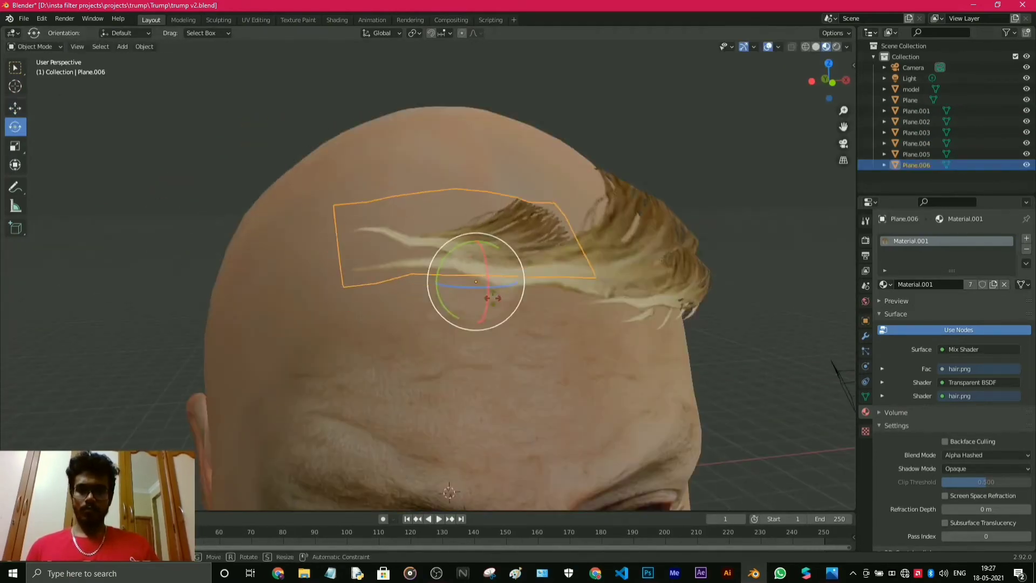
Rotate and reposition the front hairline copy so its strand sweeps sideways across the forehead.
{"action": "left_click_drag", "start_coordinate": [494, 298], "coordinate": [485, 315]}
{"action": "left_click", "coordinate": [15, 108]}
{"action": "left_click_drag", "start_coordinate": [455, 284], "coordinate": [448, 307]}
{"action": "middle_click_drag", "start_coordinate": [448, 307], "coordinate": [485, 310]}
{"action": "left_click", "coordinate": [15, 127]}
{"action": "left_click_drag", "start_coordinate": [454, 294], "coordinate": [345, 302]}
{"action": "left_click", "coordinate": [15, 108]}
{"action": "scroll", "coordinate": [422, 302], "scroll_direction": "down", "scroll_amount": 2}
Fine-tune the front hairline card's position from both sides so it sits close against the scalp.
{"action": "left_click", "coordinate": [15, 127]}
{"action": "middle_click_drag", "start_coordinate": [432, 302], "coordinate": [571, 294]}
{"action": "left_click", "coordinate": [16, 108]}
{"action": "left_click", "coordinate": [650, 288]}
{"action": "left_click_drag", "start_coordinate": [655, 300], "coordinate": [658, 305]}
{"action": "middle_click_drag", "start_coordinate": [658, 306], "coordinate": [399, 345]}
{"action": "left_click", "coordinate": [431, 307]}
{"action": "left_click_drag", "start_coordinate": [373, 329], "coordinate": [388, 302]}
Duplicate the front hair card, lower the copy on the forehead hairline, and rotate it to match the sweep.
{"action": "left_click", "coordinate": [15, 127]}
{"action": "key", "text": "shift+d"}
{"action": "left_click", "coordinate": [420, 332]}
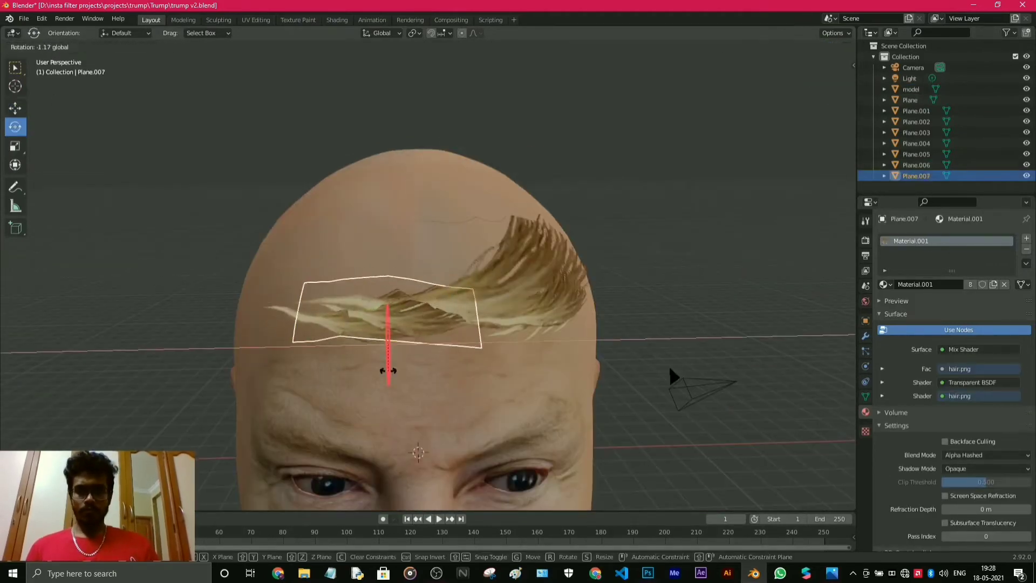
{"action": "left_click", "coordinate": [15, 108]}
{"action": "middle_click_drag", "start_coordinate": [389, 324], "coordinate": [302, 345]}
{"action": "left_click_drag", "start_coordinate": [281, 356], "coordinate": [259, 350]}
{"action": "middle_click_drag", "start_coordinate": [259, 351], "coordinate": [650, 340]}
{"action": "left_click", "coordinate": [16, 127]}
{"action": "left_click_drag", "start_coordinate": [423, 351], "coordinate": [417, 325]}
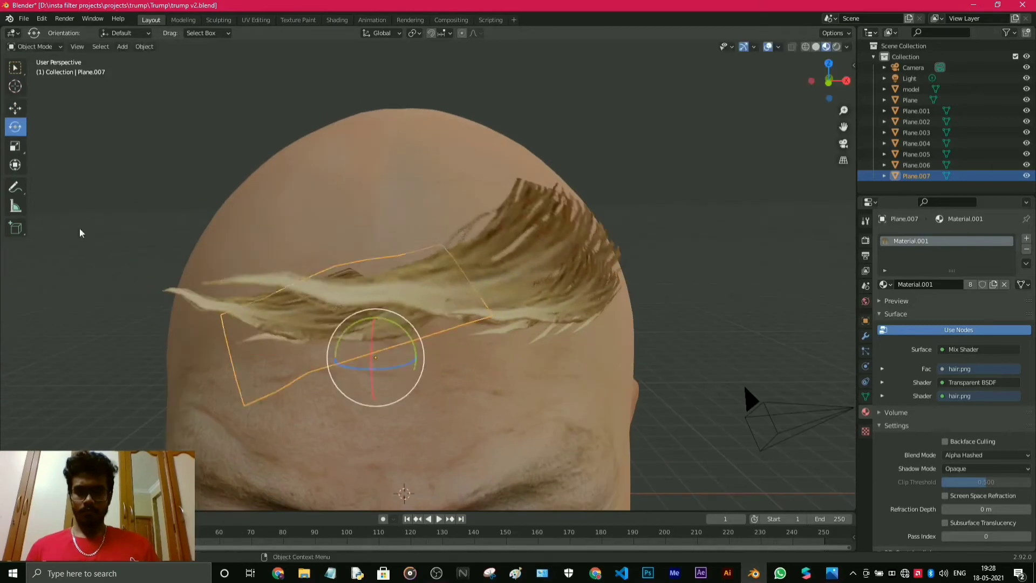
Scale down the newest hair card and move and rotate it into the gap at the centre of the hairline.
{"action": "left_click", "coordinate": [16, 107]}
{"action": "left_click_drag", "start_coordinate": [374, 351], "coordinate": [398, 377]}
{"action": "scroll", "coordinate": [421, 393], "scroll_direction": "down", "scroll_amount": 2}
{"action": "key", "text": "s"}
{"action": "left_click", "coordinate": [351, 346]}
{"action": "left_click_drag", "start_coordinate": [396, 340], "coordinate": [411, 323]}
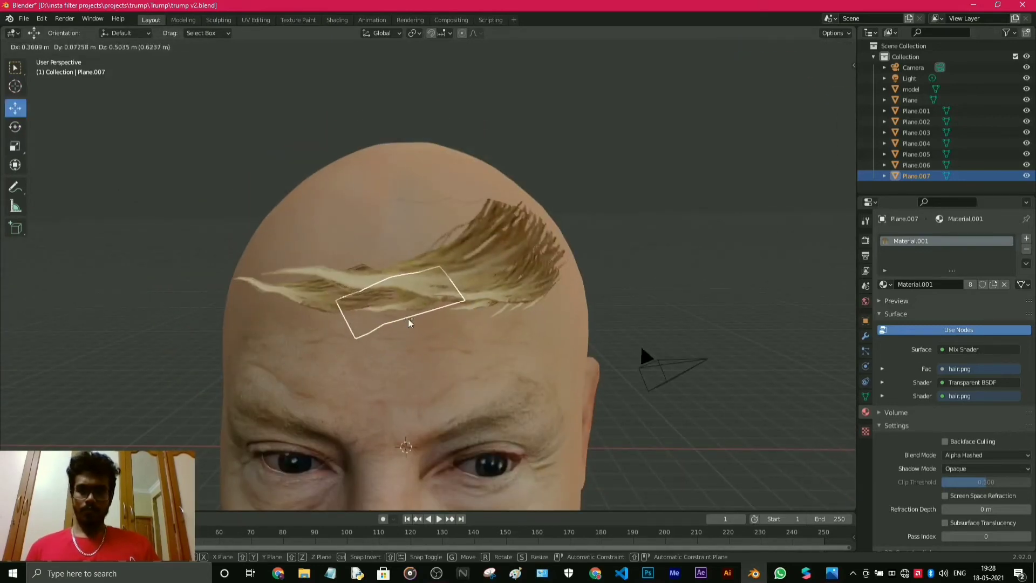
{"action": "left_click", "coordinate": [15, 126]}
{"action": "left_click_drag", "start_coordinate": [430, 358], "coordinate": [421, 345]}
{"action": "left_click", "coordinate": [645, 358]}
Duplicate a large hair card and place and rotate the copy above the front row of hair.
{"action": "middle_click_drag", "start_coordinate": [442, 410], "coordinate": [459, 377]}
{"action": "left_click", "coordinate": [491, 291]}
{"action": "key", "text": "shift+d"}
{"action": "left_click", "coordinate": [389, 315]}
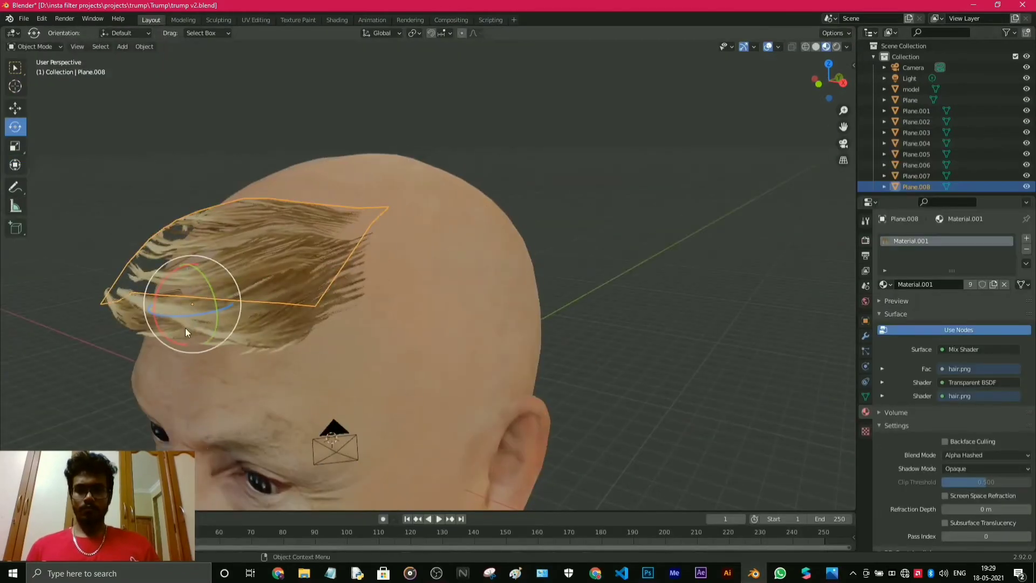
{"action": "left_click_drag", "start_coordinate": [185, 342], "coordinate": [189, 329]}
{"action": "left_click", "coordinate": [15, 108]}
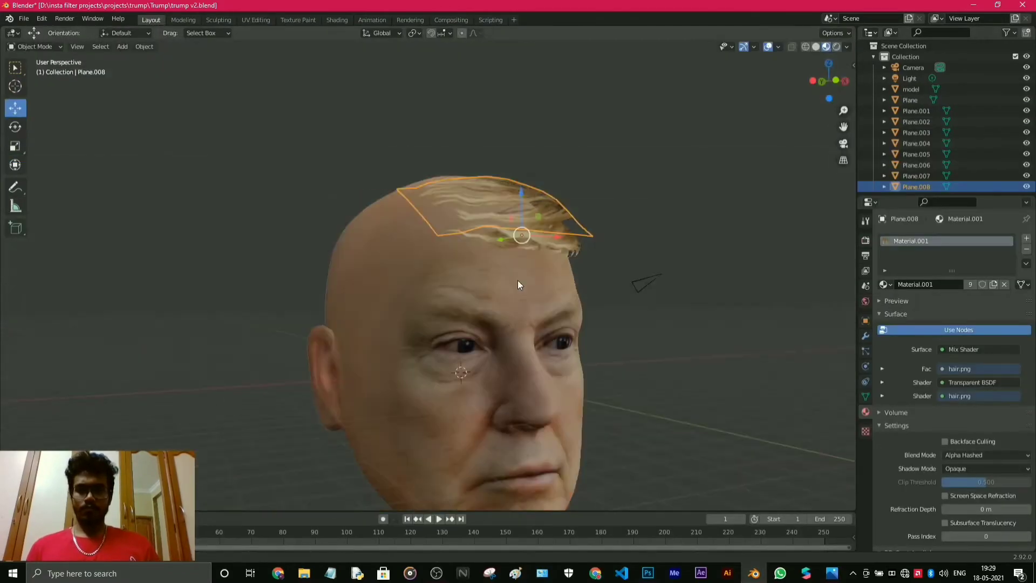
Duplicate the upper hair card and rotate the copy to cover the next strip toward the crown.
{"action": "middle_click_drag", "start_coordinate": [517, 280], "coordinate": [432, 367]}
{"action": "key", "text": "shift+d"}
{"action": "left_click", "coordinate": [400, 357]}
{"action": "left_click", "coordinate": [16, 126]}
{"action": "left_click_drag", "start_coordinate": [399, 377], "coordinate": [398, 358]}
{"action": "middle_click_drag", "start_coordinate": [440, 345], "coordinate": [442, 271]}
{"action": "left_click_drag", "start_coordinate": [452, 276], "coordinate": [456, 298]}
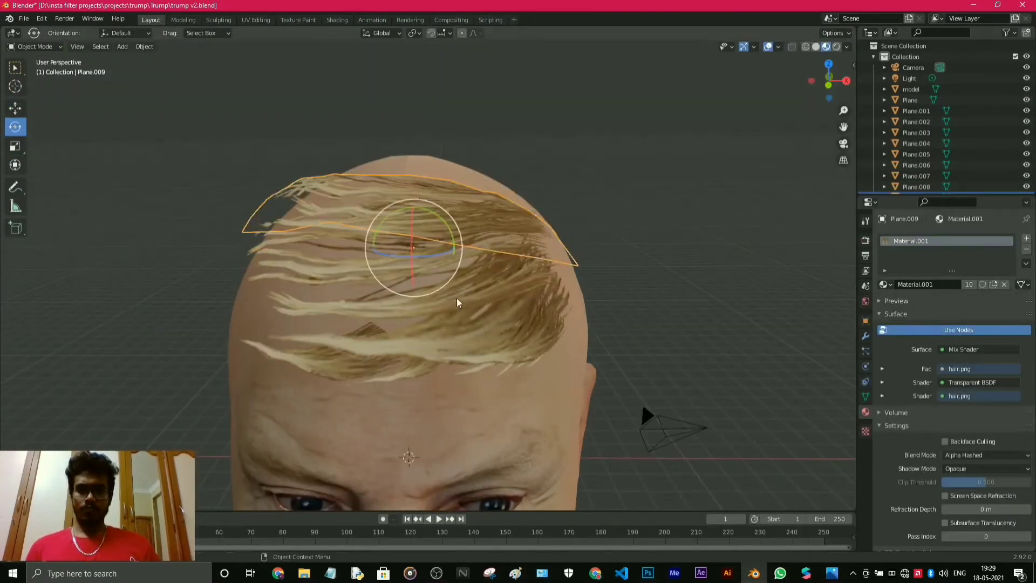
Add another duplicated hair card farther back on the crown and move it down against the scalp.
{"action": "key", "text": "shift+d"}
{"action": "left_click", "coordinate": [425, 360]}
{"action": "middle_click_drag", "start_coordinate": [457, 298], "coordinate": [432, 259]}
{"action": "left_click", "coordinate": [15, 108]}
{"action": "left_click_drag", "start_coordinate": [450, 143], "coordinate": [452, 178]}
{"action": "middle_click_drag", "start_coordinate": [459, 270], "coordinate": [485, 291]}
Duplicate the crown hair card and adjust the copy's size and angle to fit the top of the head.
{"action": "key", "text": "shift+d"}
{"action": "left_click", "coordinate": [15, 127]}
{"action": "left_click", "coordinate": [15, 146]}
{"action": "left_click_drag", "start_coordinate": [413, 288], "coordinate": [426, 297]}
{"action": "left_click", "coordinate": [15, 127]}
Duplicate the upper hair card twice and set each copy in the next strip across the crown.
{"action": "key", "text": "shift+d"}
{"action": "left_click", "coordinate": [356, 178]}
{"action": "middle_click_drag", "start_coordinate": [378, 264], "coordinate": [373, 146]}
{"action": "key", "text": "shift+d"}
{"action": "left_click", "coordinate": [391, 176]}
{"action": "left_click", "coordinate": [16, 108]}
{"action": "middle_click_drag", "start_coordinate": [432, 215], "coordinate": [458, 302]}
Duplicate hair cards onto the back of the crown and rotate the rearmost copy to follow the head's curve.
{"action": "key", "text": "shift+d"}
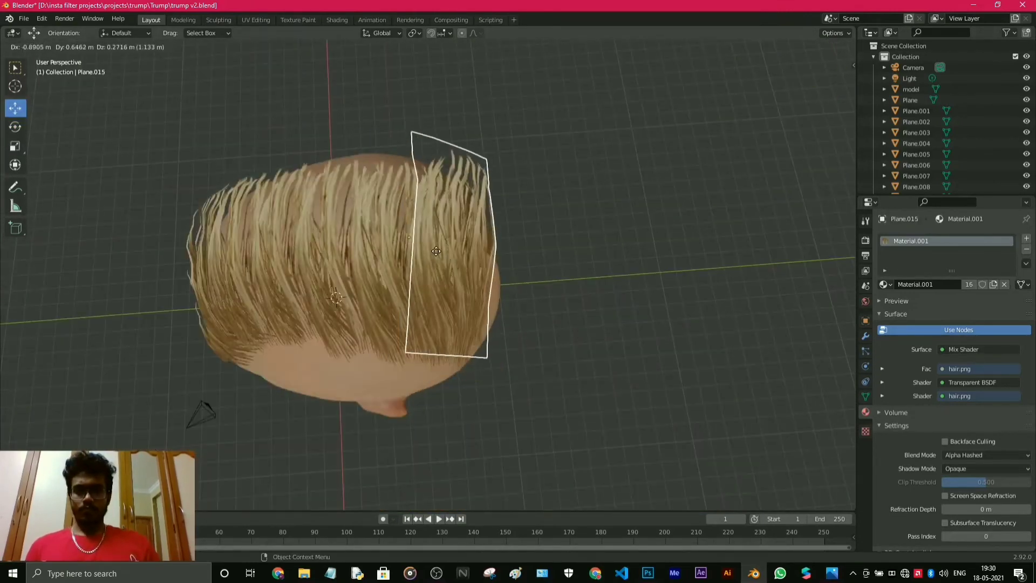
{"action": "key", "text": "shift+d"}
{"action": "left_click", "coordinate": [353, 259]}
{"action": "middle_click_drag", "start_coordinate": [353, 259], "coordinate": [410, 226]}
{"action": "left_click", "coordinate": [15, 126]}
{"action": "left_click_drag", "start_coordinate": [445, 263], "coordinate": [430, 260]}
{"action": "left_click", "coordinate": [15, 108]}
{"action": "middle_click_drag", "start_coordinate": [430, 260], "coordinate": [518, 319]}
Adjust the rear hair card's angle again and save the file.
{"action": "left_click", "coordinate": [15, 126]}
{"action": "key", "text": "ctrl+s"}
{"action": "left_click_drag", "start_coordinate": [548, 296], "coordinate": [566, 275]}
{"action": "left_click", "coordinate": [15, 108]}
{"action": "mouse_move", "coordinate": [518, 323]}
{"action": "middle_mouse_down"}
{"action": "mouse_move", "coordinate": [565, 305]}
{"action": "mouse_move", "coordinate": [572, 270]}
{"action": "middle_mouse_up"}
Duplicate another hair card, place it, and reshape it with a stroke in the sculpting workspace.
{"action": "key", "text": "shift+d"}
{"action": "left_click", "coordinate": [612, 286]}
{"action": "left_click", "coordinate": [219, 20]}
{"action": "scroll", "coordinate": [418, 217], "scroll_direction": "up", "scroll_amount": 3}
{"action": "left_click_drag", "start_coordinate": [350, 216], "coordinate": [397, 265]}
{"action": "left_click", "coordinate": [151, 20]}
Duplicate a hair card onto the upper right side of the head, shift it inward and rotate it to fit.
{"action": "key", "text": "shift+d"}
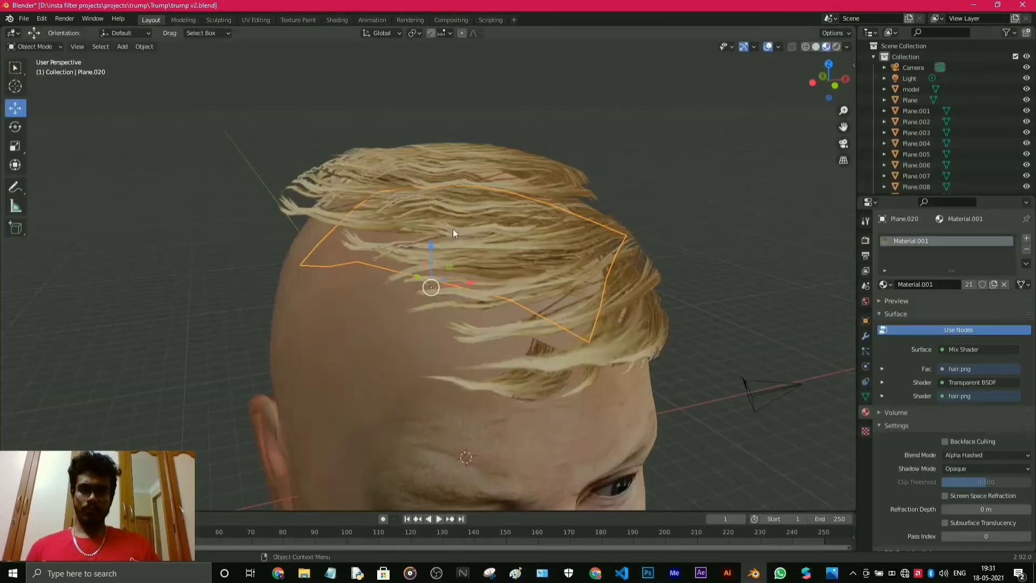
{"action": "middle_click_drag", "start_coordinate": [452, 228], "coordinate": [469, 232]}
{"action": "left_click_drag", "start_coordinate": [431, 286], "coordinate": [414, 280]}
{"action": "left_click", "coordinate": [15, 127]}
{"action": "middle_click_drag", "start_coordinate": [485, 281], "coordinate": [561, 270]}
{"action": "left_click_drag", "start_coordinate": [569, 270], "coordinate": [550, 274]}
{"action": "middle_click_drag", "start_coordinate": [550, 274], "coordinate": [530, 284]}
Duplicate a hair card along the head's right side above the temple and raise it slightly against the scalp.
{"action": "key", "text": "shift+d"}
{"action": "left_click", "coordinate": [15, 108]}
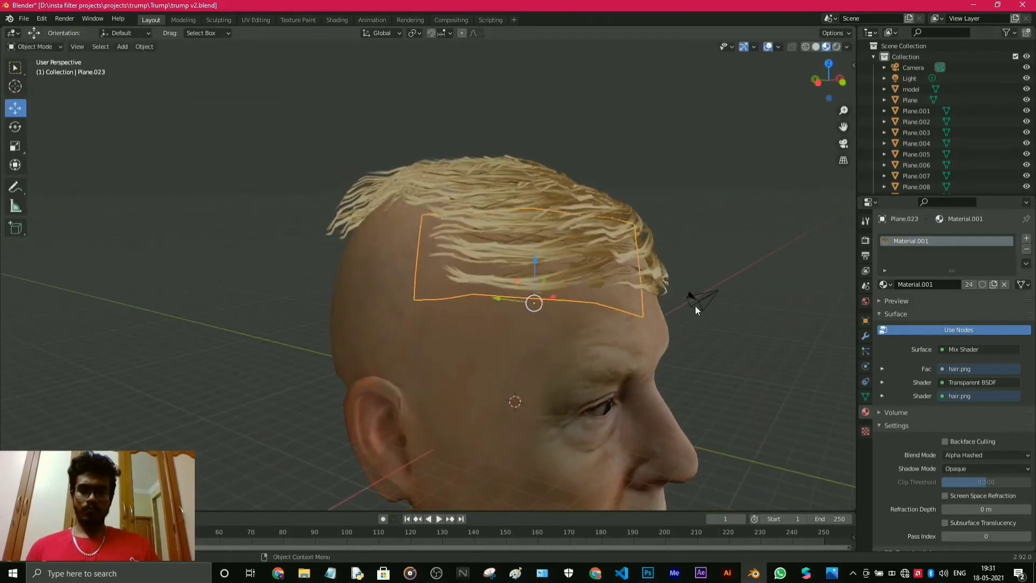
{"action": "middle_click_drag", "start_coordinate": [695, 305], "coordinate": [485, 294]}
{"action": "left_click", "coordinate": [427, 284]}
{"action": "left_click_drag", "start_coordinate": [441, 272], "coordinate": [441, 259]}
{"action": "left_click", "coordinate": [480, 286]}
{"action": "mouse_move", "coordinate": [379, 291]}
{"action": "middle_mouse_down"}
{"action": "mouse_move", "coordinate": [475, 287]}
{"action": "mouse_move", "coordinate": [388, 297]}
{"action": "middle_mouse_up"}
{"action": "left_click", "coordinate": [480, 350]}
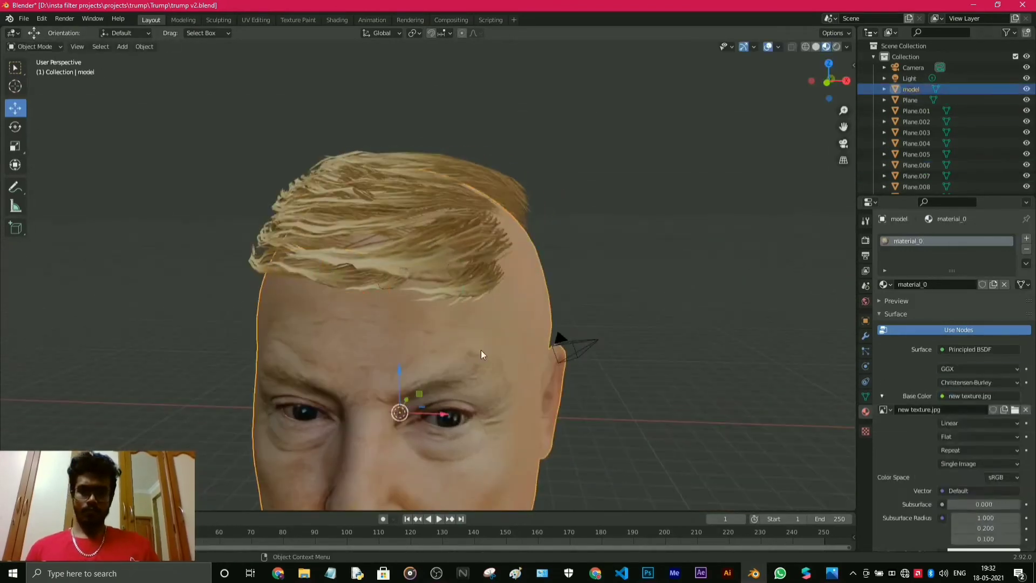
Duplicate a hair card and place the copy to thicken the front hair.
{"action": "scroll", "coordinate": [480, 349], "scroll_direction": "up", "scroll_amount": 3}
{"action": "middle_click_drag", "start_coordinate": [740, 367], "coordinate": [701, 399]}
{"action": "key", "text": "shift+d"}
{"action": "left_click", "coordinate": [421, 302]}
{"action": "middle_click_drag", "start_coordinate": [377, 280], "coordinate": [518, 226]}
Add another hair card copy to the top hair and rotate it to match its neighbours.
{"action": "key", "text": "shift+d"}
{"action": "left_click", "coordinate": [15, 126]}
{"action": "left_click_drag", "start_coordinate": [580, 248], "coordinate": [626, 256]}
{"action": "left_click", "coordinate": [15, 108]}
Duplicate further hair cards over the thin areas and rotate the last copy along the head's curve.
{"action": "key", "text": "shift+d"}
{"action": "middle_click_drag", "start_coordinate": [660, 229], "coordinate": [545, 254]}
{"action": "key", "text": "shift+d"}
{"action": "left_click", "coordinate": [15, 127]}
{"action": "left_click_drag", "start_coordinate": [566, 324], "coordinate": [566, 286]}
{"action": "middle_click_drag", "start_coordinate": [566, 286], "coordinate": [523, 309]}
Duplicate hair cards on the head's right side and rotate the card above the temple by about -10 degrees.
{"action": "key", "text": "shift+d"}
{"action": "middle_click_drag", "start_coordinate": [490, 345], "coordinate": [530, 305]}
{"action": "scroll", "coordinate": [529, 306], "scroll_direction": "down", "scroll_amount": 3}
{"action": "key", "text": "shift+d"}
{"action": "left_click_drag", "start_coordinate": [518, 276], "coordinate": [520, 289]}
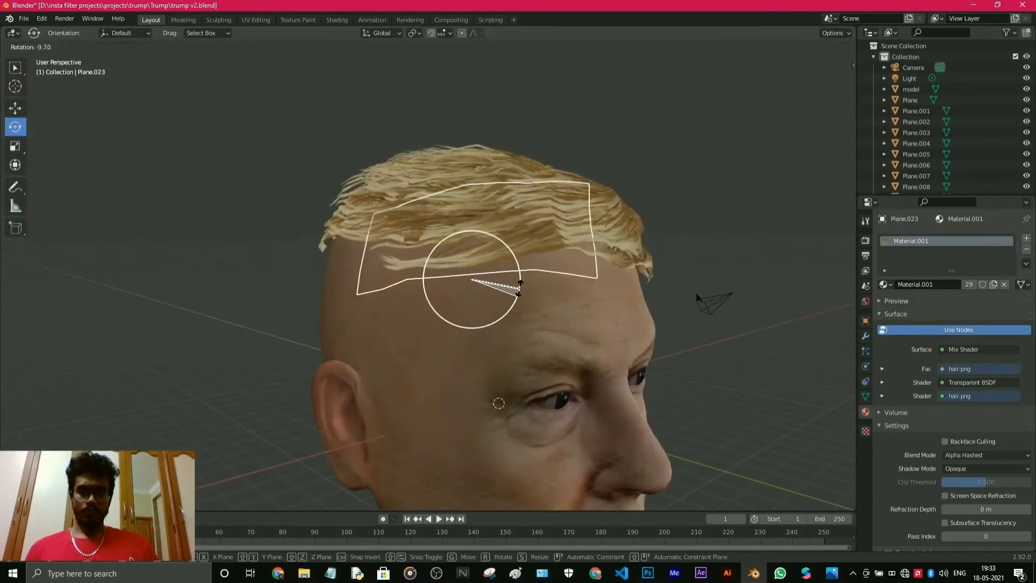
{"action": "middle_click_drag", "start_coordinate": [520, 288], "coordinate": [486, 286]}
Place one more duplicated hair card on the head's right side and save the file.
{"action": "key", "text": "shift+d"}
{"action": "left_click", "coordinate": [617, 261]}
{"action": "middle_click_drag", "start_coordinate": [617, 261], "coordinate": [410, 281]}
{"action": "key", "text": "ctrl+s"}
{"action": "left_click", "coordinate": [15, 108]}
Duplicate a hair card down onto the right temple and rotate it to follow the side of the head.
{"action": "key", "text": "shift+d"}
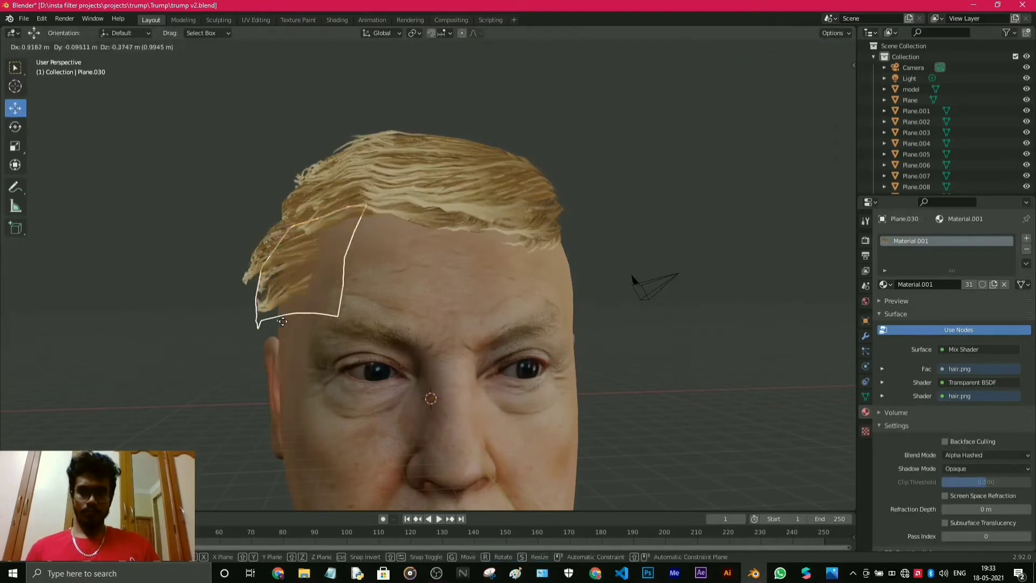
{"action": "left_click", "coordinate": [15, 126]}
{"action": "middle_click_drag", "start_coordinate": [451, 340], "coordinate": [588, 324]}
{"action": "left_click_drag", "start_coordinate": [485, 302], "coordinate": [490, 286]}
Select the hair card above the right temple and move it up and inward against the scalp.
{"action": "left_click", "coordinate": [459, 243]}
{"action": "middle_click_drag", "start_coordinate": [685, 270], "coordinate": [587, 257]}
{"action": "left_click", "coordinate": [15, 108]}
{"action": "left_click_drag", "start_coordinate": [274, 265], "coordinate": [302, 238]}
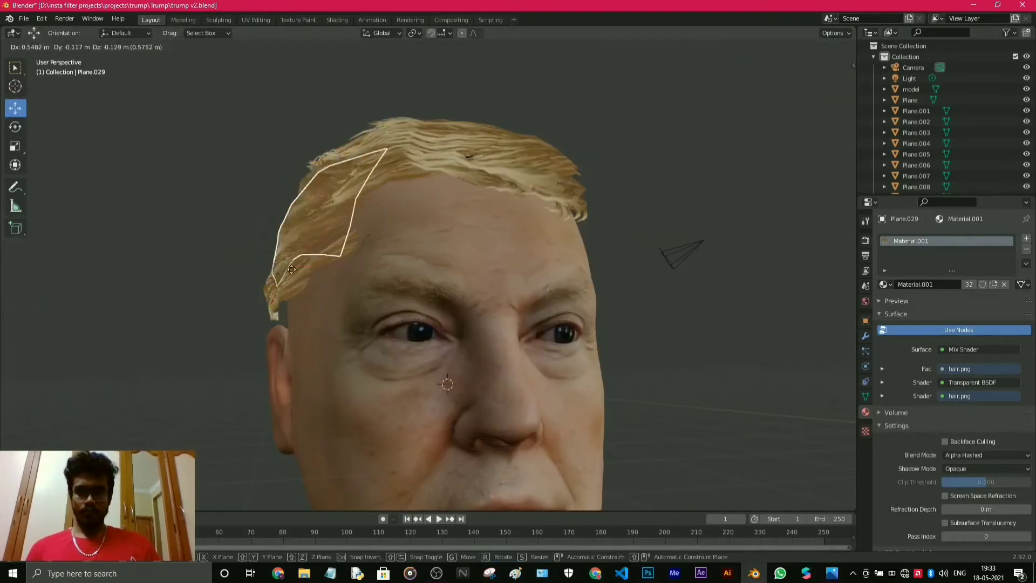
{"action": "middle_click_drag", "start_coordinate": [334, 302], "coordinate": [518, 302]}
Duplicate a right-side hair card and rotate the copy from two viewing angles to fit the head.
{"action": "key", "text": "shift+d"}
{"action": "left_click", "coordinate": [15, 127]}
{"action": "left_click_drag", "start_coordinate": [488, 323], "coordinate": [485, 345]}
{"action": "left_click", "coordinate": [15, 108]}
{"action": "middle_click_drag", "start_coordinate": [518, 388], "coordinate": [421, 280]}
{"action": "left_click", "coordinate": [15, 127]}
{"action": "left_click_drag", "start_coordinate": [399, 286], "coordinate": [393, 300]}
{"action": "left_click", "coordinate": [15, 108]}
{"action": "middle_click_drag", "start_coordinate": [421, 345], "coordinate": [593, 372]}
Duplicate two more hair cards lower on the right side and rotate the last one toward the ear.
{"action": "key", "text": "shift+d"}
{"action": "left_click", "coordinate": [447, 315]}
{"action": "key", "text": "shift+d"}
{"action": "middle_click_drag", "start_coordinate": [286, 335], "coordinate": [454, 354]}
{"action": "left_click", "coordinate": [15, 127]}
{"action": "left_click_drag", "start_coordinate": [486, 329], "coordinate": [470, 300]}
{"action": "left_click", "coordinate": [15, 108]}
Select the lowest hair card above the right ear and rotate it to follow the side of the head.
{"action": "left_click", "coordinate": [15, 127]}
{"action": "left_click", "coordinate": [15, 108]}
{"action": "left_click", "coordinate": [561, 275]}
{"action": "left_click", "coordinate": [485, 321]}
{"action": "middle_click_drag", "start_coordinate": [561, 345], "coordinate": [428, 365]}
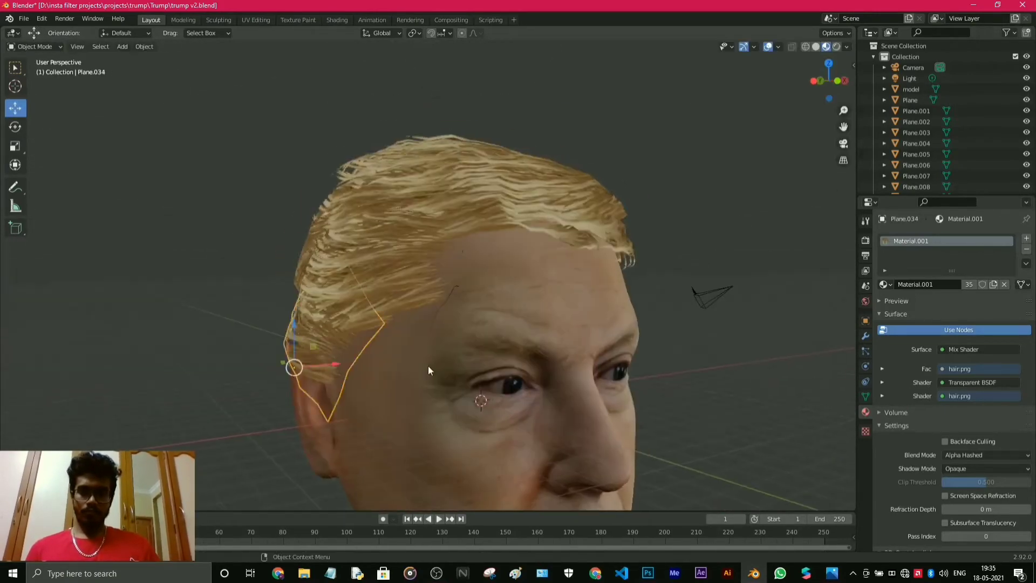
{"action": "middle_click_drag", "start_coordinate": [302, 372], "coordinate": [398, 394]}
{"action": "left_click", "coordinate": [15, 127]}
{"action": "left_click_drag", "start_coordinate": [437, 350], "coordinate": [431, 378]}
Move the hair card above the right ear up and in against the side of the head.
{"action": "middle_click_drag", "start_coordinate": [389, 334], "coordinate": [453, 323]}
{"action": "left_click", "coordinate": [15, 108]}
{"action": "left_click_drag", "start_coordinate": [490, 367], "coordinate": [481, 349]}
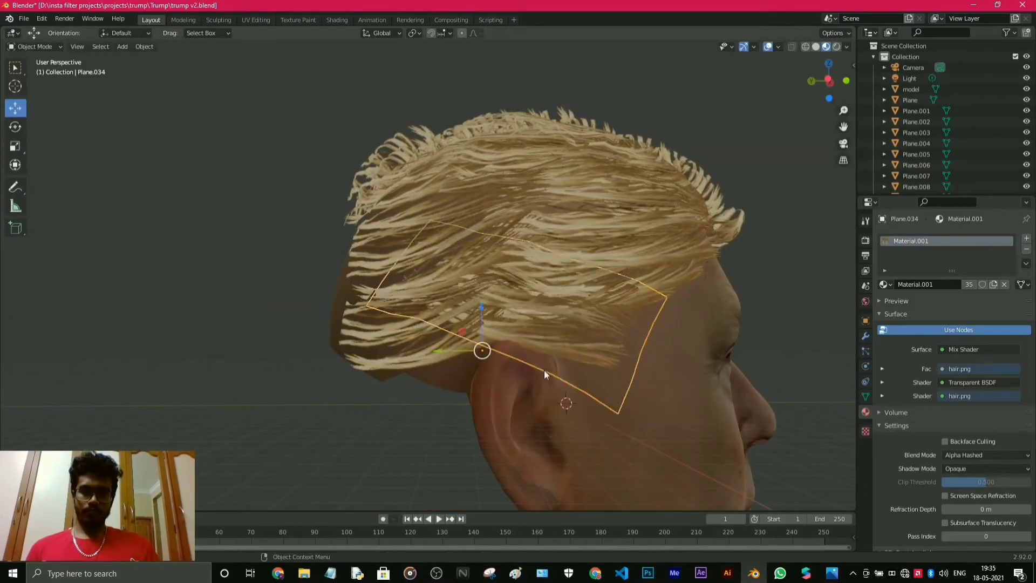
{"action": "middle_click_drag", "start_coordinate": [544, 370], "coordinate": [346, 361]}
{"action": "left_click_drag", "start_coordinate": [356, 307], "coordinate": [345, 307]}
{"action": "scroll", "coordinate": [532, 296], "scroll_direction": "up", "scroll_amount": 3}
{"action": "middle_click_drag", "start_coordinate": [507, 259], "coordinate": [474, 280]}
{"action": "scroll", "coordinate": [532, 296], "scroll_direction": "down", "scroll_amount": 3}
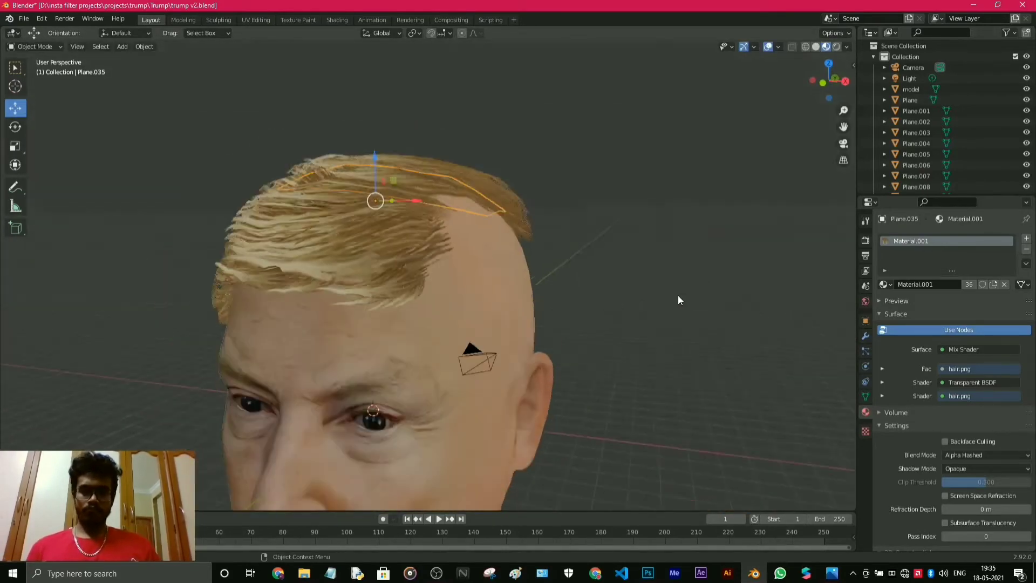
Duplicate a front hair card onto the bare left side of the head and rotate the copy downward.
{"action": "middle_click_drag", "start_coordinate": [678, 296], "coordinate": [632, 286]}
{"action": "left_click", "coordinate": [399, 225]}
{"action": "key", "text": "shift+d"}
{"action": "left_click", "coordinate": [540, 273]}
{"action": "left_click", "coordinate": [15, 127]}
{"action": "left_click_drag", "start_coordinate": [463, 263], "coordinate": [463, 323]}
{"action": "left_click", "coordinate": [15, 146]}
{"action": "left_click", "coordinate": [15, 108]}
Move the left-side hair card in against the scalp beside the front hair.
{"action": "middle_click_drag", "start_coordinate": [461, 321], "coordinate": [568, 253]}
{"action": "scroll", "coordinate": [567, 253], "scroll_direction": "up", "scroll_amount": 3}
{"action": "scroll", "coordinate": [568, 252], "scroll_direction": "down", "scroll_amount": 2}
{"action": "left_click", "coordinate": [15, 108]}
{"action": "middle_click_drag", "start_coordinate": [609, 347], "coordinate": [608, 270]}
{"action": "left_click_drag", "start_coordinate": [607, 221], "coordinate": [599, 222]}
Duplicate a hair card onto the left temple, rotate it to slope backward and raise it toward the top hair.
{"action": "middle_click_drag", "start_coordinate": [685, 278], "coordinate": [609, 301]}
{"action": "key", "text": "shift+d"}
{"action": "left_click", "coordinate": [632, 314]}
{"action": "left_click", "coordinate": [15, 127]}
{"action": "left_click_drag", "start_coordinate": [478, 234], "coordinate": [479, 239]}
{"action": "middle_click_drag", "start_coordinate": [478, 240], "coordinate": [399, 246]}
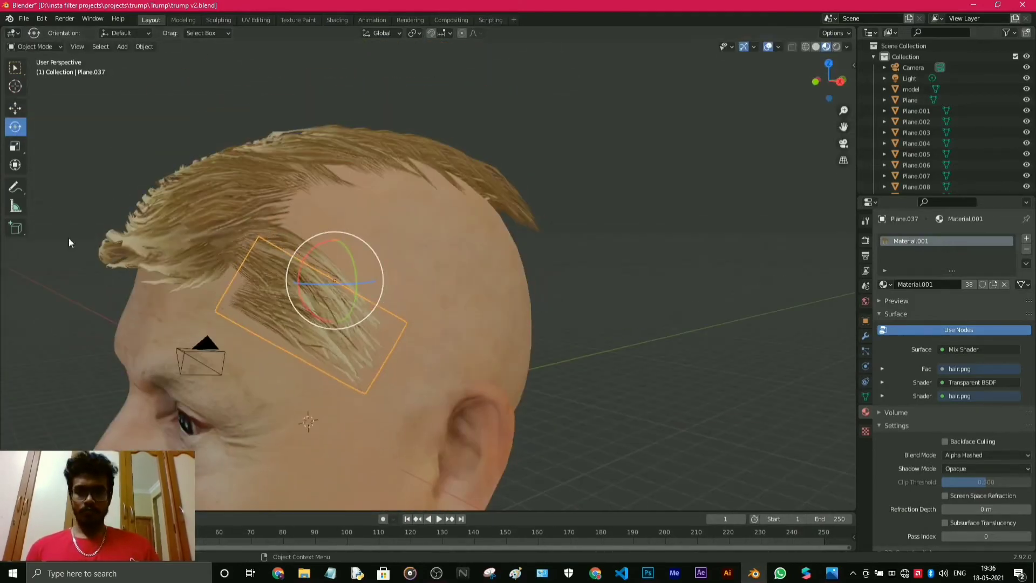
{"action": "left_click", "coordinate": [15, 108]}
{"action": "left_click_drag", "start_coordinate": [333, 277], "coordinate": [333, 258]}
{"action": "middle_click_drag", "start_coordinate": [333, 258], "coordinate": [280, 256]}
Duplicate the left temple hair card farther back above the left ear and adjust the copy's angle.
{"action": "key", "text": "shift+d"}
{"action": "left_click", "coordinate": [294, 294]}
{"action": "left_click", "coordinate": [15, 127]}
{"action": "left_click_drag", "start_coordinate": [336, 322], "coordinate": [343, 310]}
{"action": "left_click", "coordinate": [15, 107]}
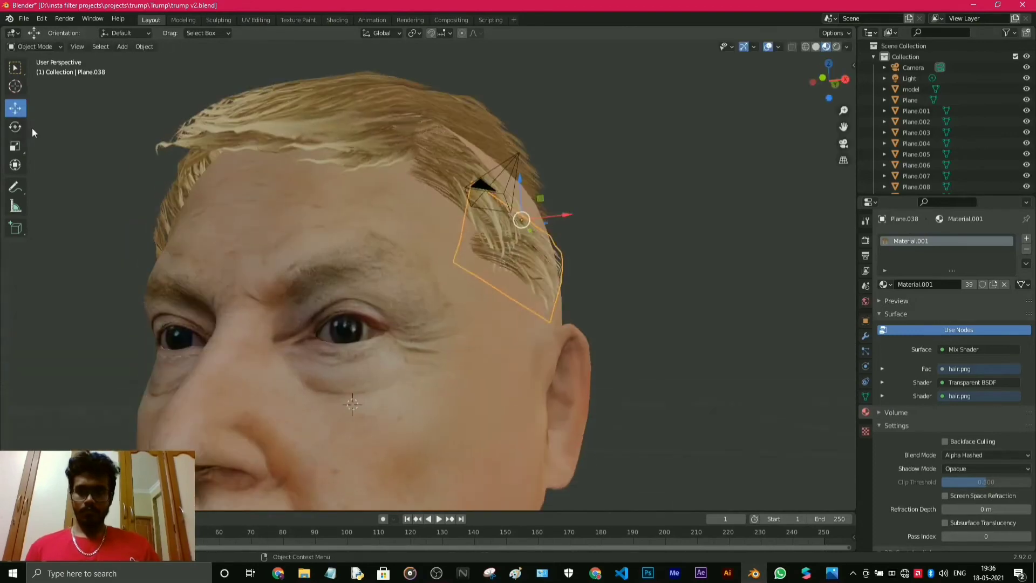
{"action": "left_click", "coordinate": [15, 127]}
{"action": "middle_click_drag", "start_coordinate": [620, 294], "coordinate": [530, 303]}
Duplicate the left temple hair card, move the copy against the scalp toward the front hair and adjust its angle.
{"action": "key", "text": "shift+d"}
{"action": "left_click_drag", "start_coordinate": [330, 273], "coordinate": [345, 263]}
{"action": "left_click", "coordinate": [15, 107]}
{"action": "middle_click_drag", "start_coordinate": [378, 242], "coordinate": [486, 232]}
{"action": "left_click_drag", "start_coordinate": [485, 219], "coordinate": [472, 209]}
{"action": "left_click", "coordinate": [15, 127]}
{"action": "left_click_drag", "start_coordinate": [478, 254], "coordinate": [469, 246]}
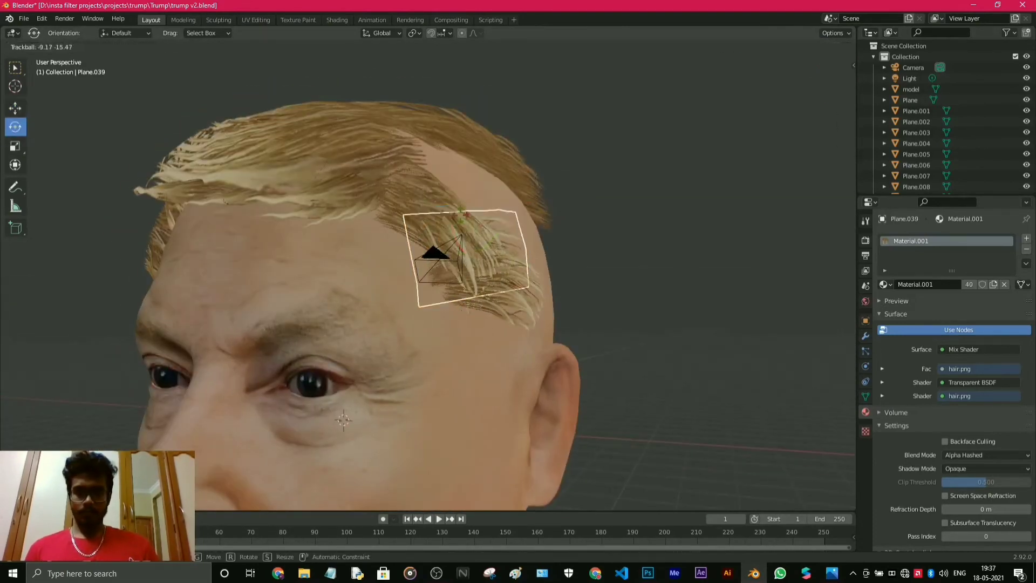
Duplicate hair cards across the left side below the top hair, rotating a copy to follow the scalp.
{"action": "middle_click_drag", "start_coordinate": [470, 246], "coordinate": [372, 291]}
{"action": "key", "text": "shift+d"}
{"action": "left_click", "coordinate": [333, 345]}
{"action": "left_click_drag", "start_coordinate": [434, 254], "coordinate": [448, 266]}
{"action": "middle_click_drag", "start_coordinate": [449, 265], "coordinate": [389, 253]}
{"action": "key", "text": "shift+d"}
{"action": "left_click", "coordinate": [369, 289]}
{"action": "middle_click_drag", "start_coordinate": [369, 290], "coordinate": [269, 302]}
Add another hair card copy along the upper left side, move it against the scalp and save the file.
{"action": "key", "text": "shift+d"}
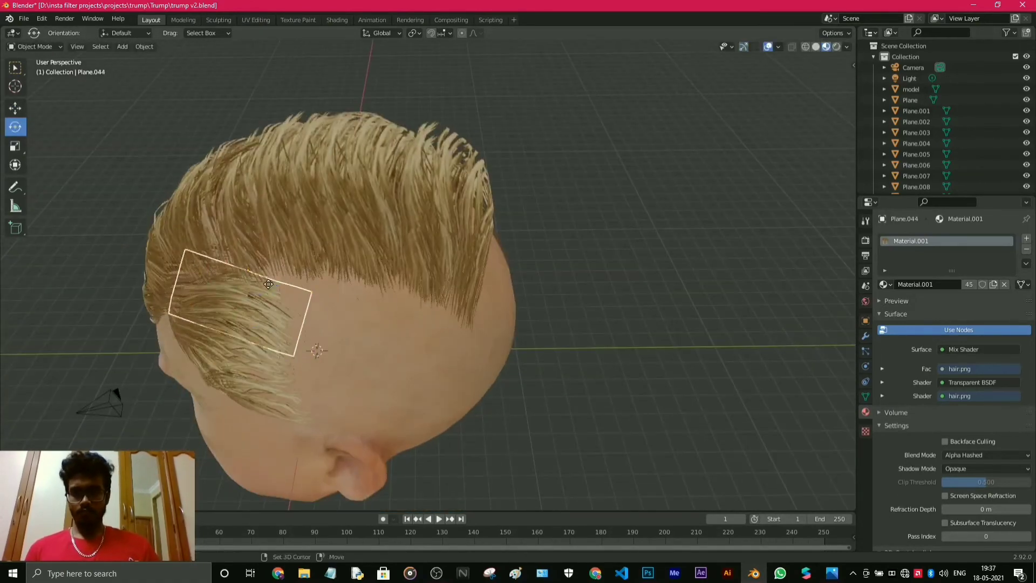
{"action": "left_click", "coordinate": [15, 108]}
{"action": "left_click_drag", "start_coordinate": [518, 232], "coordinate": [507, 216]}
{"action": "middle_click_drag", "start_coordinate": [507, 216], "coordinate": [499, 273]}
{"action": "key", "text": "ctrl+s"}
{"action": "scroll", "coordinate": [497, 269], "scroll_direction": "up", "scroll_amount": 3}
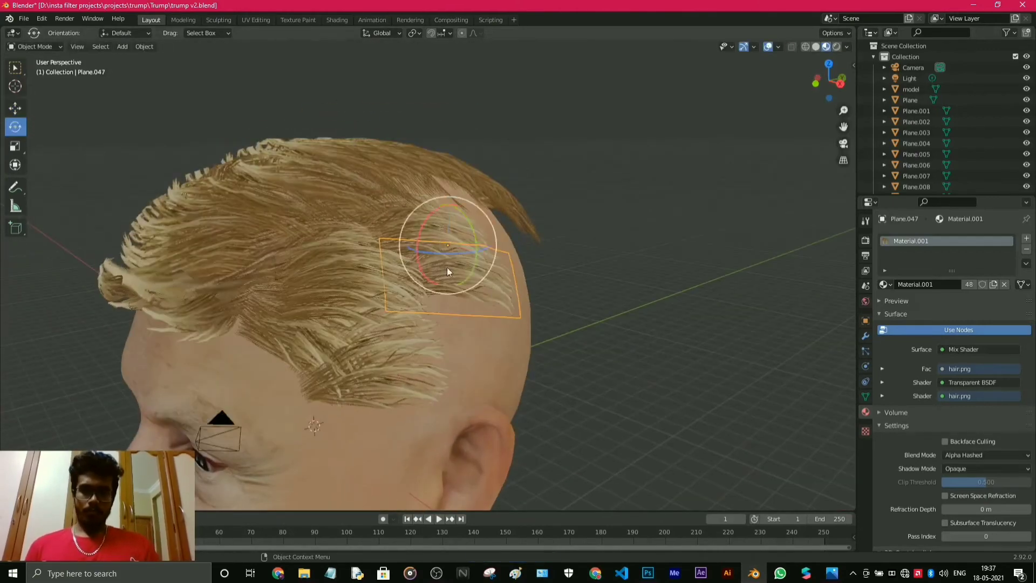
Duplicate the upper left hair card twice to fill the bare scalp above the left ear.
{"action": "key", "text": "shift+d"}
{"action": "left_click", "coordinate": [436, 274]}
{"action": "middle_click_drag", "start_coordinate": [436, 274], "coordinate": [345, 302]}
{"action": "key", "text": "shift+d"}
{"action": "left_click", "coordinate": [393, 308]}
{"action": "left_click", "coordinate": [15, 127]}
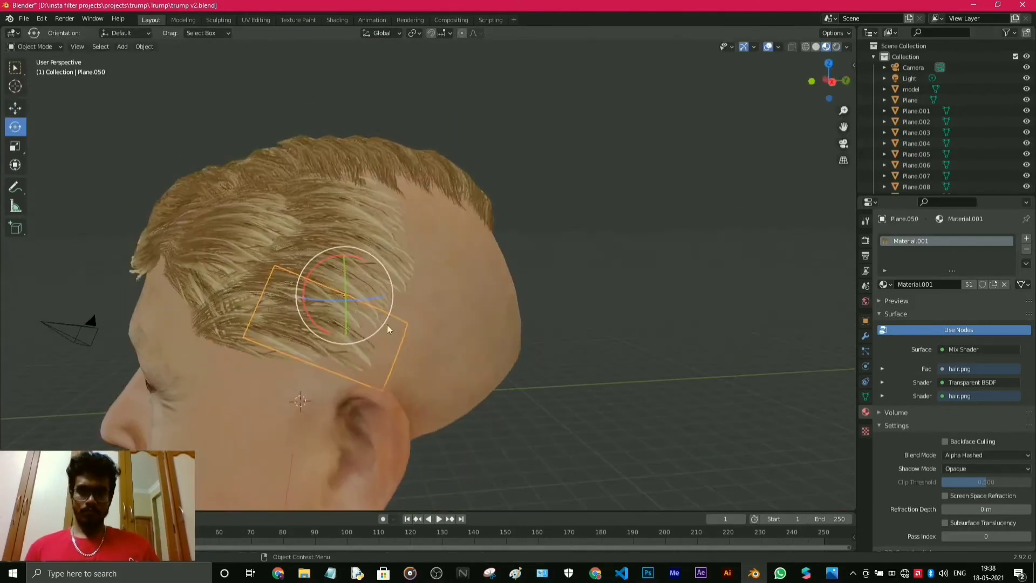
Duplicate the hair card above the left ear backward and upward over the bare left rear of the head.
{"action": "key", "text": "shift+d"}
{"action": "left_click", "coordinate": [391, 338]}
{"action": "middle_click_drag", "start_coordinate": [391, 337], "coordinate": [437, 335]}
{"action": "key", "text": "shift+d"}
{"action": "left_click", "coordinate": [440, 256]}
{"action": "middle_click_drag", "start_coordinate": [485, 248], "coordinate": [577, 223]}
{"action": "key", "text": "shift+d"}
{"action": "left_click", "coordinate": [15, 108]}
Add two more hair card copies between the left ear and the back of the head.
{"action": "middle_click_drag", "start_coordinate": [512, 212], "coordinate": [431, 253]}
{"action": "key", "text": "shift+d"}
{"action": "left_click", "coordinate": [397, 312]}
{"action": "key", "text": "shift+d"}
{"action": "left_click", "coordinate": [474, 238]}
{"action": "left_click", "coordinate": [15, 127]}
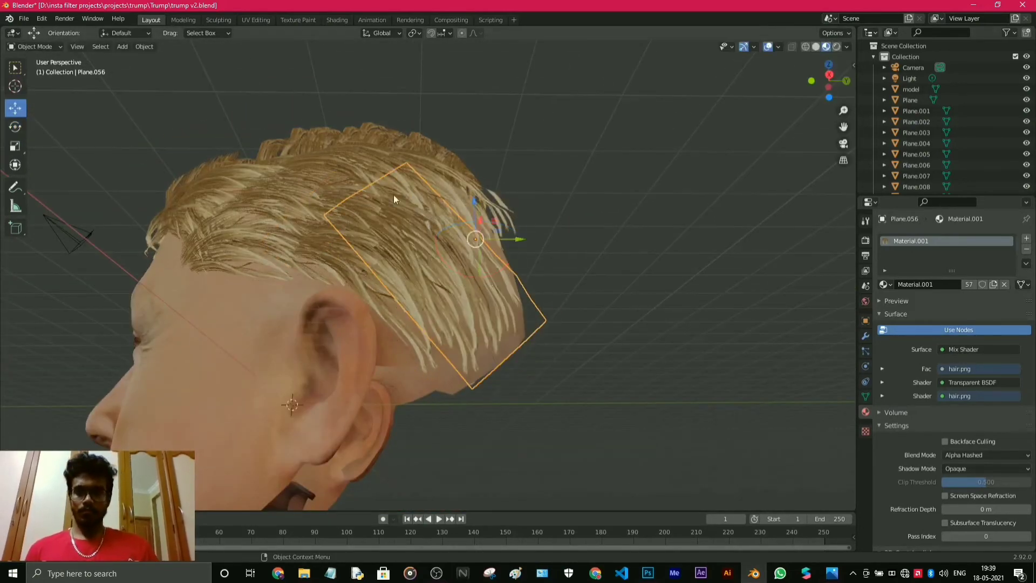
Layer three more hair card copies over the left rear of the head behind the ear.
{"action": "middle_click_drag", "start_coordinate": [393, 195], "coordinate": [565, 352]}
{"action": "key", "text": "shift+d"}
{"action": "left_click", "coordinate": [468, 329]}
{"action": "key", "text": "shift+d"}
{"action": "left_click", "coordinate": [441, 312]}
{"action": "left_click", "coordinate": [15, 108]}
{"action": "key", "text": "shift+d"}
{"action": "left_click", "coordinate": [467, 259]}
Rotate the copied hair card and move it into place along the hairline near the left ear.
{"action": "left_click", "coordinate": [15, 131]}
{"action": "middle_click_drag", "start_coordinate": [467, 259], "coordinate": [416, 347]}
{"action": "left_click_drag", "start_coordinate": [416, 347], "coordinate": [410, 227]}
{"action": "scroll", "coordinate": [410, 226], "scroll_direction": "up", "scroll_amount": 3}
{"action": "left_click", "coordinate": [15, 108]}
{"action": "left_click_drag", "start_coordinate": [448, 190], "coordinate": [467, 217]}
Duplicate the small hair card along the left sideburn and the hairline above the ear.
{"action": "key", "text": "shift+d"}
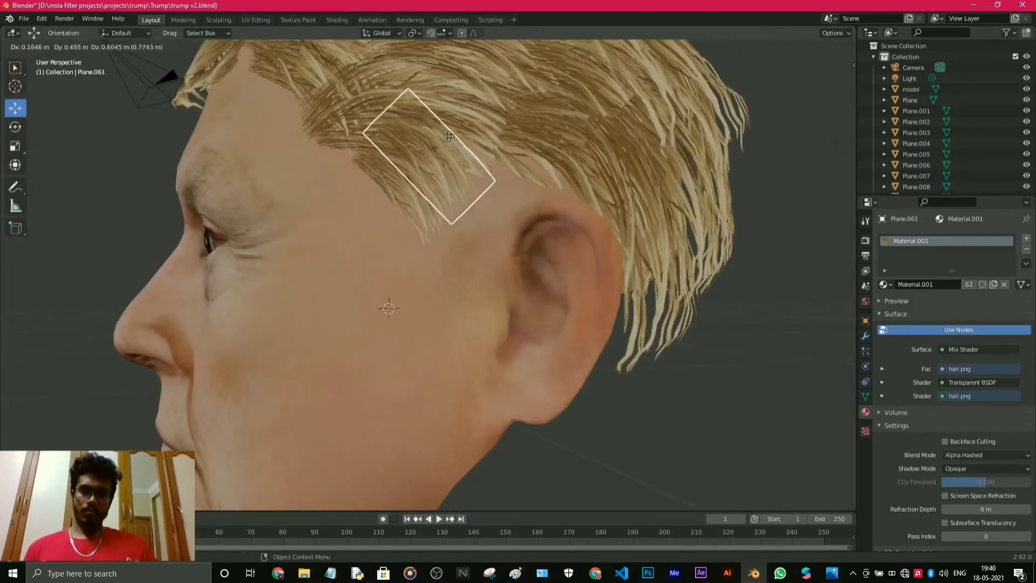
{"action": "left_click", "coordinate": [448, 180]}
{"action": "key", "text": "shift+d"}
{"action": "middle_click_drag", "start_coordinate": [448, 181], "coordinate": [396, 231]}
{"action": "left_click", "coordinate": [712, 208]}
{"action": "key", "text": "shift+d"}
{"action": "left_click", "coordinate": [500, 184]}
Select the sideburn hair card in front of the left ear and adjust its scale.
{"action": "left_click", "coordinate": [402, 216]}
{"action": "left_click", "coordinate": [15, 127]}
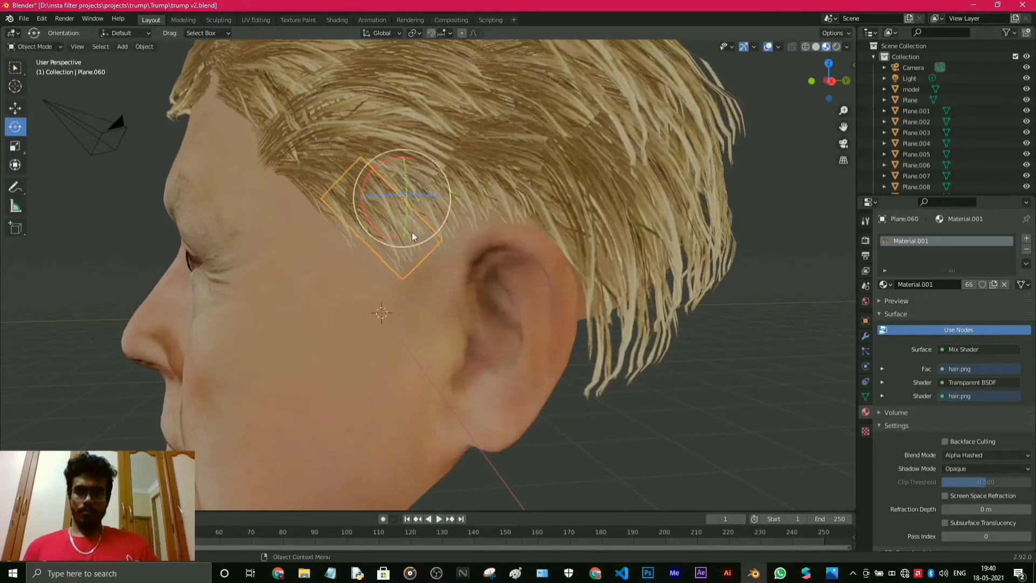
{"action": "left_click", "coordinate": [15, 146]}
{"action": "left_click_drag", "start_coordinate": [412, 226], "coordinate": [425, 238]}
{"action": "left_click", "coordinate": [15, 108]}
{"action": "middle_click_drag", "start_coordinate": [425, 324], "coordinate": [687, 308]}
{"action": "scroll", "coordinate": [686, 303], "scroll_direction": "down", "scroll_amount": 3}
{"action": "left_click", "coordinate": [626, 254]}
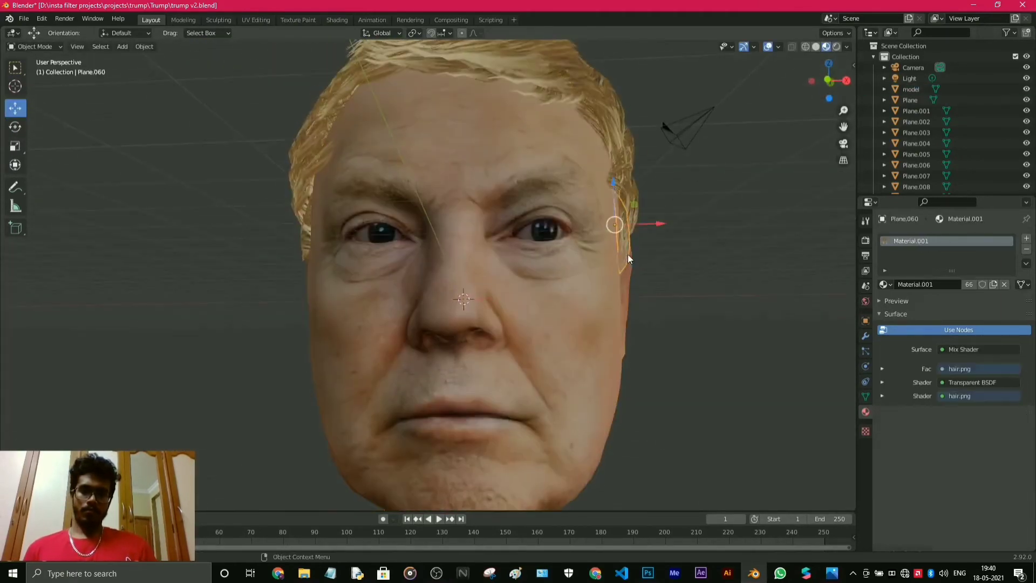
Duplicate a hair card onto the right front hairline above the forehead and rotate the copy.
{"action": "middle_click_drag", "start_coordinate": [627, 254], "coordinate": [559, 205]}
{"action": "key", "text": "shift+d"}
{"action": "left_click", "coordinate": [561, 206]}
{"action": "left_click", "coordinate": [16, 127]}
{"action": "scroll", "coordinate": [330, 174], "scroll_direction": "up", "scroll_amount": 4}
{"action": "left_click_drag", "start_coordinate": [560, 134], "coordinate": [555, 156]}
{"action": "middle_click_drag", "start_coordinate": [330, 174], "coordinate": [451, 153]}
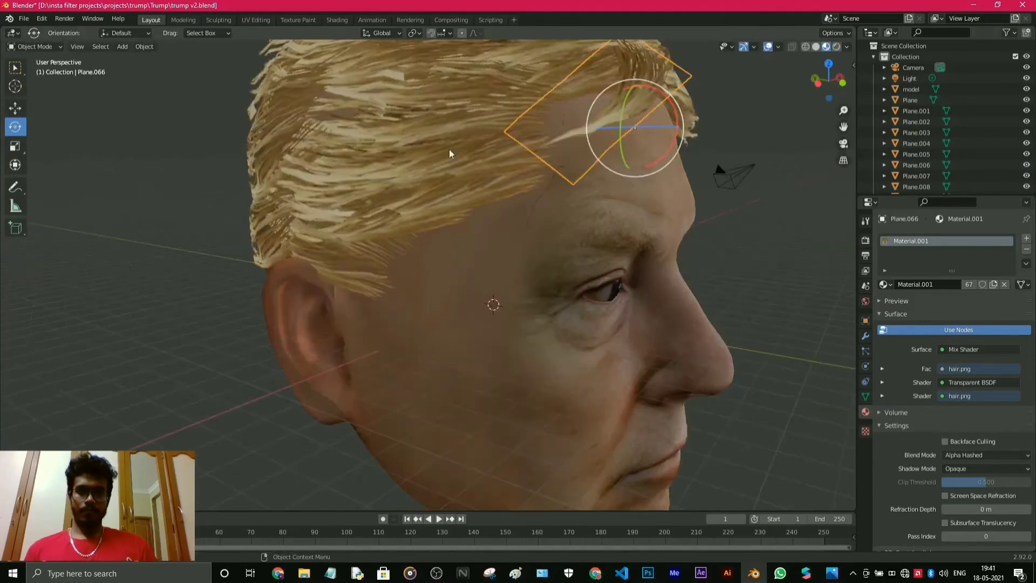
Move the new hair card in against the forehead at the right front hairline.
{"action": "left_click", "coordinate": [15, 108]}
{"action": "middle_click_drag", "start_coordinate": [620, 210], "coordinate": [410, 199]}
{"action": "left_click_drag", "start_coordinate": [410, 183], "coordinate": [386, 181]}
{"action": "scroll", "coordinate": [718, 208], "scroll_direction": "up", "scroll_amount": 3}
{"action": "middle_click_drag", "start_coordinate": [517, 205], "coordinate": [717, 237]}
{"action": "left_click", "coordinate": [15, 145]}
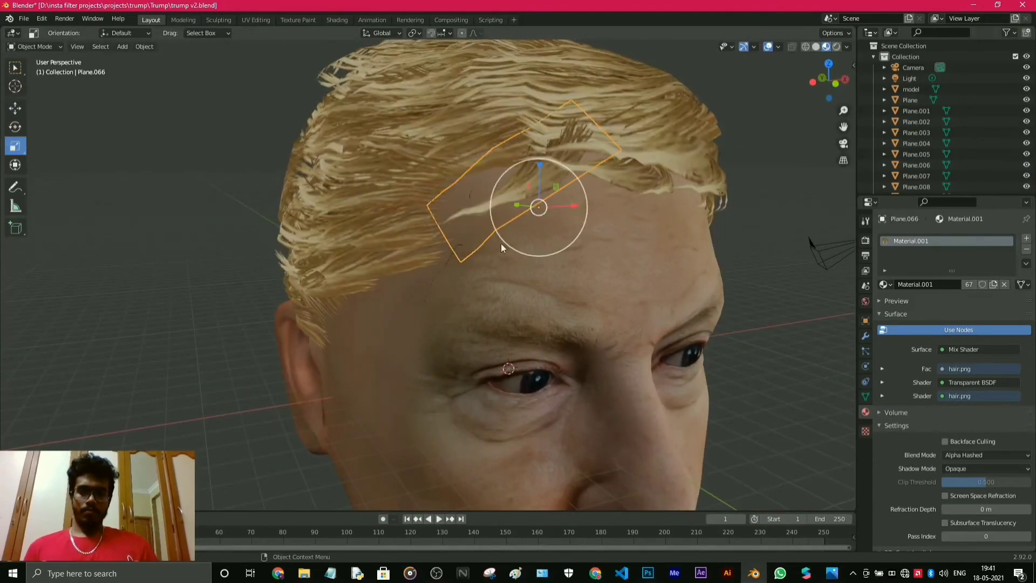
{"action": "left_click", "coordinate": [15, 108]}
{"action": "middle_click_drag", "start_coordinate": [593, 247], "coordinate": [432, 238]}
Reposition the small hair cards along the front hairline so they sit close to the forehead.
{"action": "left_click", "coordinate": [399, 170]}
{"action": "left_click", "coordinate": [15, 126]}
{"action": "left_click", "coordinate": [15, 108]}
{"action": "left_click_drag", "start_coordinate": [398, 189], "coordinate": [418, 188]}
{"action": "left_click", "coordinate": [15, 126]}
{"action": "middle_click_drag", "start_coordinate": [468, 209], "coordinate": [685, 208]}
{"action": "left_click", "coordinate": [15, 108]}
{"action": "left_click_drag", "start_coordinate": [693, 175], "coordinate": [690, 172]}
{"action": "middle_click_drag", "start_coordinate": [695, 183], "coordinate": [518, 200]}
{"action": "left_click", "coordinate": [496, 196]}
{"action": "left_click", "coordinate": [445, 203]}
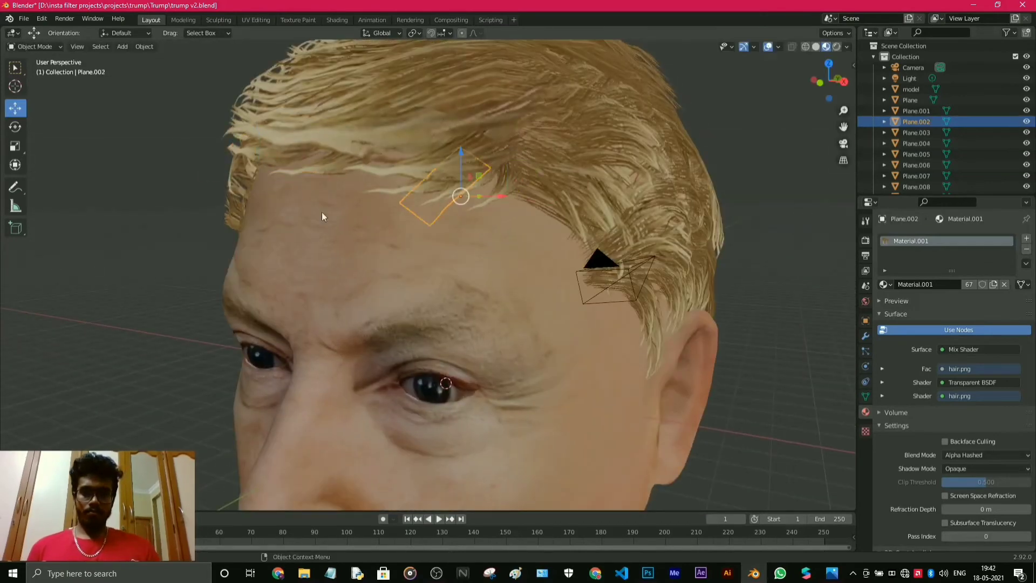
{"action": "left_click", "coordinate": [15, 127]}
Duplicate a hair card and place the copy over the upper left side of the head.
{"action": "scroll", "coordinate": [593, 302], "scroll_direction": "down", "scroll_amount": 4}
{"action": "middle_click_drag", "start_coordinate": [485, 302], "coordinate": [722, 142]}
{"action": "key", "text": "shift+d"}
{"action": "scroll", "coordinate": [550, 250], "scroll_direction": "up", "scroll_amount": 4}
{"action": "left_click", "coordinate": [15, 108]}
{"action": "key", "text": "shift+d"}
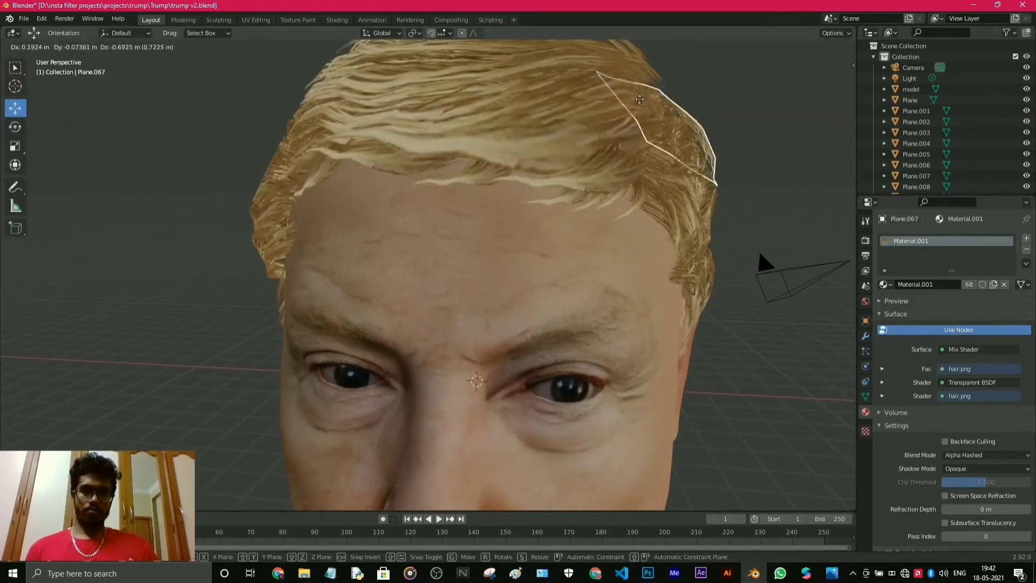
{"action": "scroll", "coordinate": [620, 196], "scroll_direction": "down", "scroll_amount": 4}
{"action": "left_click", "coordinate": [620, 195]}
Duplicate a hair card onto the rear of the crown and rotate the copy to follow the hair flow.
{"action": "middle_click_drag", "start_coordinate": [604, 172], "coordinate": [432, 213]}
{"action": "left_click", "coordinate": [498, 211]}
{"action": "key", "text": "shift+d"}
{"action": "left_click", "coordinate": [15, 127]}
{"action": "left_click_drag", "start_coordinate": [526, 232], "coordinate": [545, 189]}
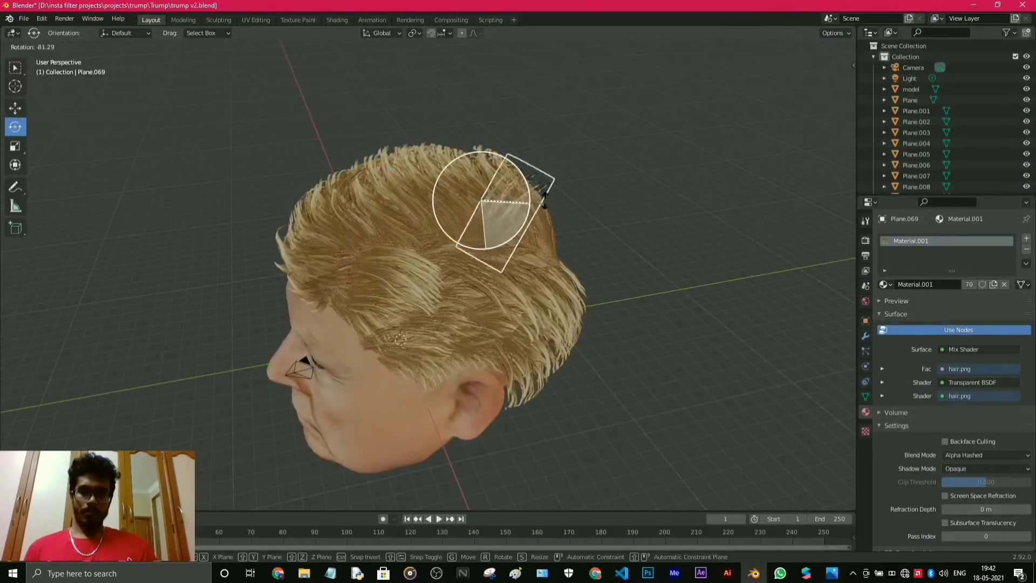
Lower the crown hair card and move it in against the top hair.
{"action": "middle_click_drag", "start_coordinate": [487, 232], "coordinate": [604, 211]}
{"action": "left_click", "coordinate": [15, 108]}
{"action": "left_click_drag", "start_coordinate": [543, 150], "coordinate": [518, 186]}
{"action": "scroll", "coordinate": [600, 235], "scroll_direction": "up", "scroll_amount": 3}
{"action": "left_click", "coordinate": [15, 127]}
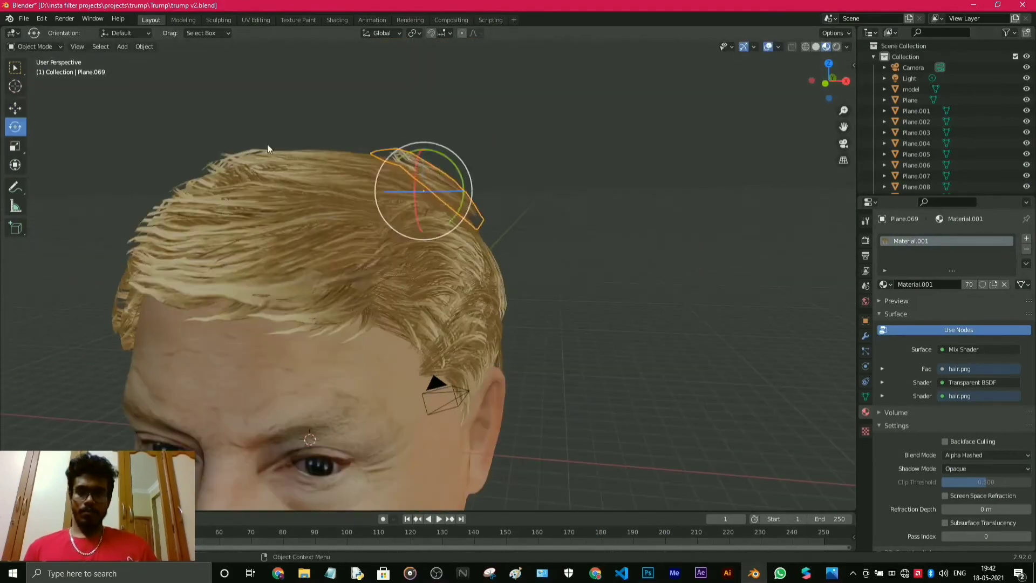
{"action": "left_click", "coordinate": [15, 108]}
{"action": "left_click_drag", "start_coordinate": [423, 194], "coordinate": [418, 198]}
{"action": "middle_click_drag", "start_coordinate": [572, 216], "coordinate": [377, 238]}
{"action": "left_click", "coordinate": [616, 211]}
{"action": "scroll", "coordinate": [616, 211], "scroll_direction": "down", "scroll_amount": 3}
{"action": "scroll", "coordinate": [419, 226], "scroll_direction": "up", "scroll_amount": 2}
Duplicate one more hair card on the upper head and rotate the copy.
{"action": "left_click", "coordinate": [373, 221]}
{"action": "key", "text": "shift+d"}
{"action": "left_click", "coordinate": [378, 205]}
{"action": "left_click", "coordinate": [15, 126]}
{"action": "left_click_drag", "start_coordinate": [343, 246], "coordinate": [361, 229]}
Save the file and compare the head's front view with the reference portrait.
{"action": "left_click", "coordinate": [604, 248]}
{"action": "middle_click_drag", "start_coordinate": [507, 294], "coordinate": [623, 281]}
{"action": "scroll", "coordinate": [620, 245], "scroll_direction": "down", "scroll_amount": 4}
{"action": "middle_click_drag", "start_coordinate": [458, 260], "coordinate": [403, 235]}
{"action": "key", "text": "ctrl+s"}
{"action": "mouse_move", "coordinate": [830, 576]}
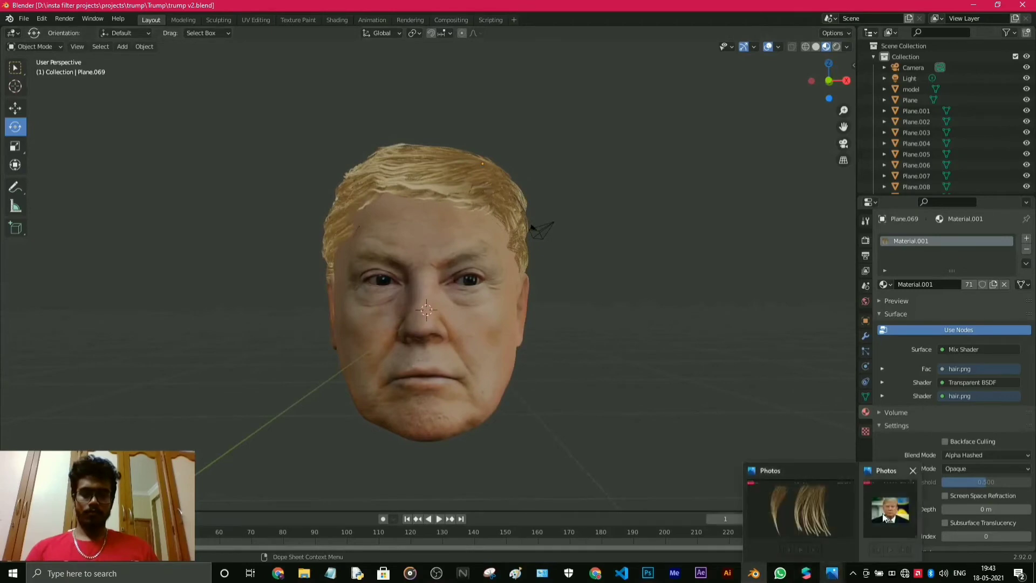
{"action": "mouse_move", "coordinate": [882, 513]}
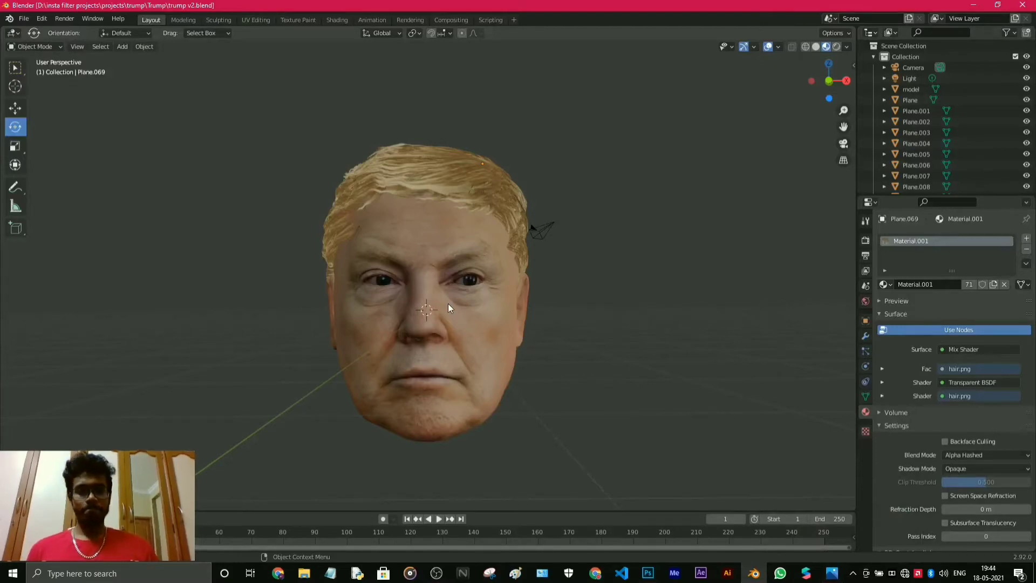
Duplicate the left rear hair card toward the bare back of the head and rotate the copy.
{"action": "middle_click_drag", "start_coordinate": [519, 212], "coordinate": [355, 261]}
{"action": "middle_click_drag", "start_coordinate": [511, 253], "coordinate": [360, 247]}
{"action": "left_click", "coordinate": [360, 244]}
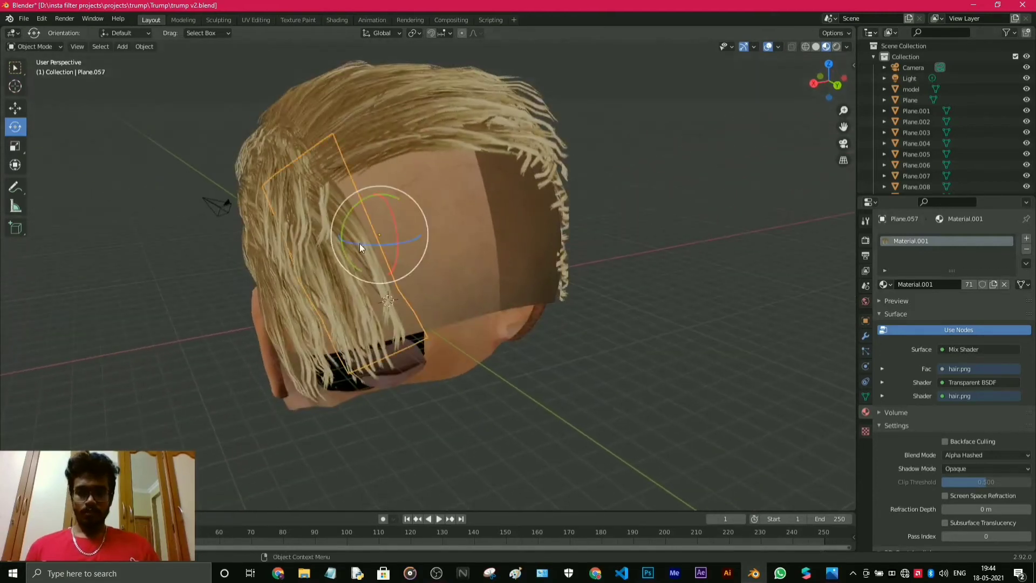
{"action": "key", "text": "shift+d"}
{"action": "left_click", "coordinate": [427, 232]}
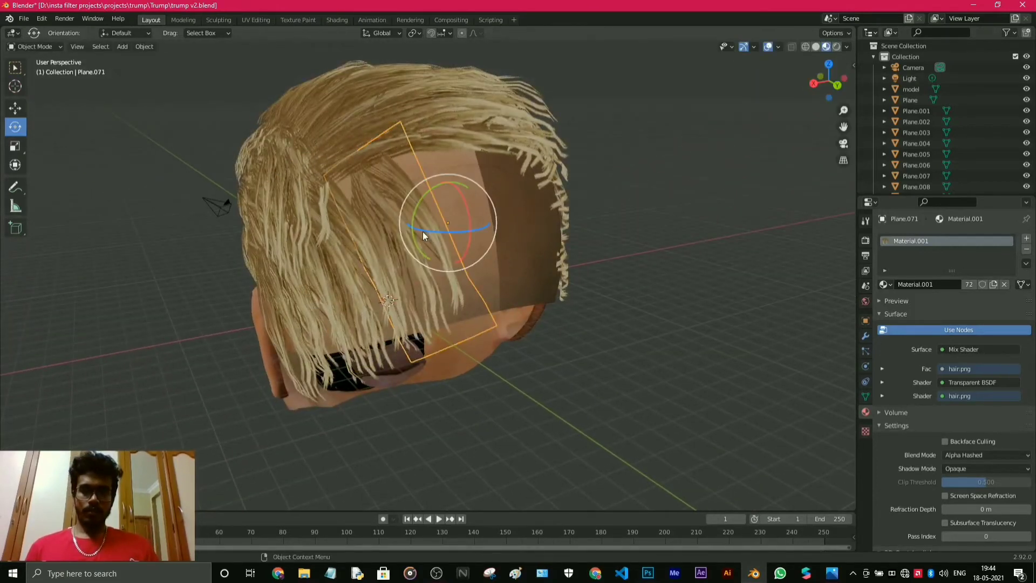
{"action": "left_click_drag", "start_coordinate": [425, 233], "coordinate": [477, 256]}
{"action": "middle_click_drag", "start_coordinate": [477, 256], "coordinate": [469, 266]}
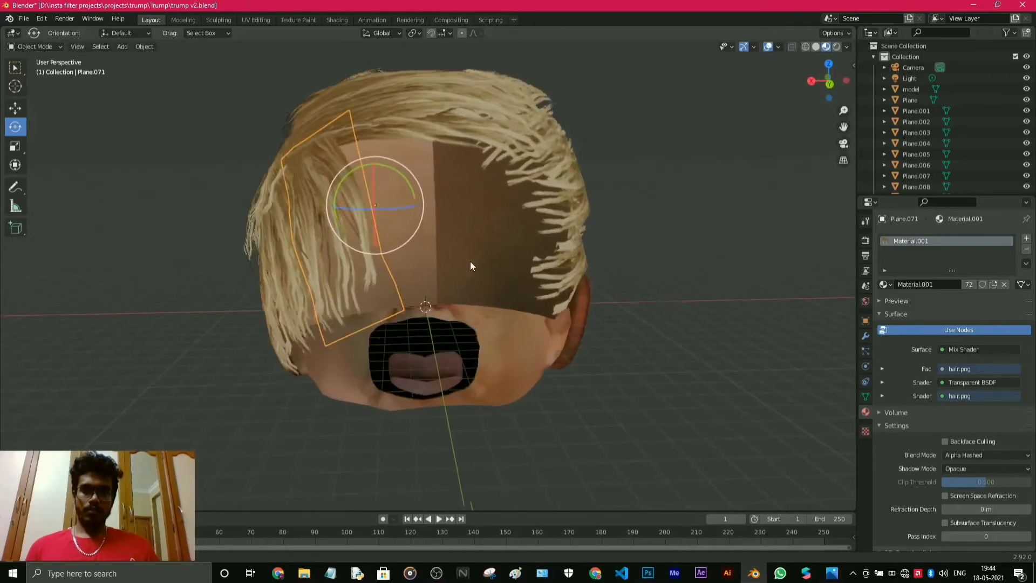
Add two more hair card copies side by side toward the middle of the back of the head.
{"action": "key", "text": "shift+d"}
{"action": "left_click", "coordinate": [445, 227]}
{"action": "key", "text": "shift+d"}
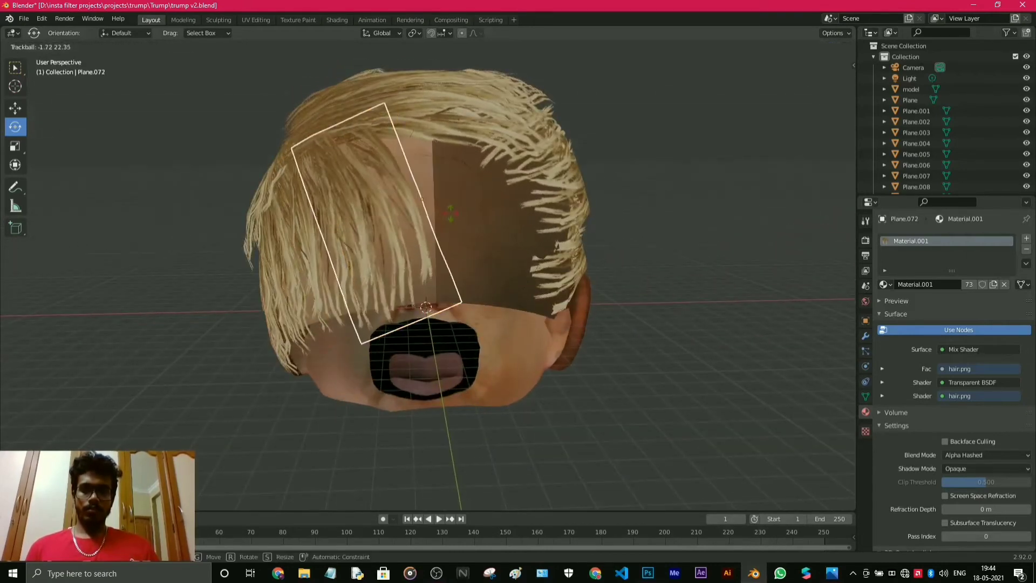
{"action": "left_click", "coordinate": [455, 230]}
{"action": "key", "text": "g"}
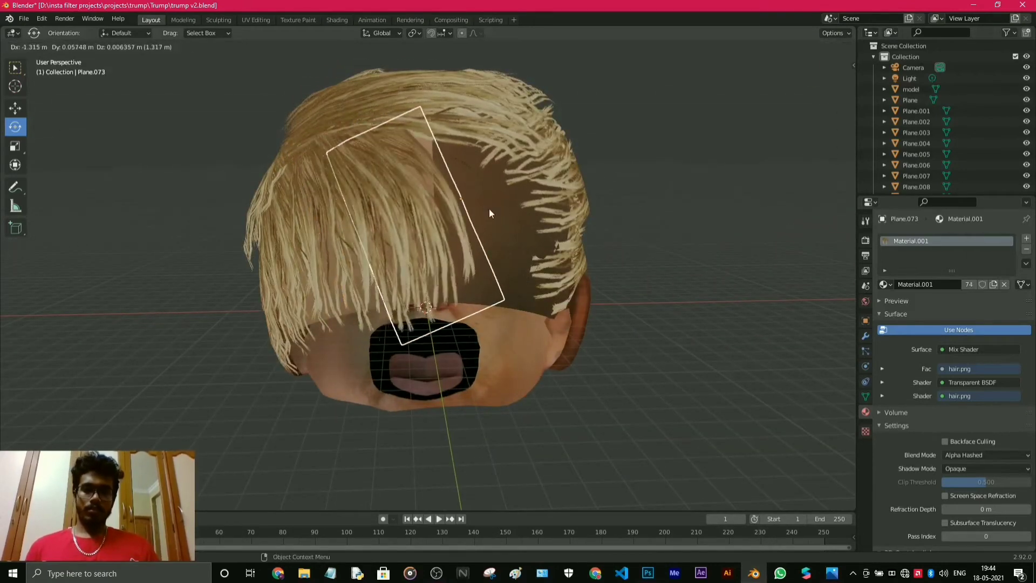
{"action": "left_click", "coordinate": [491, 213]}
Duplicate the middle back hair card toward the right rear of the head and freely rotate the copy.
{"action": "key", "text": "shift+d"}
{"action": "left_click", "coordinate": [534, 211]}
{"action": "key", "text": "r"}
{"action": "key", "text": "r"}
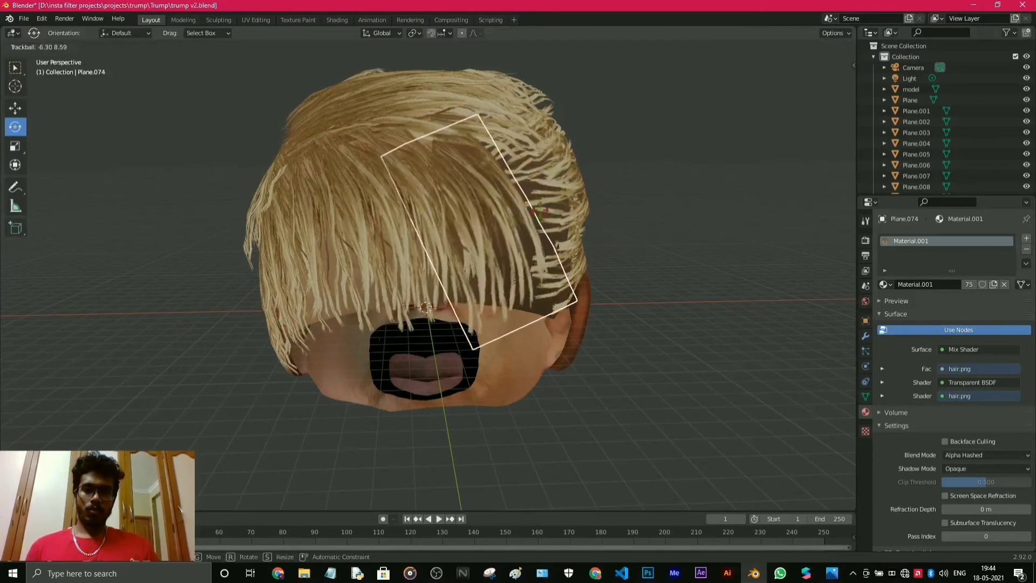
{"action": "left_click", "coordinate": [598, 261]}
Duplicate the right rear hair card into the bare gap farther toward the right side and freely rotate the copy.
{"action": "middle_click_drag", "start_coordinate": [599, 261], "coordinate": [520, 261]}
{"action": "key", "text": "shift+d"}
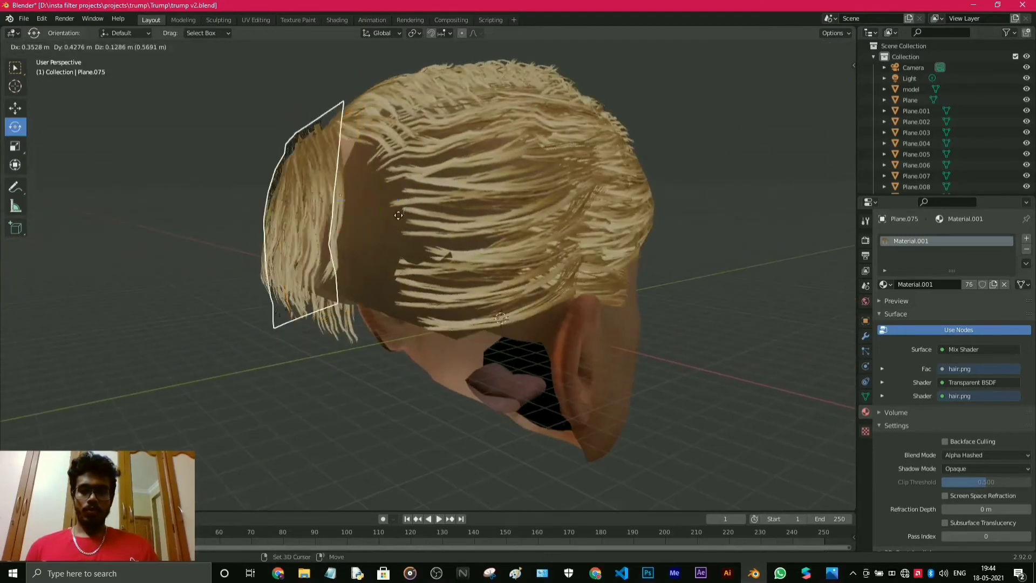
{"action": "left_click", "coordinate": [420, 216]}
{"action": "key", "text": "r"}
{"action": "key", "text": "r"}
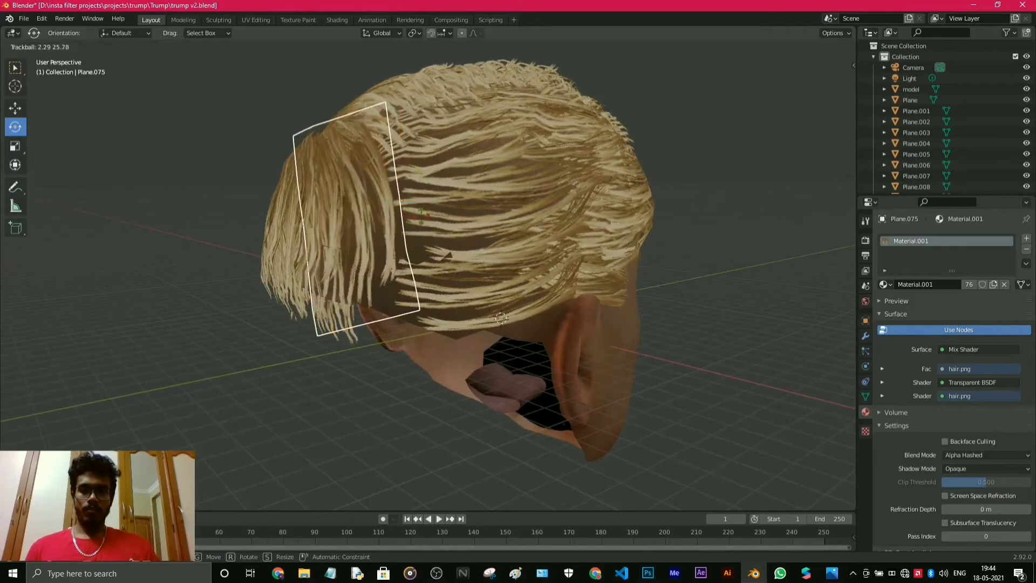
{"action": "left_click", "coordinate": [422, 217]}
Duplicate the newest hair card slightly lower toward the right ear and rotate the copy to follow the neighbouring hair.
{"action": "key", "text": "shift+d"}
{"action": "left_click", "coordinate": [451, 237]}
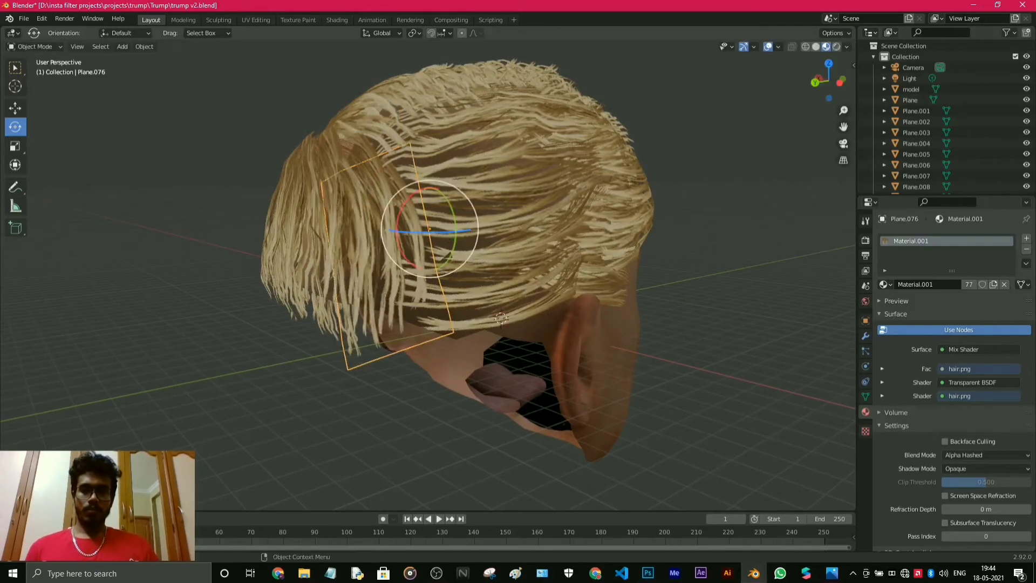
{"action": "left_click_drag", "start_coordinate": [464, 231], "coordinate": [434, 251]}
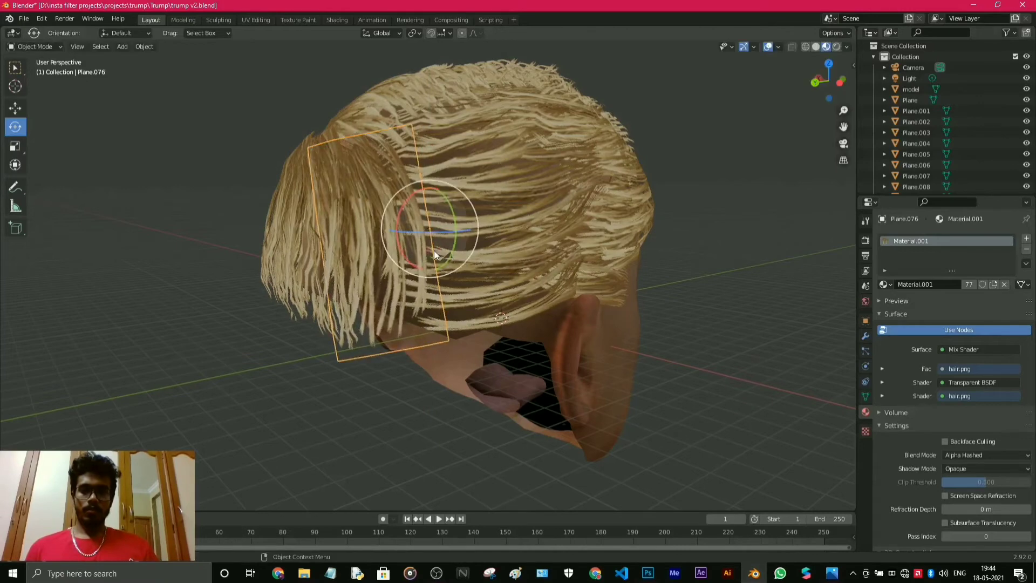
Move the three newest rear hair cards inward along the Y axis, closer to the back of the head.
{"action": "middle_click_drag", "start_coordinate": [515, 333], "coordinate": [569, 352]}
{"action": "left_click", "coordinate": [595, 211]}
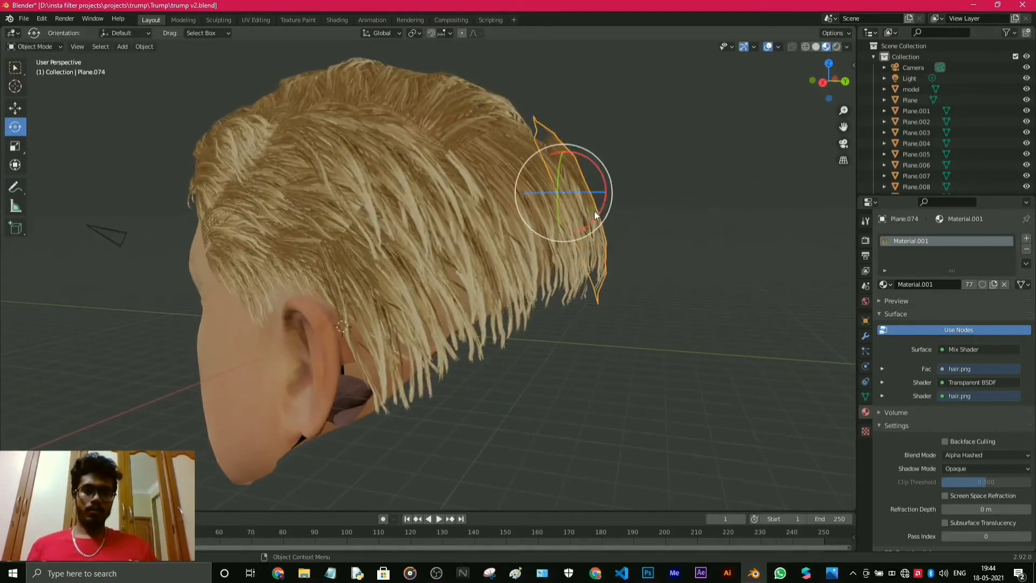
{"action": "left_click", "coordinate": [14, 111]}
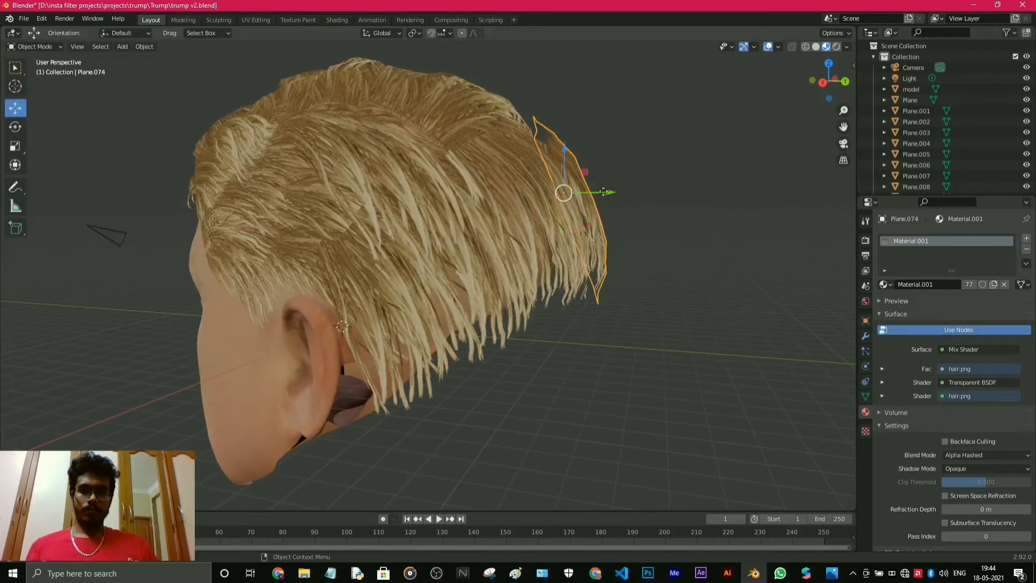
{"action": "key", "text": "shift+d"}
{"action": "key", "text": "y"}
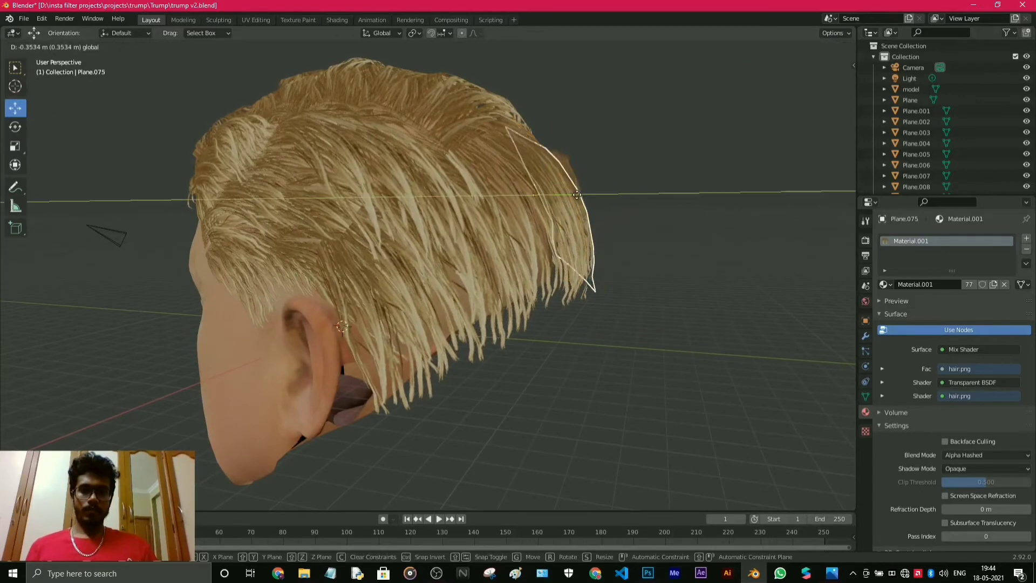
{"action": "left_click", "coordinate": [583, 188]}
{"action": "key", "text": "shift+d"}
{"action": "right_click", "coordinate": [587, 201]}
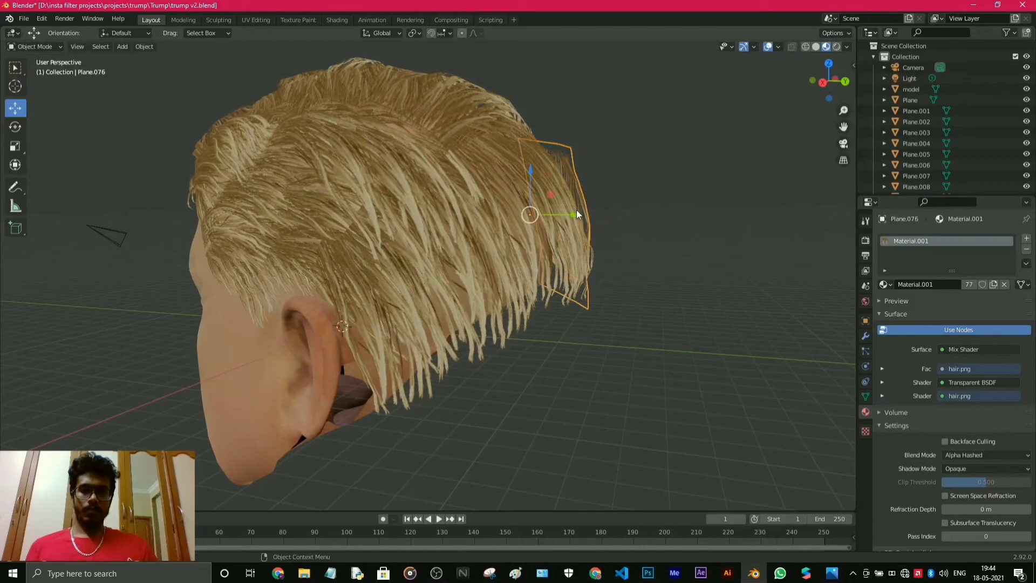
{"action": "left_click_drag", "start_coordinate": [576, 209], "coordinate": [555, 210]}
{"action": "left_click", "coordinate": [535, 358]}
{"action": "middle_click_drag", "start_coordinate": [535, 358], "coordinate": [603, 390]}
{"action": "scroll", "coordinate": [620, 370], "scroll_direction": "down", "scroll_amount": 3}
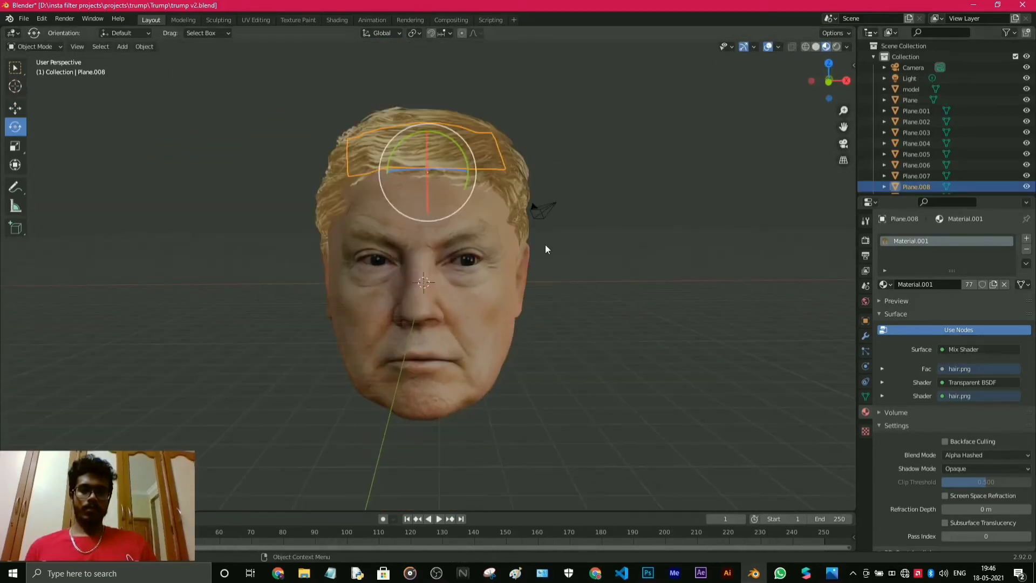
Open the reference photo trump.jpg beside Blender and compare its hairline and hair volume with the model from several front angles.
{"action": "left_click", "coordinate": [668, 250]}
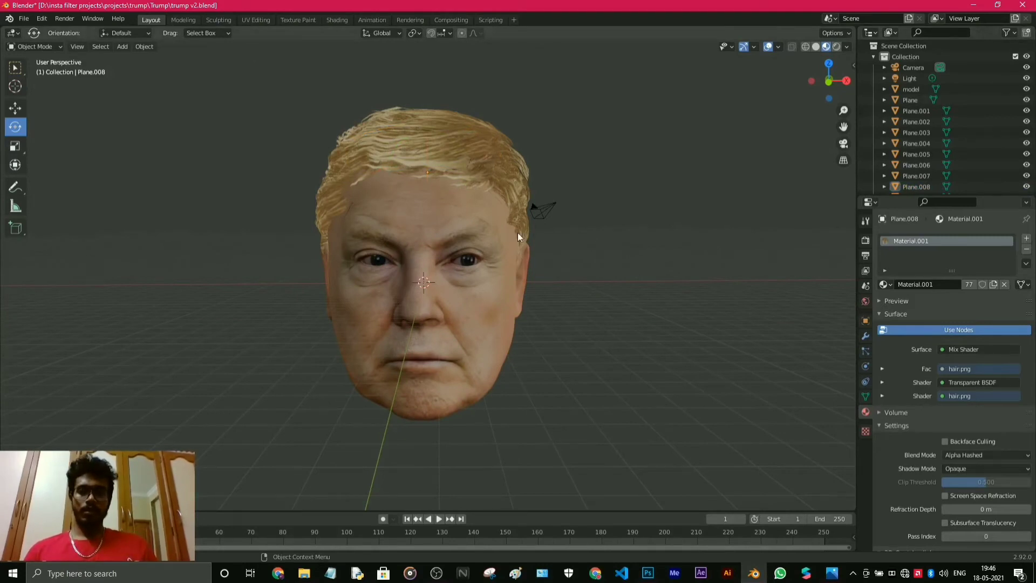
{"action": "mouse_move", "coordinate": [832, 571]}
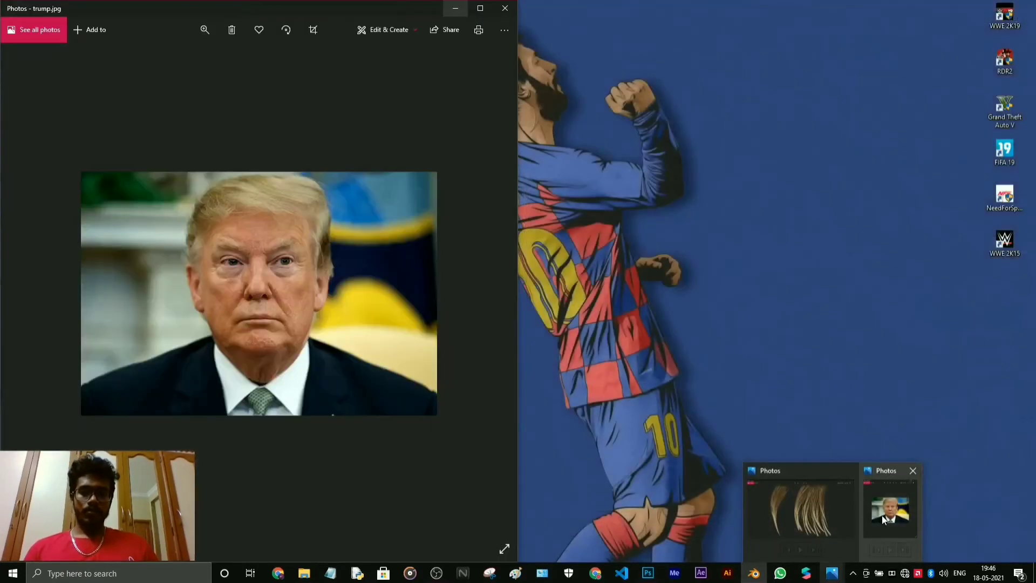
{"action": "left_click", "coordinate": [881, 516]}
{"action": "left_click_drag", "start_coordinate": [707, 6], "coordinate": [1034, 107]}
{"action": "scroll", "coordinate": [804, 287], "scroll_direction": "up", "scroll_amount": 5}
{"action": "middle_click_drag", "start_coordinate": [804, 287], "coordinate": [804, 302]}
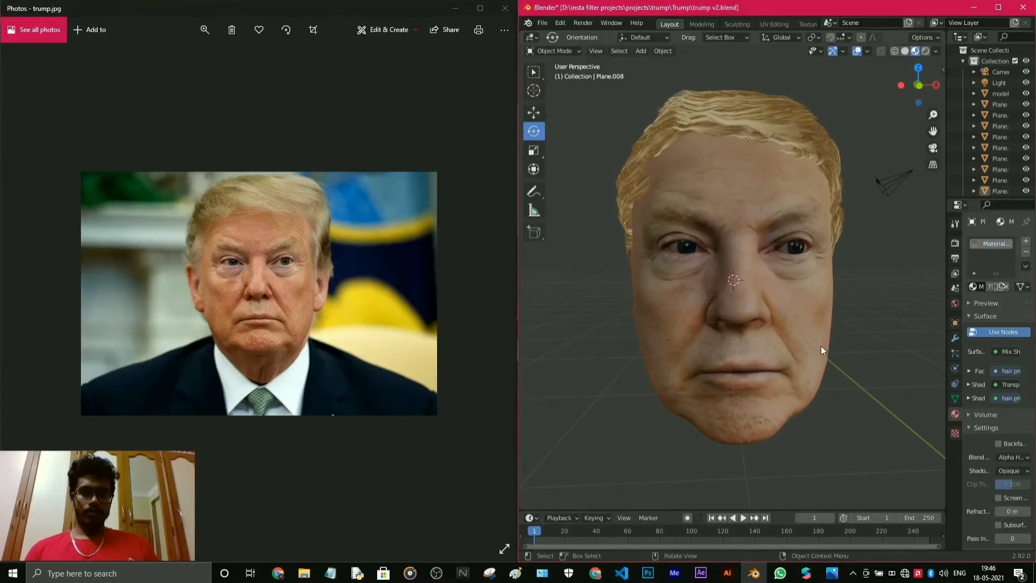
{"action": "mouse_move", "coordinate": [883, 391]}
{"action": "middle_mouse_down"}
{"action": "mouse_move", "coordinate": [883, 422]}
{"action": "mouse_move", "coordinate": [914, 426]}
{"action": "mouse_move", "coordinate": [886, 402]}
{"action": "mouse_move", "coordinate": [805, 400]}
{"action": "mouse_move", "coordinate": [879, 404]}
{"action": "mouse_move", "coordinate": [888, 393]}
{"action": "middle_mouse_up"}
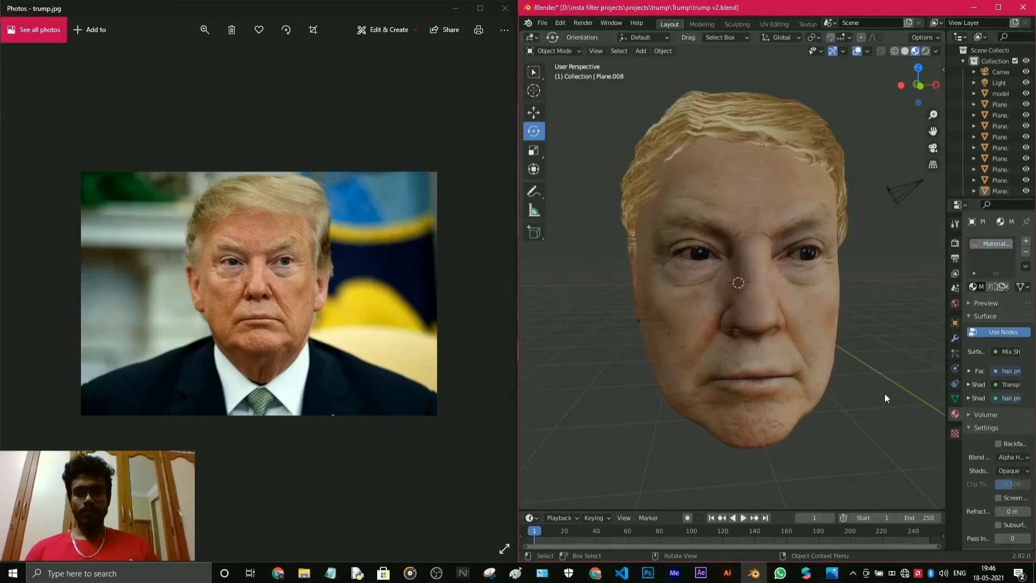
{"action": "mouse_move", "coordinate": [886, 396]}
{"action": "middle_mouse_down"}
{"action": "mouse_move", "coordinate": [861, 388]}
{"action": "mouse_move", "coordinate": [869, 399]}
{"action": "middle_mouse_up"}
{"action": "mouse_move", "coordinate": [768, 303]}
{"action": "middle_mouse_down"}
{"action": "mouse_move", "coordinate": [810, 300]}
{"action": "mouse_move", "coordinate": [827, 315]}
{"action": "mouse_move", "coordinate": [809, 330]}
{"action": "mouse_move", "coordinate": [785, 305]}
{"action": "middle_mouse_up"}
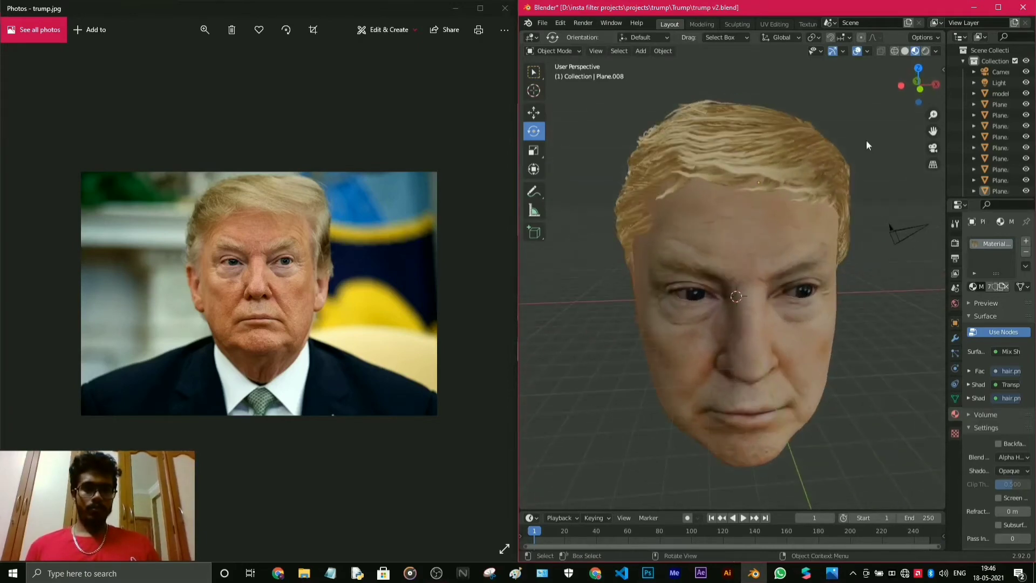
{"action": "left_click", "coordinate": [761, 153]}
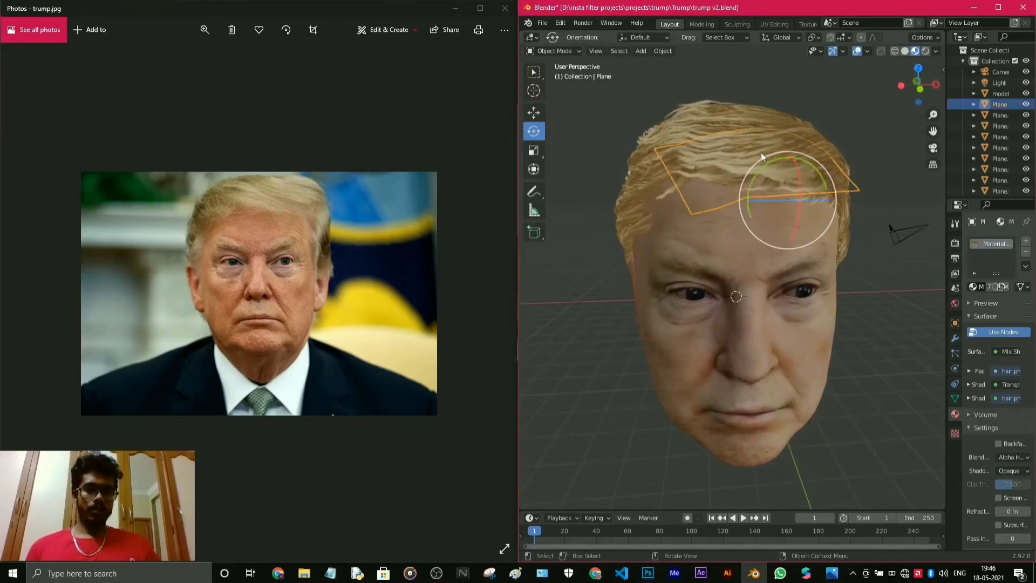
{"action": "left_click", "coordinate": [714, 118]}
{"action": "left_click", "coordinate": [683, 111]}
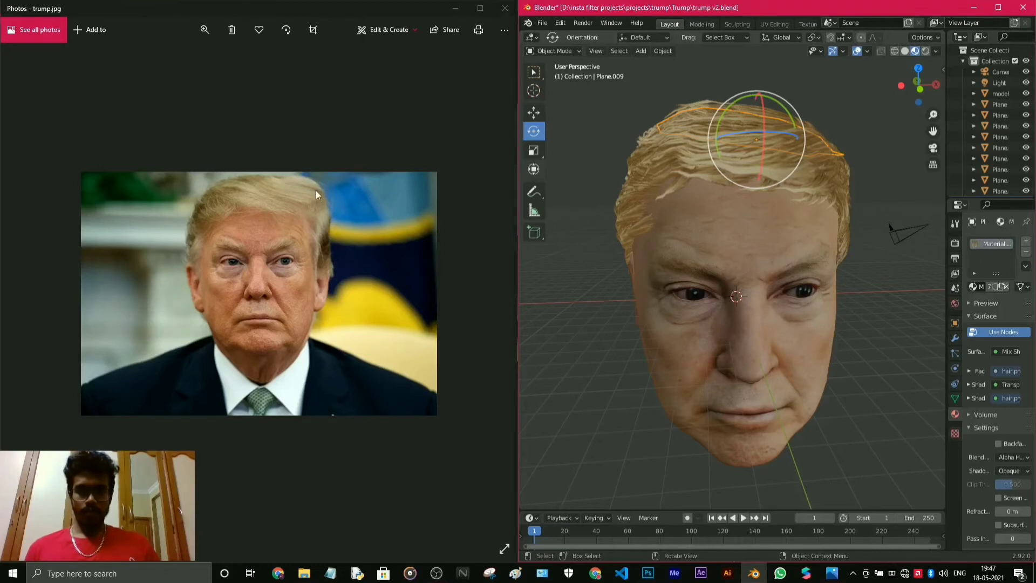
{"action": "scroll", "coordinate": [683, 263], "scroll_direction": "down", "scroll_amount": 3}
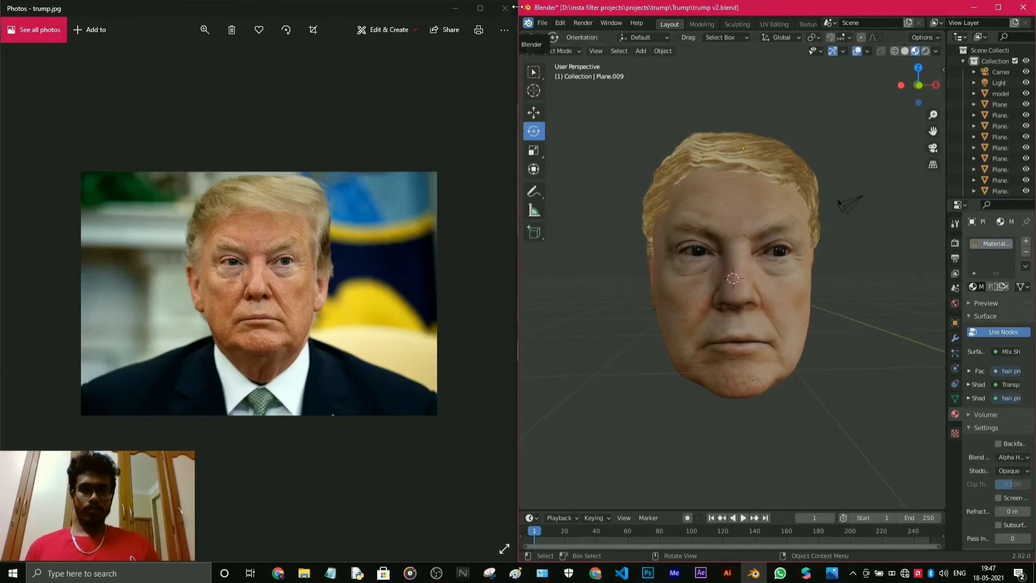
Restore Blender to full-screen size and hide the head model so only the hair cards show.
{"action": "left_click", "coordinate": [989, 12]}
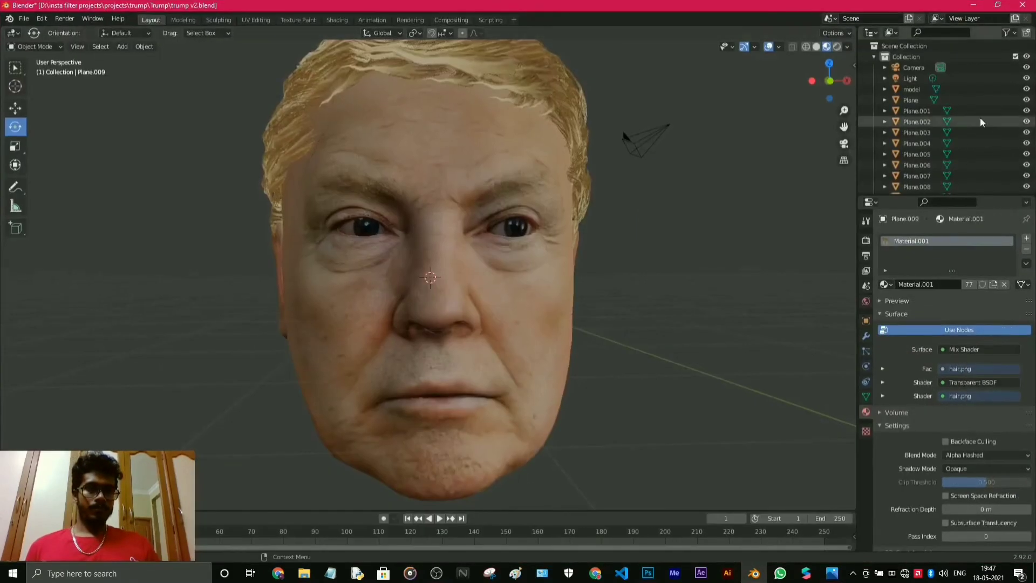
{"action": "left_click", "coordinate": [911, 88]}
{"action": "left_click", "coordinate": [1026, 90]}
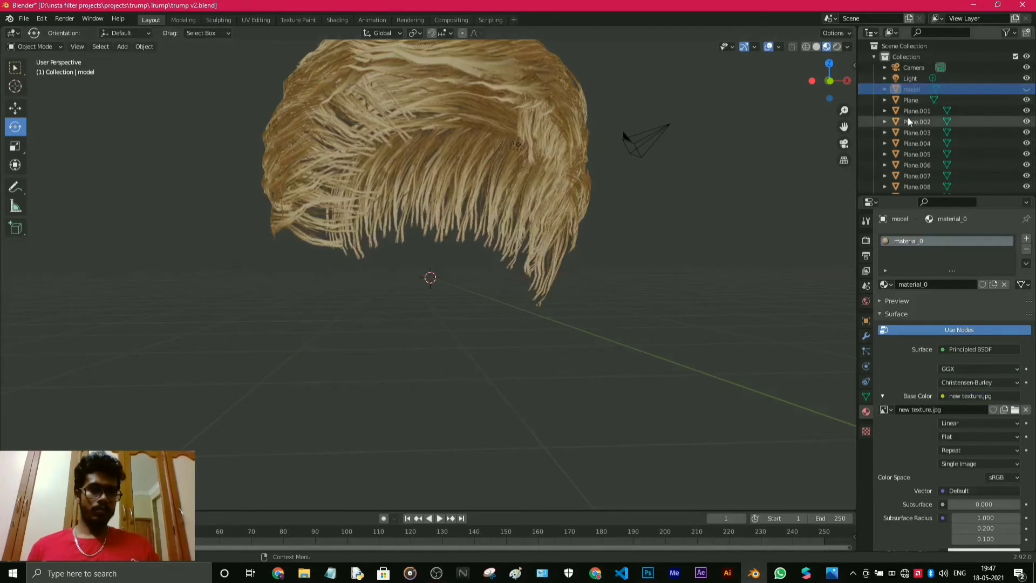
Select all hair cards from Plane to Plane.076 with Plane.059 as the active object and join them into one mesh.
{"action": "left_click", "coordinate": [911, 100]}
{"action": "scroll", "coordinate": [918, 157], "scroll_direction": "down", "scroll_amount": 20}
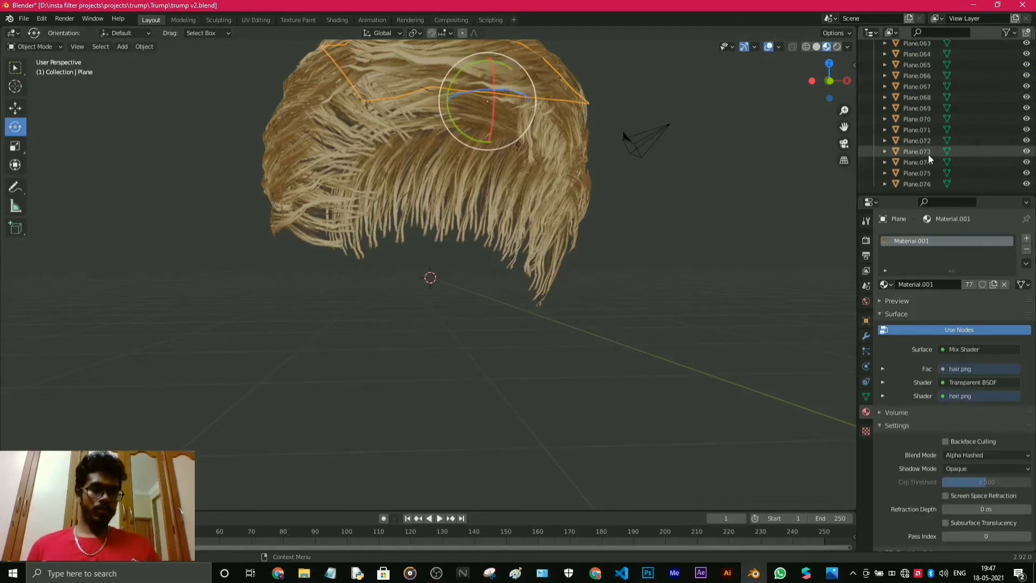
{"action": "left_click", "coordinate": [929, 183], "text": "shift"}
{"action": "scroll", "coordinate": [732, 247], "scroll_direction": "down", "scroll_amount": 4}
{"action": "middle_click_drag", "start_coordinate": [693, 260], "coordinate": [649, 273]}
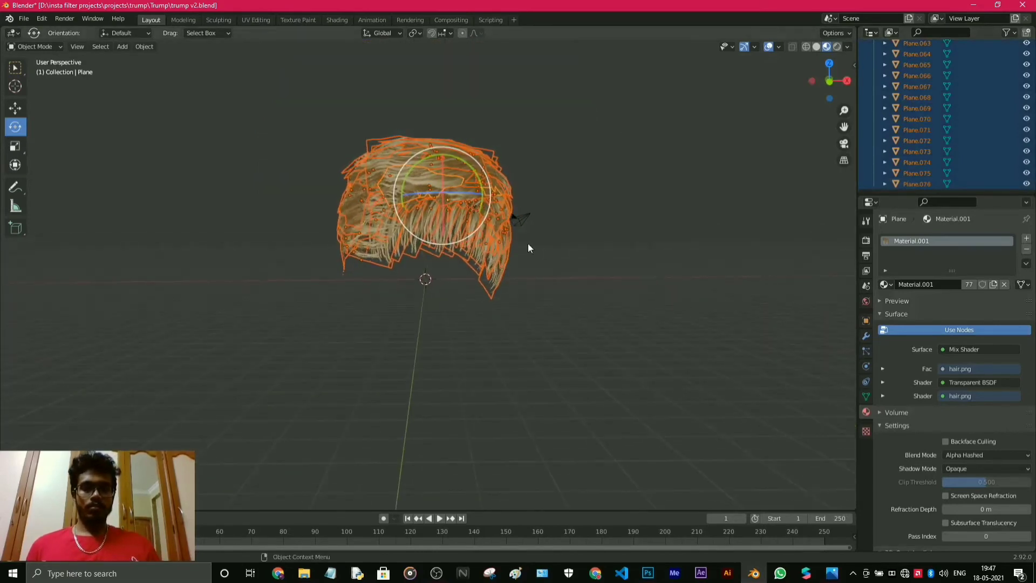
{"action": "left_click", "coordinate": [495, 286], "text": "shift"}
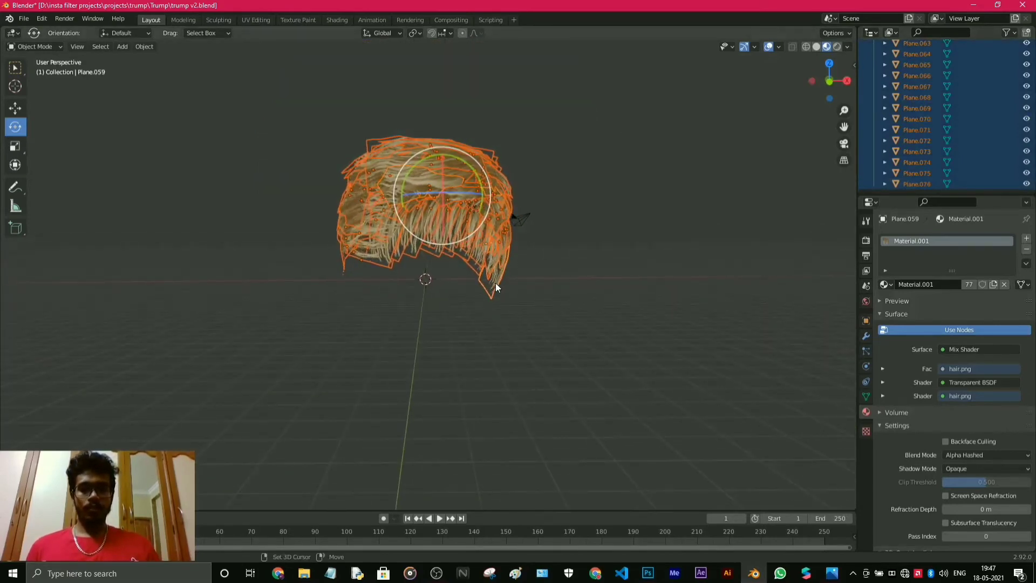
{"action": "left_click", "coordinate": [472, 258]}
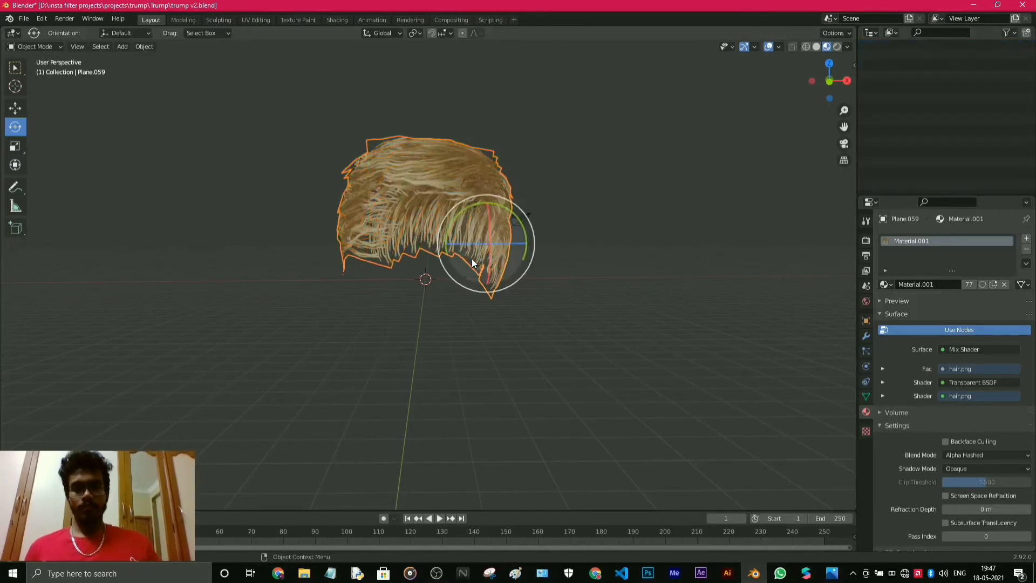
Show the head model again and check the joined hair on it with nothing selected.
{"action": "left_click", "coordinate": [662, 137]}
{"action": "left_click", "coordinate": [481, 171]}
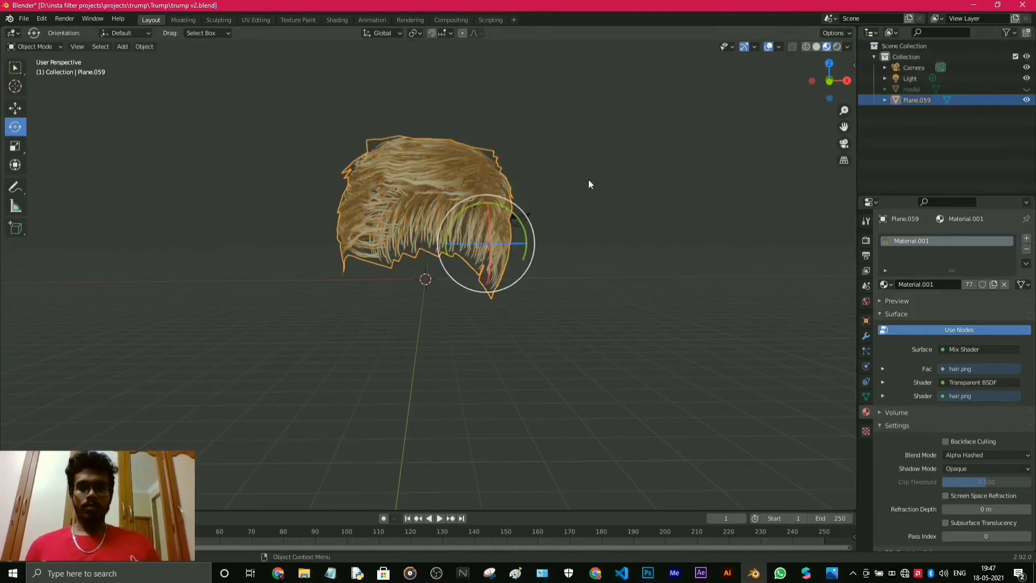
{"action": "left_click", "coordinate": [1026, 89]}
{"action": "left_click", "coordinate": [913, 90]}
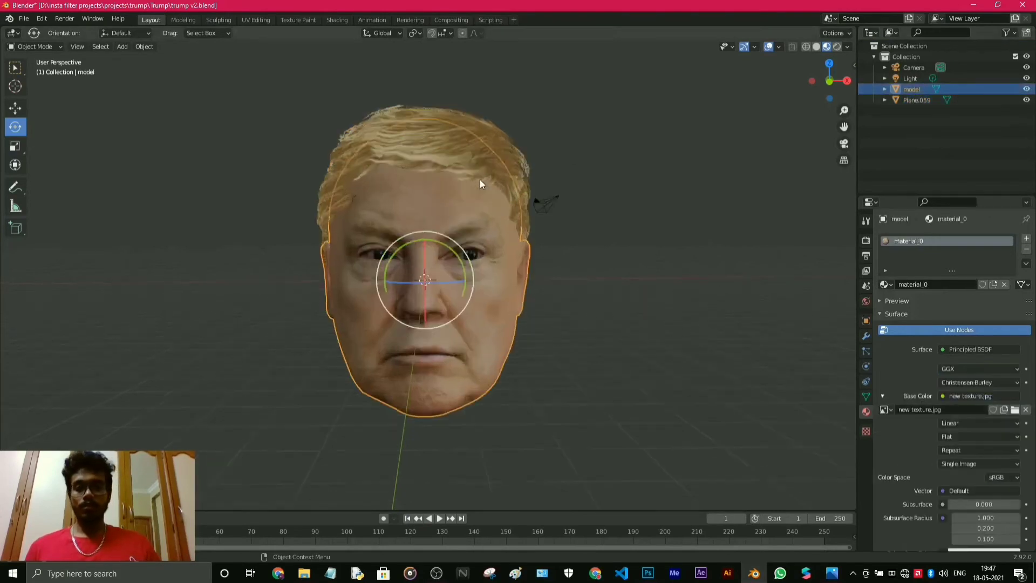
{"action": "scroll", "coordinate": [480, 179], "scroll_direction": "up", "scroll_amount": 1}
{"action": "middle_click_drag", "start_coordinate": [642, 206], "coordinate": [609, 238]}
{"action": "left_click", "coordinate": [596, 233]}
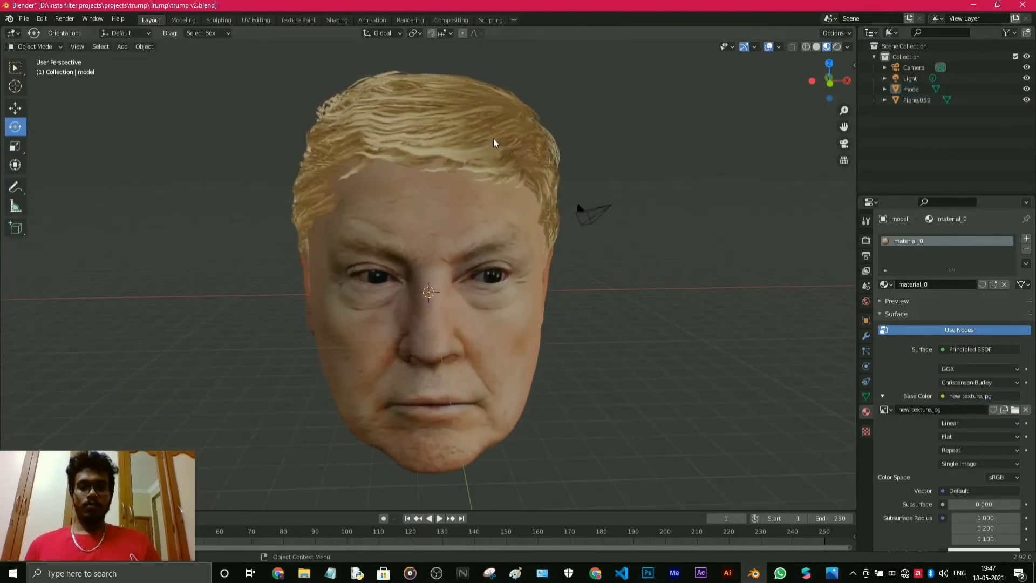
Open the joined hair object in the Sculpting workspace and display it with material preview shading.
{"action": "left_click", "coordinate": [494, 143]}
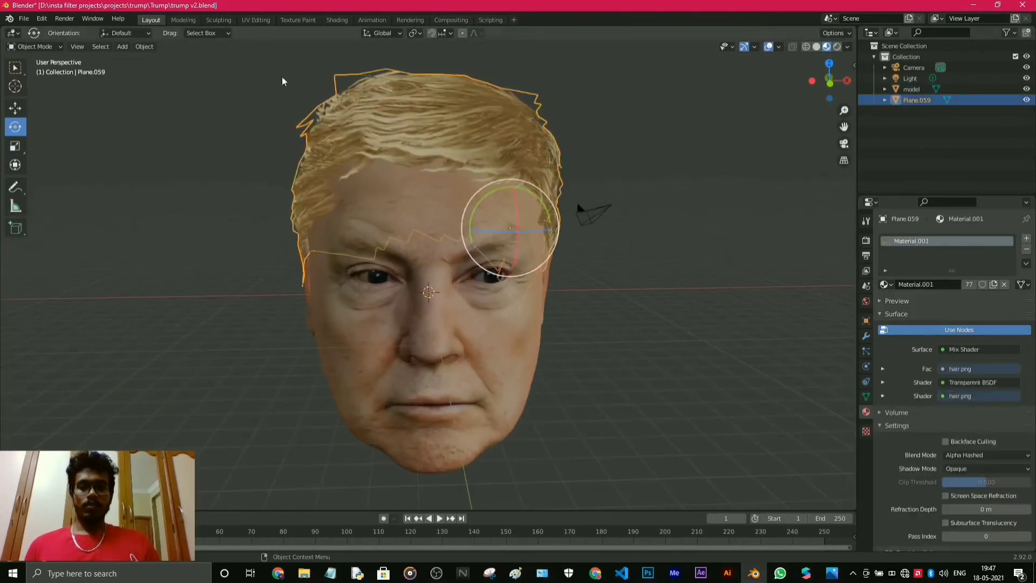
{"action": "left_click", "coordinate": [218, 20]}
{"action": "middle_click_drag", "start_coordinate": [525, 217], "coordinate": [435, 257]}
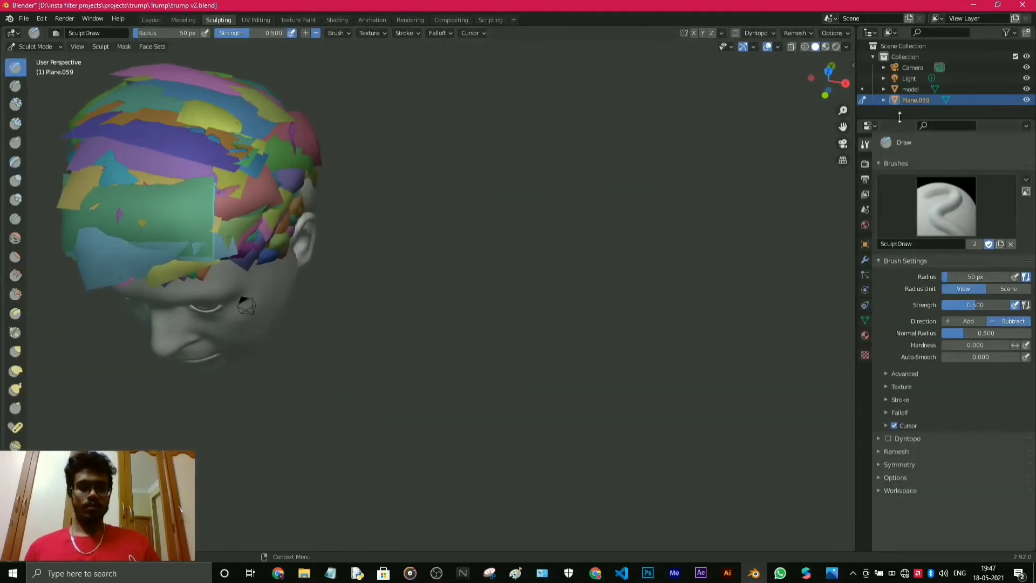
{"action": "left_click_drag", "start_coordinate": [845, 128], "coordinate": [1028, 189]}
{"action": "middle_click_drag", "start_coordinate": [563, 208], "coordinate": [580, 147]}
{"action": "left_click", "coordinate": [825, 47]}
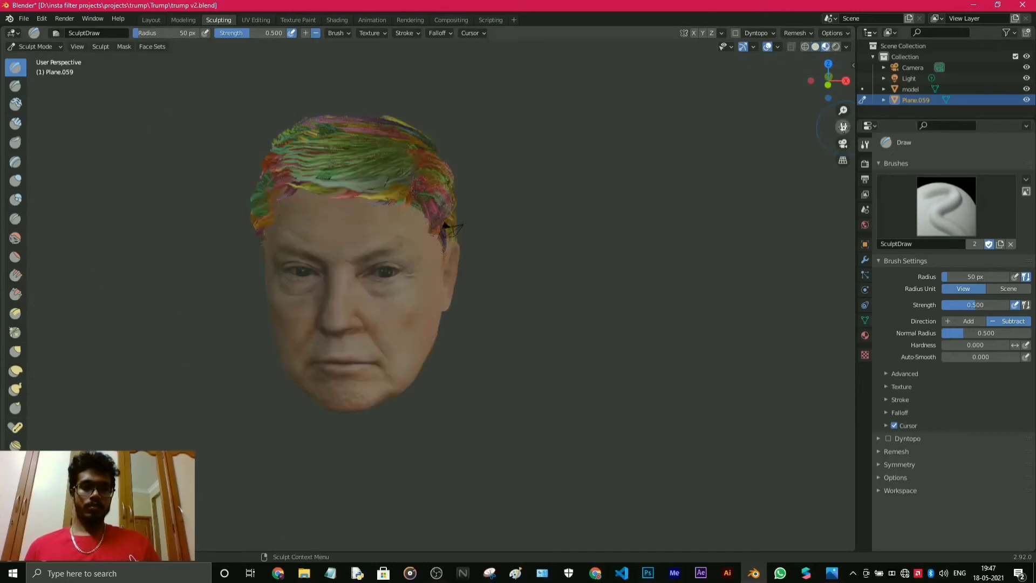
Set the Draw brush's direction to Add for sculpting the joined hair.
{"action": "left_click_drag", "start_coordinate": [842, 127], "coordinate": [907, 196]}
{"action": "scroll", "coordinate": [531, 198], "scroll_direction": "up", "scroll_amount": 2}
{"action": "mouse_move", "coordinate": [532, 197]}
{"action": "middle_mouse_down"}
{"action": "mouse_move", "coordinate": [466, 238]}
{"action": "mouse_move", "coordinate": [499, 220]}
{"action": "mouse_move", "coordinate": [472, 223]}
{"action": "mouse_move", "coordinate": [486, 259]}
{"action": "mouse_move", "coordinate": [545, 282]}
{"action": "mouse_move", "coordinate": [443, 243]}
{"action": "mouse_move", "coordinate": [430, 248]}
{"action": "middle_mouse_up"}
{"action": "mouse_move", "coordinate": [514, 253]}
{"action": "middle_mouse_down"}
{"action": "mouse_move", "coordinate": [516, 190]}
{"action": "mouse_move", "coordinate": [507, 232]}
{"action": "mouse_move", "coordinate": [501, 200]}
{"action": "middle_mouse_up"}
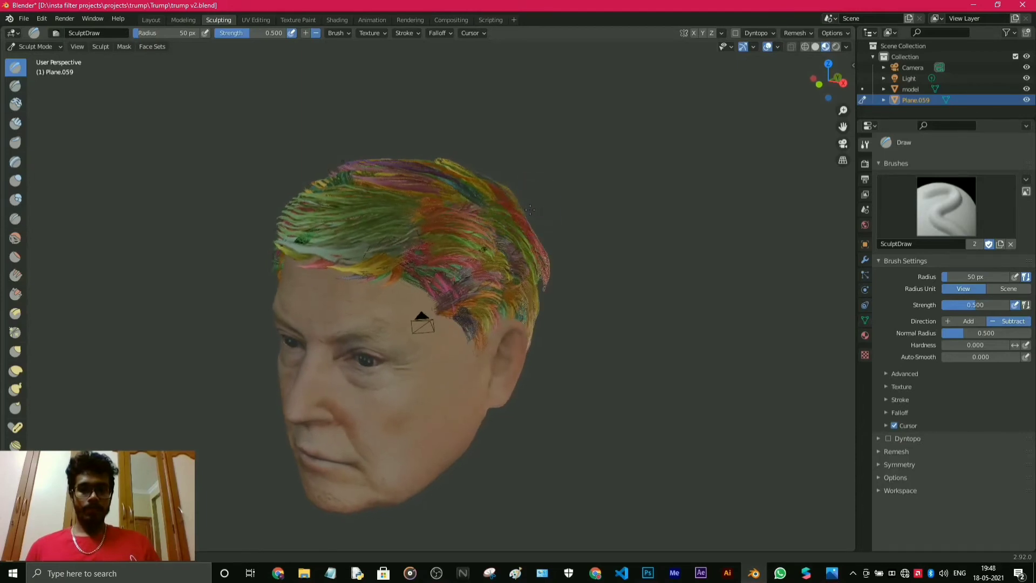
{"action": "left_click", "coordinate": [969, 322]}
{"action": "middle_click_drag", "start_coordinate": [458, 226], "coordinate": [437, 240]}
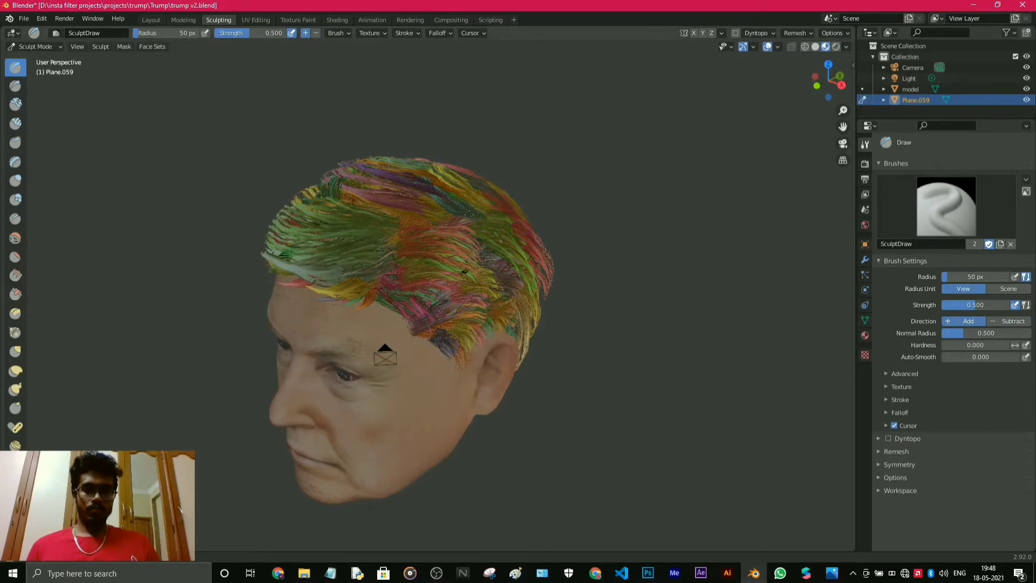
{"action": "middle_click_drag", "start_coordinate": [465, 248], "coordinate": [486, 247]}
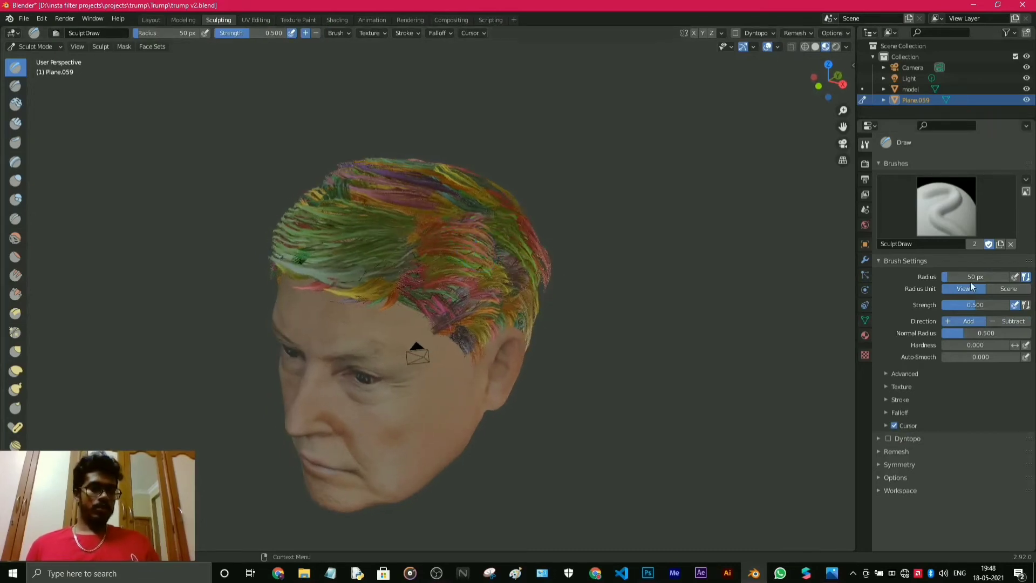
Review the hair around the head and make one short Draw stroke on the side hair above the ear.
{"action": "mouse_move", "coordinate": [572, 254]}
{"action": "middle_mouse_down"}
{"action": "mouse_move", "coordinate": [626, 260]}
{"action": "mouse_move", "coordinate": [483, 236]}
{"action": "mouse_move", "coordinate": [515, 216]}
{"action": "mouse_move", "coordinate": [469, 222]}
{"action": "middle_mouse_up"}
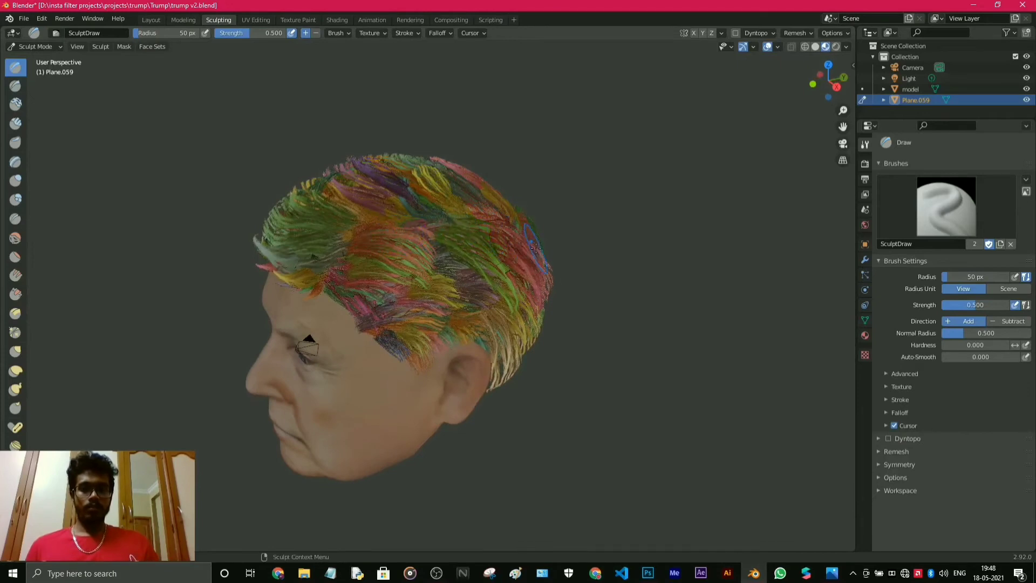
{"action": "middle_click_drag", "start_coordinate": [535, 248], "coordinate": [437, 263]}
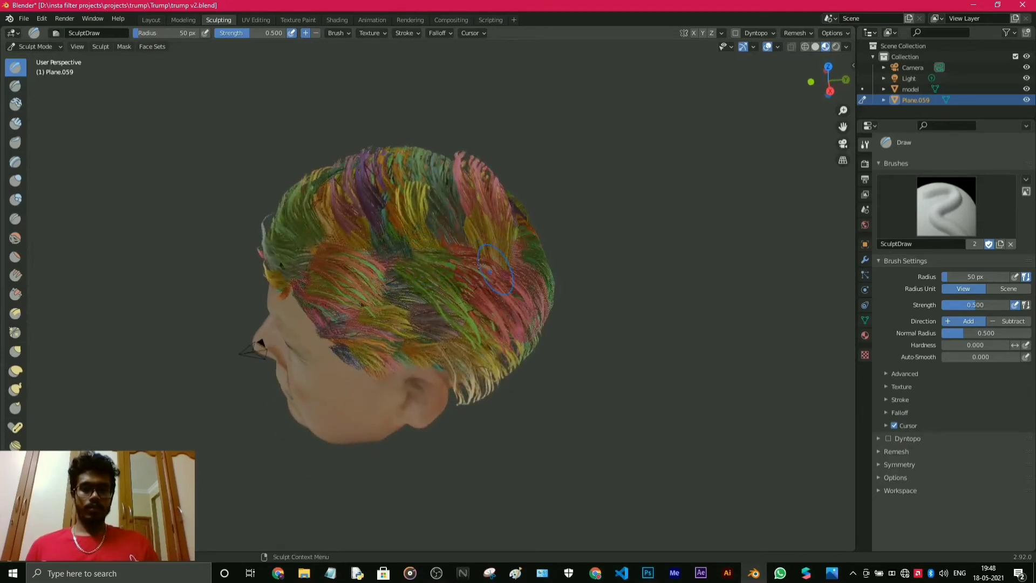
{"action": "middle_click_drag", "start_coordinate": [404, 267], "coordinate": [396, 210]}
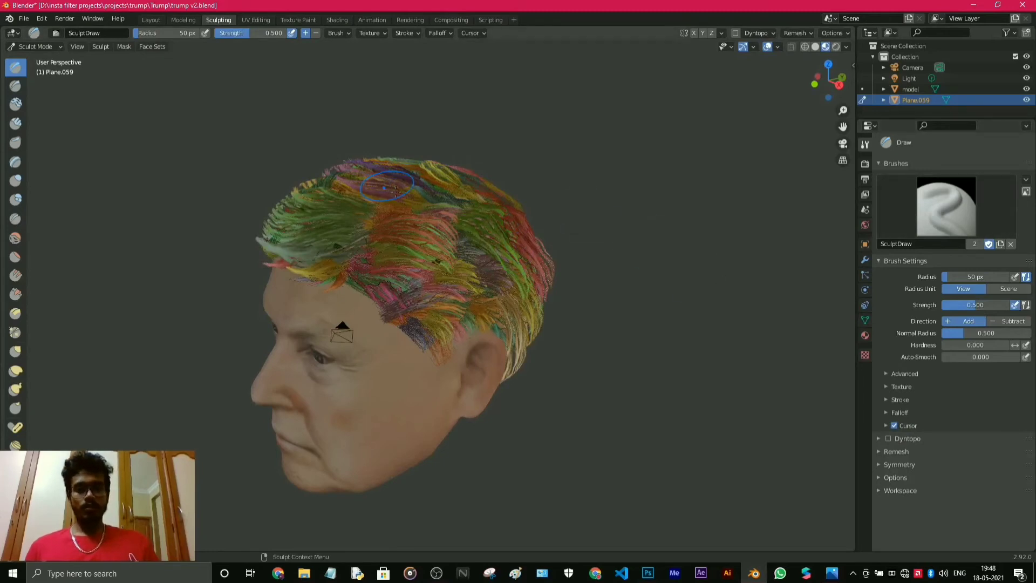
{"action": "middle_click_drag", "start_coordinate": [473, 236], "coordinate": [449, 262]}
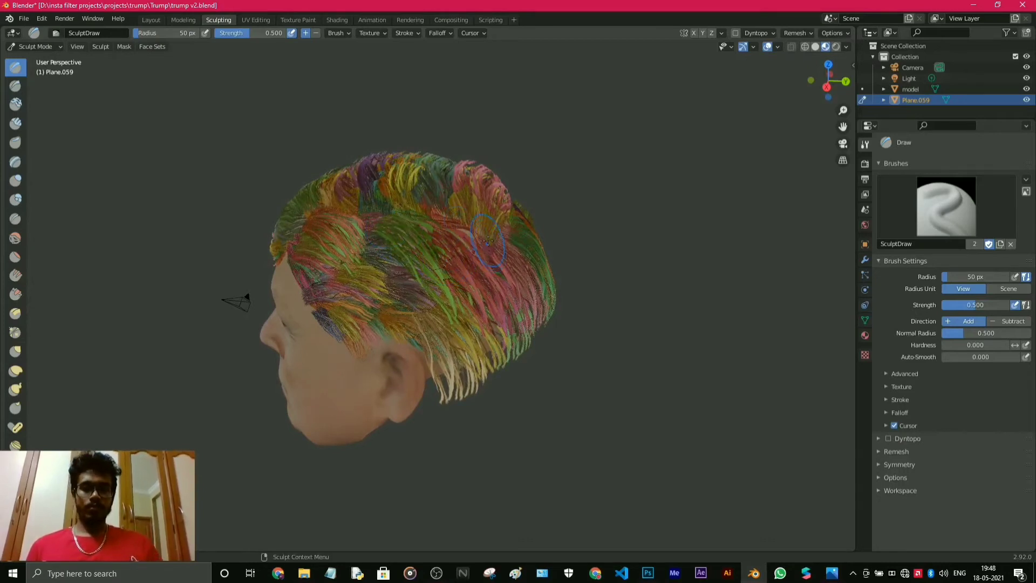
{"action": "middle_click_drag", "start_coordinate": [578, 263], "coordinate": [501, 226]}
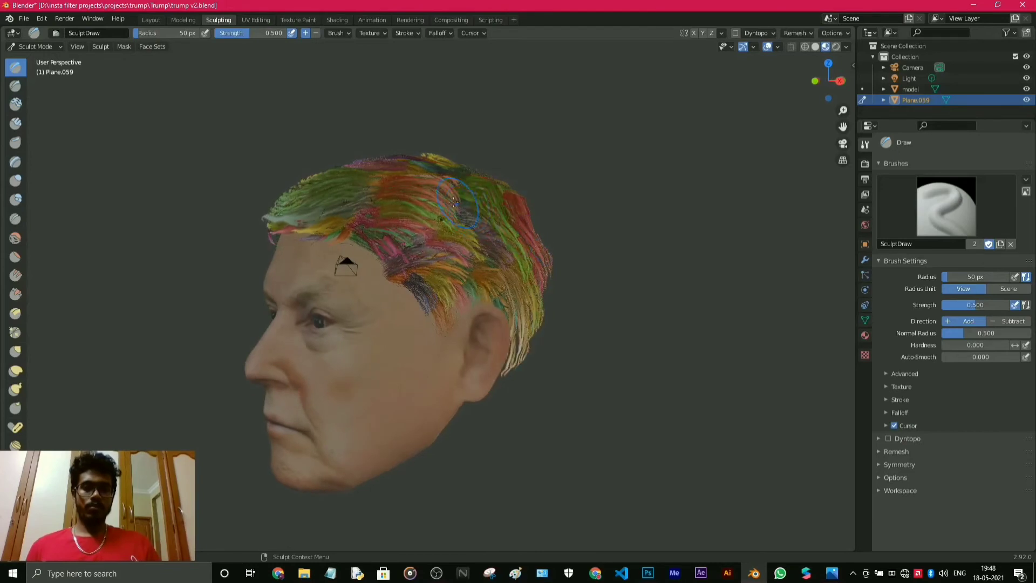
{"action": "left_click_drag", "start_coordinate": [508, 217], "coordinate": [515, 214]}
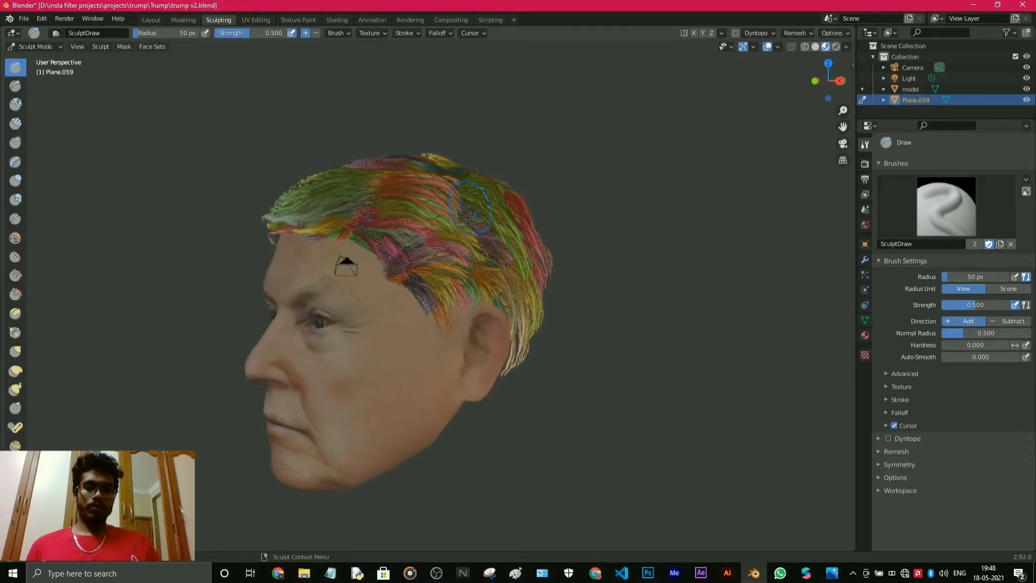
{"action": "mouse_move", "coordinate": [469, 218]}
{"action": "middle_mouse_down"}
{"action": "mouse_move", "coordinate": [587, 244]}
{"action": "mouse_move", "coordinate": [579, 233]}
{"action": "mouse_move", "coordinate": [581, 242]}
{"action": "middle_mouse_up"}
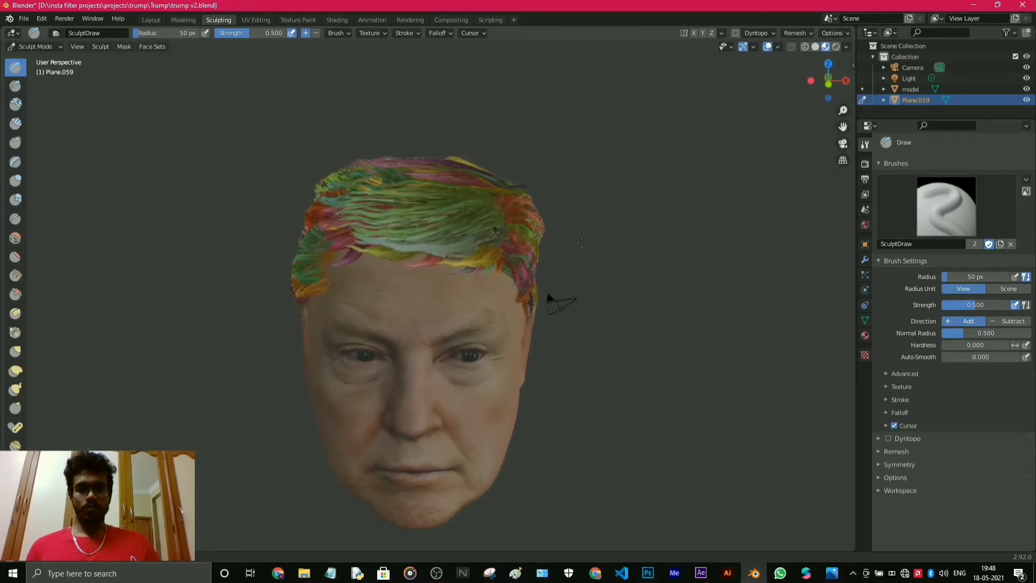
Return to the Layout workspace and deselect everything to view the whole head with its textured hair.
{"action": "left_click", "coordinate": [150, 21]}
{"action": "left_click", "coordinate": [662, 258]}
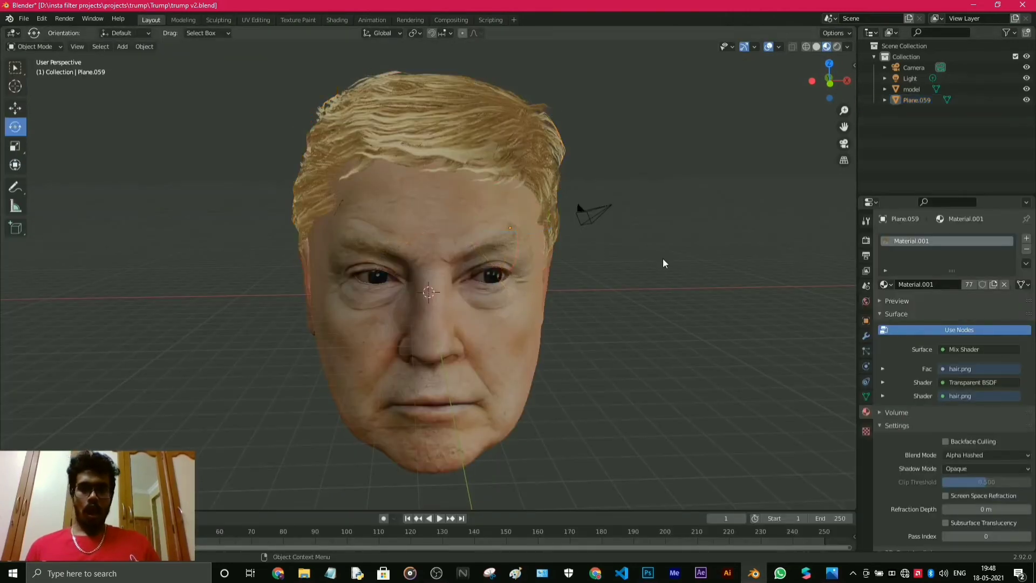
{"action": "scroll", "coordinate": [661, 245], "scroll_direction": "down", "scroll_amount": 4}
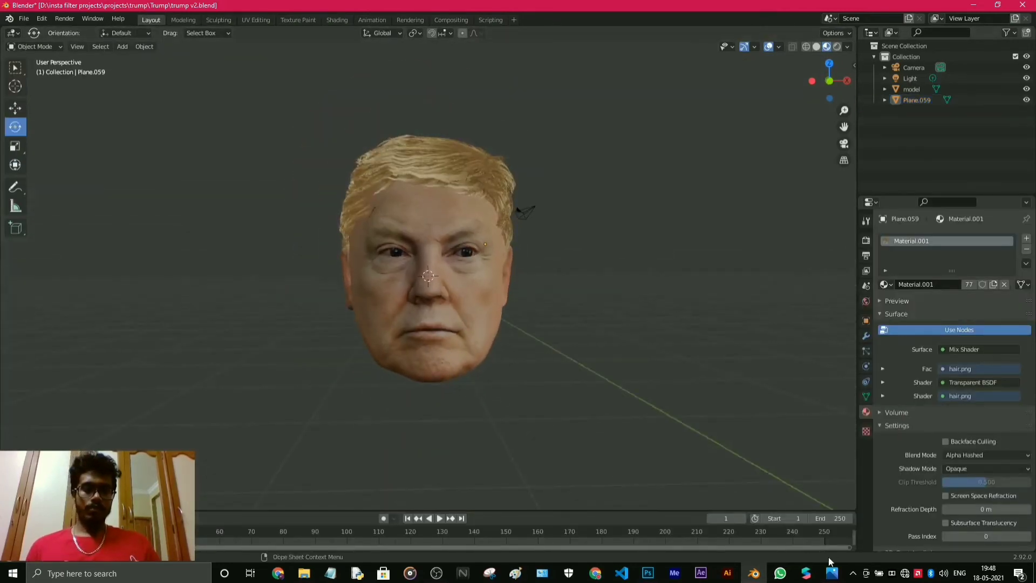
Place the reference photo trump.jpg beside Blender and compare its hairstyle with the head model.
{"action": "mouse_move", "coordinate": [831, 570]}
{"action": "left_click", "coordinate": [877, 522]}
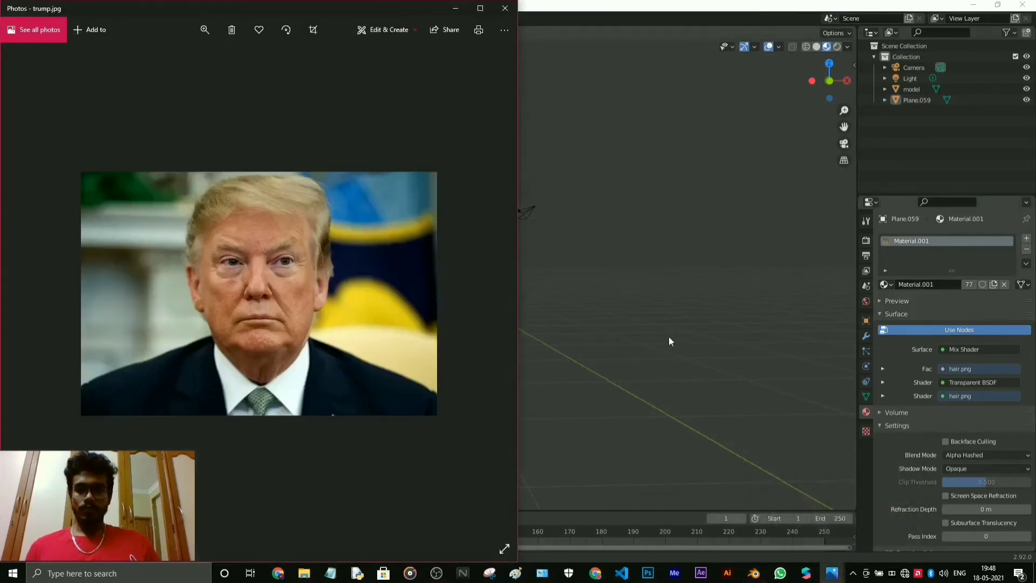
{"action": "left_click", "coordinate": [688, 35]}
{"action": "key", "text": "super+Right"}
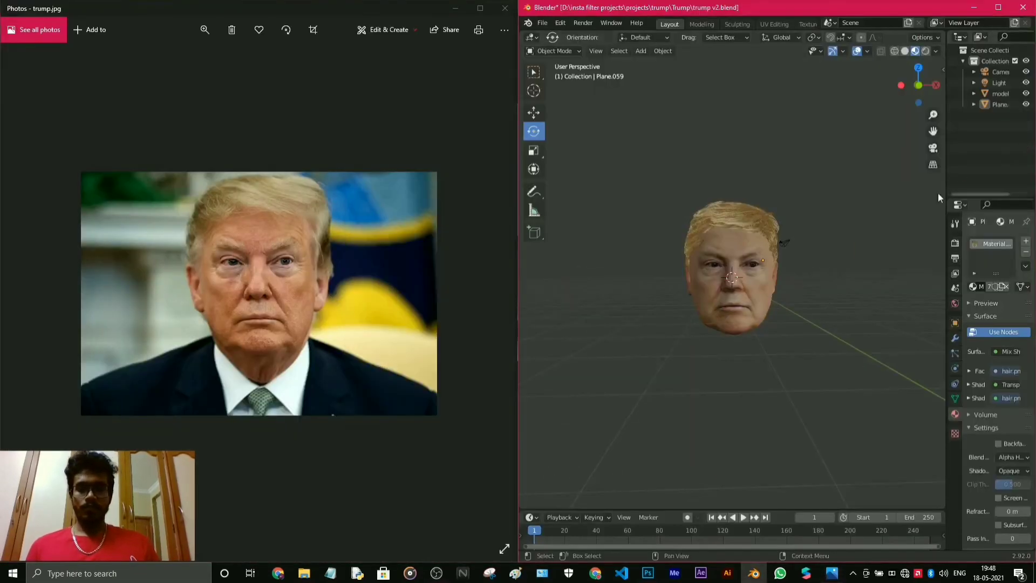
{"action": "scroll", "coordinate": [761, 227], "scroll_direction": "up", "scroll_amount": 3}
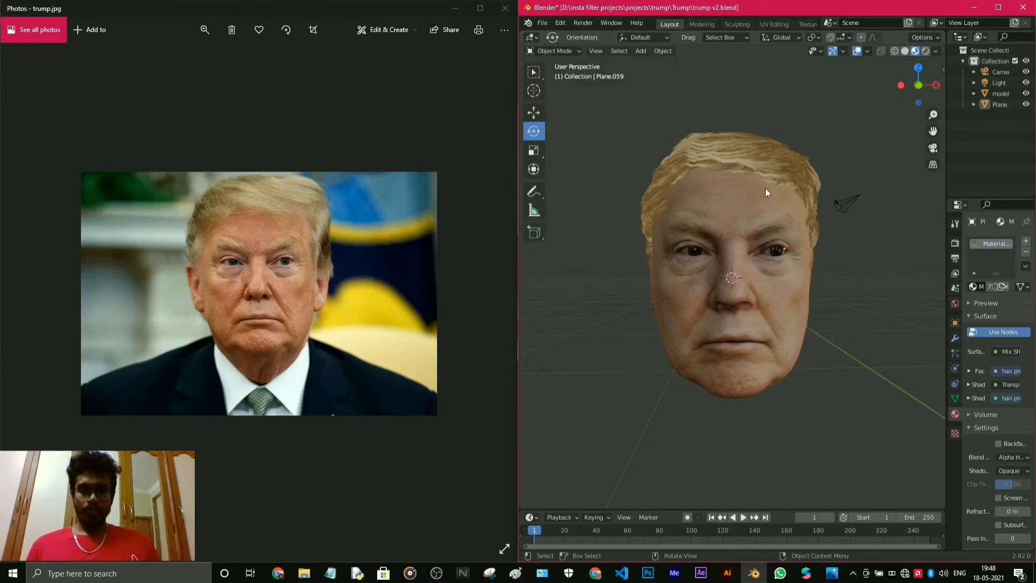
{"action": "middle_click_drag", "start_coordinate": [869, 322], "coordinate": [791, 259]}
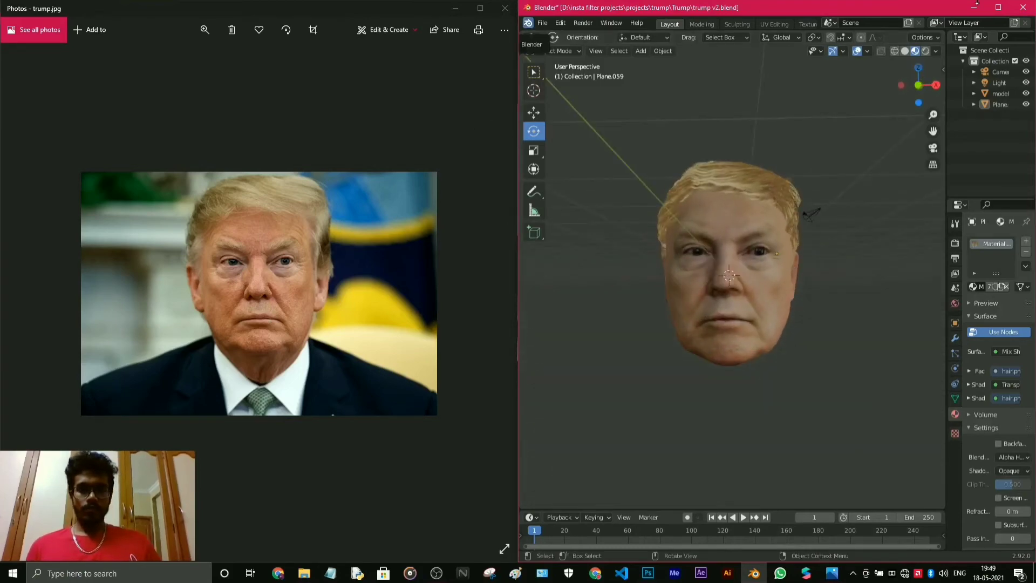
Maximize Blender, select the joined hair and reopen it in the Sculpting workspace.
{"action": "left_click", "coordinate": [998, 7]}
{"action": "middle_click_drag", "start_coordinate": [509, 124], "coordinate": [487, 267]}
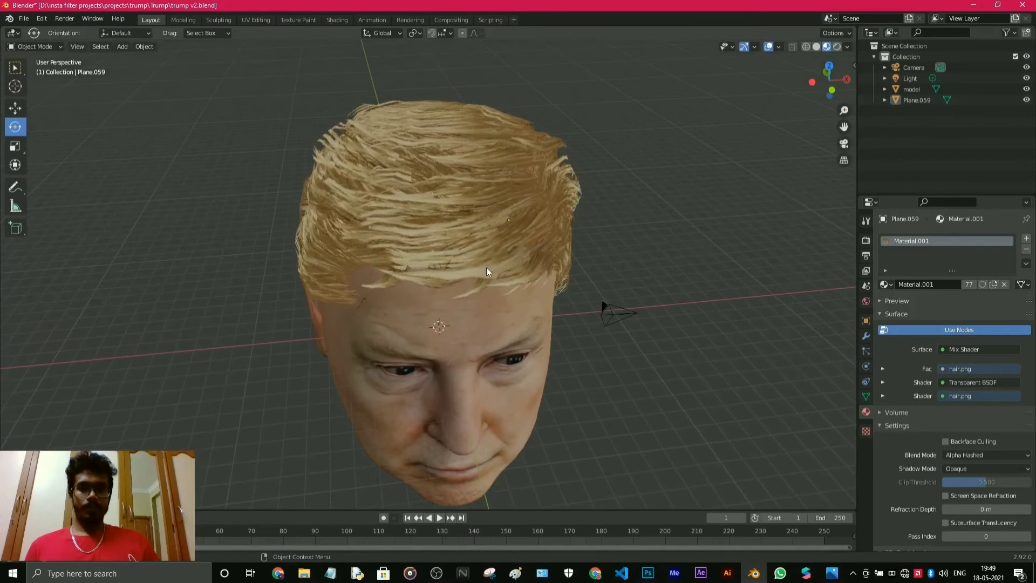
{"action": "left_click", "coordinate": [403, 180]}
{"action": "left_click", "coordinate": [225, 20]}
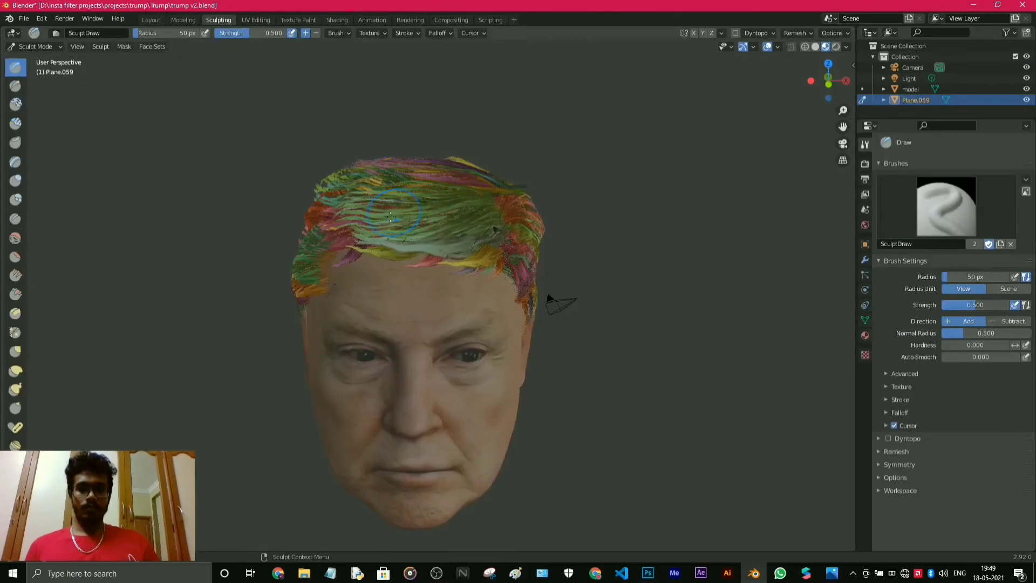
{"action": "middle_click_drag", "start_coordinate": [390, 217], "coordinate": [418, 217]}
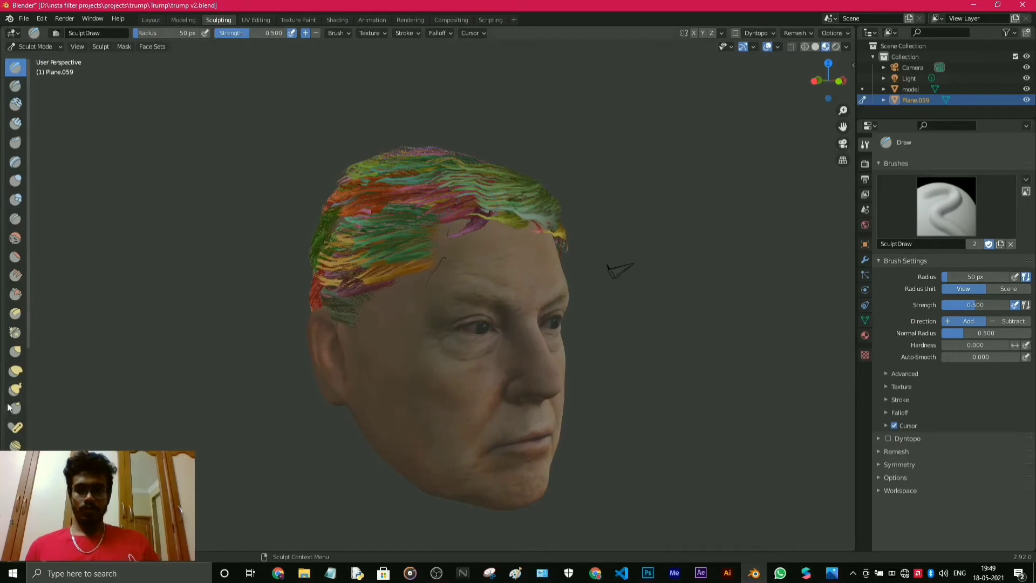
Pull the hair strands at the front corner of the hairline across the forehead with the Elastic Deform brush.
{"action": "left_click", "coordinate": [15, 375]}
{"action": "scroll", "coordinate": [437, 256], "scroll_direction": "up", "scroll_amount": 1}
{"action": "middle_click_drag", "start_coordinate": [448, 201], "coordinate": [435, 204]}
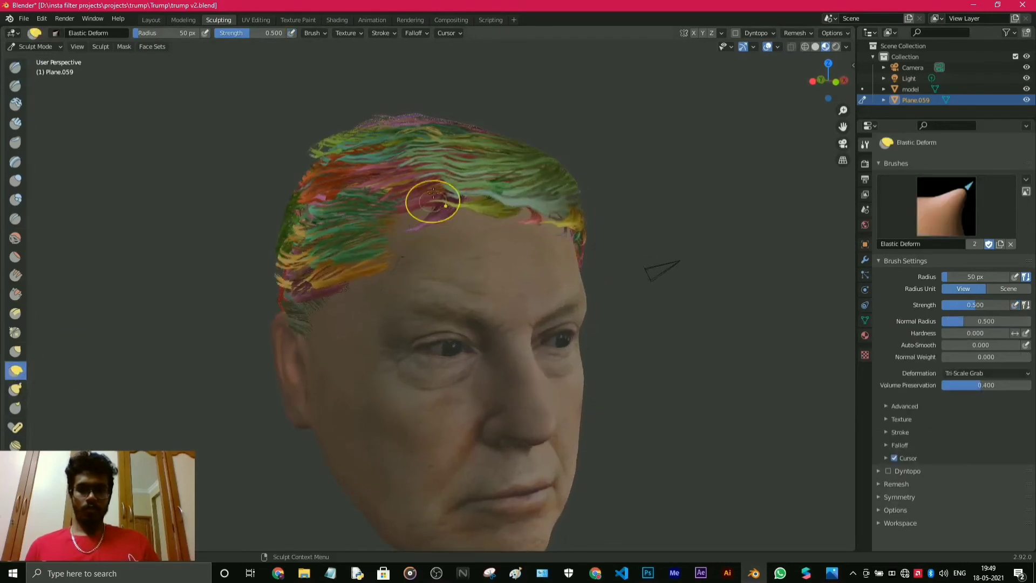
{"action": "mouse_move", "coordinate": [434, 193]}
{"action": "left_mouse_down"}
{"action": "mouse_move", "coordinate": [426, 225]}
{"action": "mouse_move", "coordinate": [464, 205]}
{"action": "mouse_move", "coordinate": [482, 209]}
{"action": "left_mouse_up"}
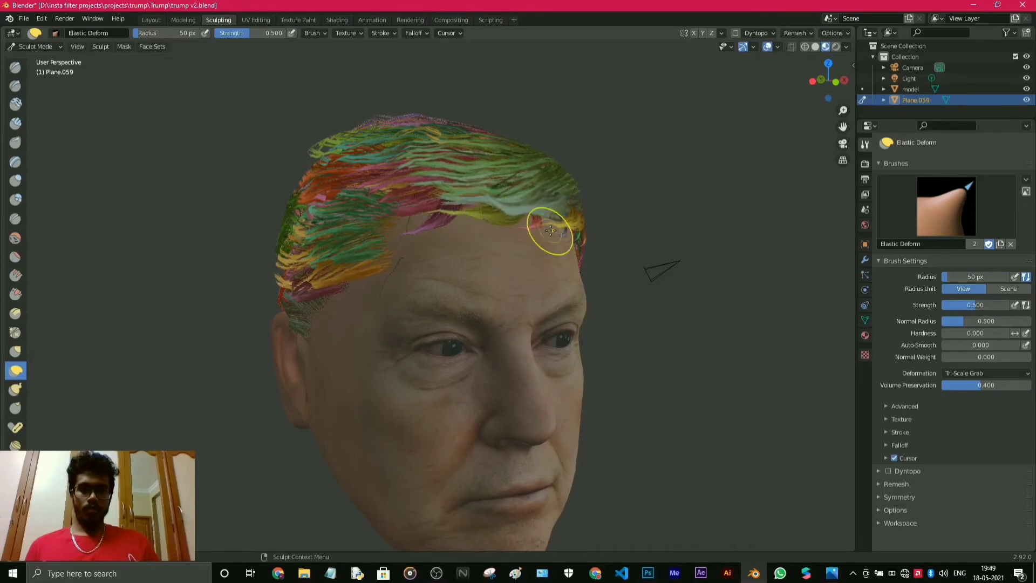
Set the Elastic Deform radius to 77 px and pull the front hairline down over the forehead in short strokes.
{"action": "middle_click_drag", "start_coordinate": [550, 231], "coordinate": [499, 232]}
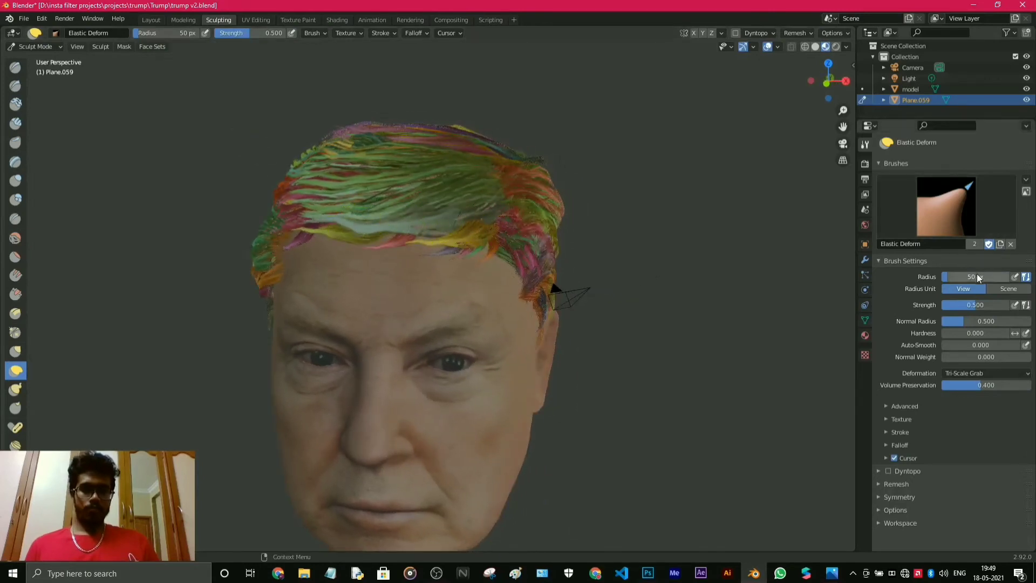
{"action": "left_click_drag", "start_coordinate": [397, 238], "coordinate": [388, 250]}
{"action": "middle_click_drag", "start_coordinate": [378, 218], "coordinate": [417, 210]}
{"action": "left_click_drag", "start_coordinate": [412, 204], "coordinate": [416, 218]}
{"action": "left_click_drag", "start_coordinate": [491, 221], "coordinate": [485, 234]}
{"action": "left_click_drag", "start_coordinate": [464, 226], "coordinate": [457, 241]}
{"action": "middle_click_drag", "start_coordinate": [457, 241], "coordinate": [439, 219]}
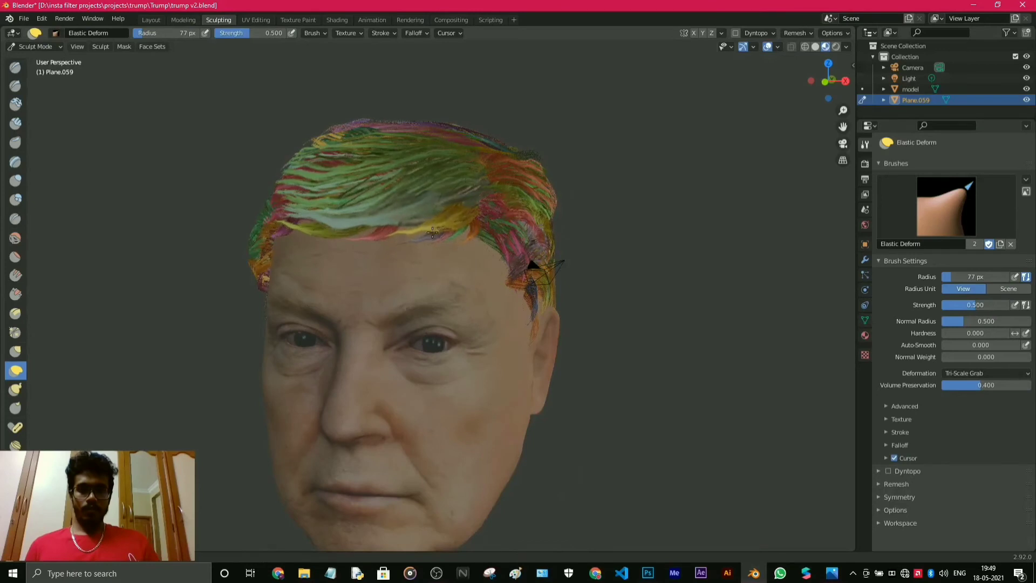
Nudge the hair tips protruding at the upper side of the head slightly inward with Elastic Deform.
{"action": "middle_click_drag", "start_coordinate": [539, 242], "coordinate": [472, 224]}
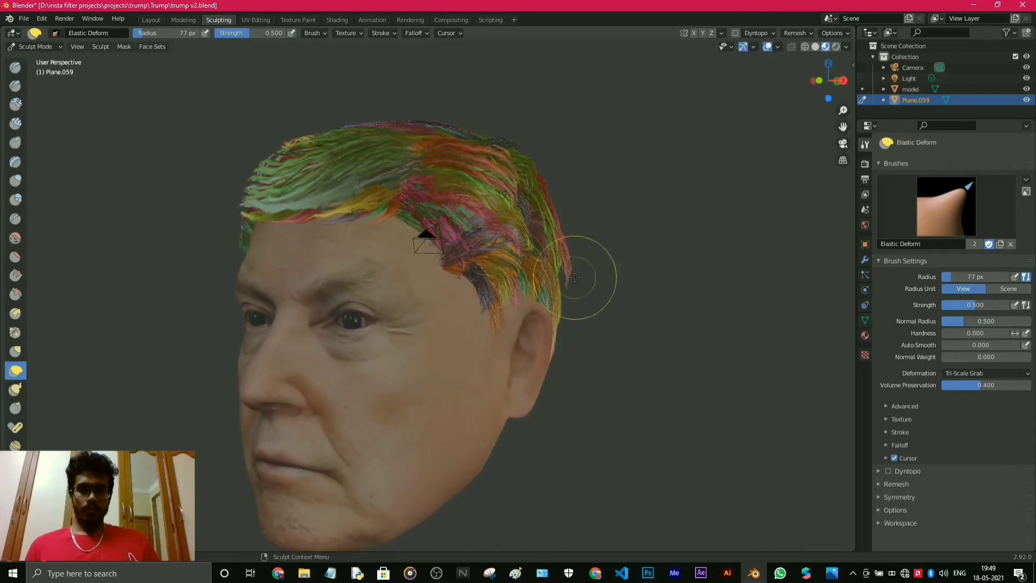
{"action": "middle_click_drag", "start_coordinate": [585, 273], "coordinate": [474, 225]}
{"action": "middle_click_drag", "start_coordinate": [474, 143], "coordinate": [529, 167]}
{"action": "mouse_move", "coordinate": [577, 204]}
{"action": "middle_mouse_down"}
{"action": "mouse_move", "coordinate": [520, 169]}
{"action": "mouse_move", "coordinate": [510, 148]}
{"action": "mouse_move", "coordinate": [527, 150]}
{"action": "middle_mouse_up"}
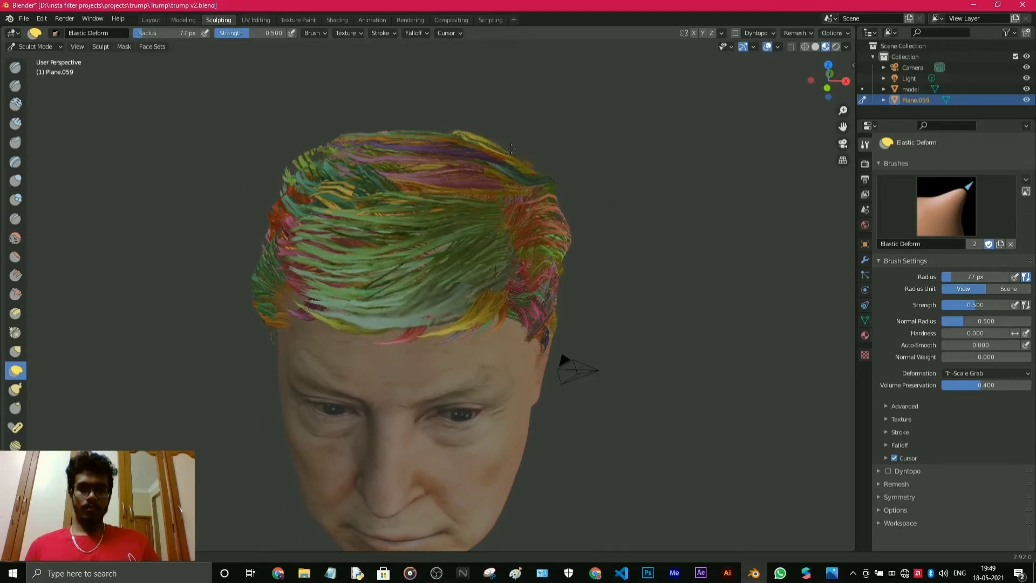
{"action": "middle_click_drag", "start_coordinate": [511, 148], "coordinate": [485, 157]}
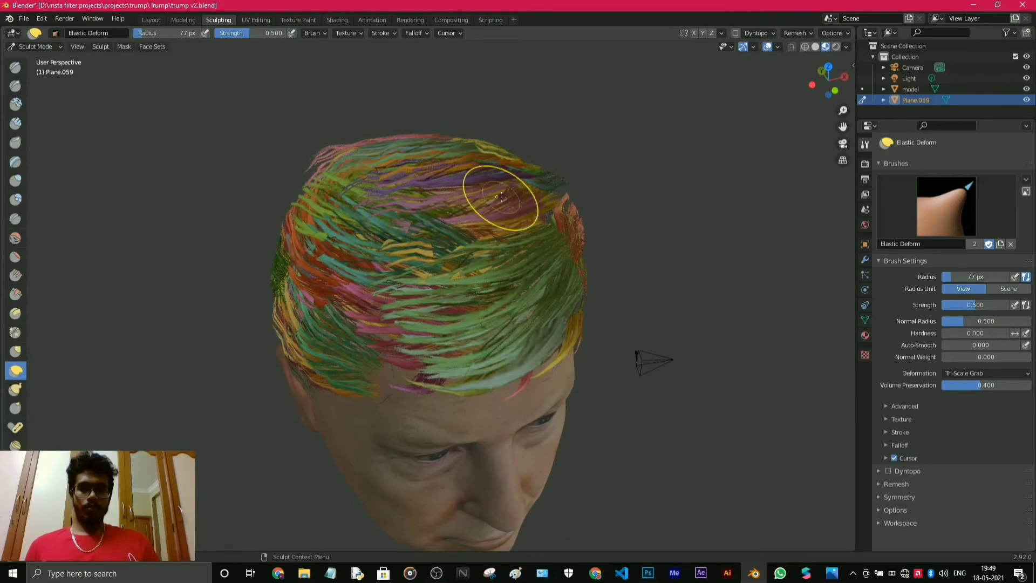
{"action": "mouse_move", "coordinate": [501, 197]}
{"action": "middle_mouse_down"}
{"action": "mouse_move", "coordinate": [583, 180]}
{"action": "mouse_move", "coordinate": [548, 185]}
{"action": "mouse_move", "coordinate": [601, 135]}
{"action": "middle_mouse_up"}
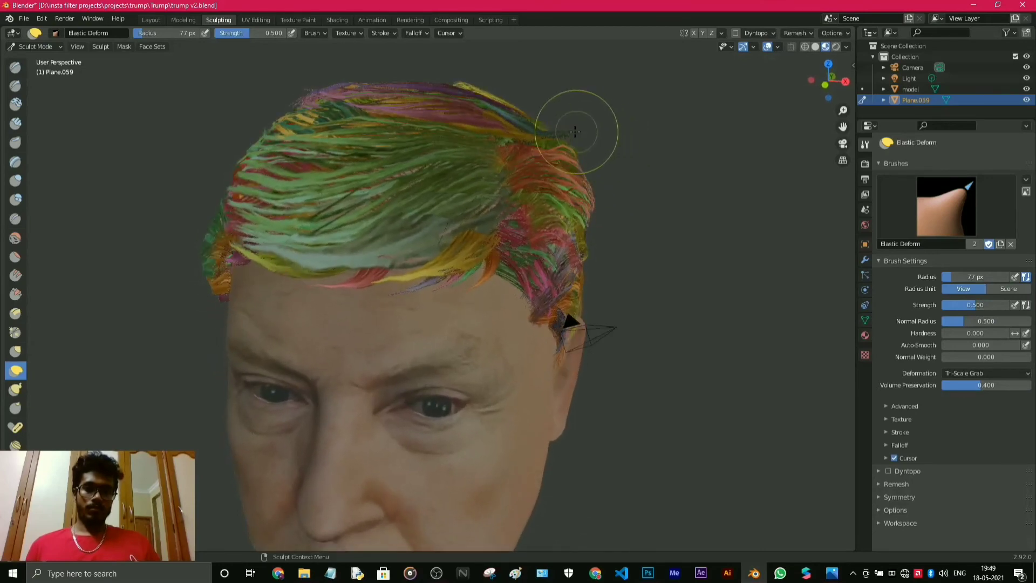
{"action": "left_click_drag", "start_coordinate": [569, 135], "coordinate": [566, 134]}
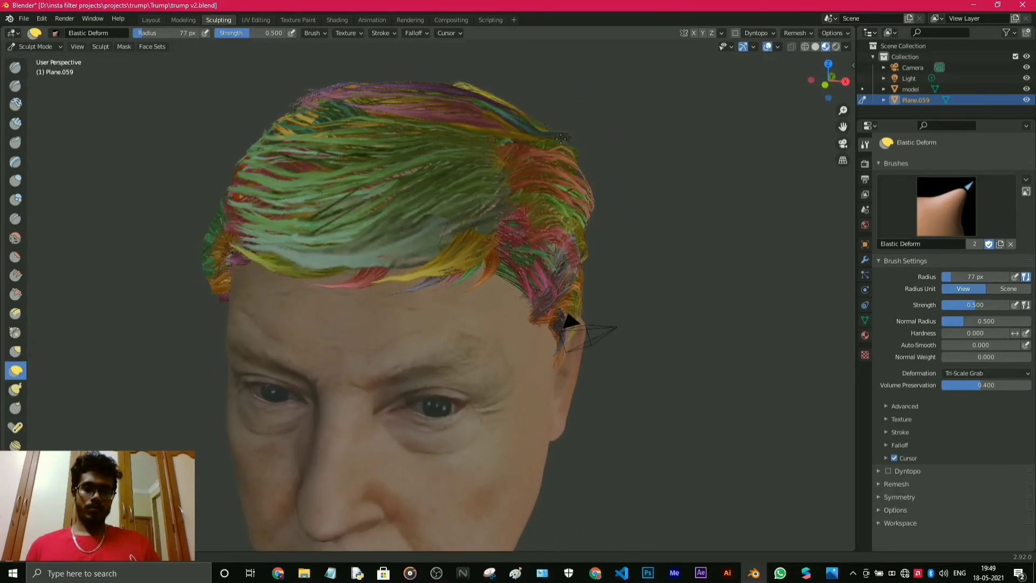
Pull the fringe strands at the temple and mid-forehead down slightly, checking the hairline from the front and side.
{"action": "middle_click_drag", "start_coordinate": [561, 138], "coordinate": [463, 237]}
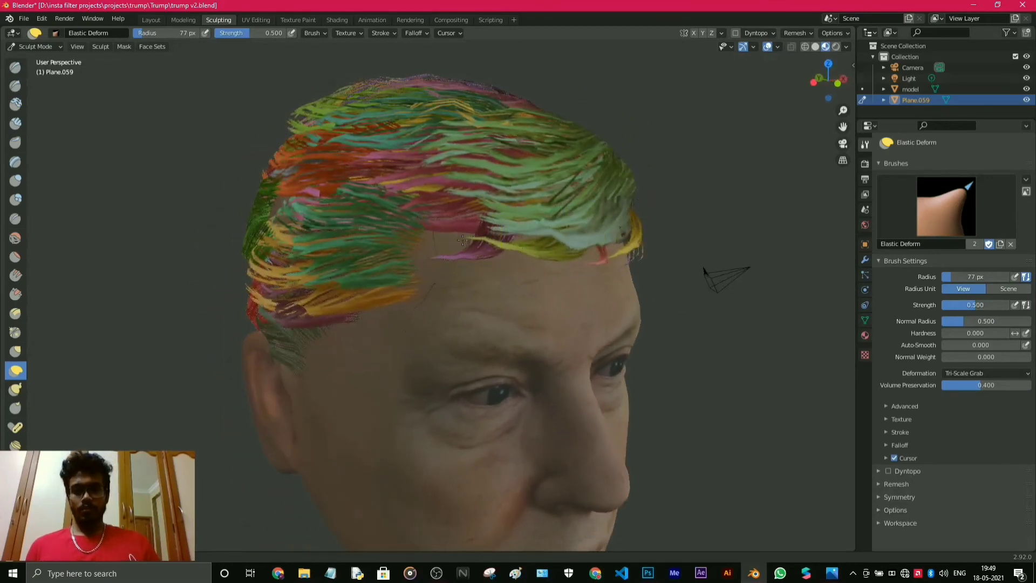
{"action": "middle_click_drag", "start_coordinate": [582, 261], "coordinate": [629, 232]}
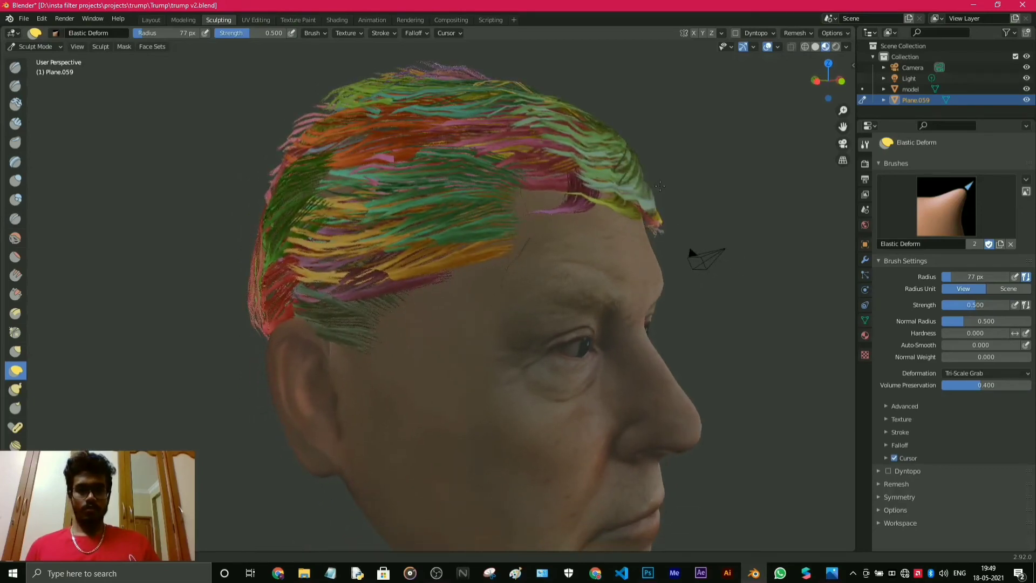
{"action": "mouse_move", "coordinate": [654, 207]}
{"action": "middle_mouse_down"}
{"action": "mouse_move", "coordinate": [672, 210]}
{"action": "mouse_move", "coordinate": [647, 195]}
{"action": "mouse_move", "coordinate": [474, 180]}
{"action": "mouse_move", "coordinate": [573, 215]}
{"action": "middle_mouse_up"}
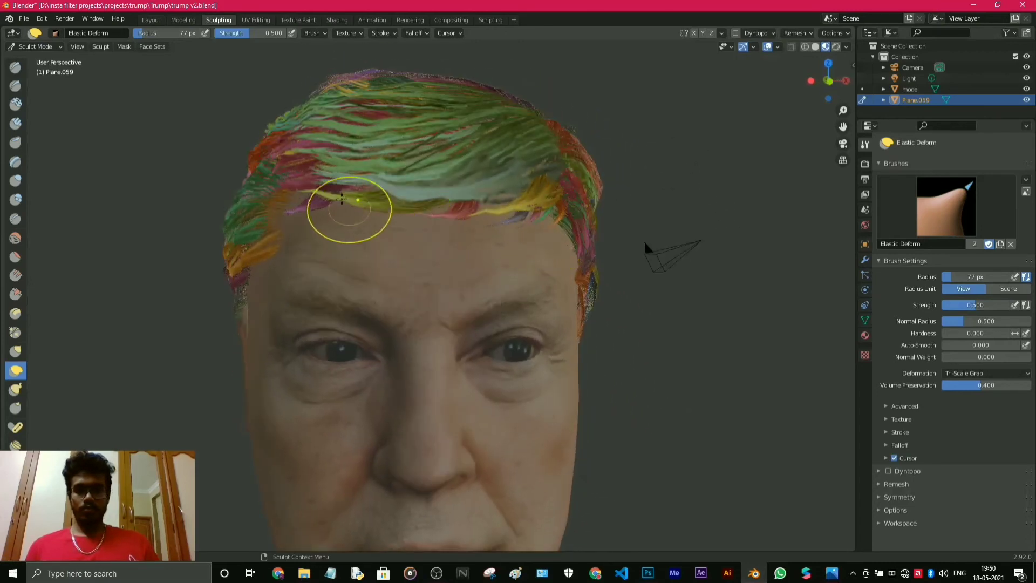
{"action": "left_click_drag", "start_coordinate": [307, 184], "coordinate": [305, 194]}
{"action": "left_click_drag", "start_coordinate": [403, 192], "coordinate": [401, 206]}
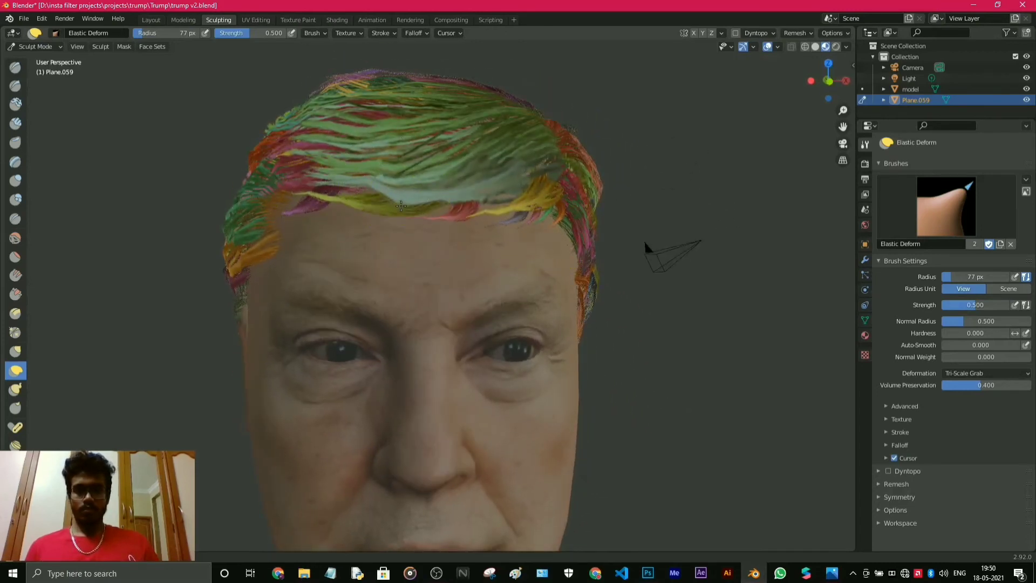
{"action": "middle_click_drag", "start_coordinate": [401, 206], "coordinate": [296, 144]}
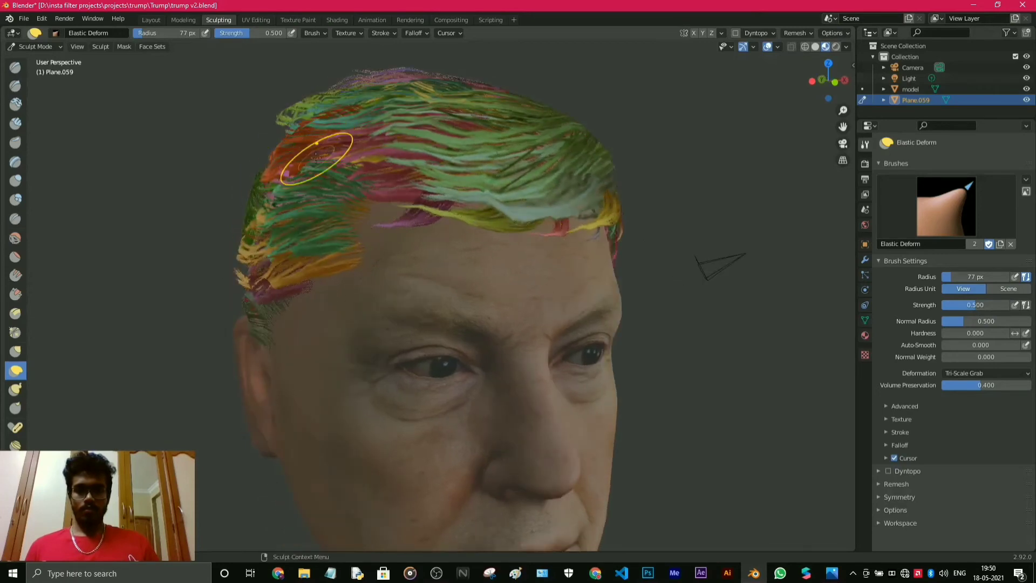
{"action": "middle_click_drag", "start_coordinate": [421, 226], "coordinate": [258, 179]}
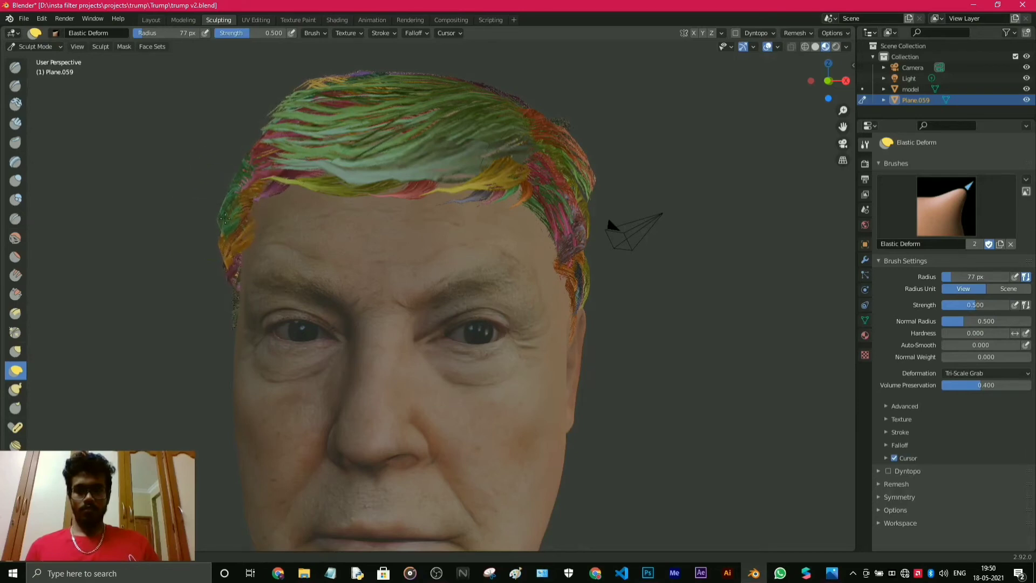
{"action": "mouse_move", "coordinate": [250, 157]}
{"action": "middle_mouse_down"}
{"action": "mouse_move", "coordinate": [322, 196]}
{"action": "mouse_move", "coordinate": [296, 164]}
{"action": "middle_mouse_up"}
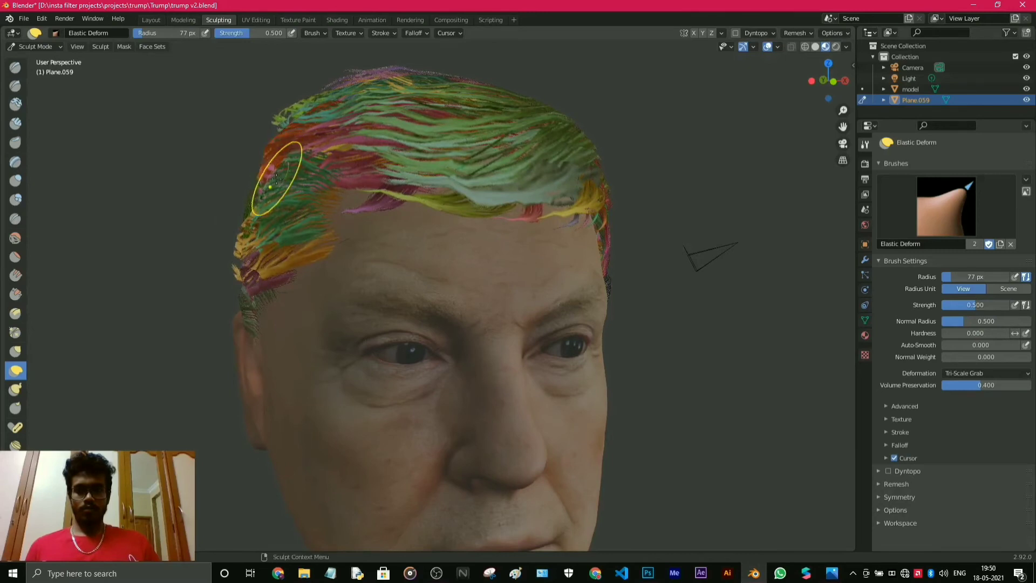
Switch from sculpting to the Layout workspace and deselect the hair to check it with its hair material.
{"action": "left_click", "coordinate": [157, 21]}
{"action": "left_click", "coordinate": [727, 277]}
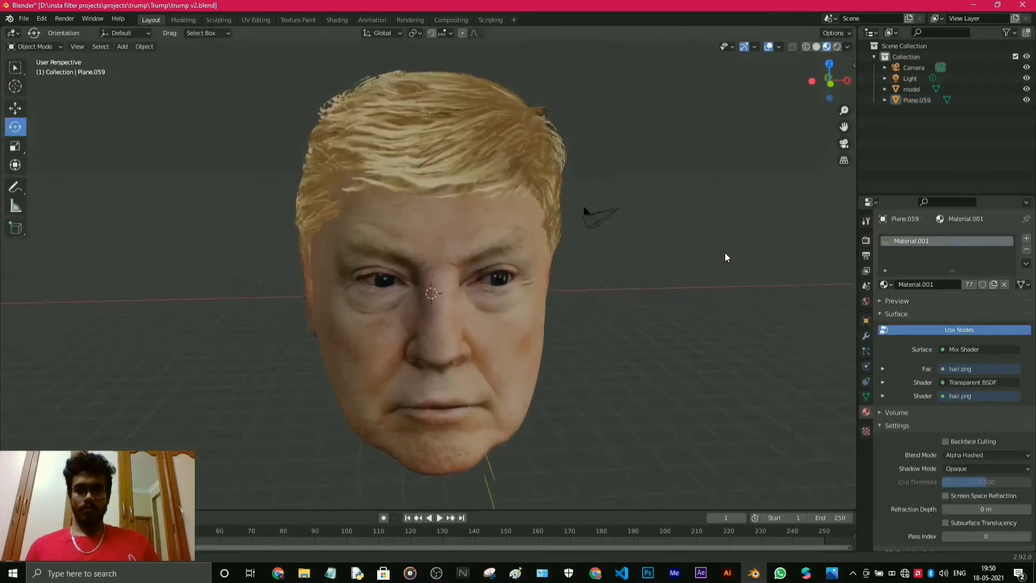
{"action": "scroll", "coordinate": [721, 244], "scroll_direction": "down", "scroll_amount": 3}
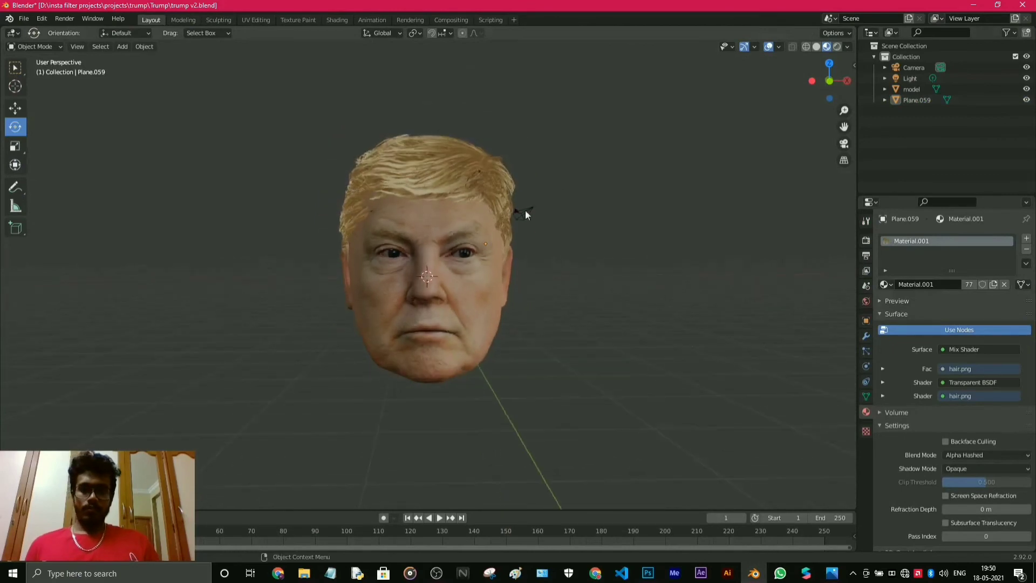
{"action": "middle_click_drag", "start_coordinate": [526, 214], "coordinate": [647, 266]}
Place the trump.jpg reference photo and the Blender window side by side and compare the modelled hairstyle with the photo.
{"action": "mouse_move", "coordinate": [831, 573]}
{"action": "left_click", "coordinate": [839, 510]}
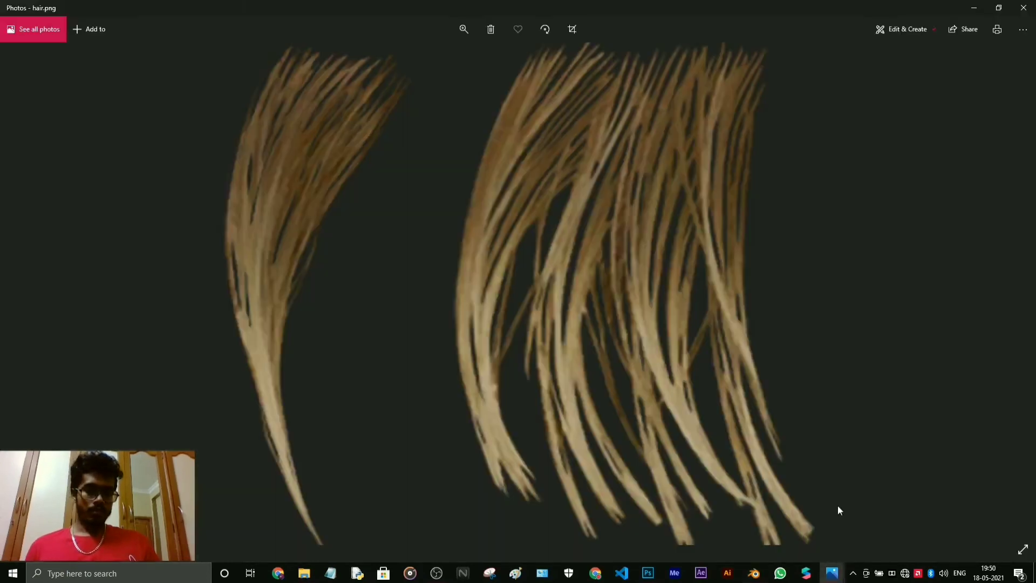
{"action": "left_click", "coordinate": [876, 531]}
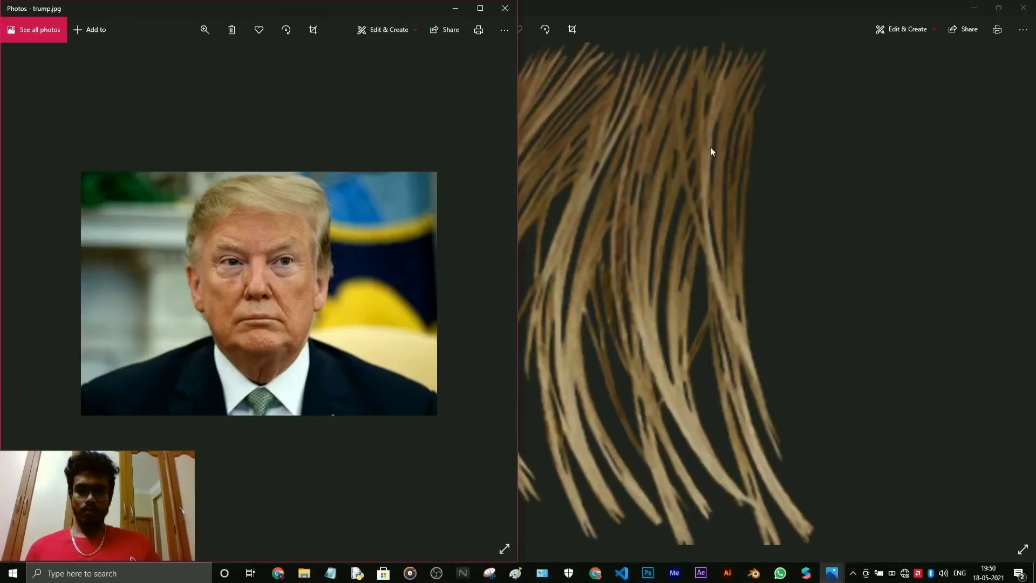
{"action": "left_click", "coordinate": [974, 7]}
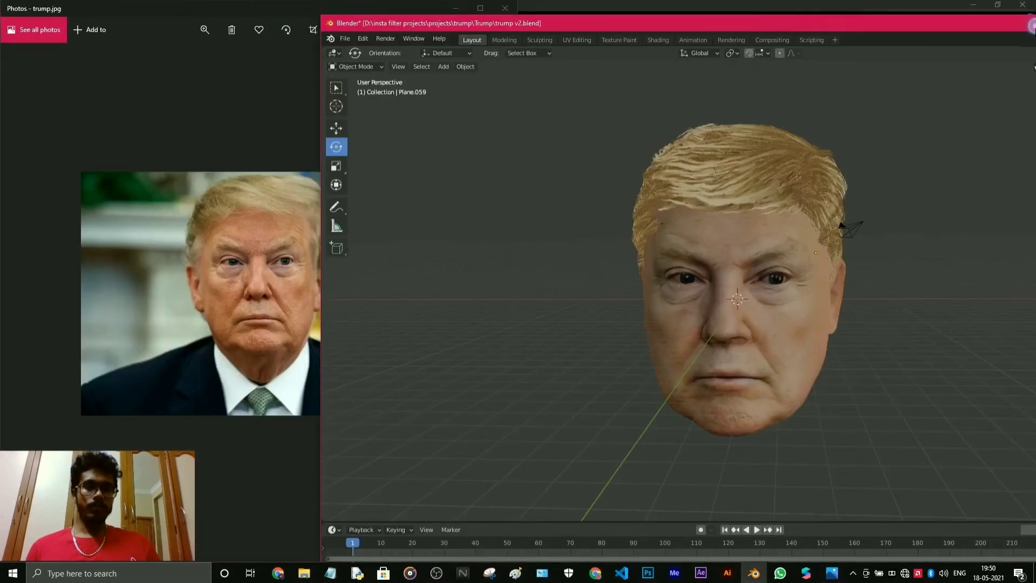
{"action": "left_click_drag", "start_coordinate": [1034, 26], "coordinate": [1035, 16]}
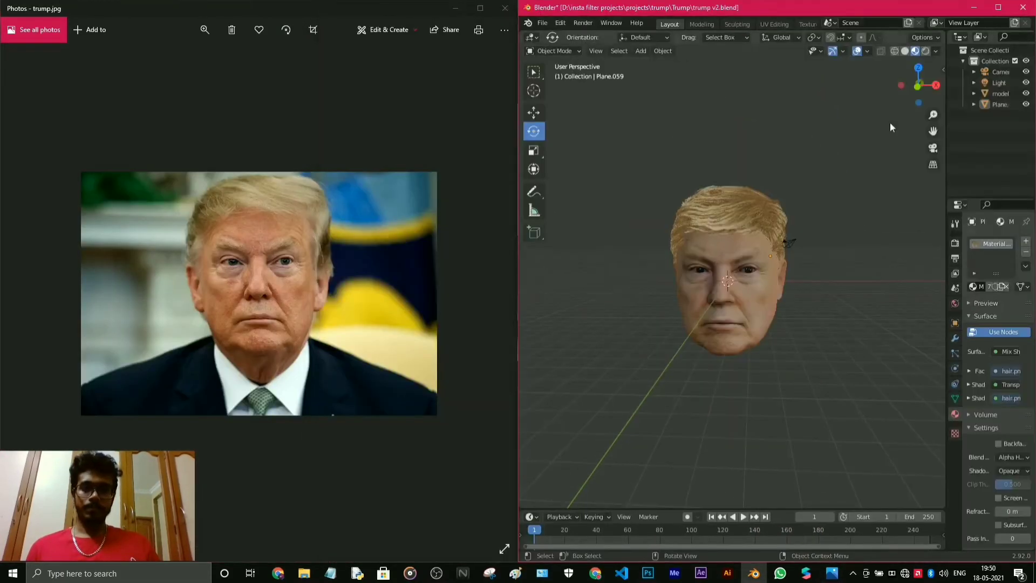
{"action": "scroll", "coordinate": [744, 222], "scroll_direction": "up", "scroll_amount": 2}
{"action": "middle_click_drag", "start_coordinate": [743, 221], "coordinate": [763, 212]}
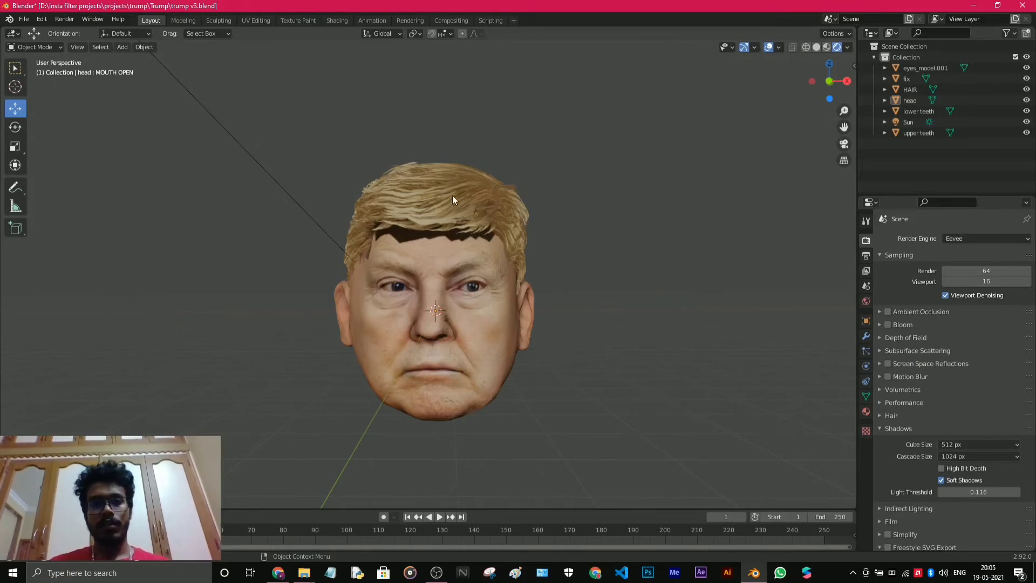
Inspect the hair and face of the complete head in trump v3.blend from the side and front.
{"action": "middle_click_drag", "start_coordinate": [546, 226], "coordinate": [562, 335]}
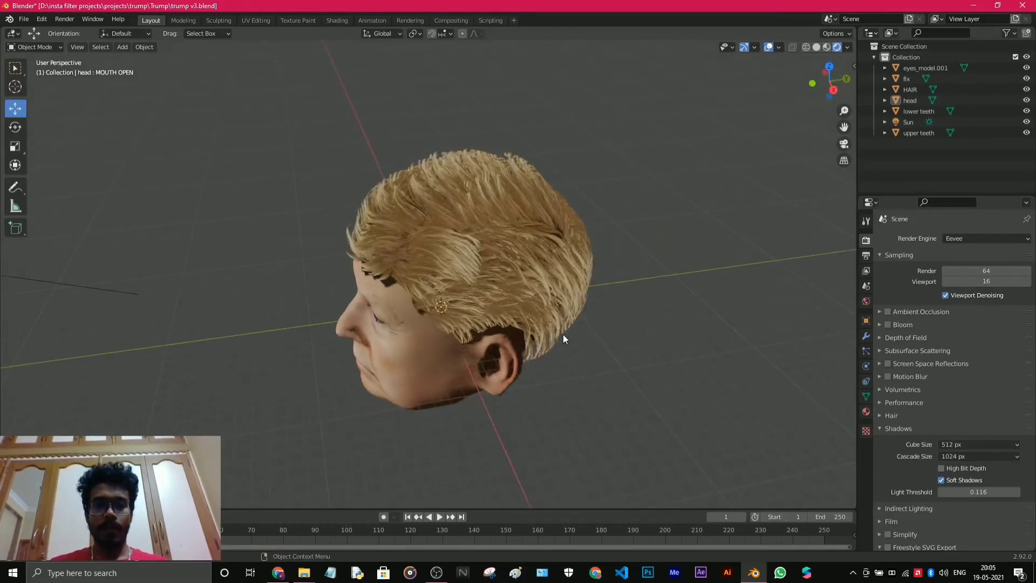
{"action": "middle_click_drag", "start_coordinate": [435, 341], "coordinate": [543, 300]}
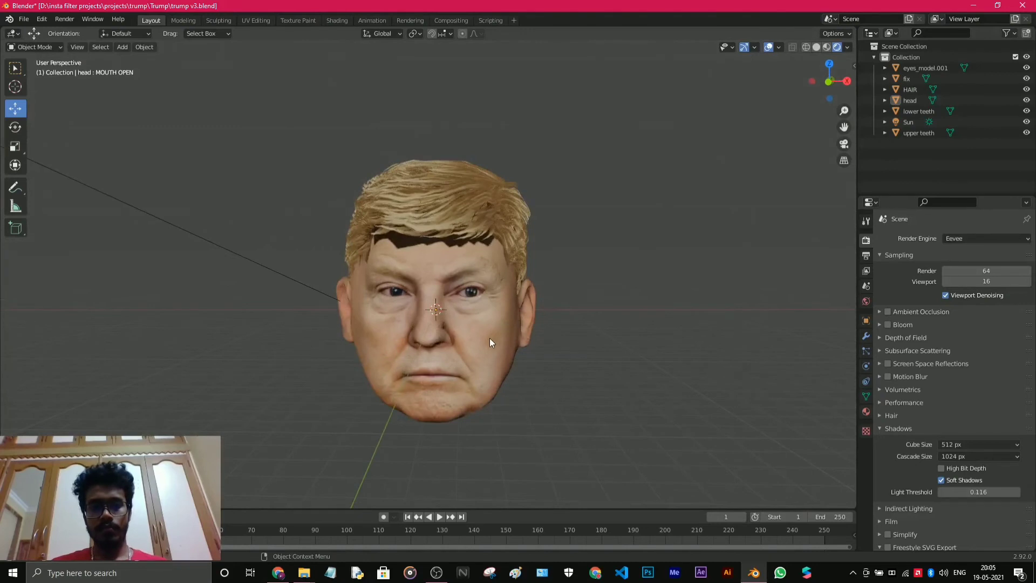
{"action": "scroll", "coordinate": [486, 333], "scroll_direction": "up", "scroll_amount": 1}
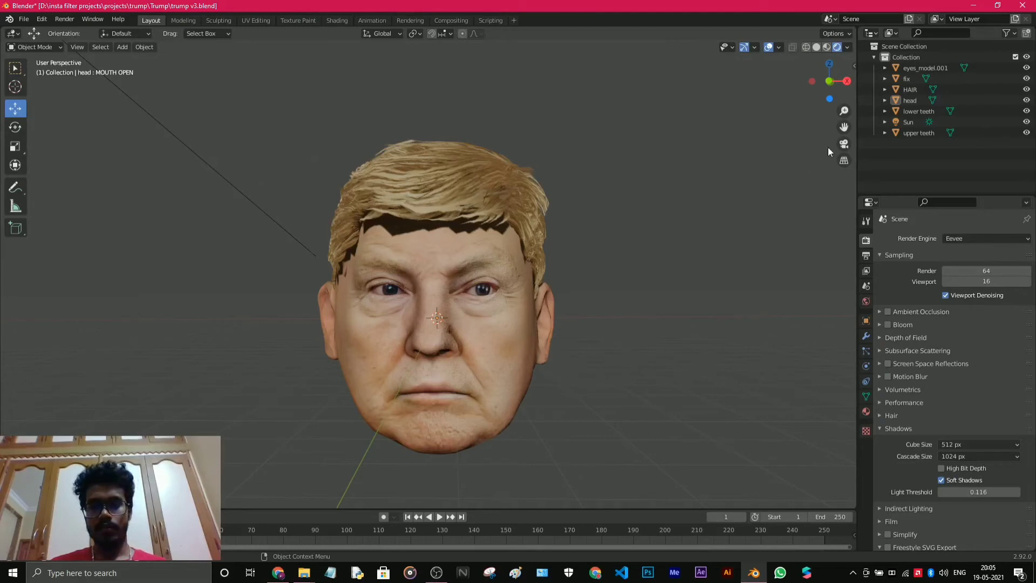
{"action": "left_click_drag", "start_coordinate": [843, 127], "coordinate": [856, 95]}
{"action": "middle_click_drag", "start_coordinate": [705, 278], "coordinate": [704, 285]}
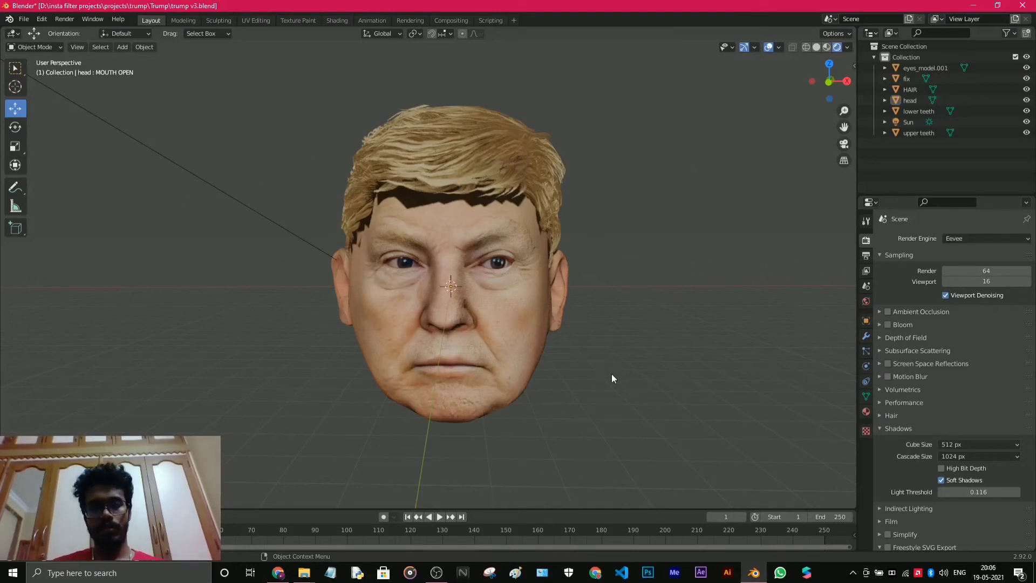
Select the head mesh and preview its LEFT EYE CLOSE and RIGHT EYE CLOSED shape keys, returning each to 0.000.
{"action": "left_click", "coordinate": [522, 335]}
{"action": "left_click", "coordinate": [865, 396]}
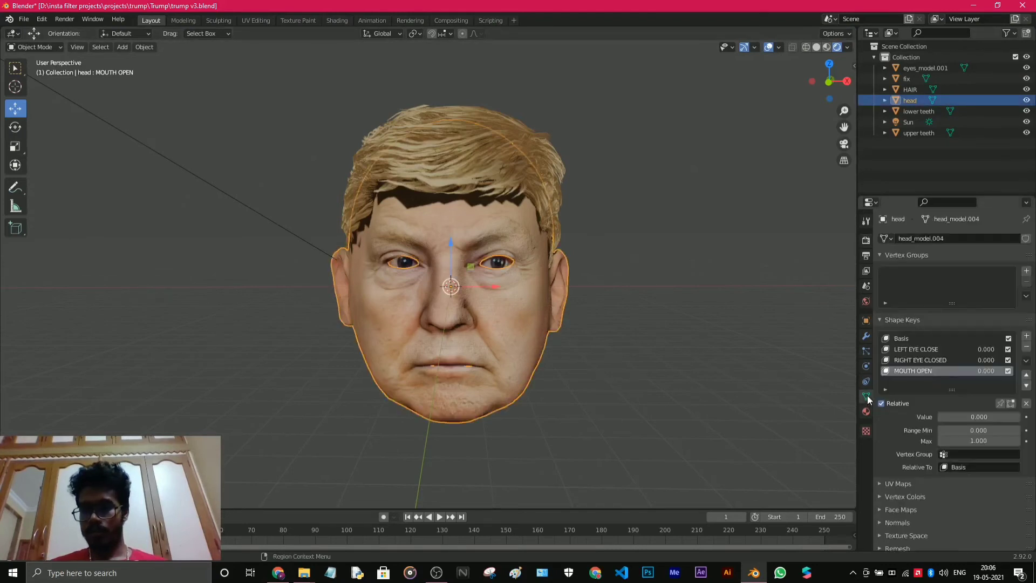
{"action": "left_click", "coordinate": [911, 346]}
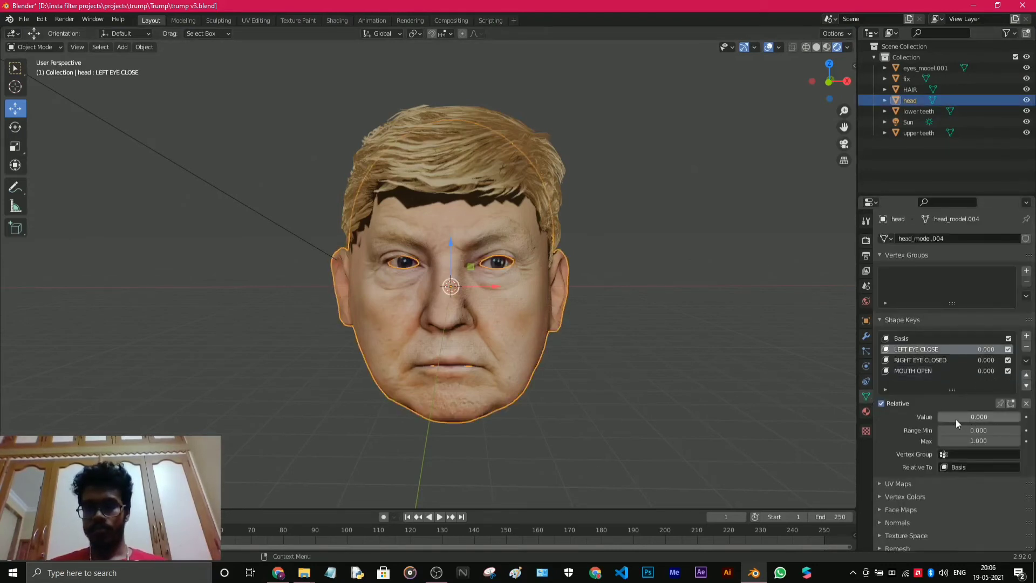
{"action": "mouse_move", "coordinate": [956, 419]}
{"action": "left_mouse_down"}
{"action": "mouse_move", "coordinate": [1018, 419]}
{"action": "mouse_move", "coordinate": [939, 417]}
{"action": "left_mouse_up"}
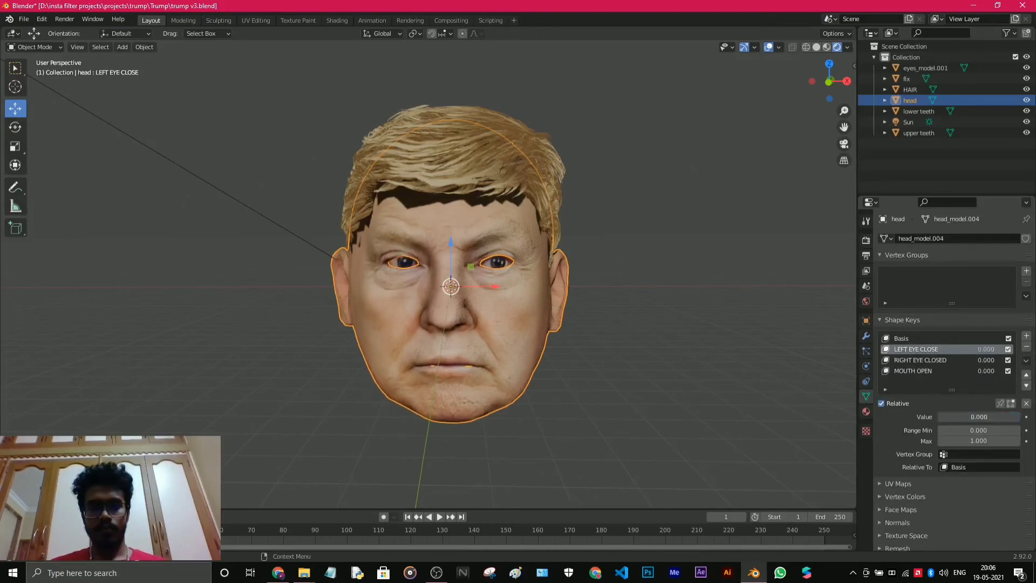
{"action": "left_click", "coordinate": [933, 359]}
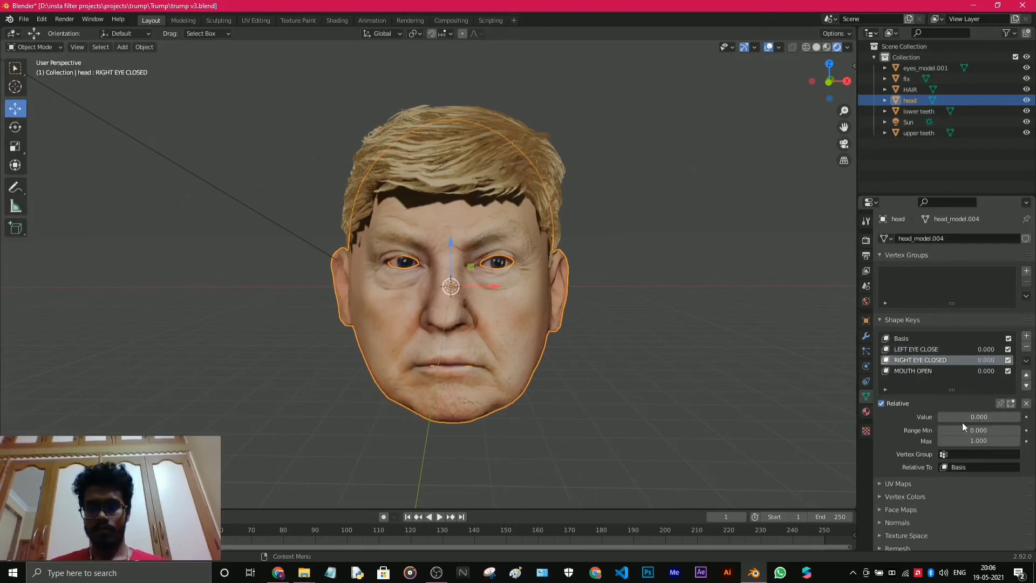
{"action": "left_click_drag", "start_coordinate": [956, 416], "coordinate": [1018, 417]}
Set the head's MOUTH OPEN shape key to 1.000 and examine the open mouth from the side.
{"action": "left_click", "coordinate": [923, 371]}
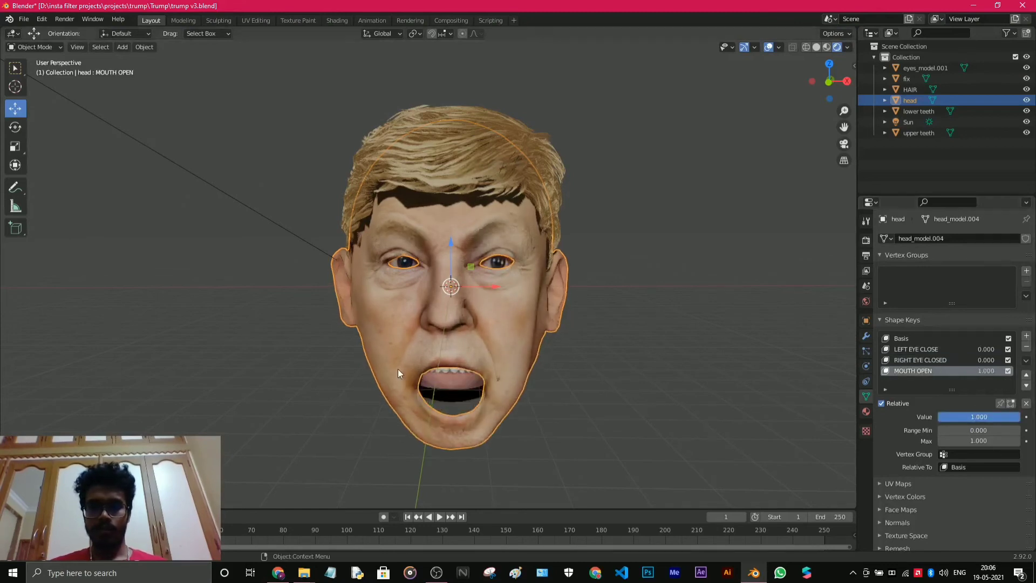
{"action": "middle_click_drag", "start_coordinate": [514, 408], "coordinate": [448, 380]}
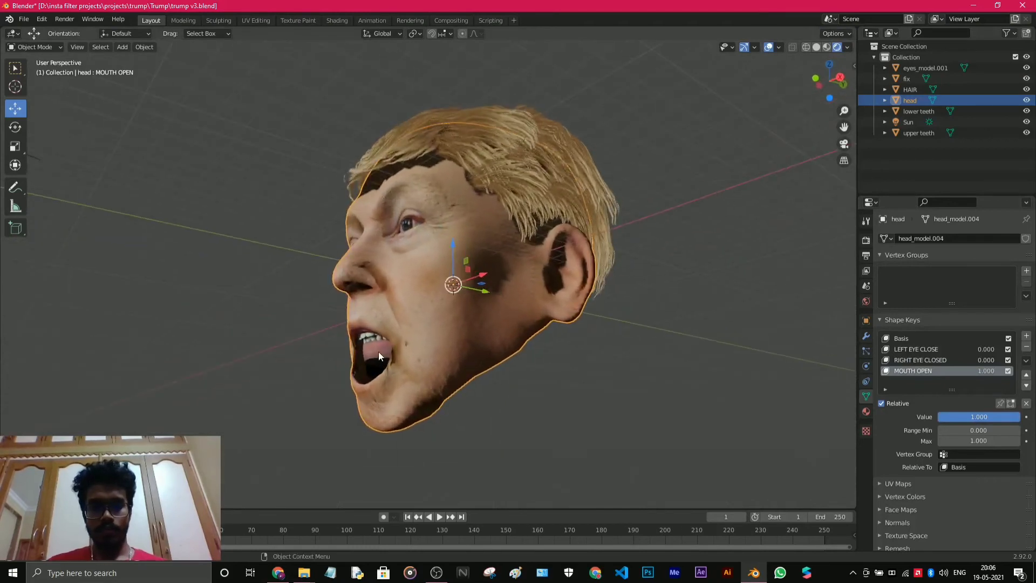
{"action": "middle_click_drag", "start_coordinate": [379, 352], "coordinate": [538, 363]}
Set the lower teeth's MOUTH OPEN shape key to 1.000 and check the teeth against the opened mouth.
{"action": "left_click", "coordinate": [461, 351]}
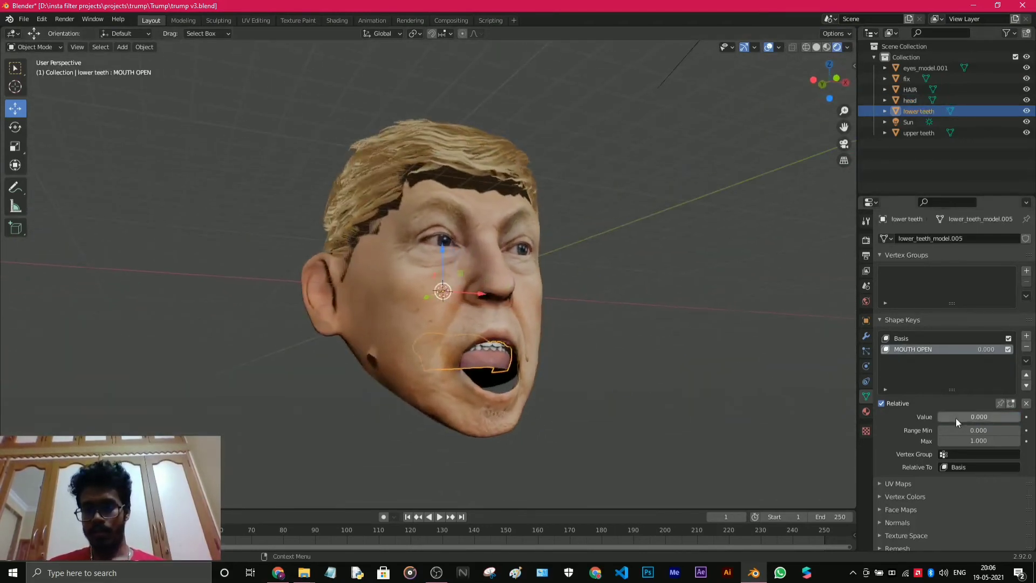
{"action": "left_click_drag", "start_coordinate": [956, 417], "coordinate": [1018, 417]}
{"action": "middle_click_drag", "start_coordinate": [746, 394], "coordinate": [514, 371]}
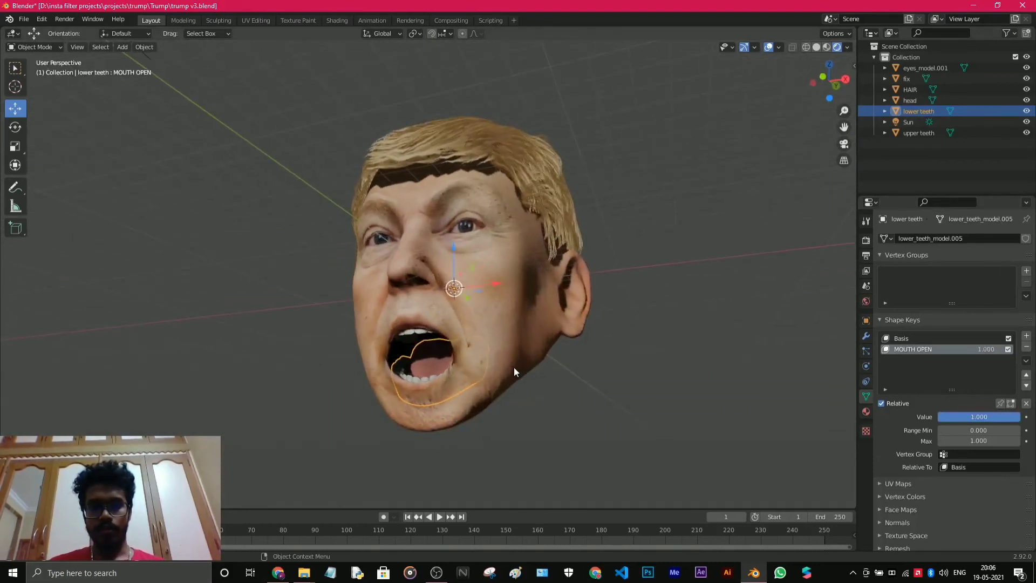
{"action": "middle_click_drag", "start_coordinate": [582, 374], "coordinate": [573, 393]}
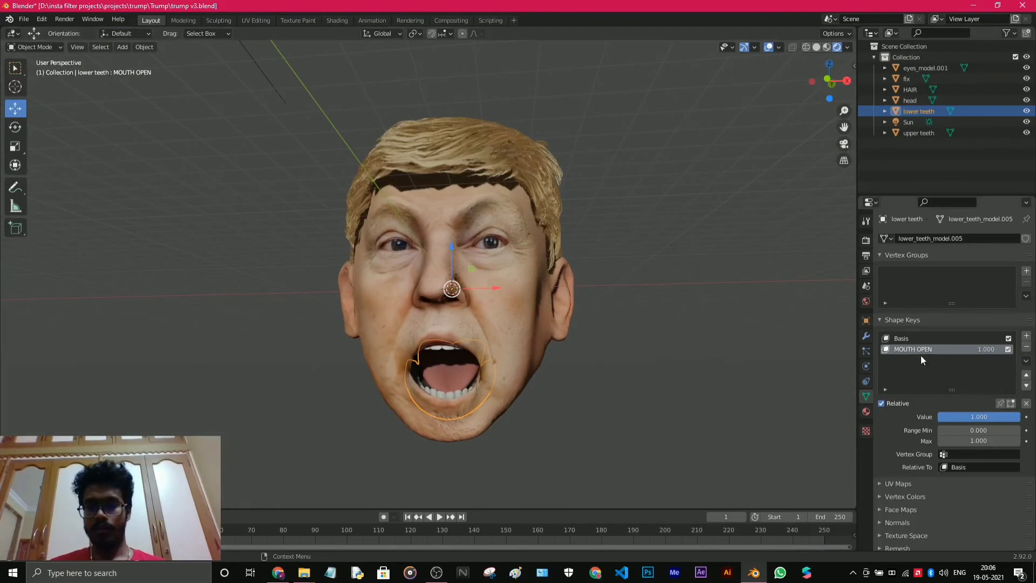
{"action": "left_click", "coordinate": [701, 397]}
{"action": "mouse_move", "coordinate": [490, 406]}
{"action": "middle_mouse_down"}
{"action": "mouse_move", "coordinate": [571, 411]}
{"action": "mouse_move", "coordinate": [536, 393]}
{"action": "mouse_move", "coordinate": [503, 402]}
{"action": "mouse_move", "coordinate": [506, 412]}
{"action": "middle_mouse_up"}
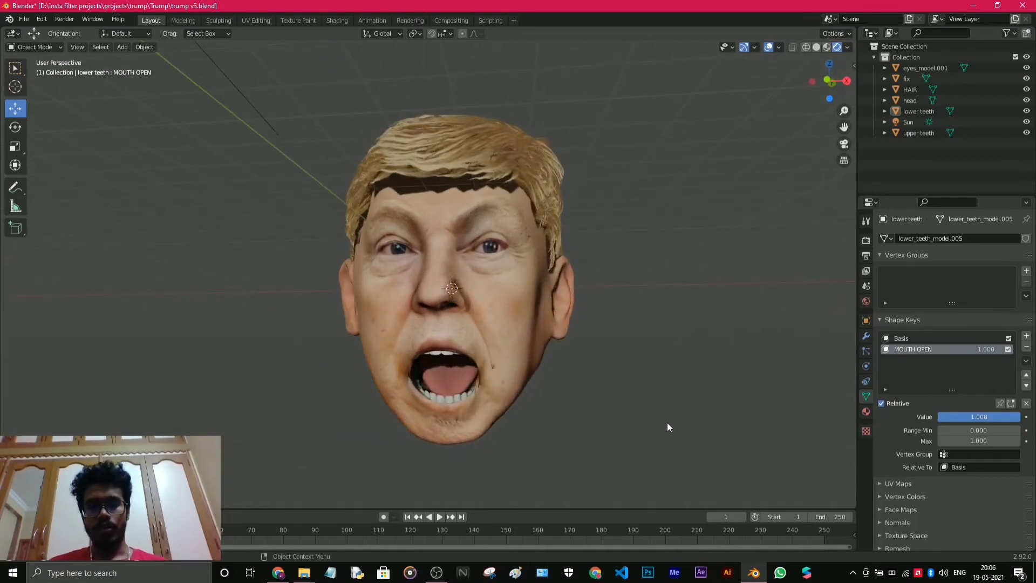
{"action": "middle_click_drag", "start_coordinate": [631, 412], "coordinate": [636, 416]}
Close the mouth by resetting the MOUTH OPEN shape keys and switch the render engine to Cycles.
{"action": "left_click_drag", "start_coordinate": [1012, 418], "coordinate": [978, 419]}
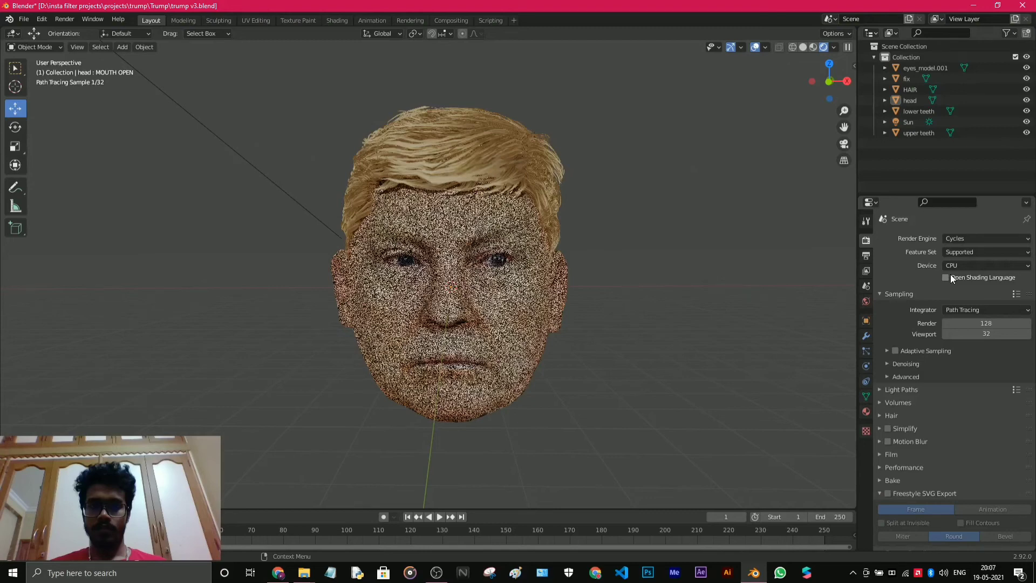
{"action": "left_click", "coordinate": [23, 19]}
{"action": "mouse_move", "coordinate": [65, 175]}
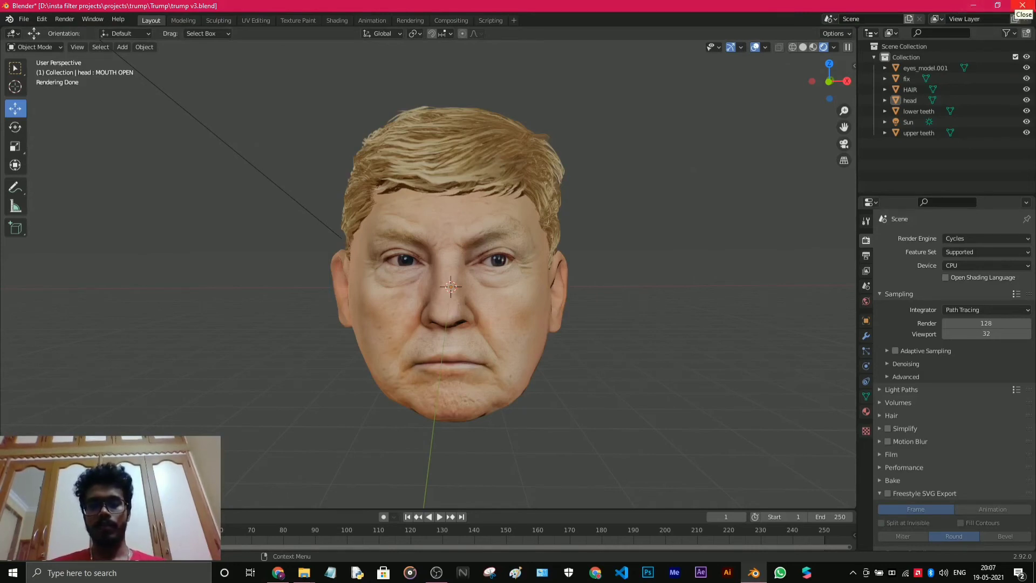
Close Blender, switch to the SPARK TRUMP project in Spark AR Studio and enlarge its viewport.
{"action": "left_click", "coordinate": [1023, 5]}
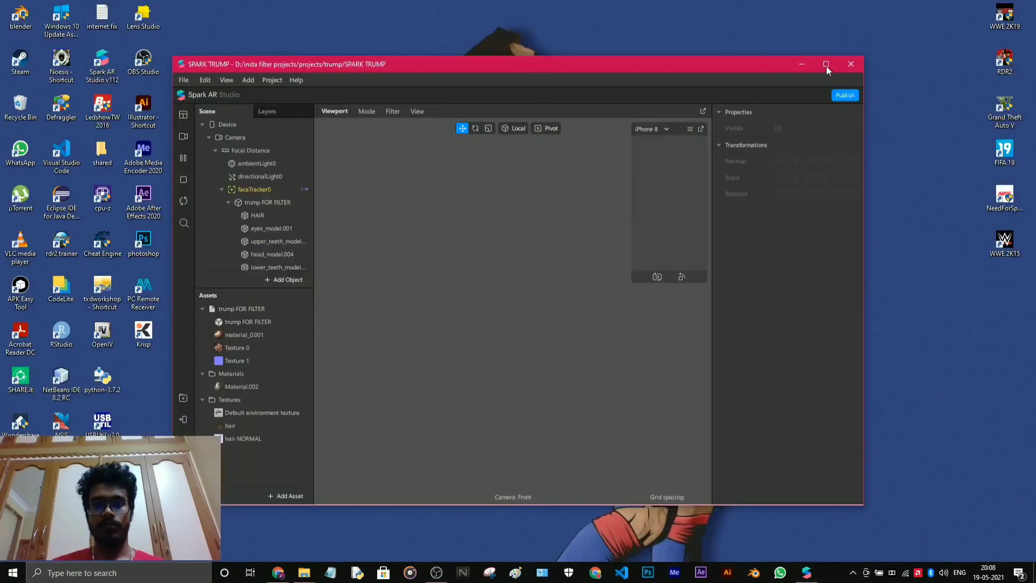
{"action": "left_click", "coordinate": [826, 64]}
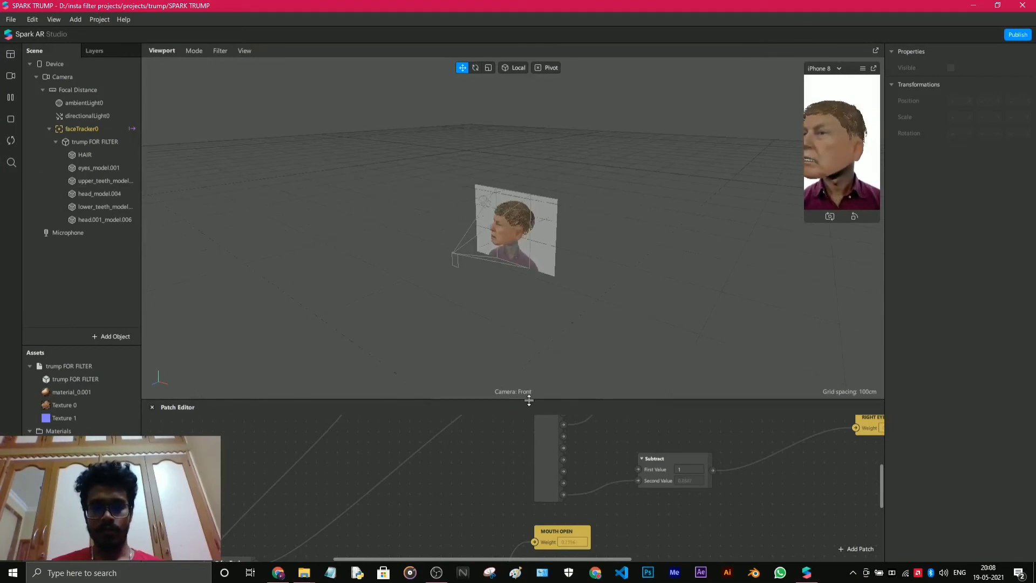
{"action": "left_click_drag", "start_coordinate": [529, 393], "coordinate": [566, 387]}
{"action": "scroll", "coordinate": [492, 113], "scroll_direction": "up", "scroll_amount": 5}
{"action": "left_click_drag", "start_coordinate": [573, 428], "coordinate": [572, 455]}
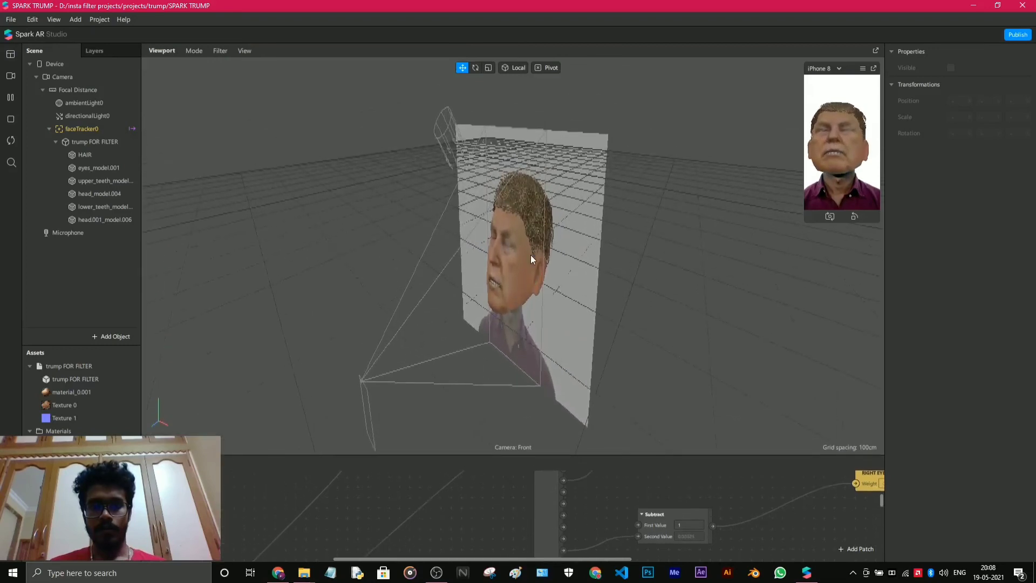
Select faceTracker0, which carries the trump FOR FILTER model, and examine the tracked head up close.
{"action": "scroll", "coordinate": [530, 255], "scroll_direction": "up", "scroll_amount": 4}
{"action": "right_click_drag", "start_coordinate": [529, 254], "coordinate": [709, 309]}
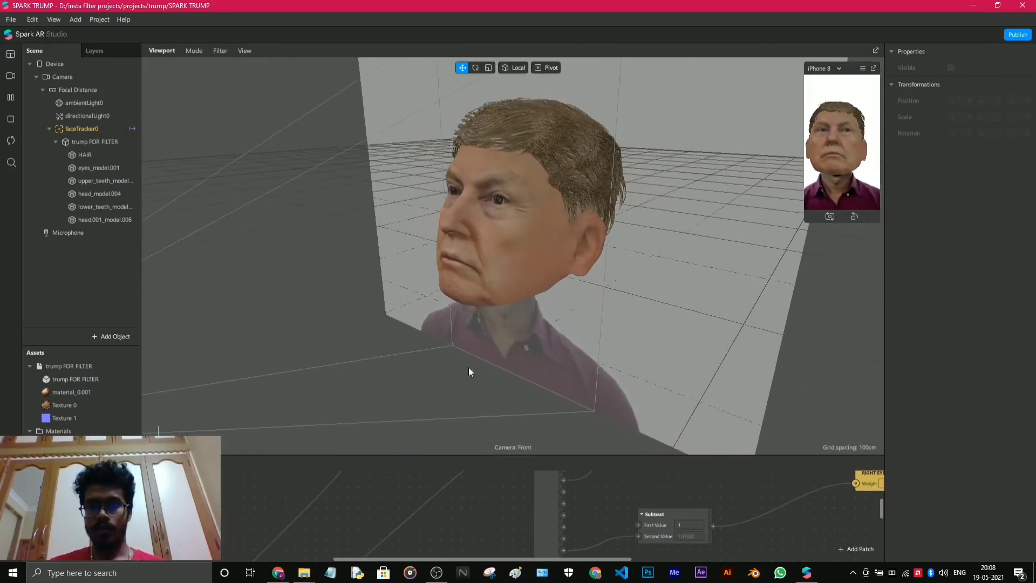
{"action": "left_click", "coordinate": [76, 128]}
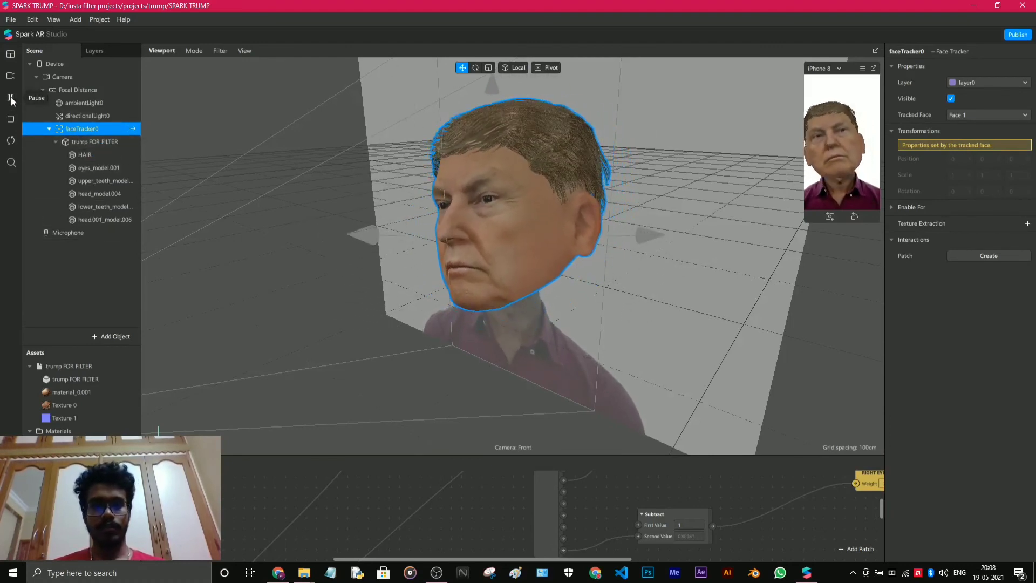
Try HD WebCam as the preview source and return to the first real-time simulation video.
{"action": "left_click", "coordinate": [11, 79]}
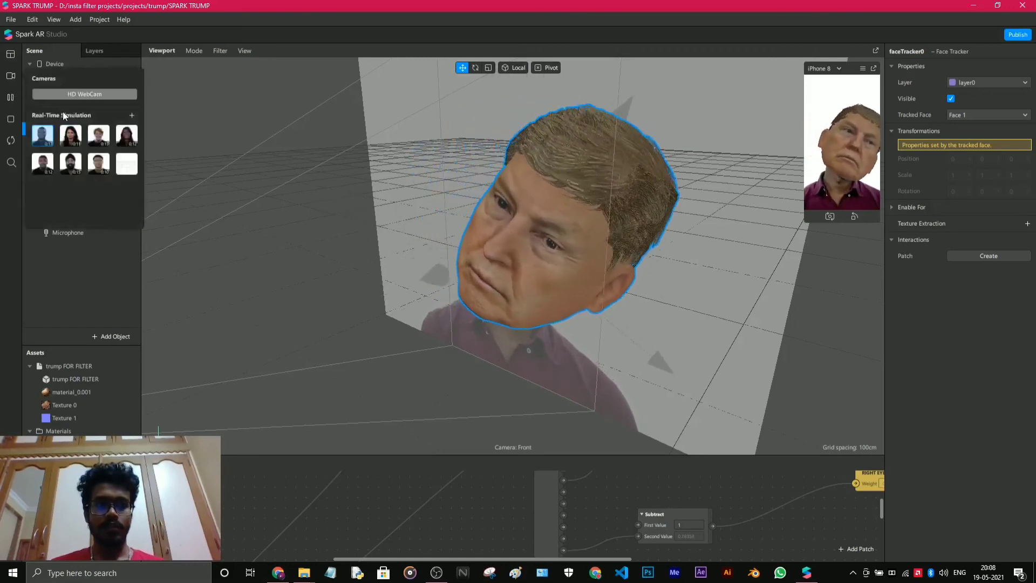
{"action": "left_click", "coordinate": [53, 95]}
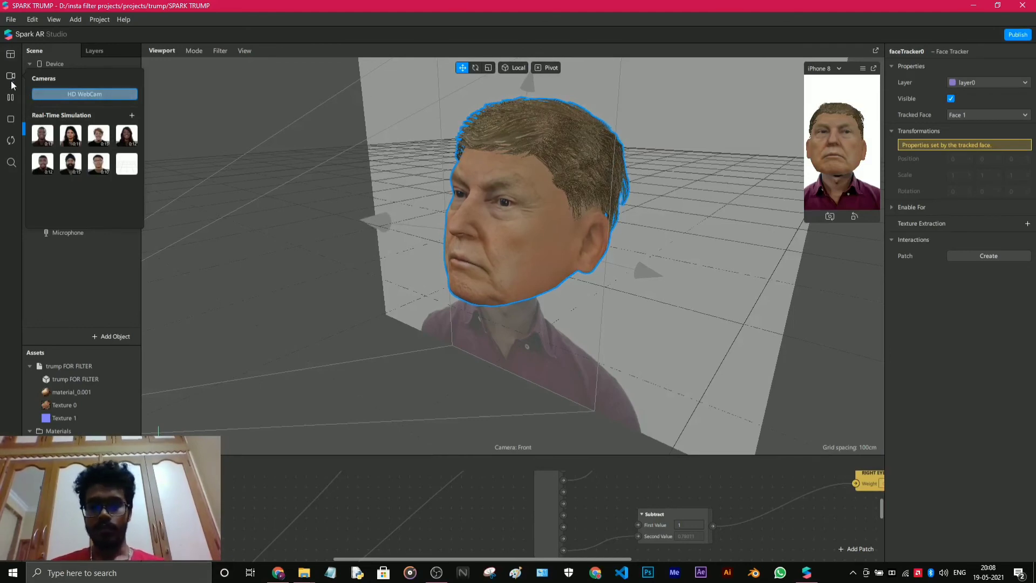
{"action": "left_click", "coordinate": [43, 135]}
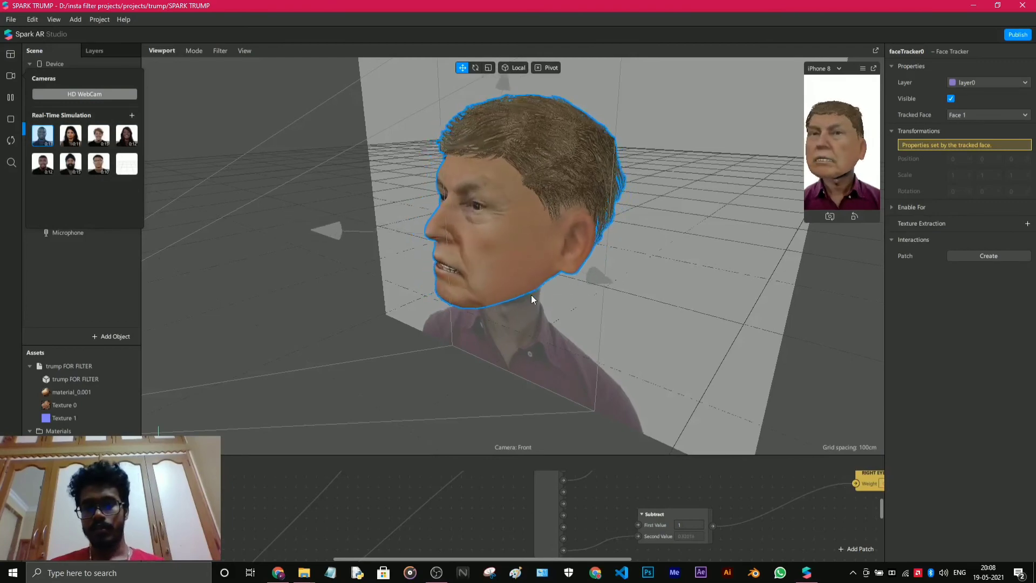
View the tracked head from the front and enlarge the Patch Editor to show the face-tracking graph.
{"action": "scroll", "coordinate": [511, 312], "scroll_direction": "up", "scroll_amount": 3}
{"action": "scroll", "coordinate": [618, 346], "scroll_direction": "down", "scroll_amount": 3}
{"action": "middle_click_drag", "start_coordinate": [625, 373], "coordinate": [506, 279]}
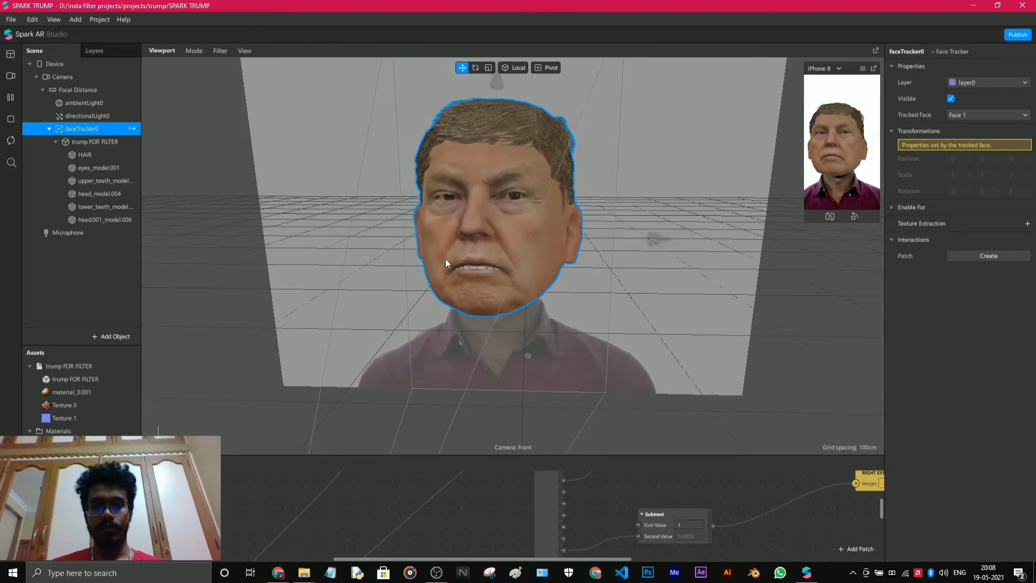
{"action": "left_click_drag", "start_coordinate": [576, 455], "coordinate": [585, 205]}
{"action": "scroll", "coordinate": [566, 432], "scroll_direction": "up", "scroll_amount": 3}
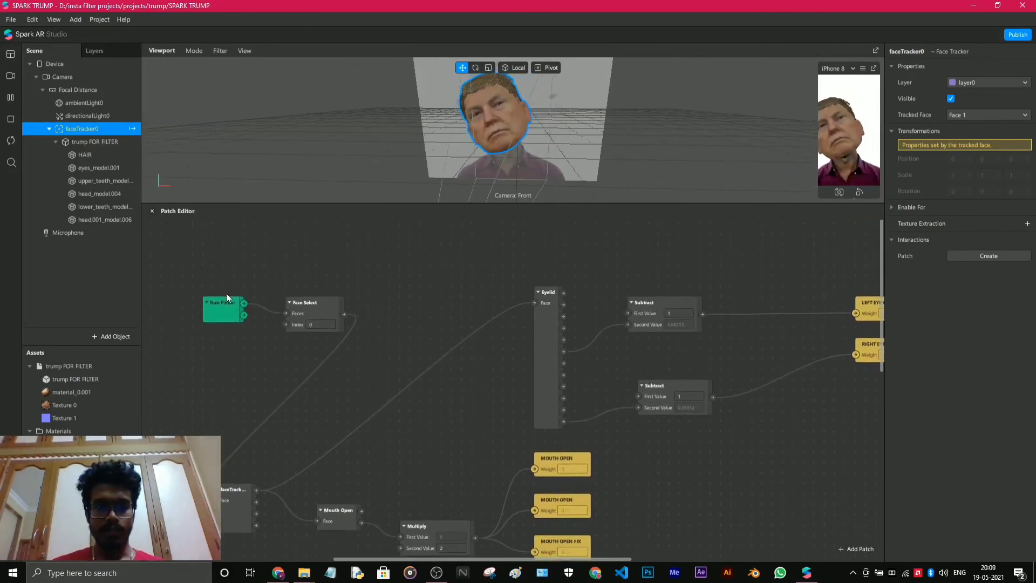
Arrange the Face Finder, Face Select and faceTracker0 patches in a row ahead of the Eyelid patch.
{"action": "left_click", "coordinate": [206, 295]}
{"action": "left_click_drag", "start_coordinate": [205, 295], "coordinate": [174, 276]}
{"action": "left_click_drag", "start_coordinate": [302, 303], "coordinate": [271, 272]}
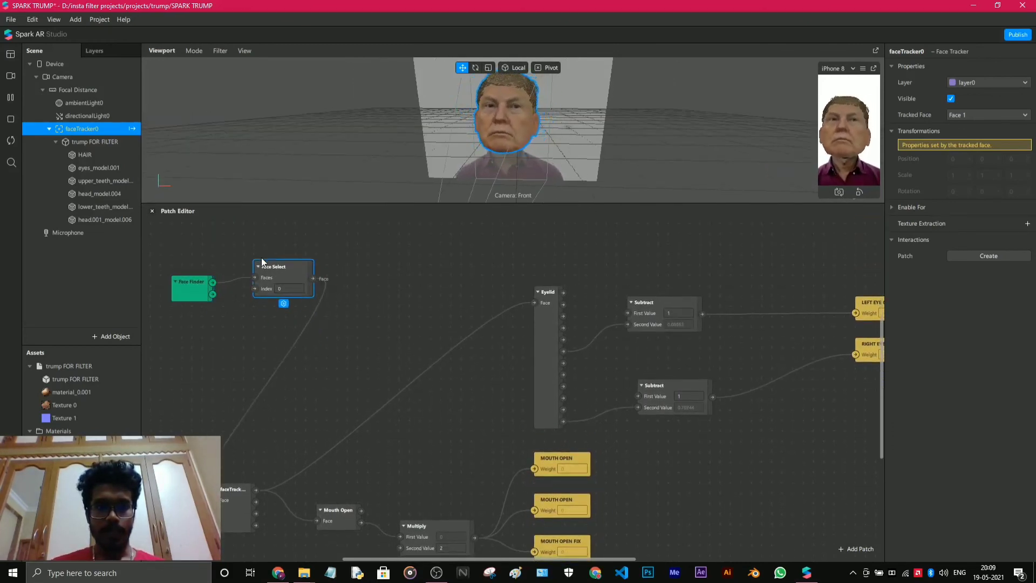
{"action": "left_click_drag", "start_coordinate": [237, 482], "coordinate": [384, 264]}
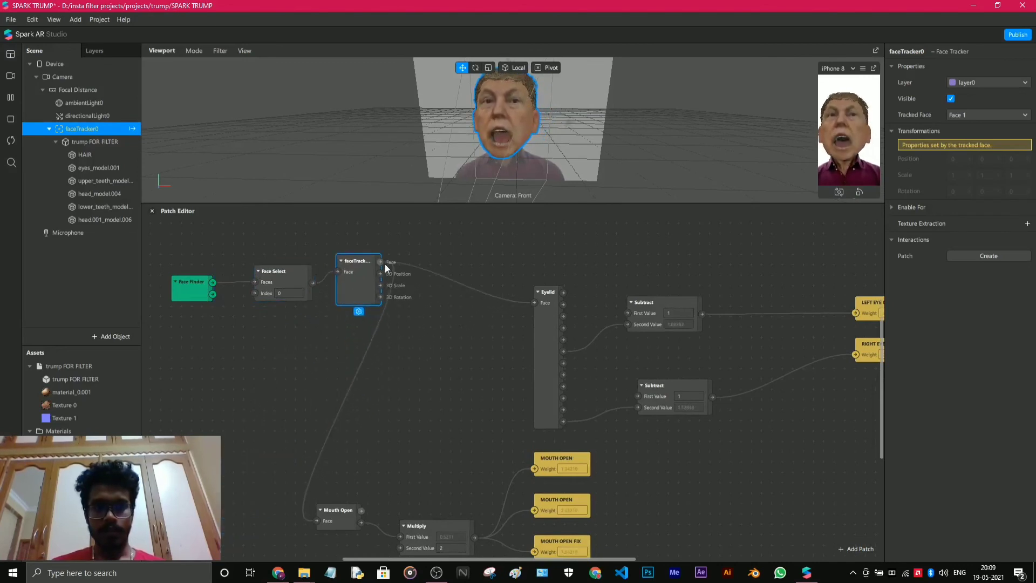
Arrange the Eyelid patch, its upper Subtract patch and the LEFT EYE CLOSE patch compactly in a row after faceTracker0.
{"action": "left_click_drag", "start_coordinate": [543, 345], "coordinate": [491, 294]}
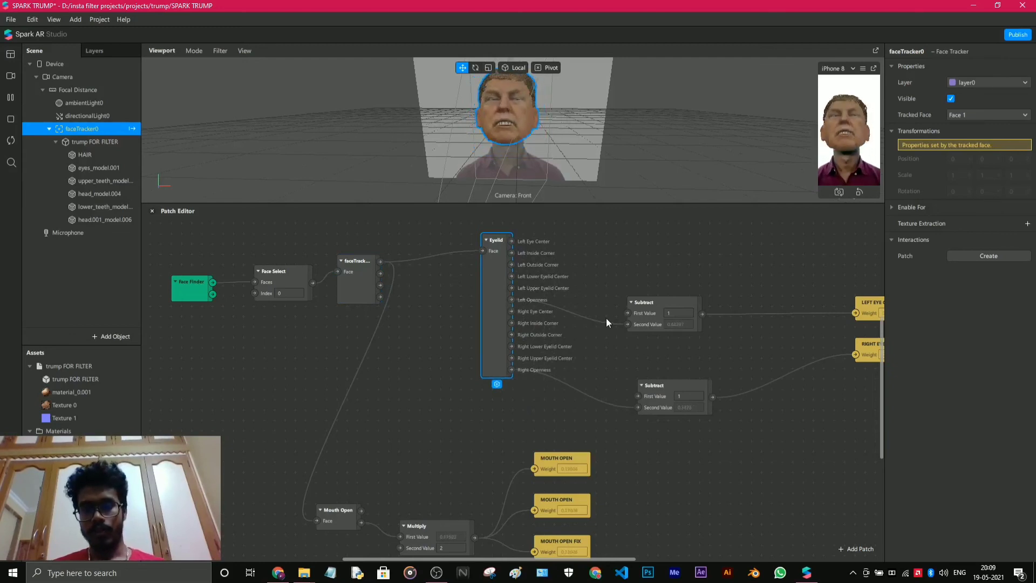
{"action": "left_click_drag", "start_coordinate": [650, 300], "coordinate": [647, 257]}
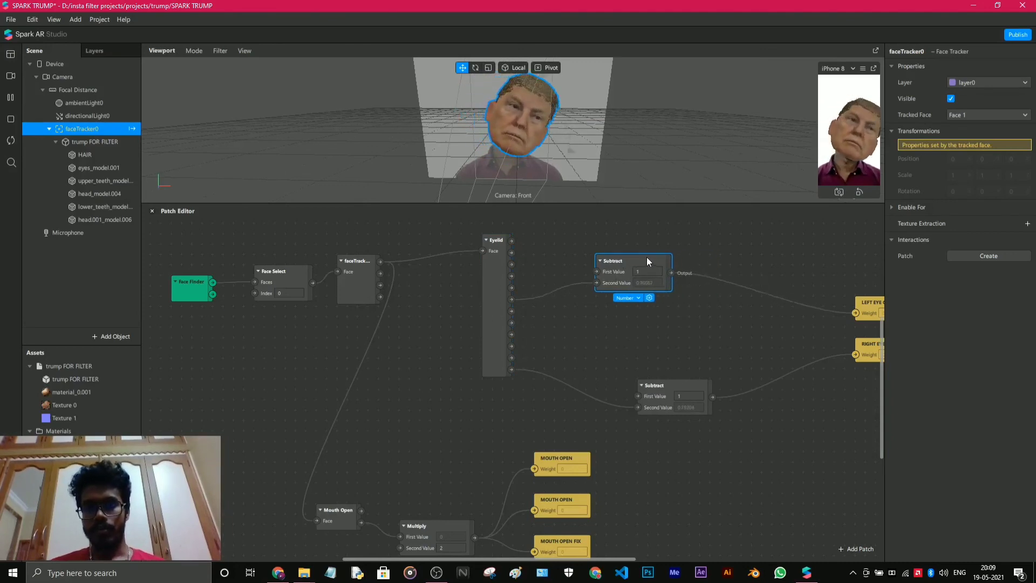
{"action": "left_click_drag", "start_coordinate": [870, 312], "coordinate": [769, 276]}
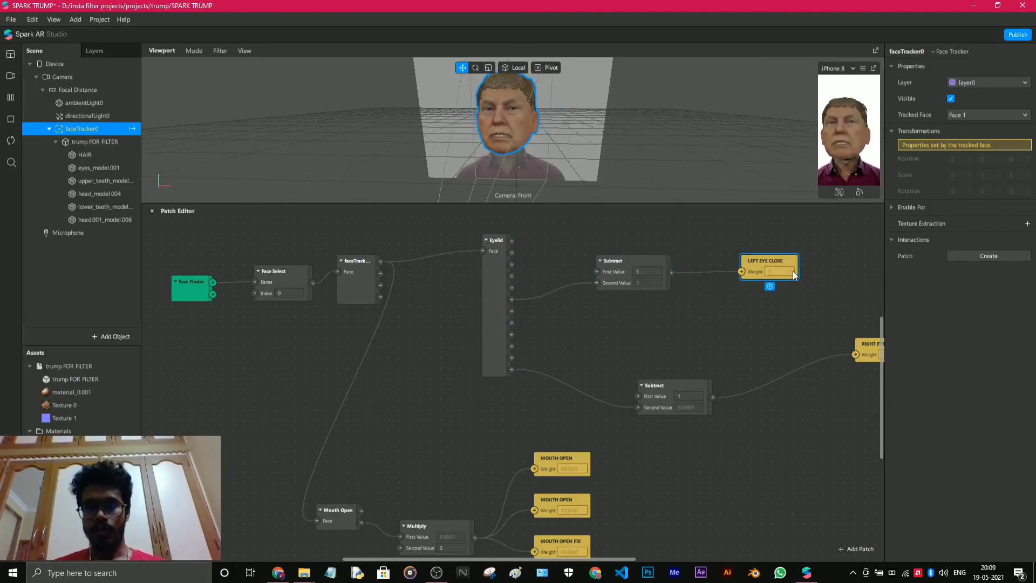
{"action": "left_click_drag", "start_coordinate": [795, 260], "coordinate": [806, 259]}
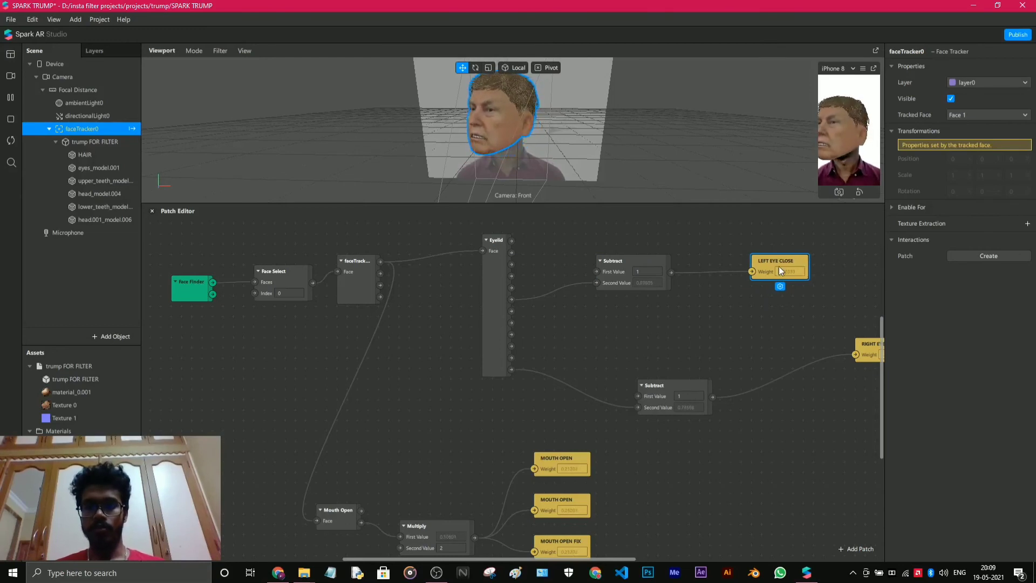
{"action": "left_click", "coordinate": [500, 297]}
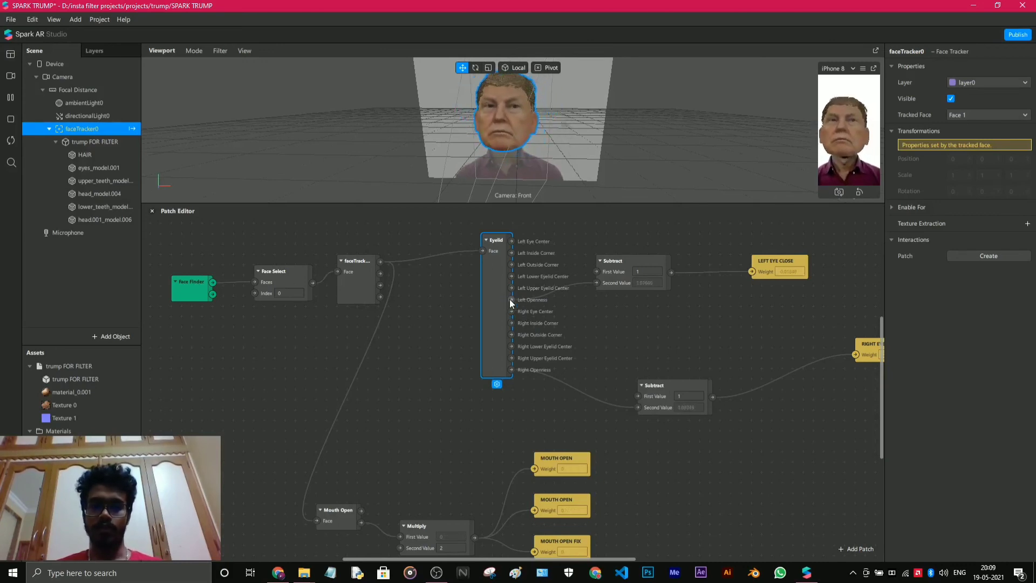
{"action": "left_click", "coordinate": [640, 271]}
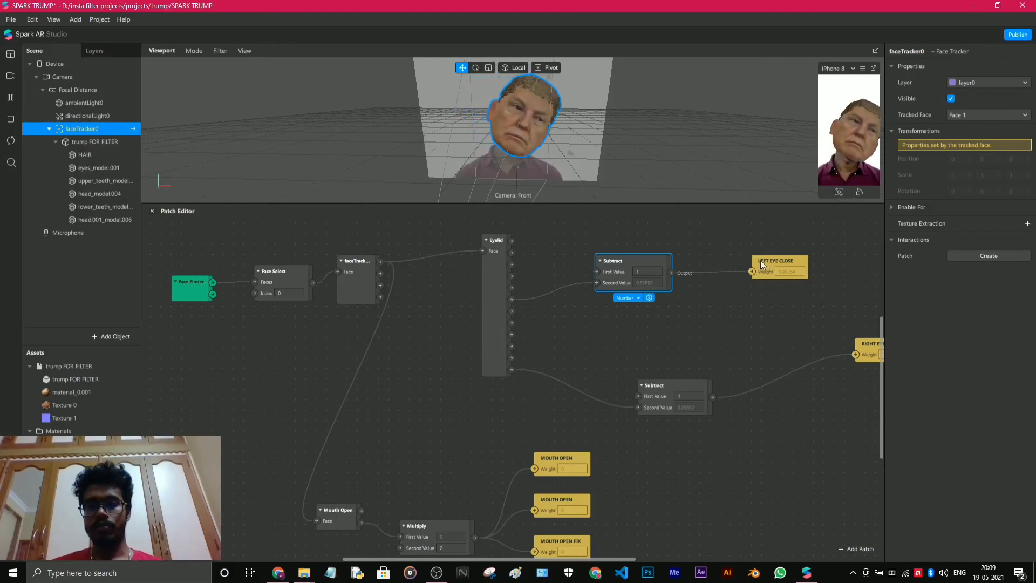
{"action": "left_click_drag", "start_coordinate": [759, 260], "coordinate": [727, 249]}
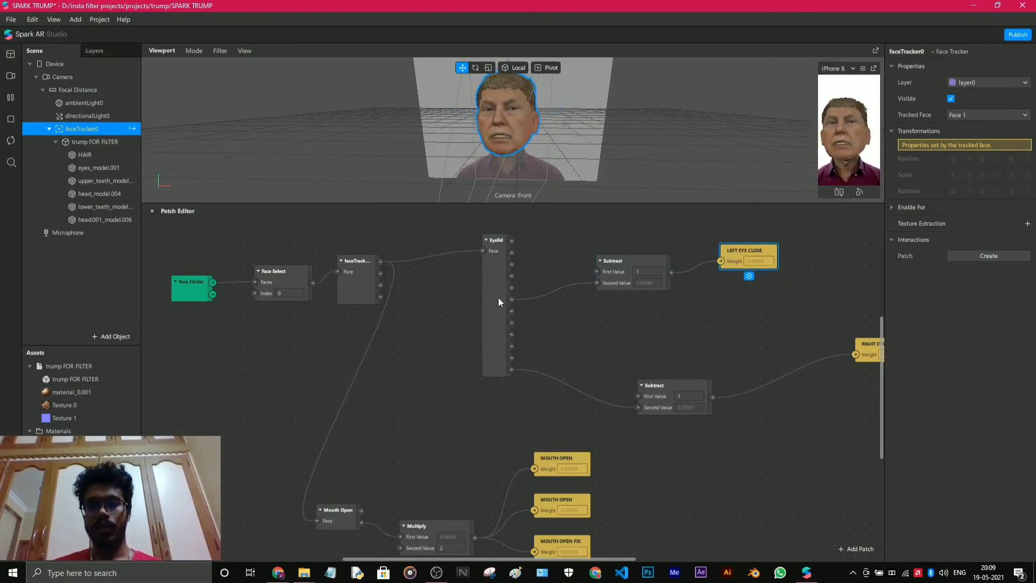
Move the lower Subtract patch and the RIGHT EYE CLOSED patch closer to the Eyelid patch's Right Openness output.
{"action": "left_click", "coordinate": [499, 371]}
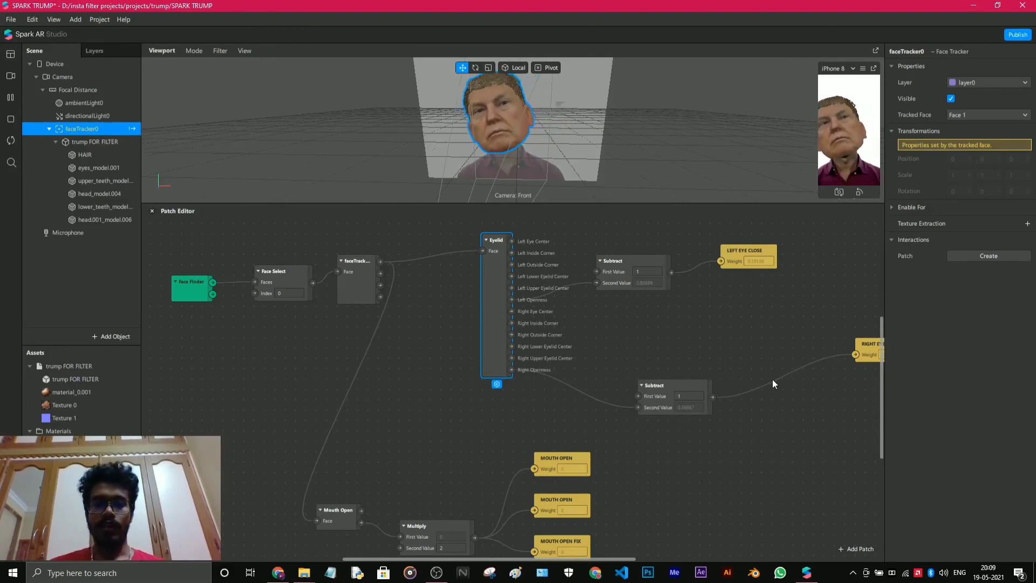
{"action": "left_click_drag", "start_coordinate": [678, 384], "coordinate": [657, 374]}
{"action": "left_click_drag", "start_coordinate": [858, 340], "coordinate": [747, 340]}
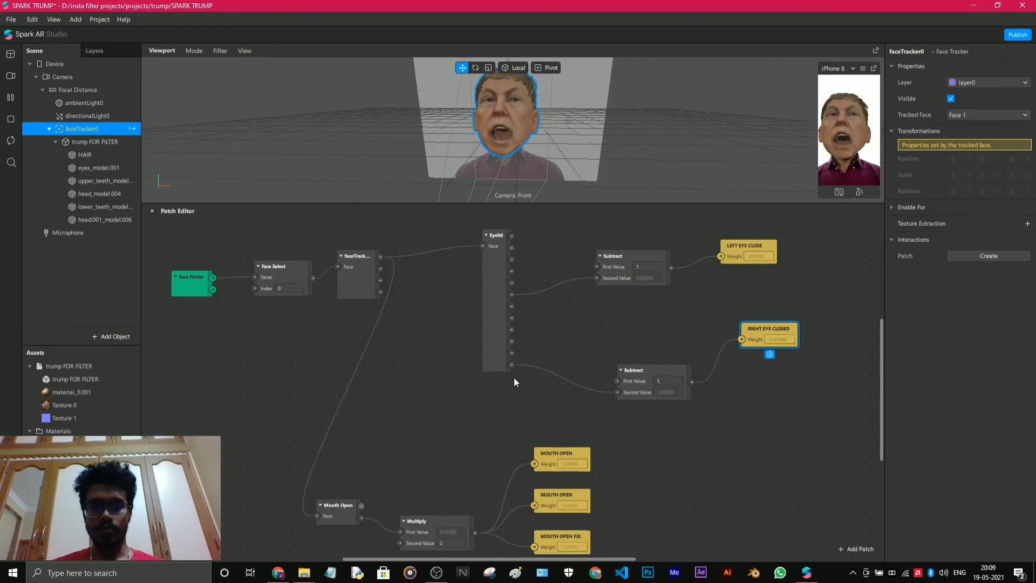
Bring the faceTracker0, Mouth Open and Multiply patches close together as the start of the mouth branch.
{"action": "scroll", "coordinate": [514, 377], "scroll_direction": "down", "scroll_amount": 3}
{"action": "left_click_drag", "start_coordinate": [346, 454], "coordinate": [356, 392]}
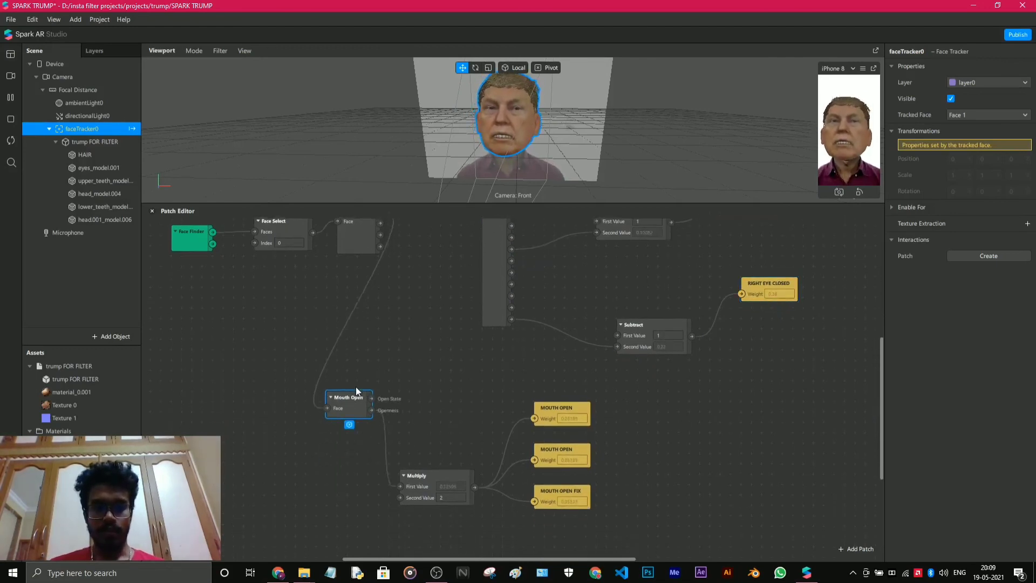
{"action": "left_click_drag", "start_coordinate": [360, 241], "coordinate": [242, 360]}
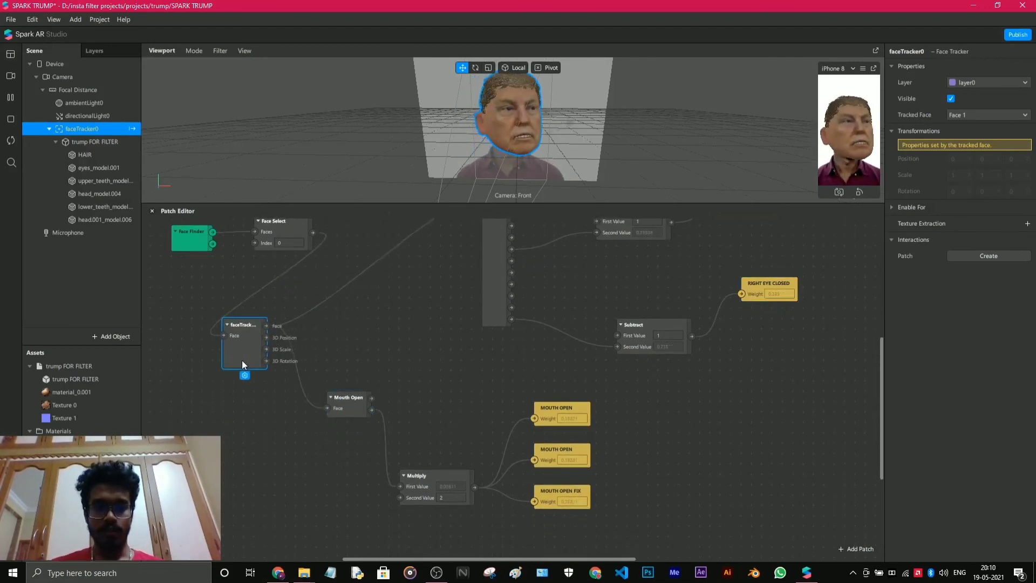
{"action": "left_click_drag", "start_coordinate": [352, 395], "coordinate": [342, 385]}
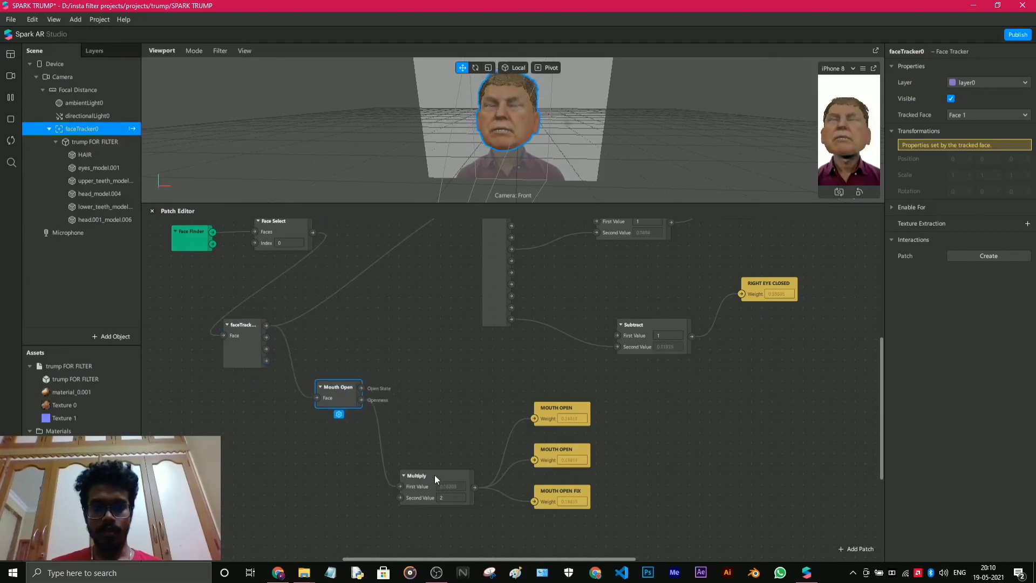
{"action": "left_click_drag", "start_coordinate": [435, 474], "coordinate": [424, 397]}
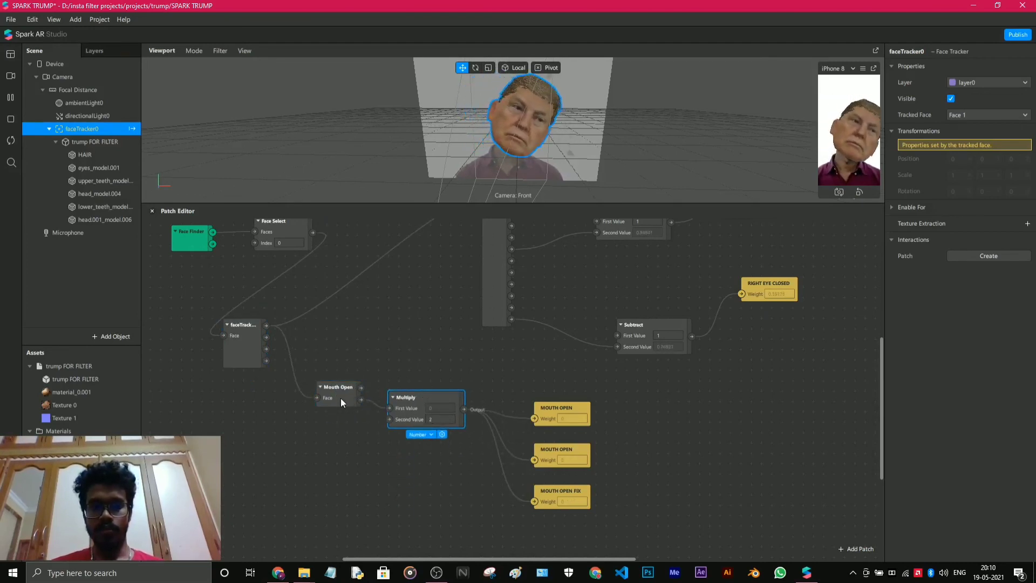
{"action": "left_click_drag", "start_coordinate": [329, 403], "coordinate": [290, 413]}
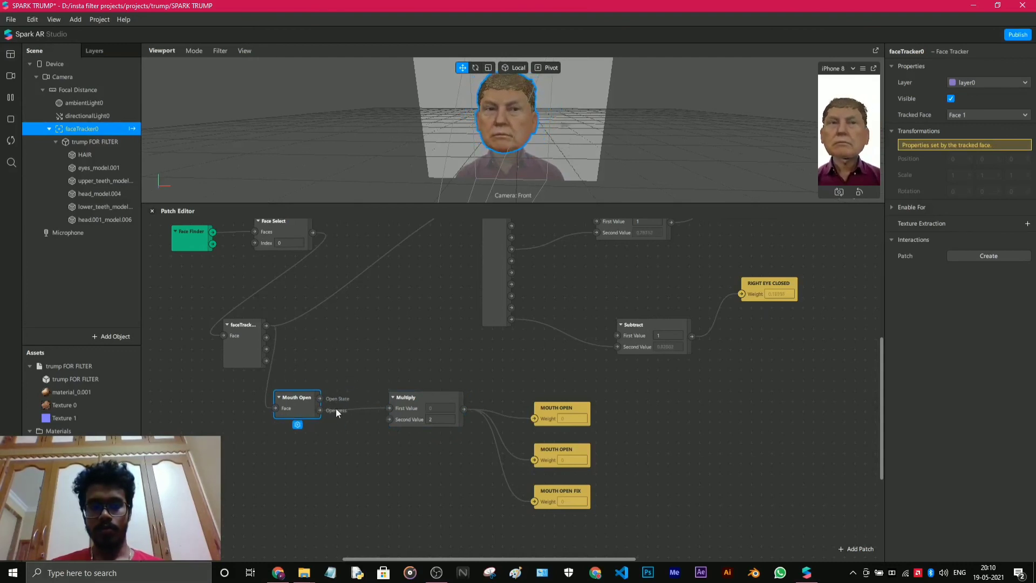
{"action": "left_click_drag", "start_coordinate": [418, 393], "coordinate": [407, 383]}
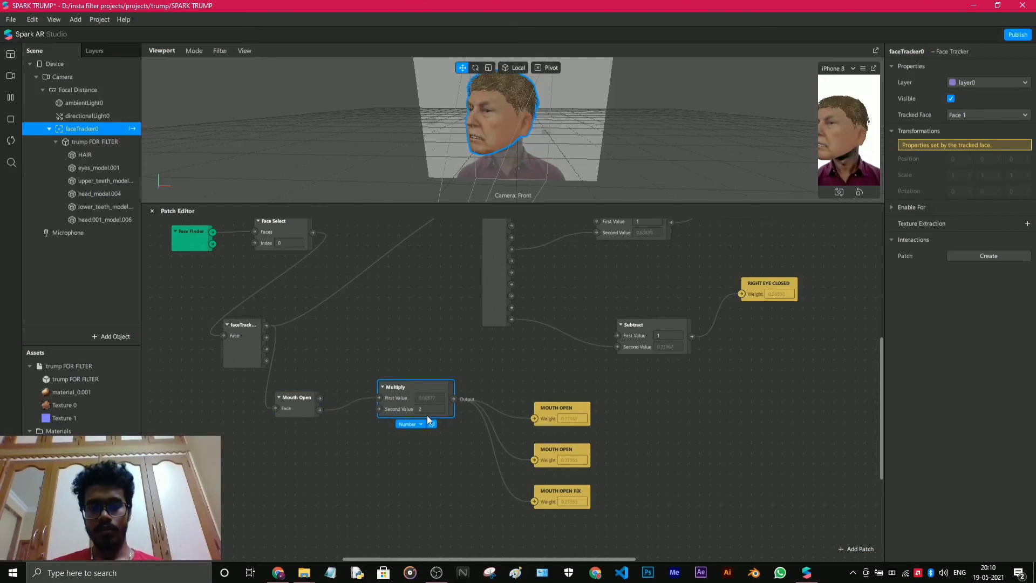
Examine the Mouth Open patch's Open State and Openness outputs and the Multiply patch connected to it.
{"action": "type", "text": "2"}
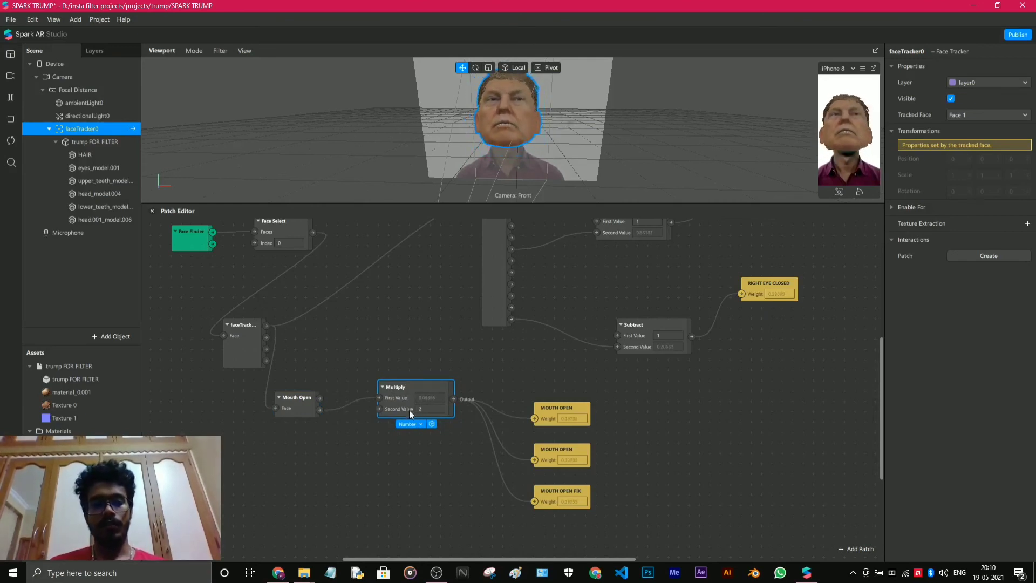
{"action": "left_click", "coordinate": [310, 409]}
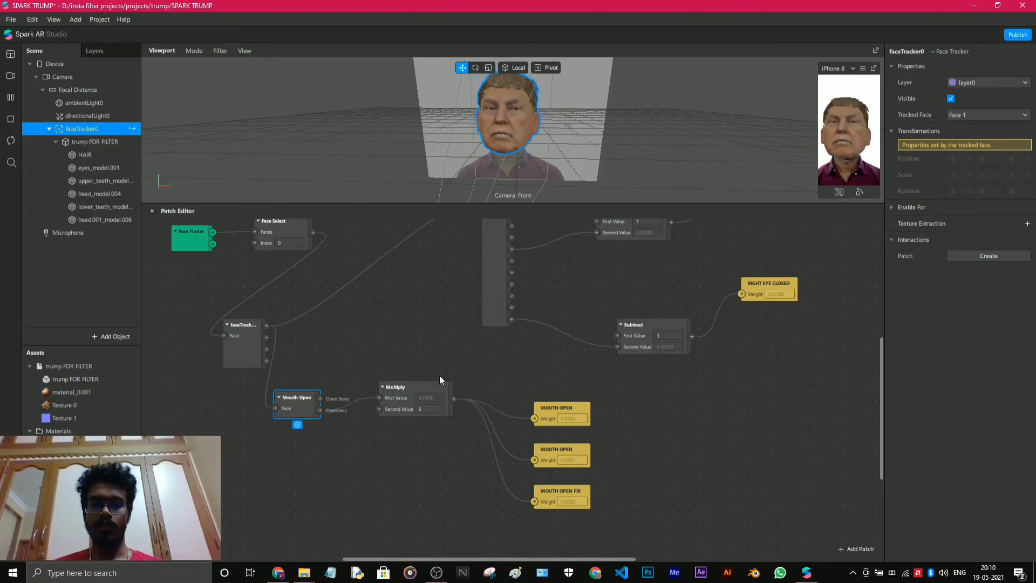
{"action": "type", "text": "2"}
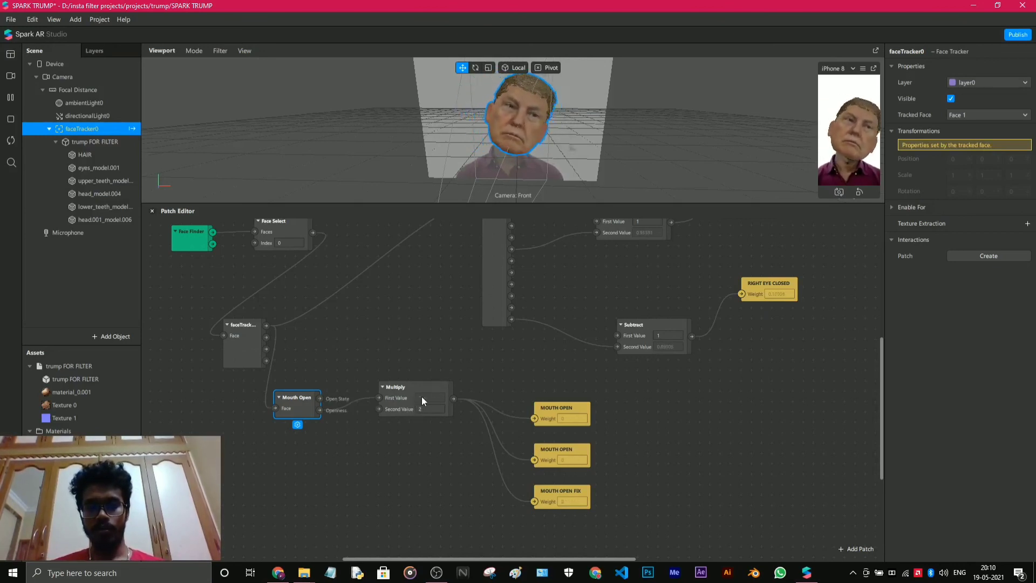
{"action": "left_click", "coordinate": [320, 398]}
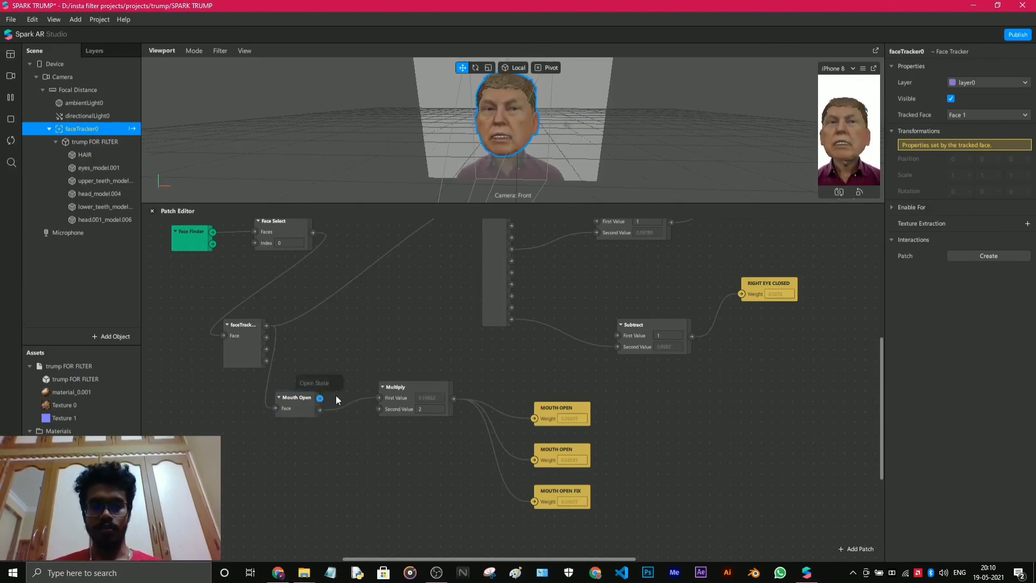
{"action": "left_click", "coordinate": [320, 410]}
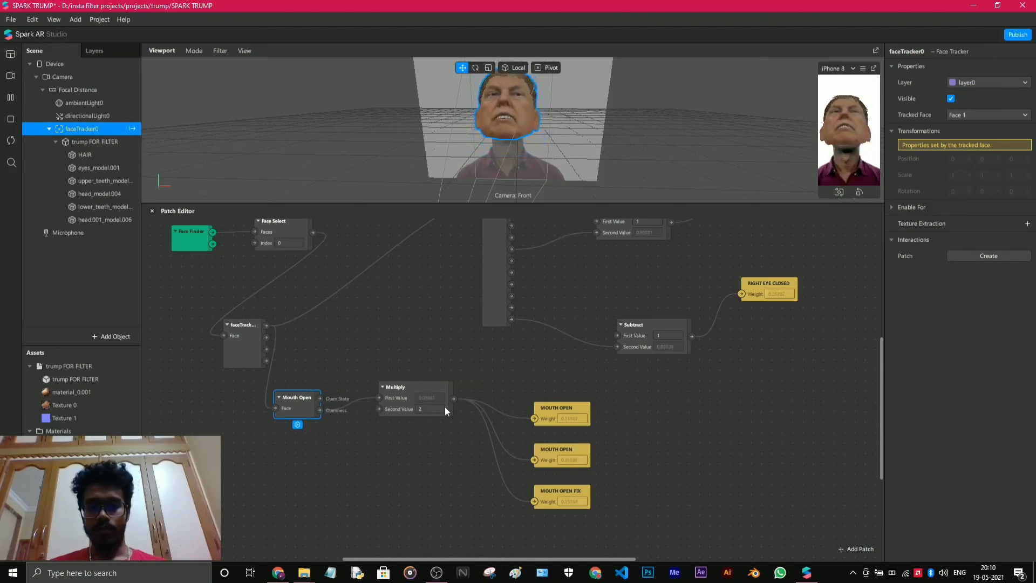
Move the two MOUTH OPEN patches and the MOUTH OPEN FIX patch together, closer to the Multiply patch.
{"action": "left_click_drag", "start_coordinate": [520, 386], "coordinate": [601, 528]}
{"action": "left_click_drag", "start_coordinate": [588, 412], "coordinate": [558, 372]}
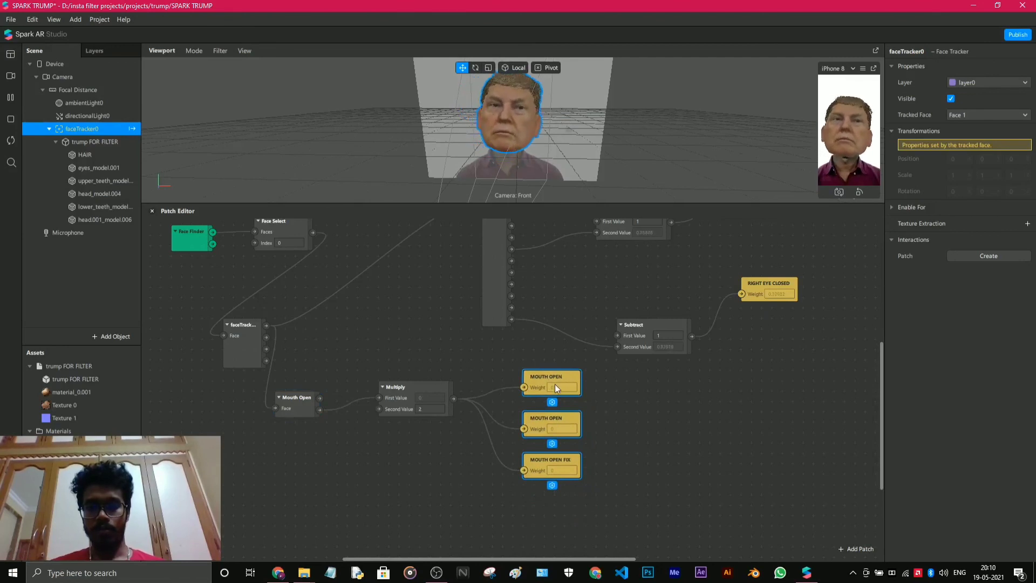
{"action": "left_click", "coordinate": [696, 434]}
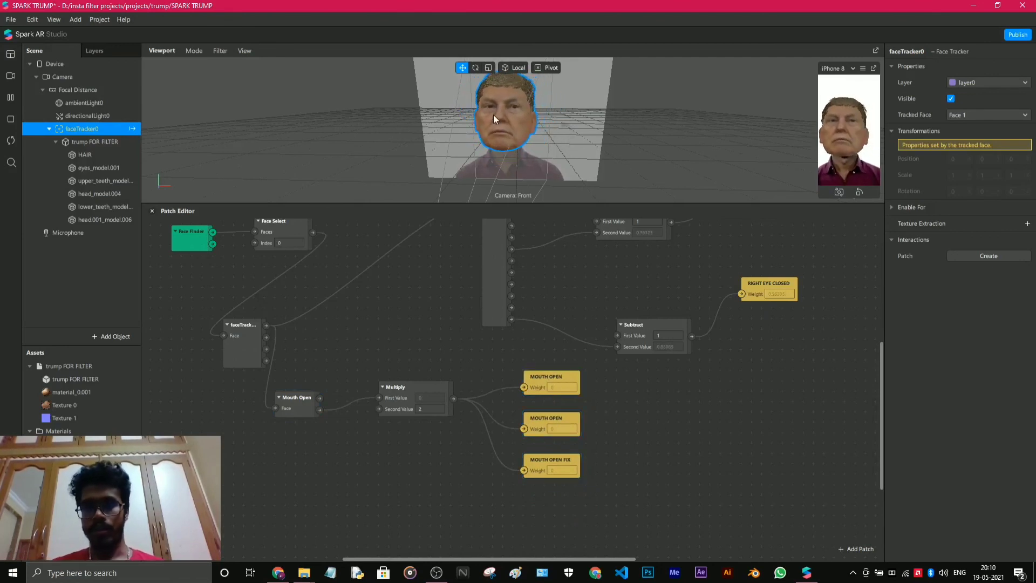
Select head_model.004 and examine its mouth and teeth up close from several angles, finishing with nothing selected.
{"action": "scroll", "coordinate": [493, 114], "scroll_direction": "up", "scroll_amount": 2}
{"action": "left_click", "coordinate": [507, 139]}
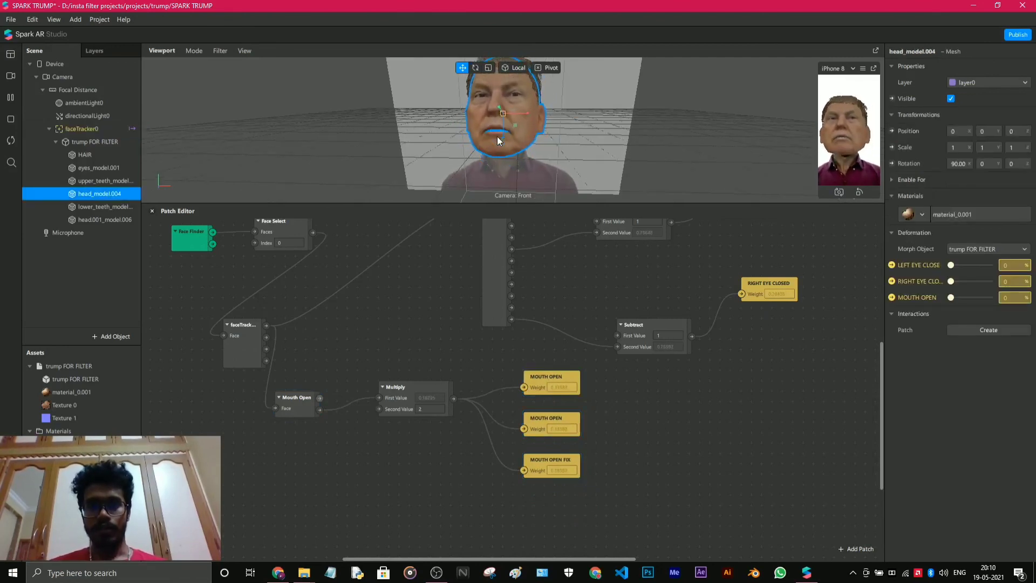
{"action": "right_click_drag", "start_coordinate": [507, 139], "coordinate": [544, 164]}
{"action": "scroll", "coordinate": [544, 164], "scroll_direction": "up", "scroll_amount": 2}
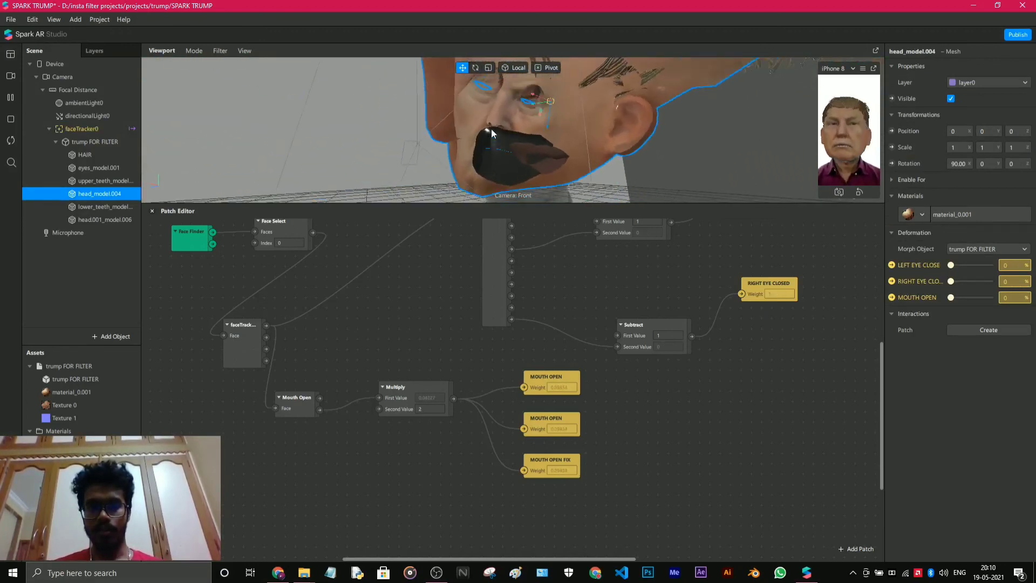
{"action": "right_click_drag", "start_coordinate": [666, 129], "coordinate": [751, 161]}
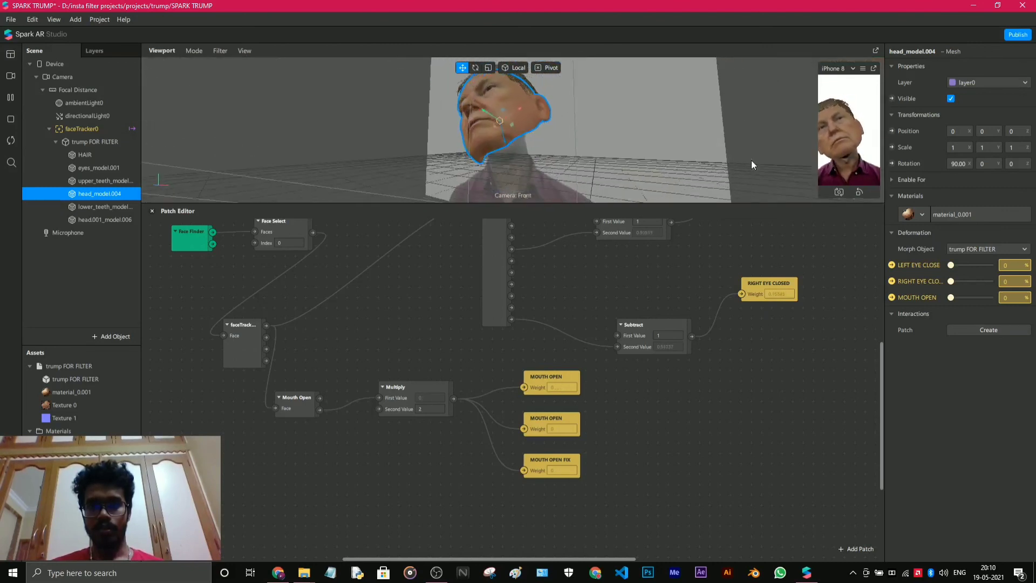
{"action": "scroll", "coordinate": [701, 150], "scroll_direction": "down", "scroll_amount": 3}
{"action": "right_click_drag", "start_coordinate": [586, 133], "coordinate": [636, 143]}
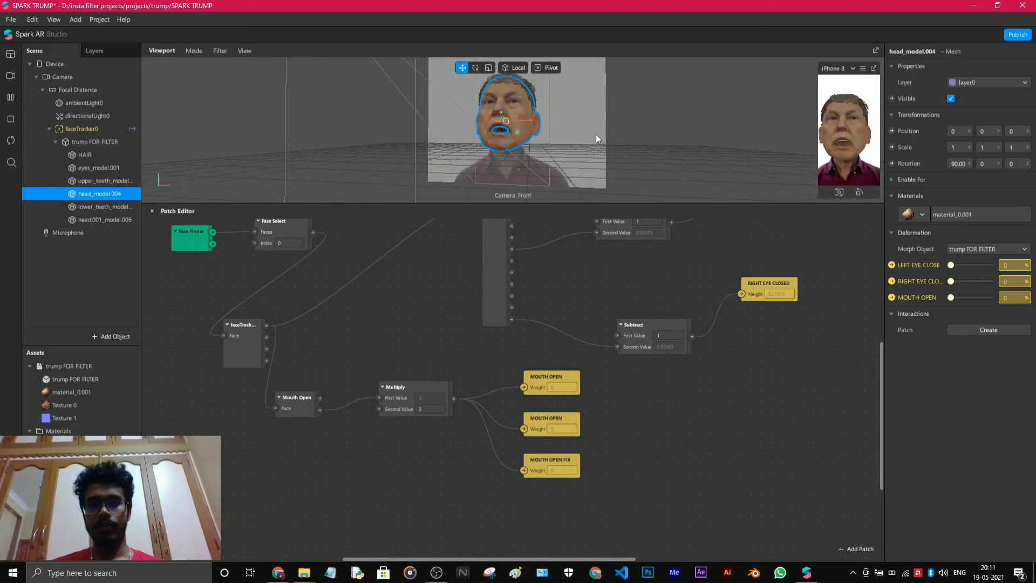
{"action": "scroll", "coordinate": [471, 112], "scroll_direction": "up", "scroll_amount": 3}
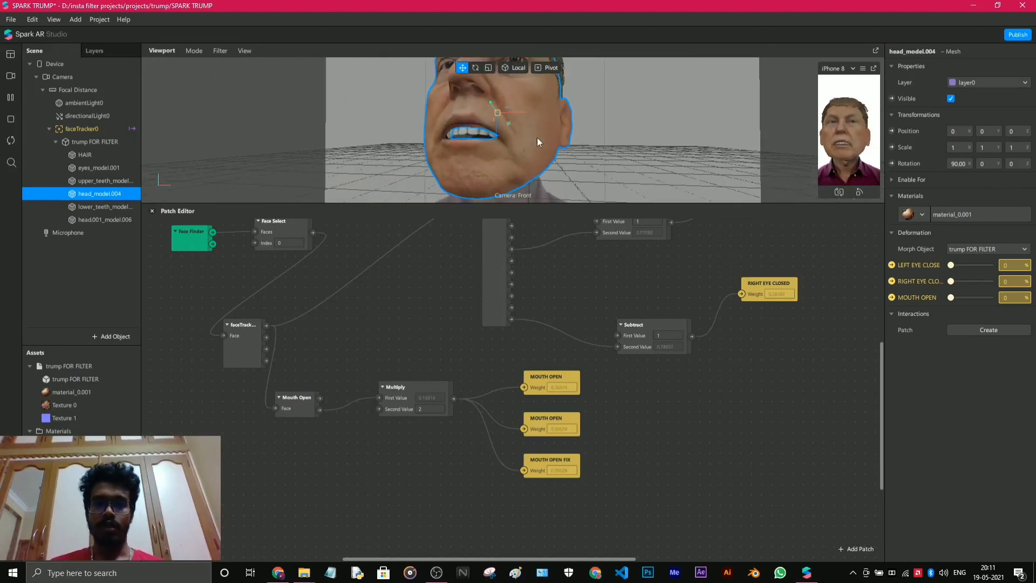
{"action": "right_click_drag", "start_coordinate": [536, 139], "coordinate": [553, 154]}
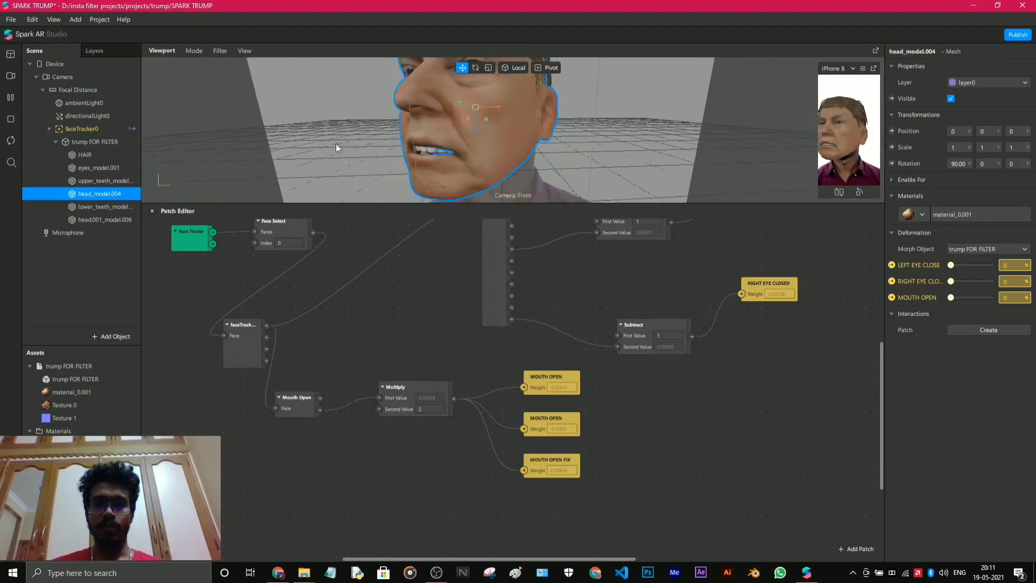
{"action": "left_click", "coordinate": [572, 139]}
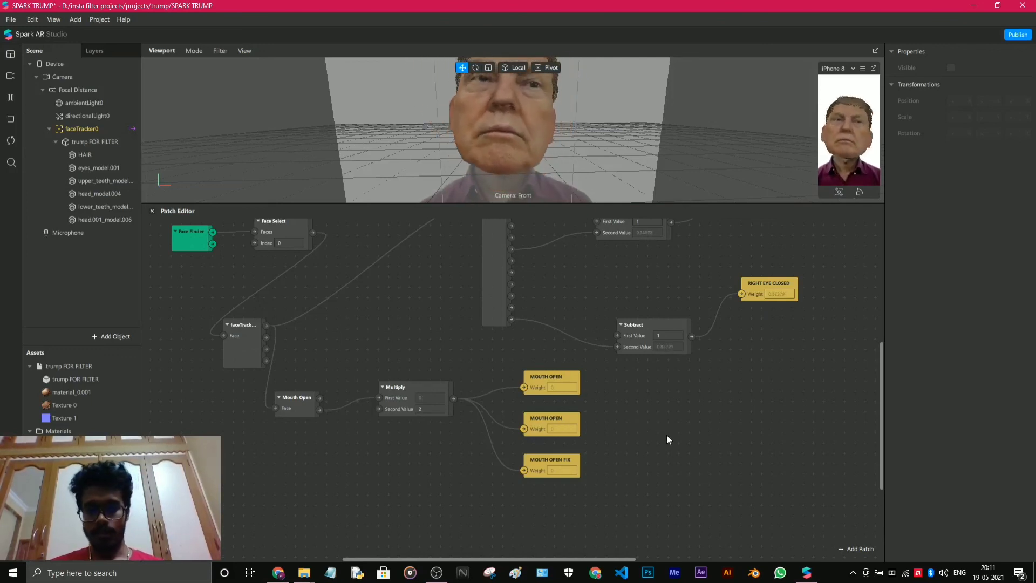
Switch to Spark AR Hub in Chrome, check the Donald Trump effect's review status and return to its overview.
{"action": "mouse_move", "coordinate": [280, 564]}
{"action": "left_click", "coordinate": [279, 539]}
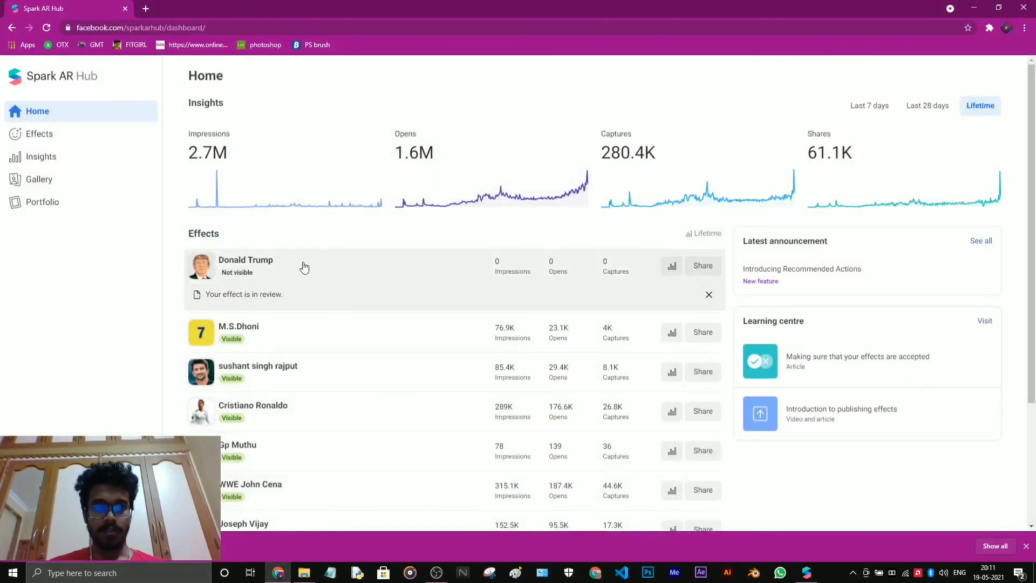
{"action": "left_click", "coordinate": [256, 264]}
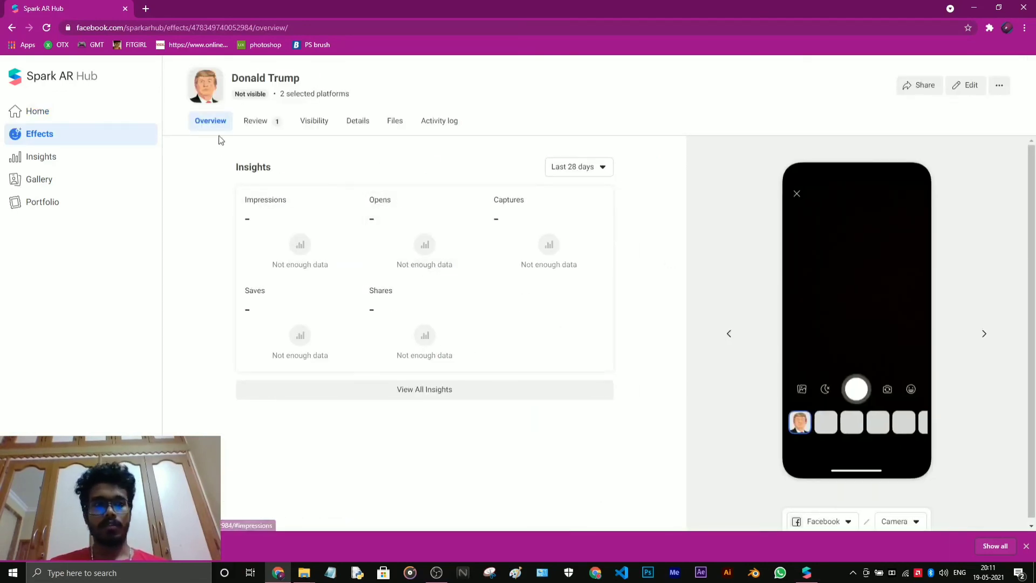
{"action": "left_click", "coordinate": [252, 129]}
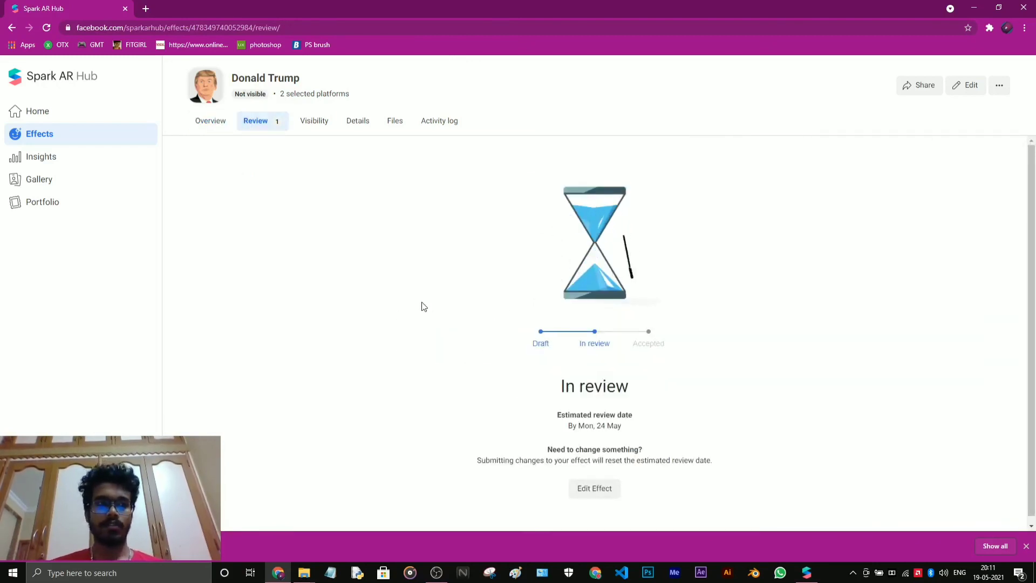
{"action": "key", "text": "alt+Left"}
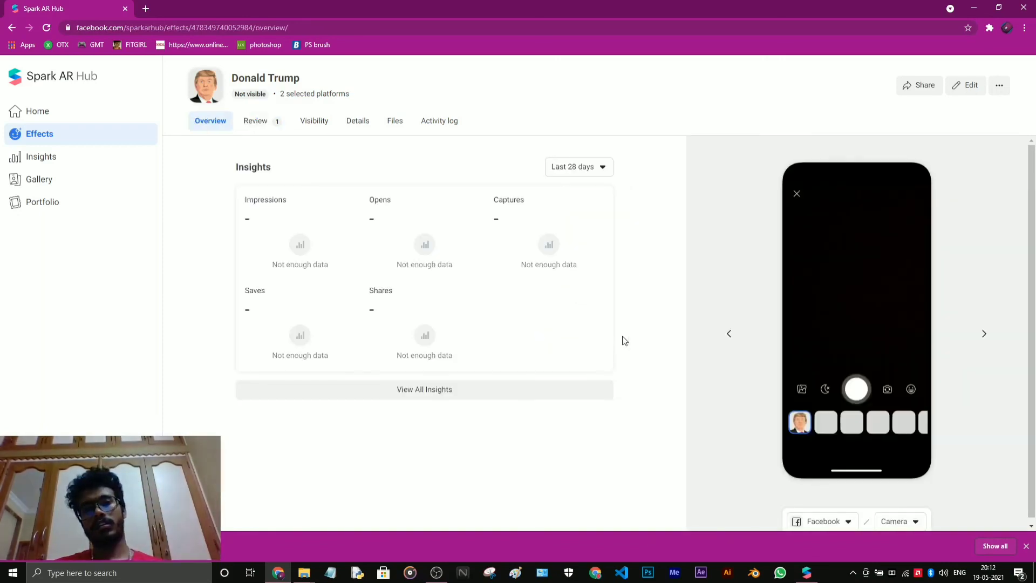